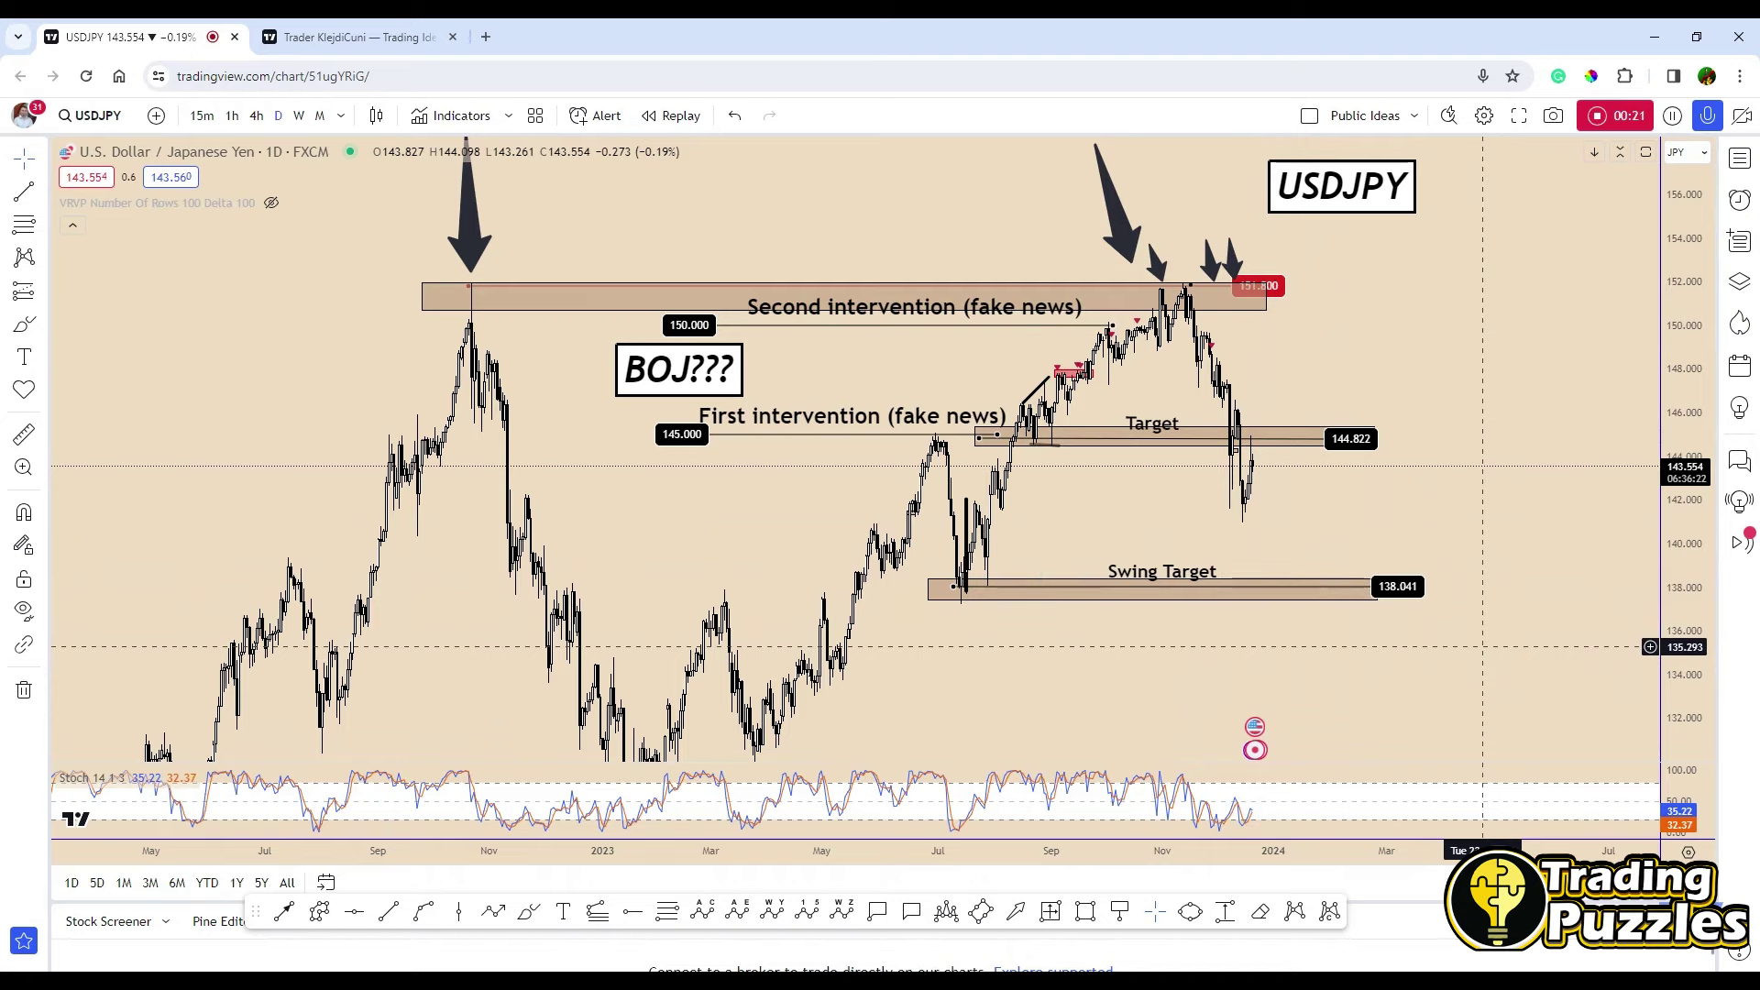
# Switch the USDJPY chart to the weekly timeframe and hide all drawings.
pyautogui.moveTo(1682, 649); pyautogui.dragTo(1682, 727)
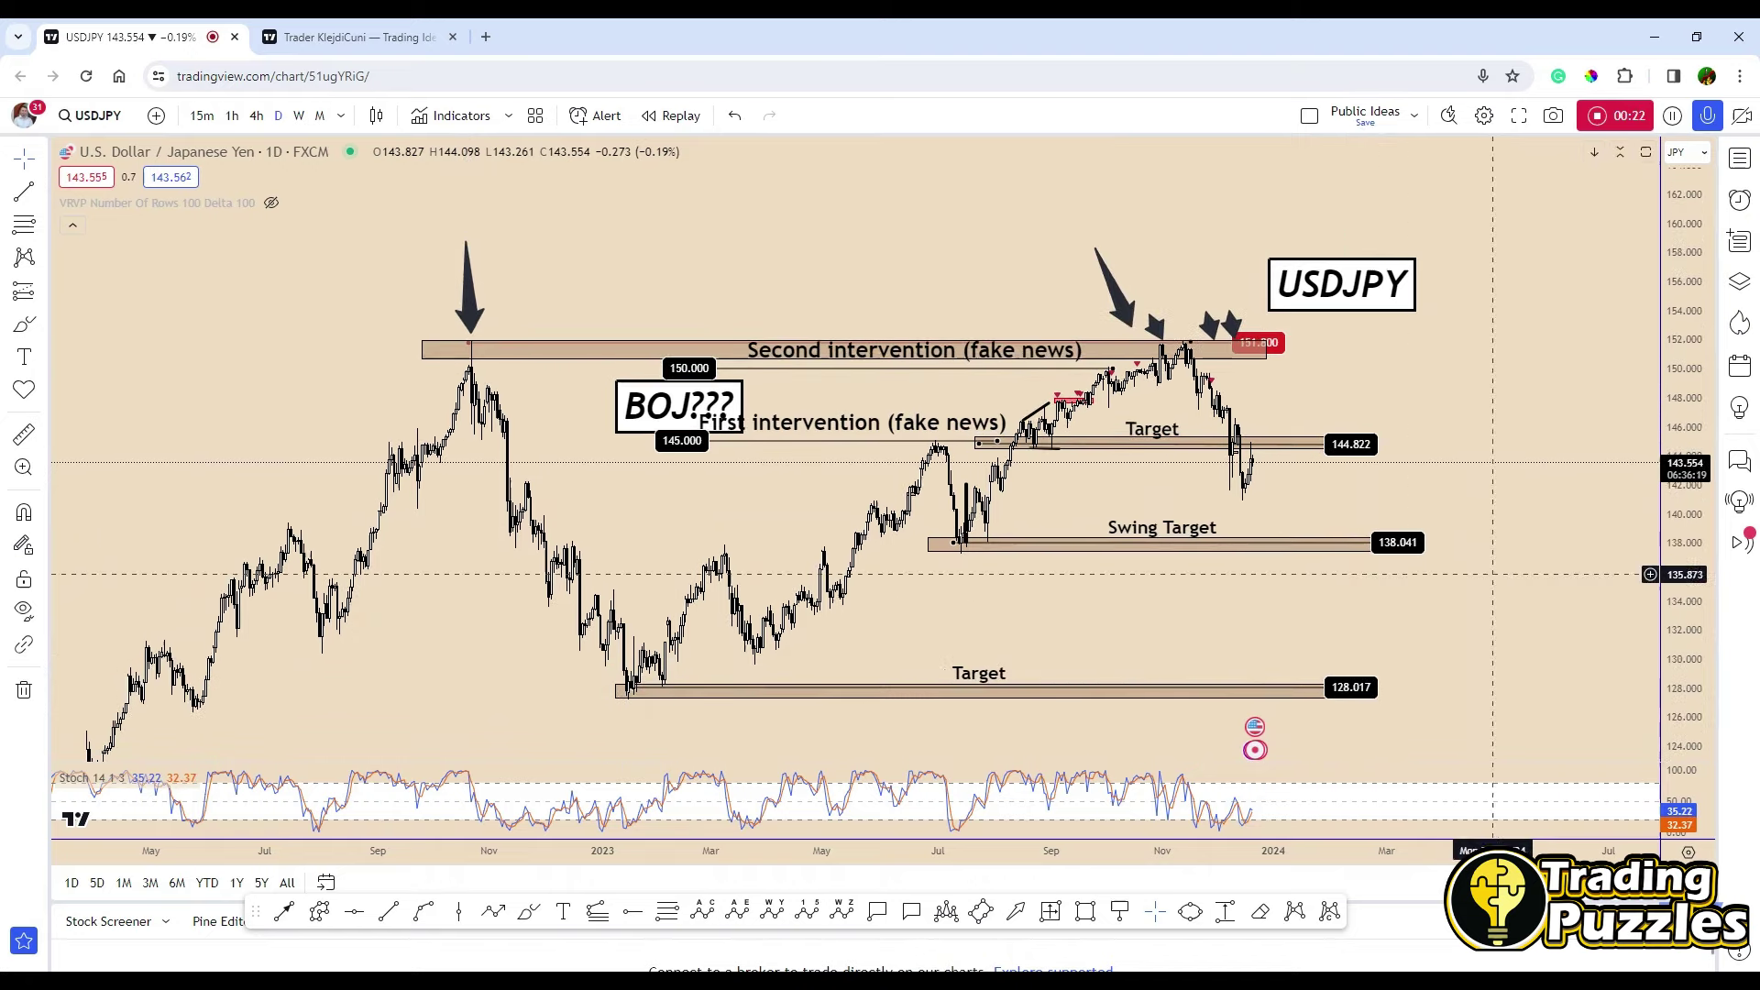
pyautogui.click(299, 116)
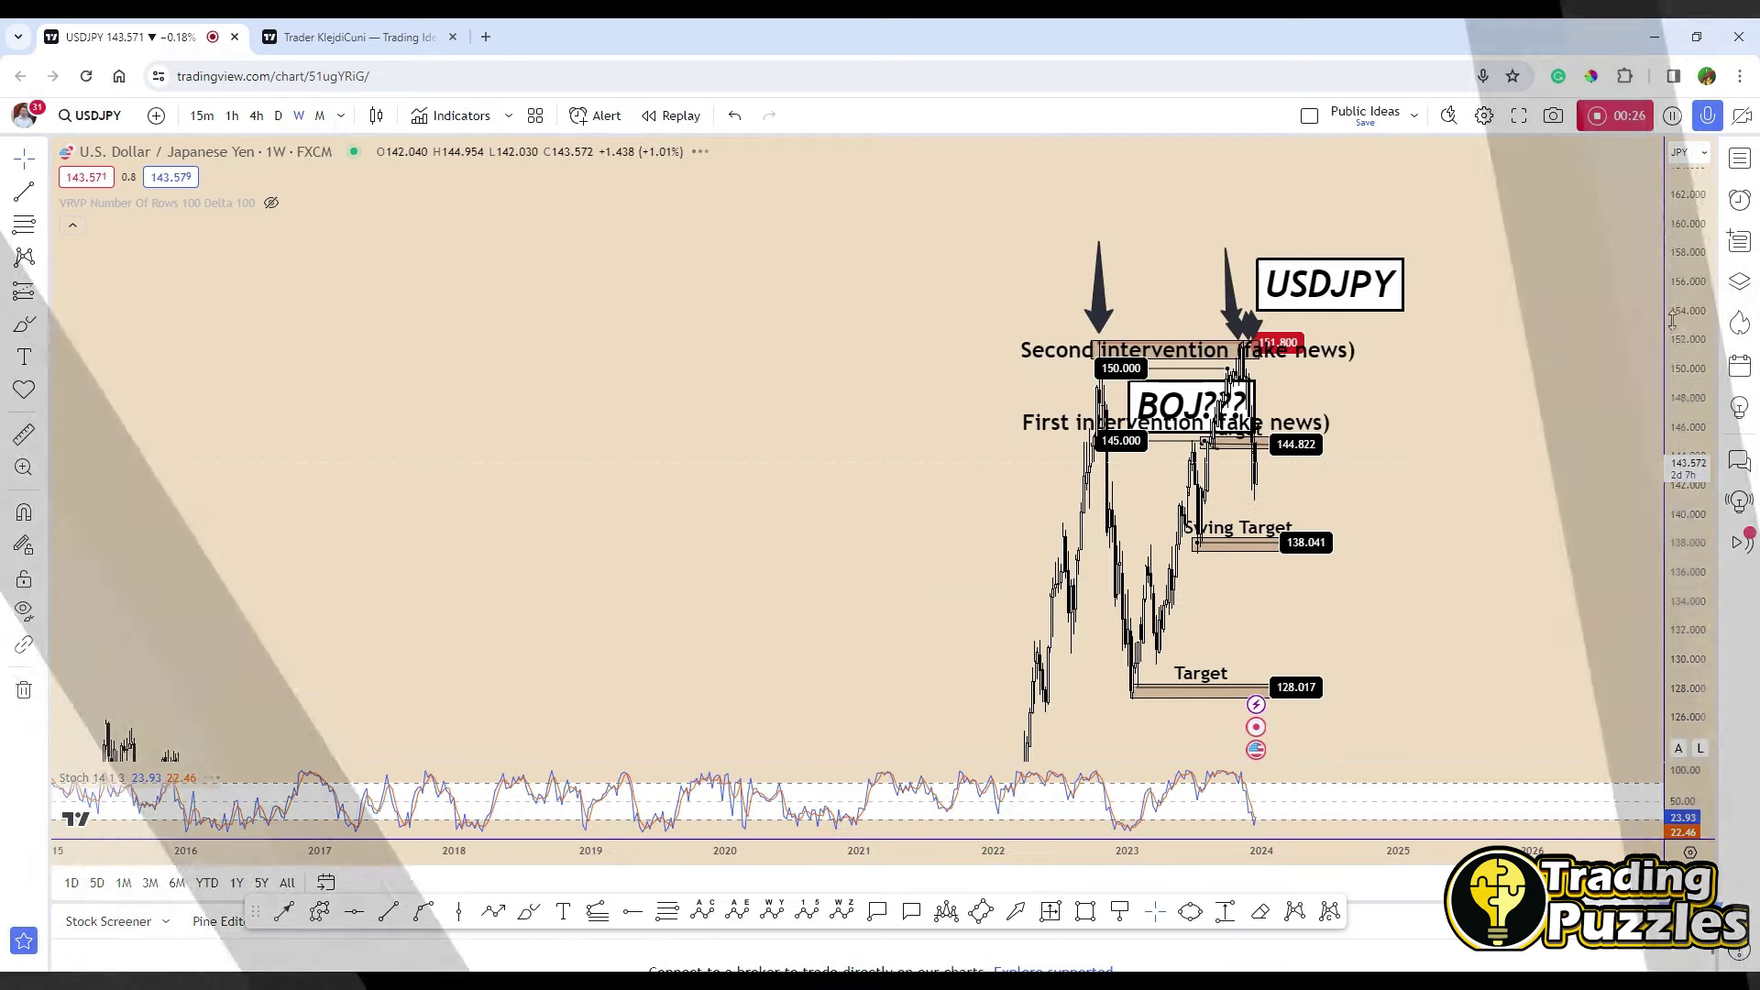
pyautogui.scroll(-7, 649, 361)
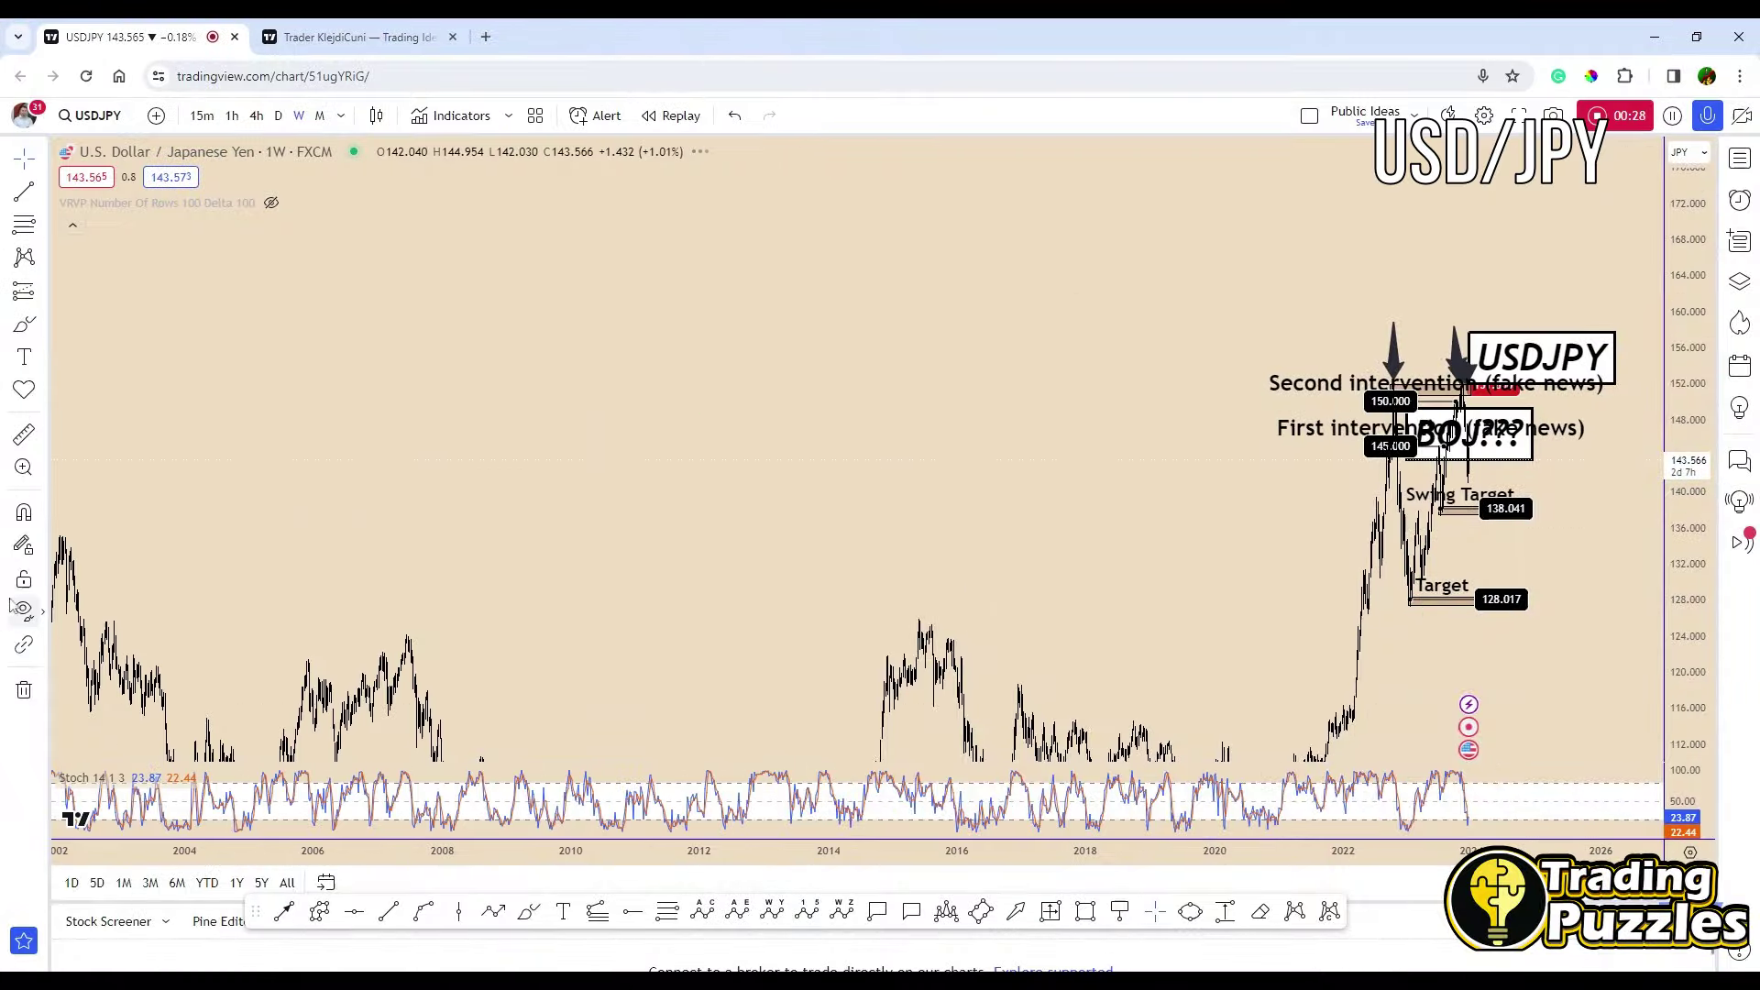
pyautogui.click(23, 612)
pyautogui.scroll(-5, 444, 398)
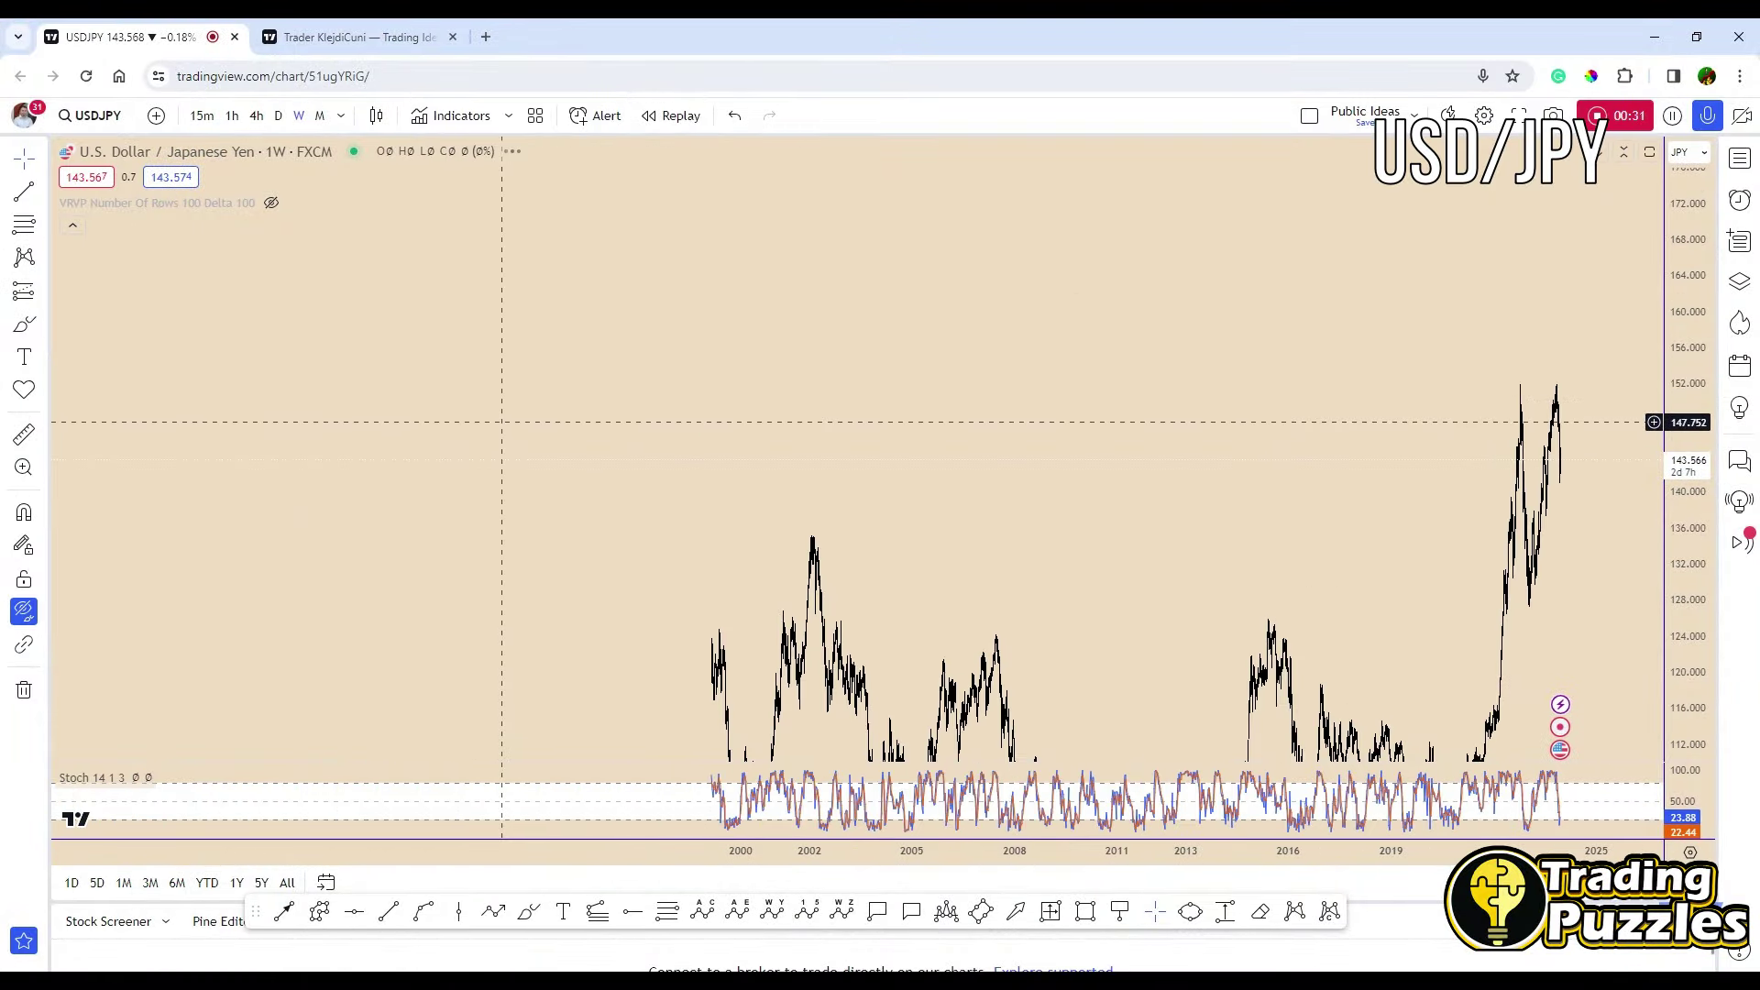
# Examine the weekly USDJPY price history from the mid-1980s highs through to the 2022 and 2023 peaks.
pyautogui.scroll(-4, 485, 421)
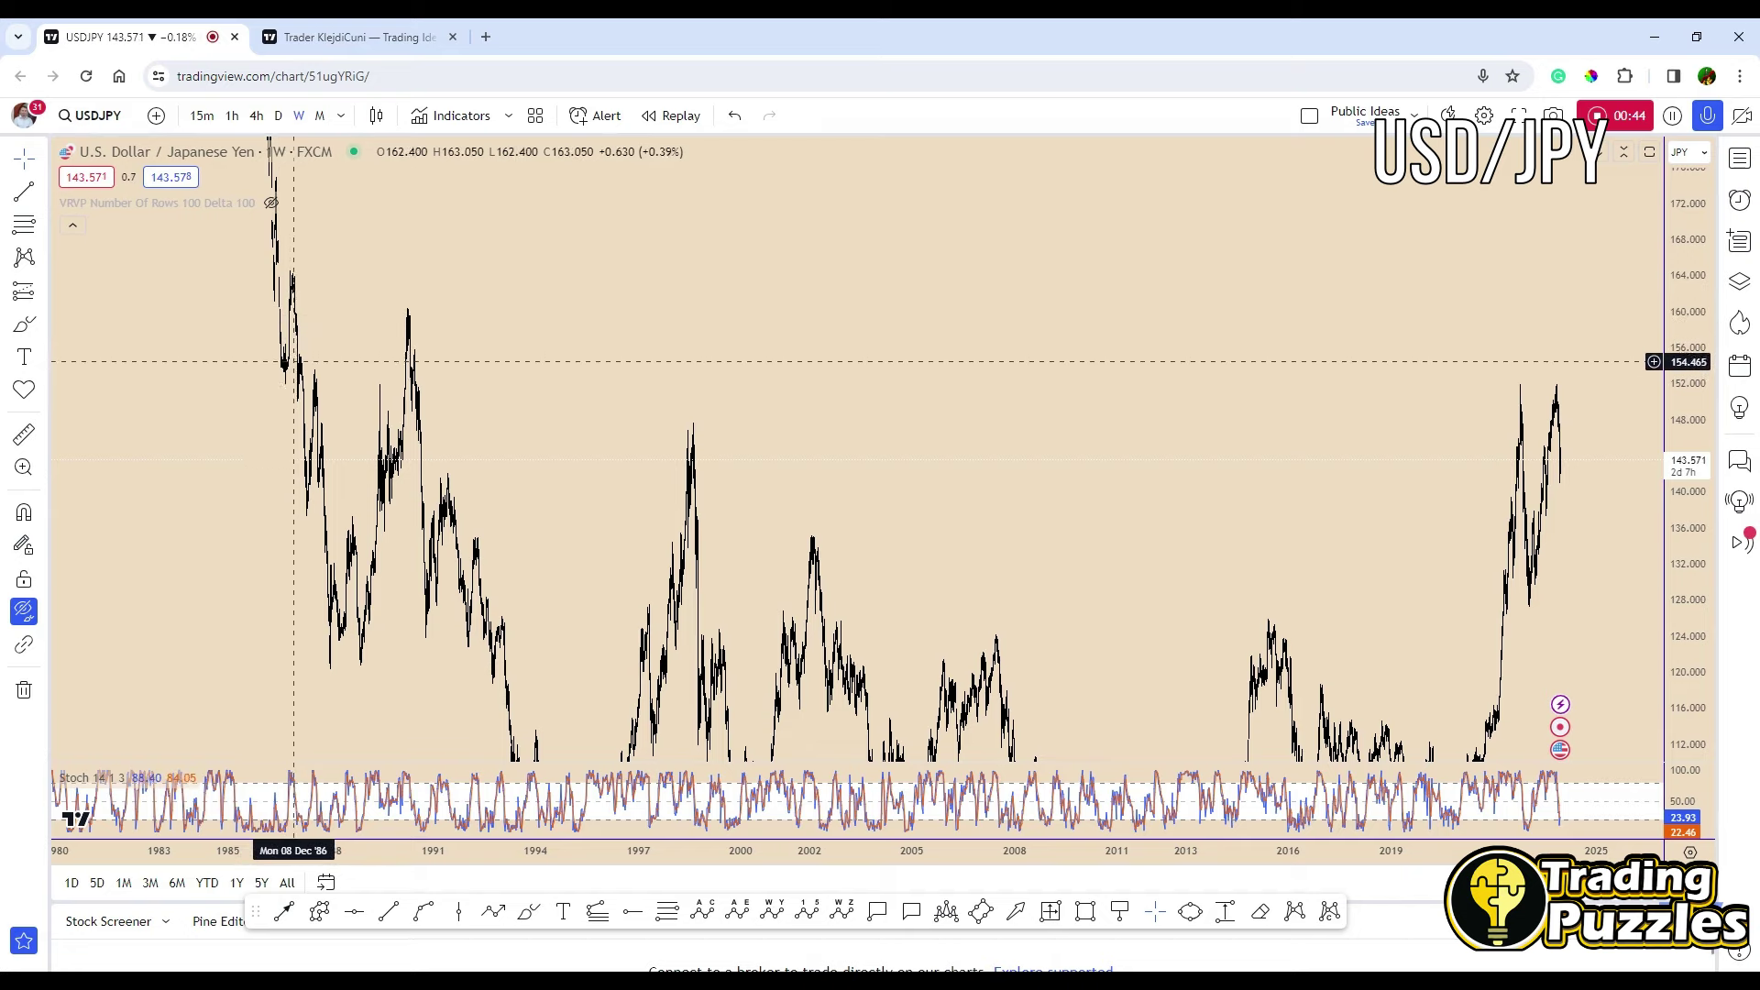
pyautogui.scroll(3, 1329, 474)
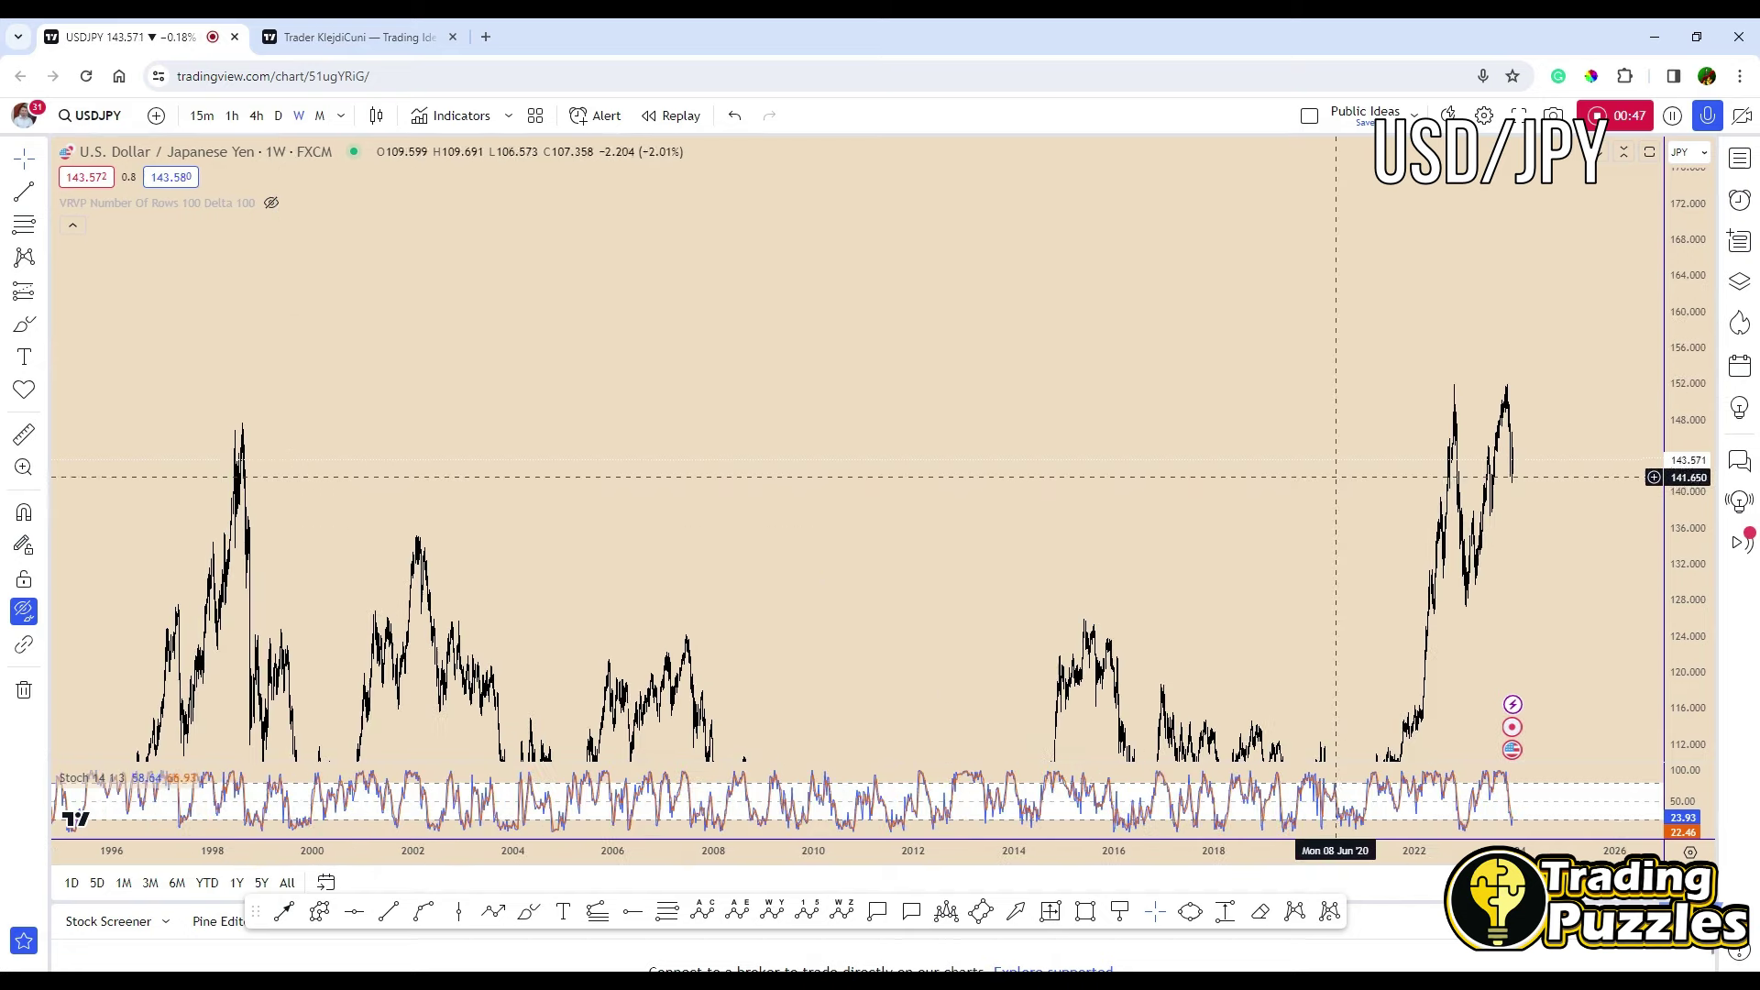
pyautogui.scroll(-3, 1439, 390)
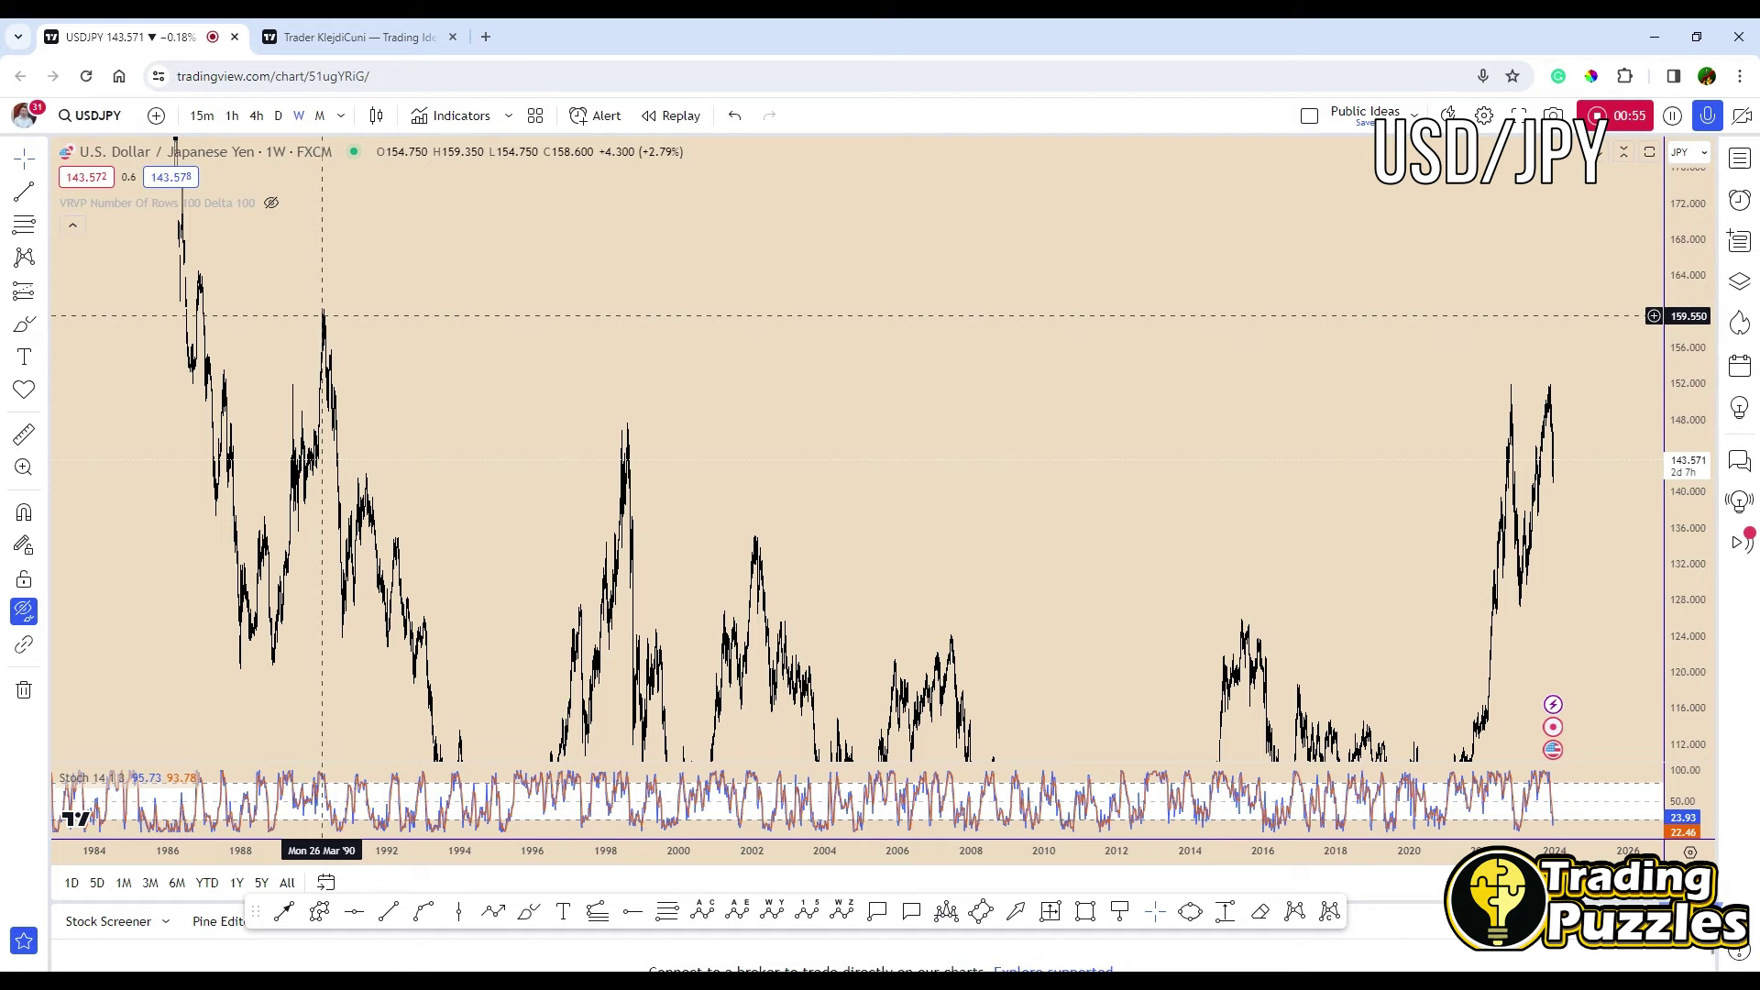
pyautogui.scroll(8, 1430, 412)
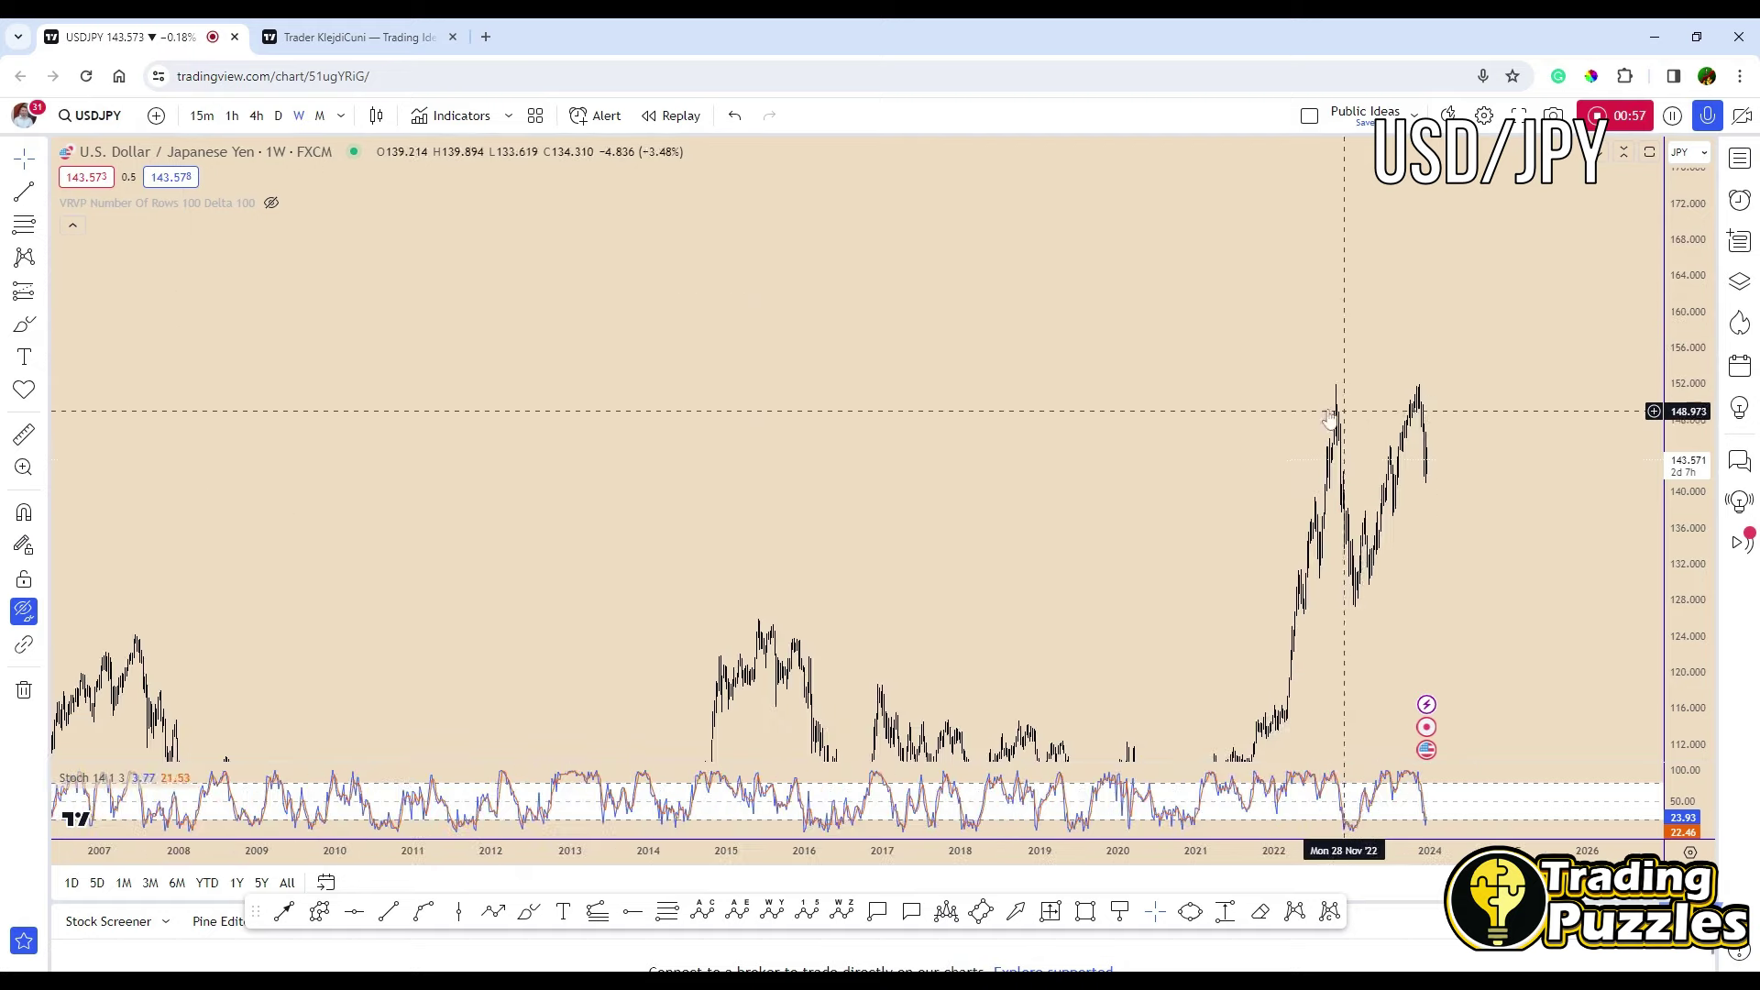
pyautogui.click(24, 611)
pyautogui.click(23, 610)
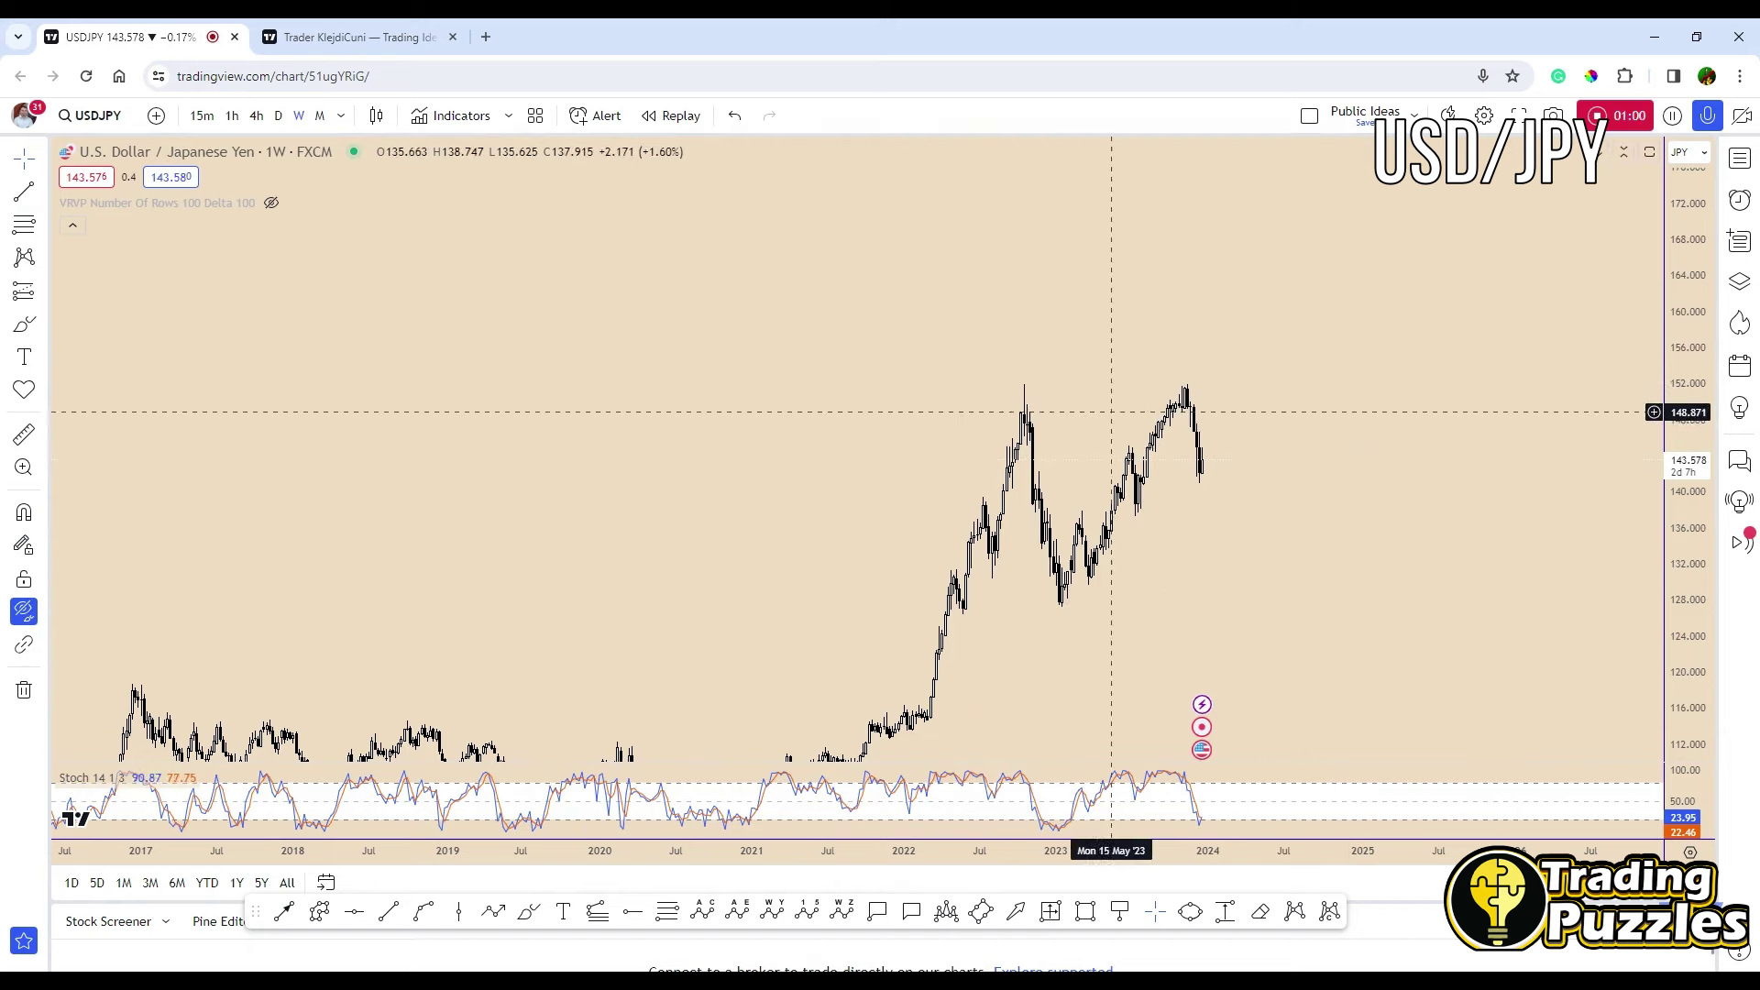
pyautogui.scroll(3, 917, 394)
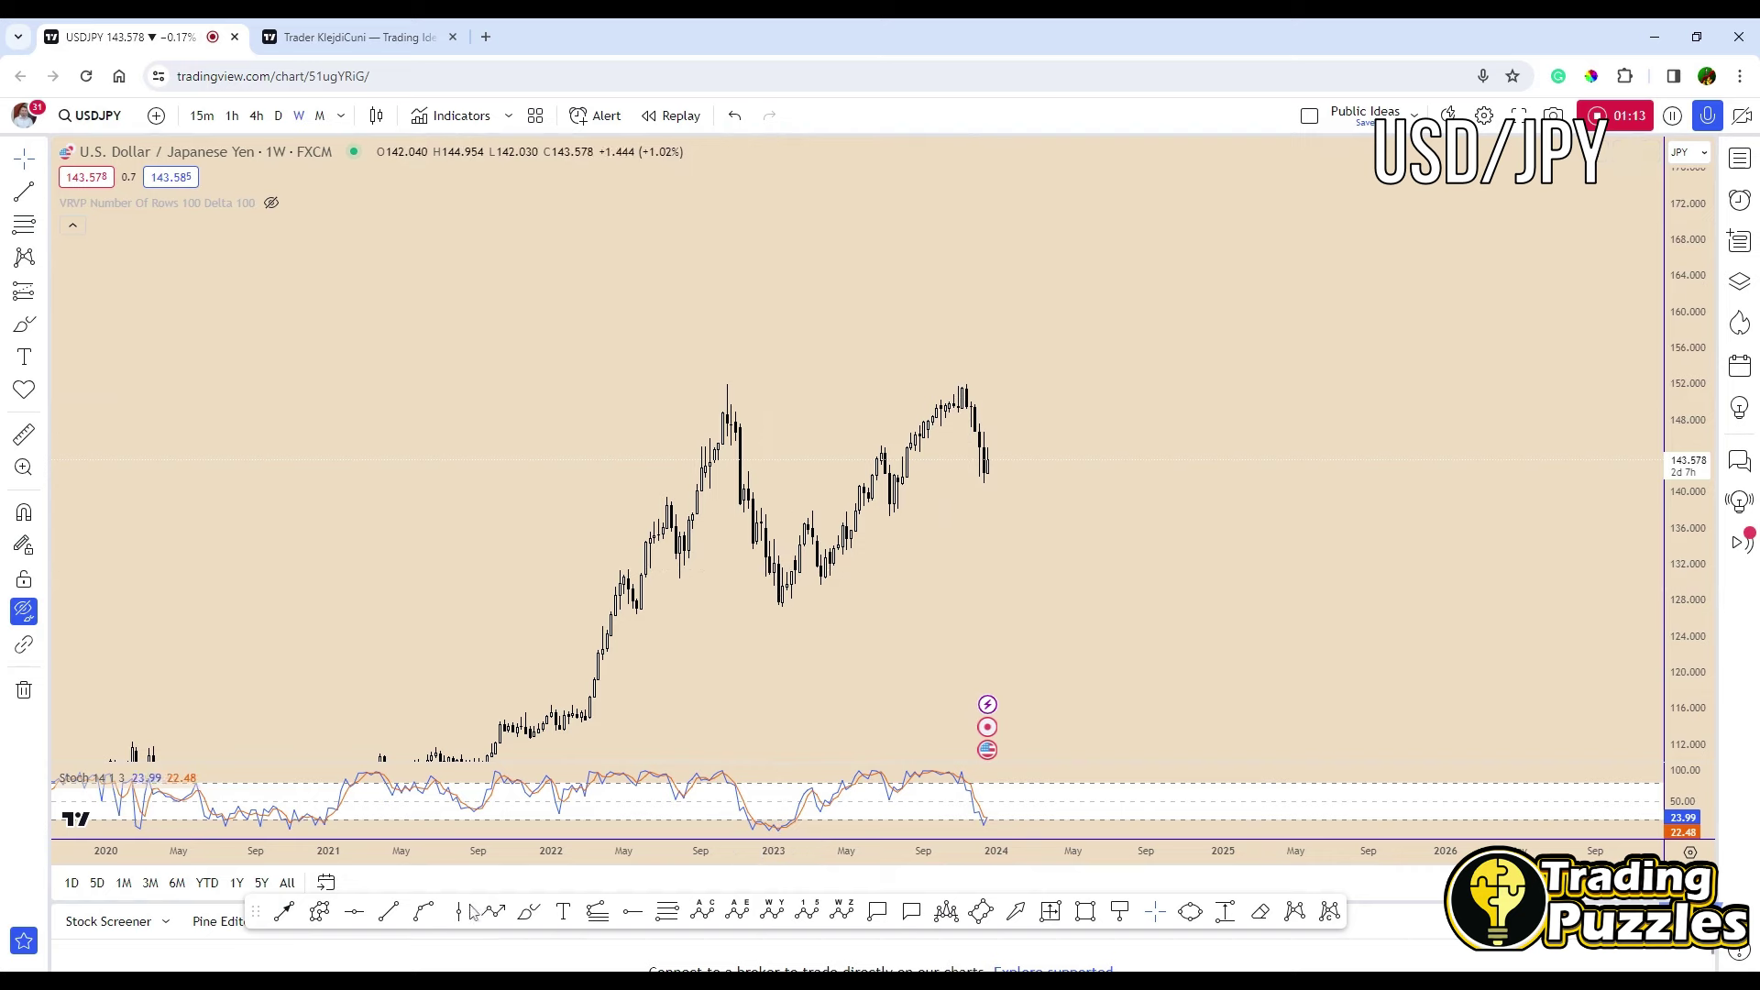
# Sketch a temporary brush arrow along the 2022 rally up to the October 2022 high and undo it.
pyautogui.click(529, 911)
pyautogui.moveTo(608, 658); pyautogui.dragTo(718, 398)
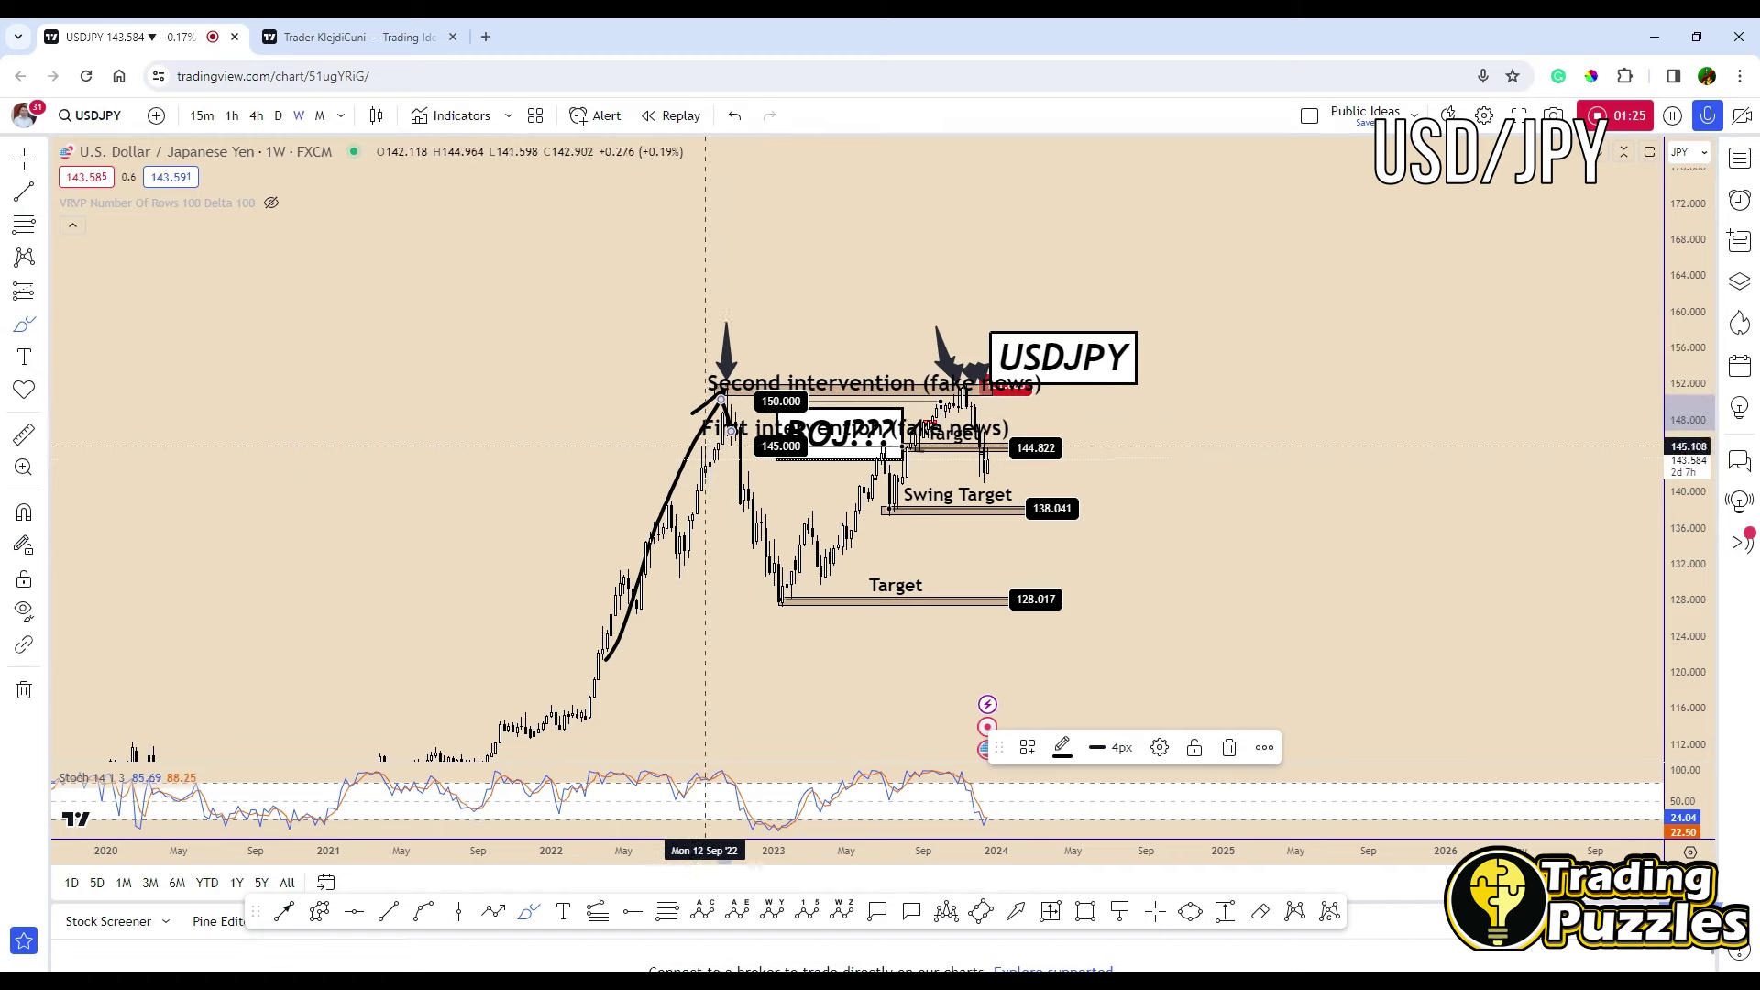
pyautogui.press('ctrl')
pyautogui.hotkey('ctrl', 'z')
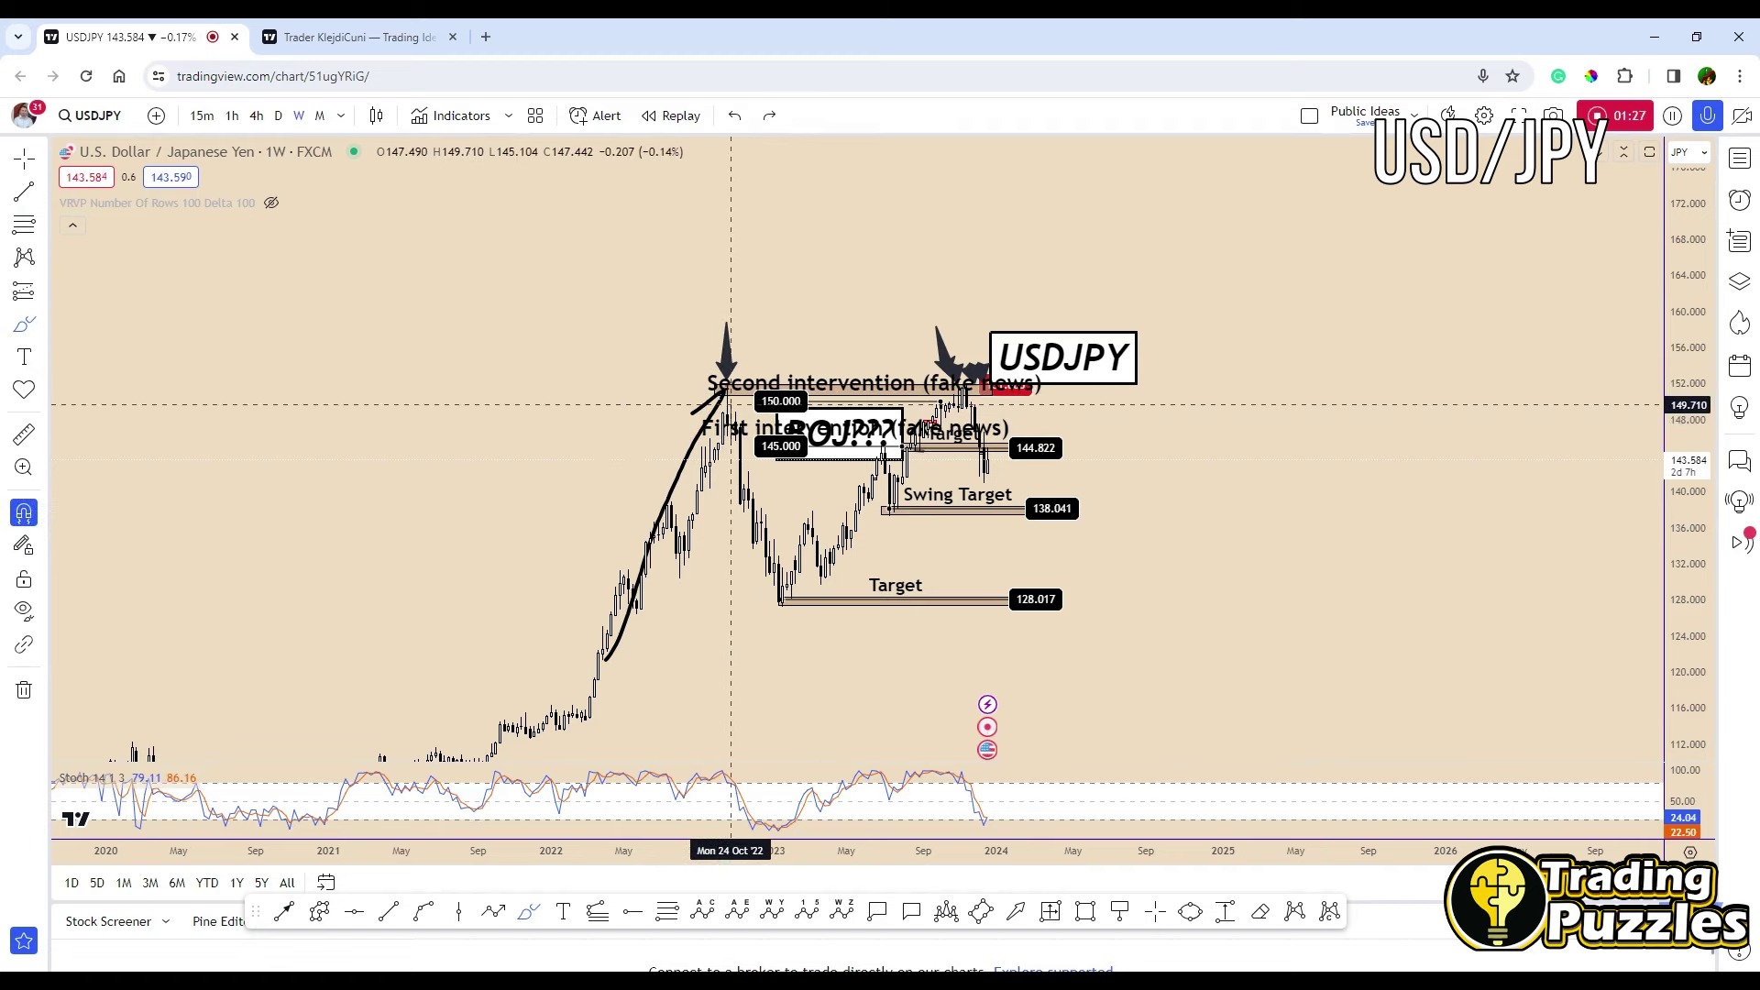
# Switch the chart to the daily timeframe and fit the price range from the October 2022 high down to the lowest target zone.
pyautogui.click(278, 116)
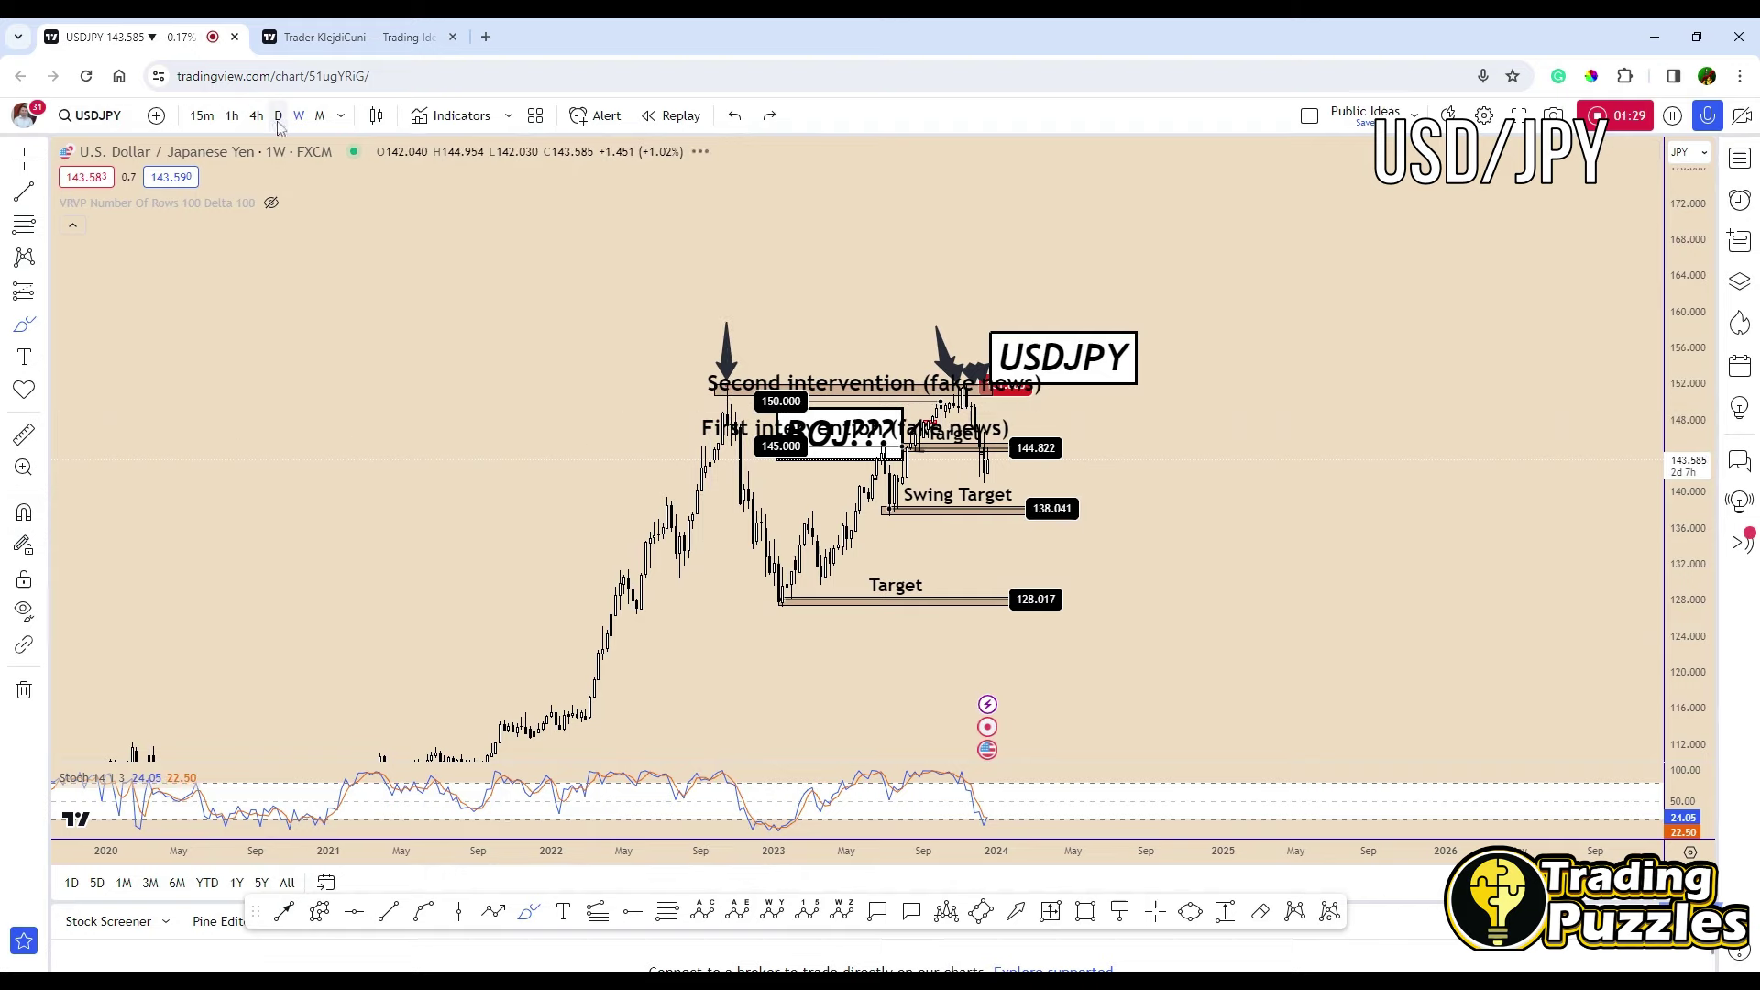
pyautogui.click(23, 159)
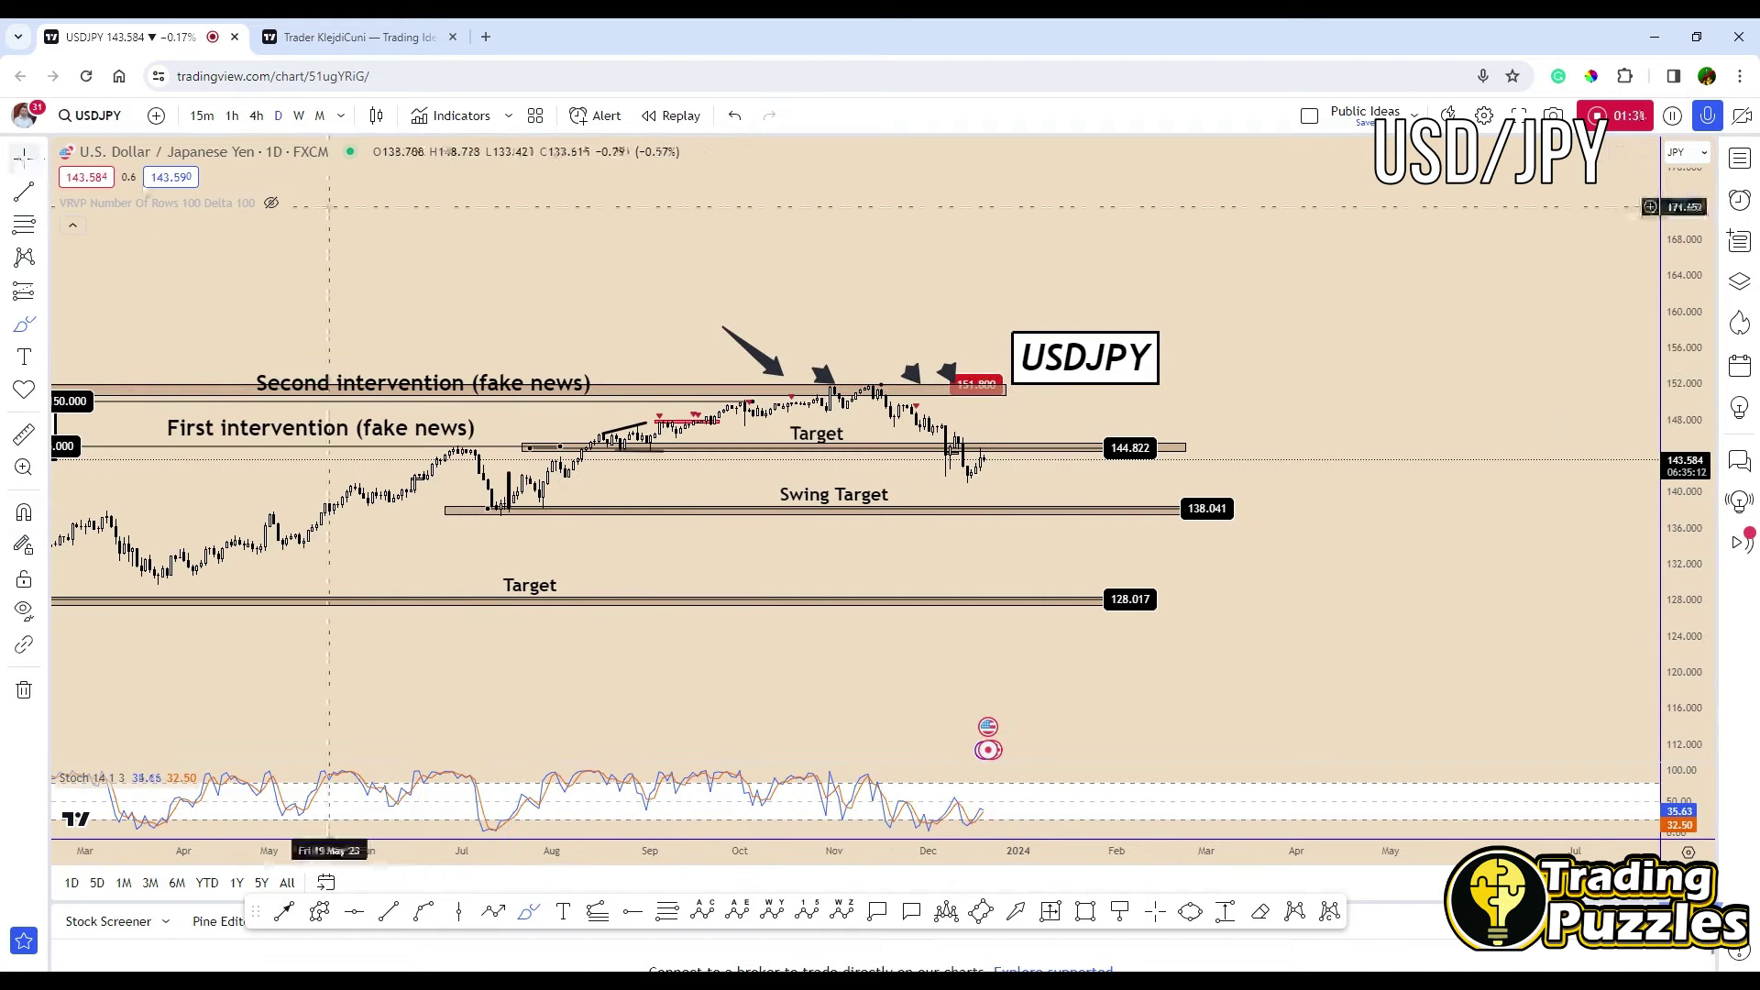
pyautogui.scroll(-5, 330, 204)
pyautogui.moveTo(1668, 729); pyautogui.dragTo(1669, 573)
pyautogui.scroll(5, 499, 419)
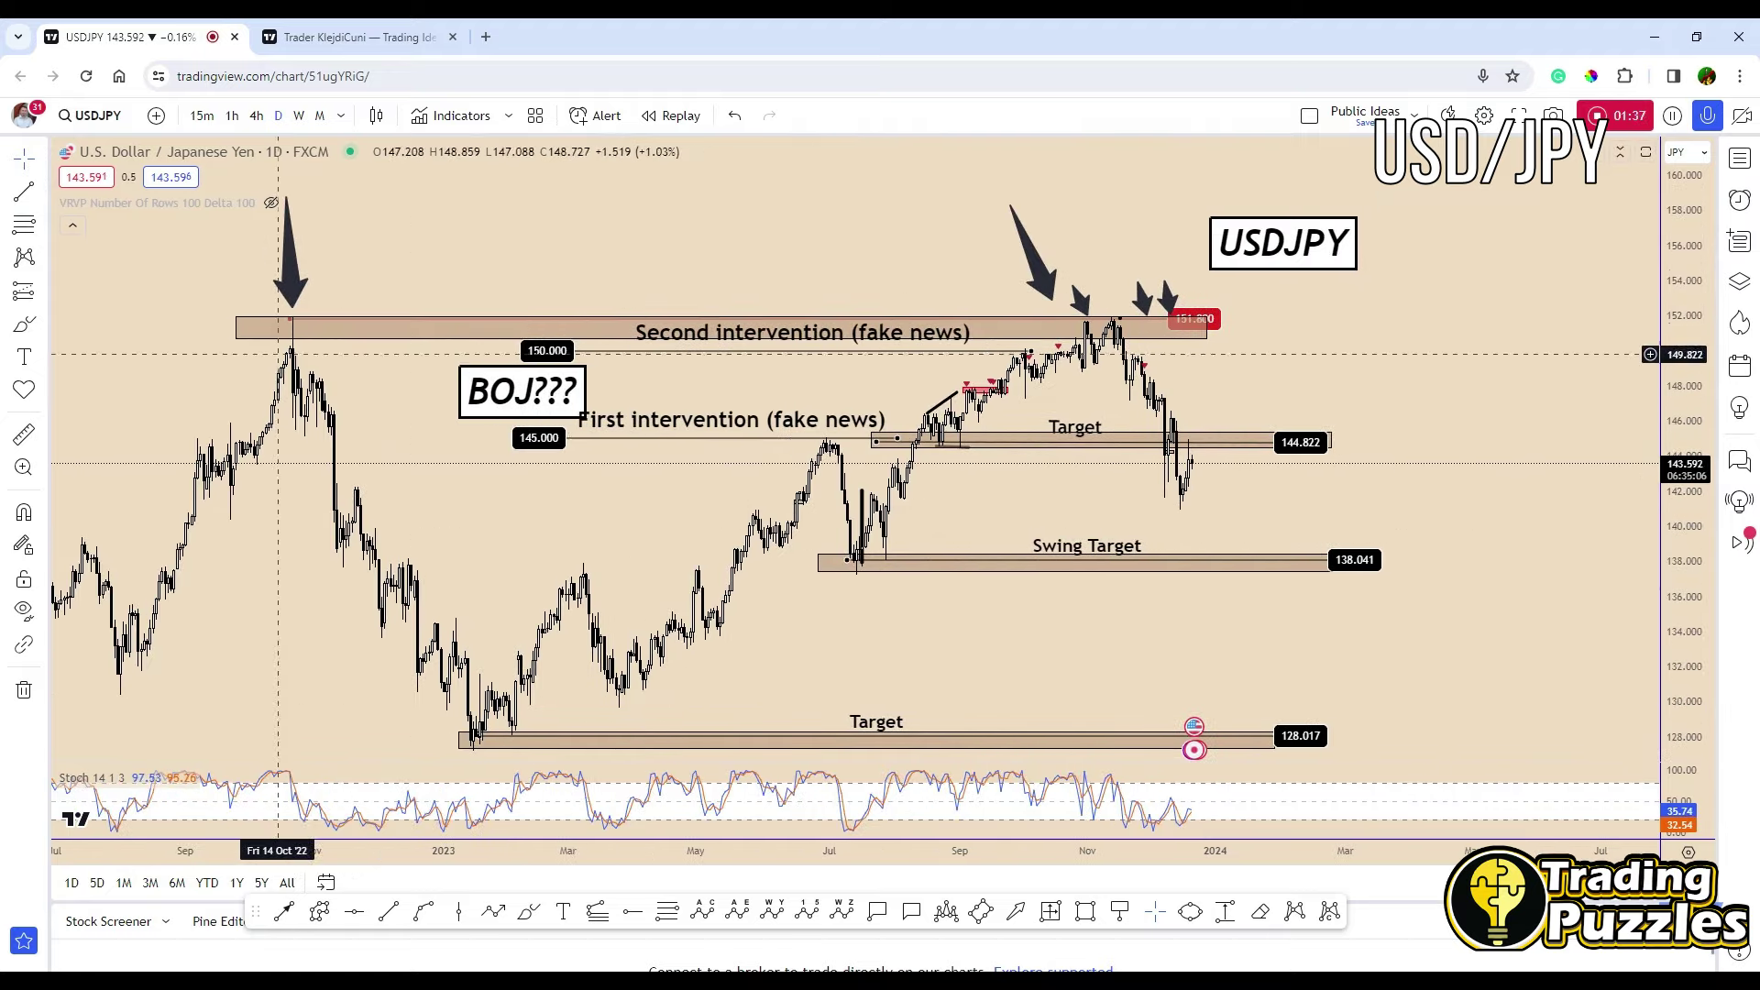
# Mark the 2022 rally, its October peak and the decline into January 2023 with brush strokes.
pyautogui.click(529, 911)
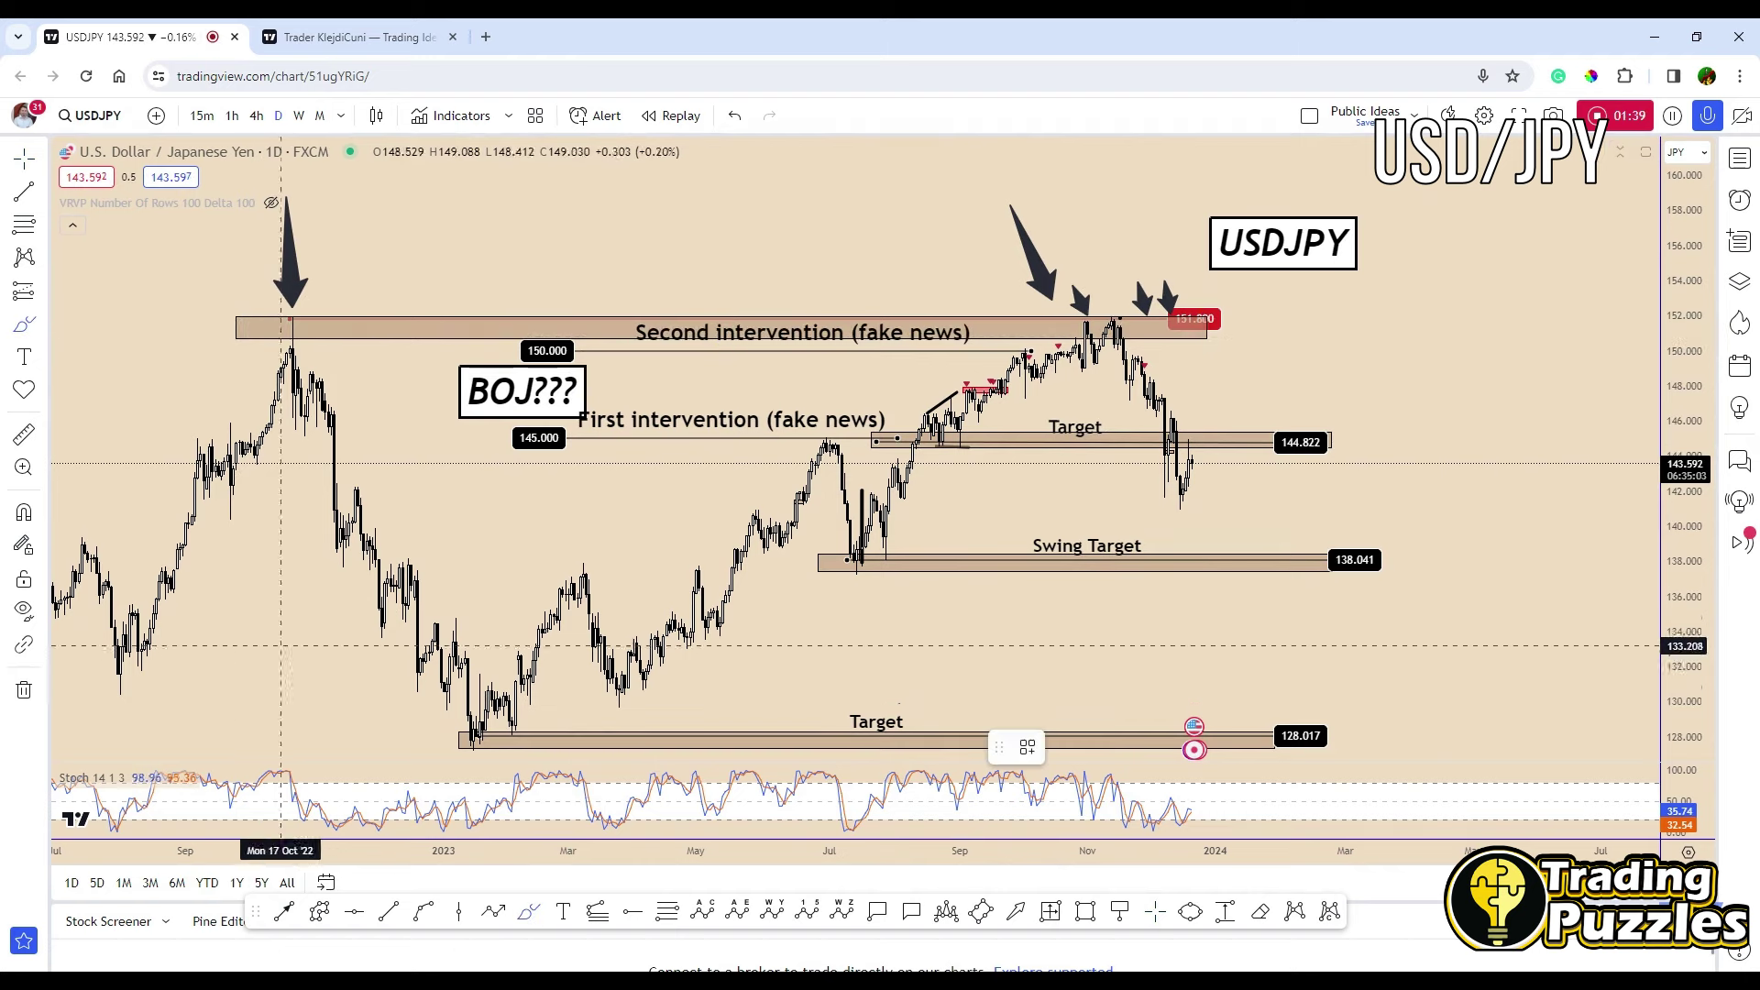
pyautogui.scroll(-1, 119, 718)
pyautogui.moveTo(129, 718)
pyautogui.mouseDown()
pyautogui.moveTo(334, 354)
pyautogui.moveTo(371, 330)
pyautogui.moveTo(395, 415)
pyautogui.mouseUp()
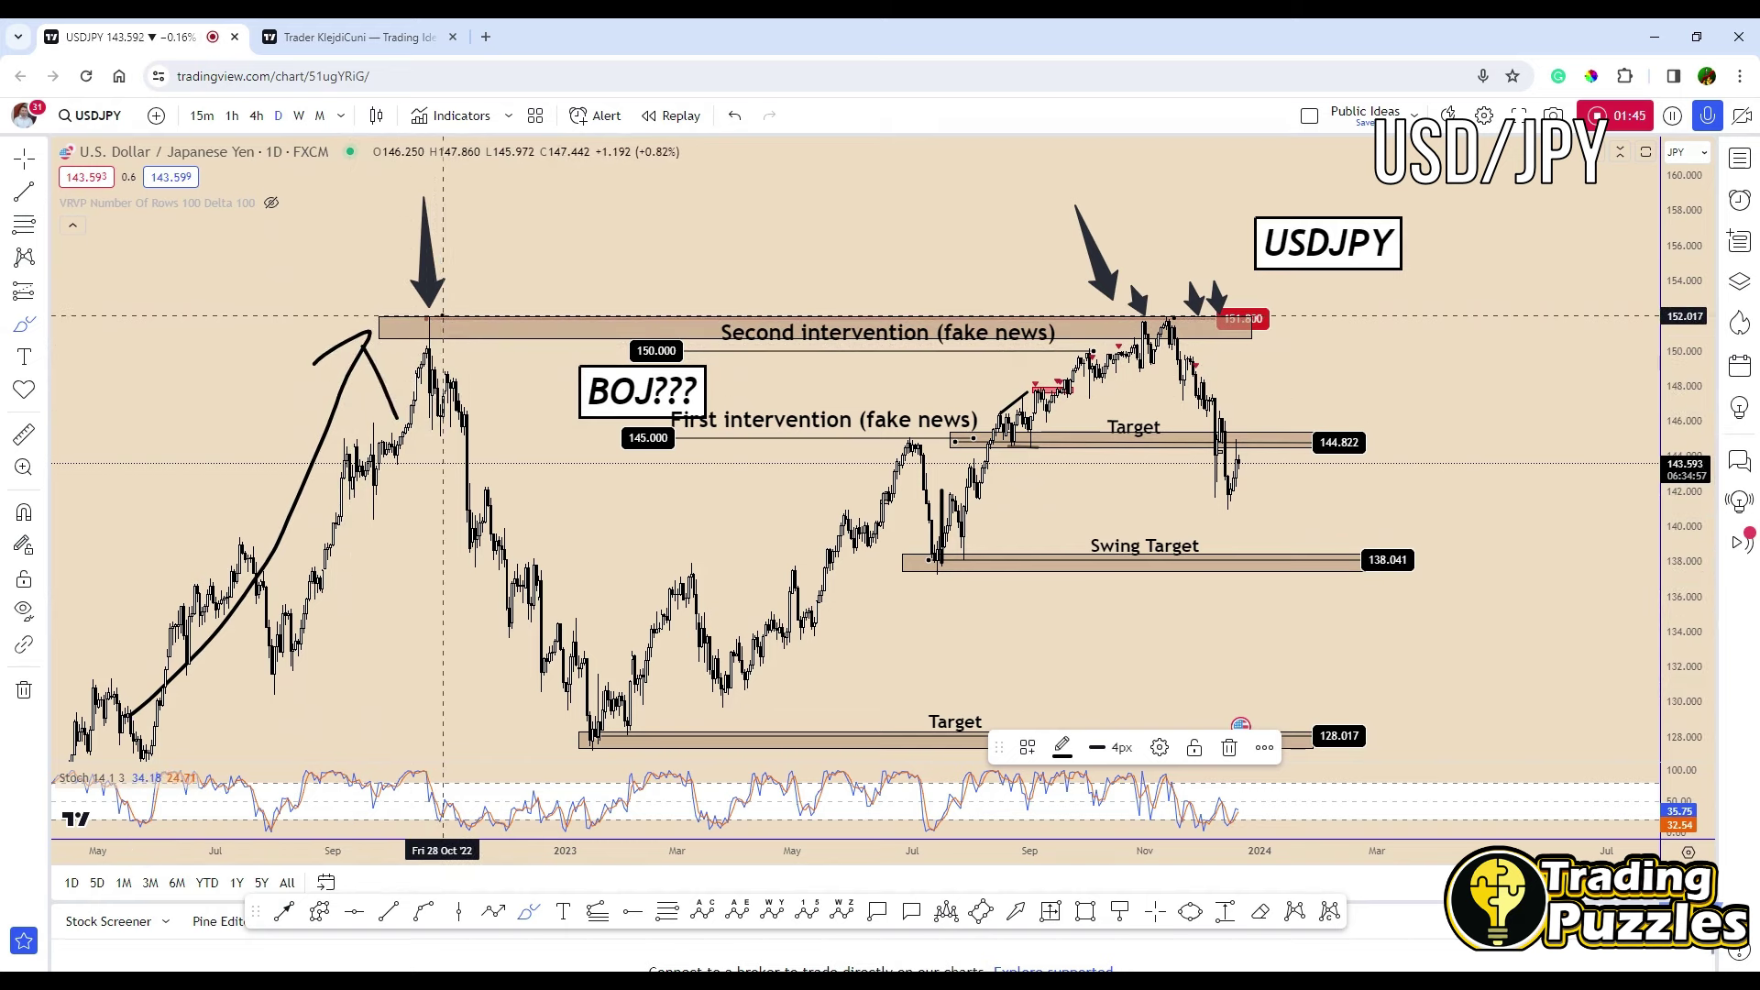
pyautogui.moveTo(437, 315); pyautogui.dragTo(438, 312)
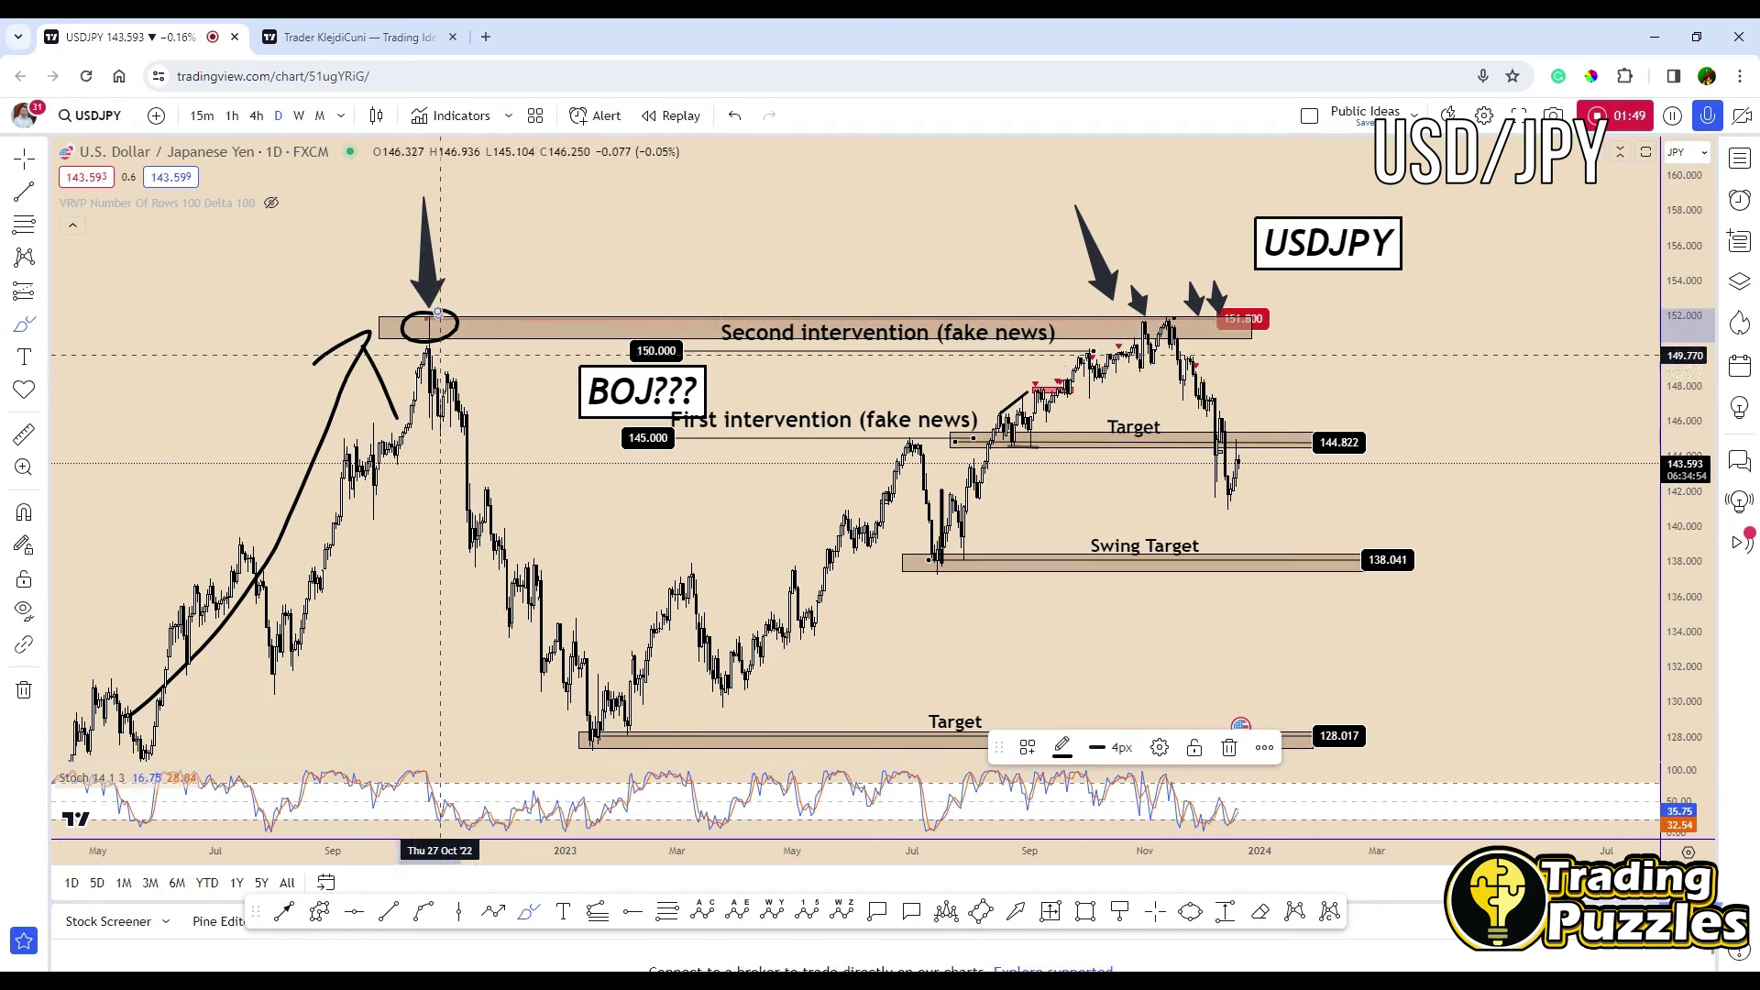
pyautogui.moveTo(429, 444)
pyautogui.mouseDown()
pyautogui.moveTo(453, 395)
pyautogui.moveTo(498, 550)
pyautogui.moveTo(595, 731)
pyautogui.mouseUp()
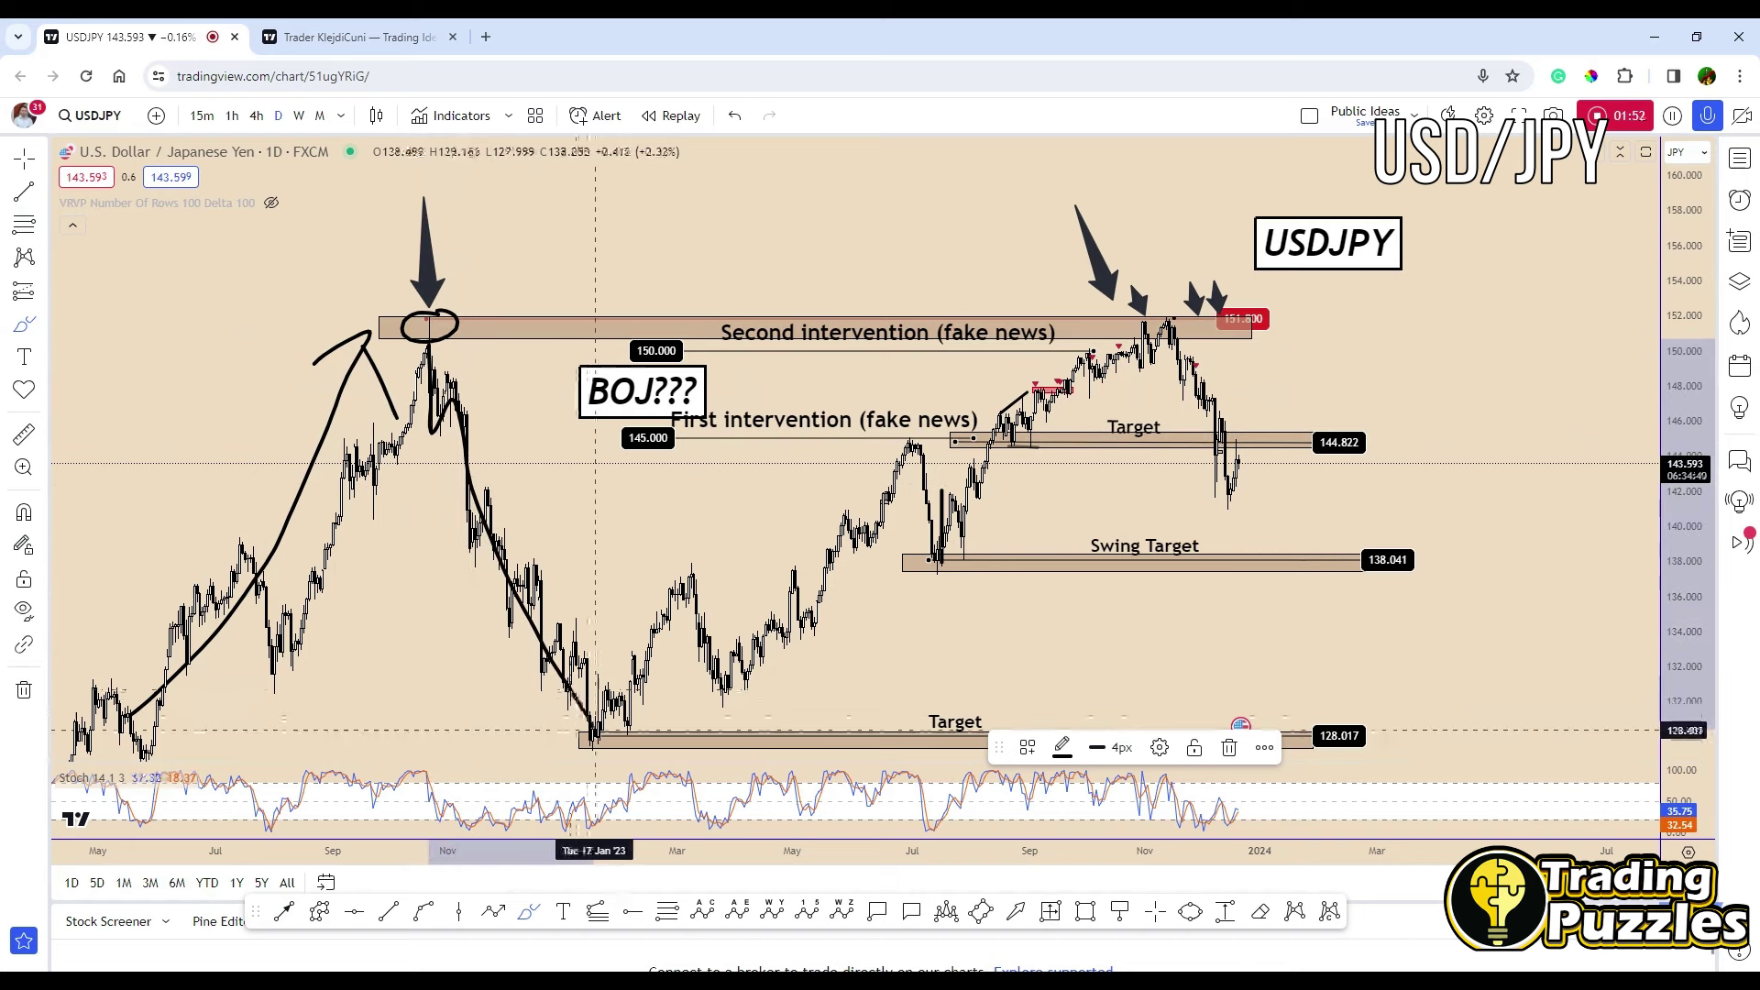
# Undo all brush strokes marking the 2022 rally, peak and decline.
pyautogui.hotkey('ctrl', 'z')
pyautogui.hotkey('ctrl', 'z')
pyautogui.hotkey('ctrl', 'z')
pyautogui.hotkey('ctrl', 'z')
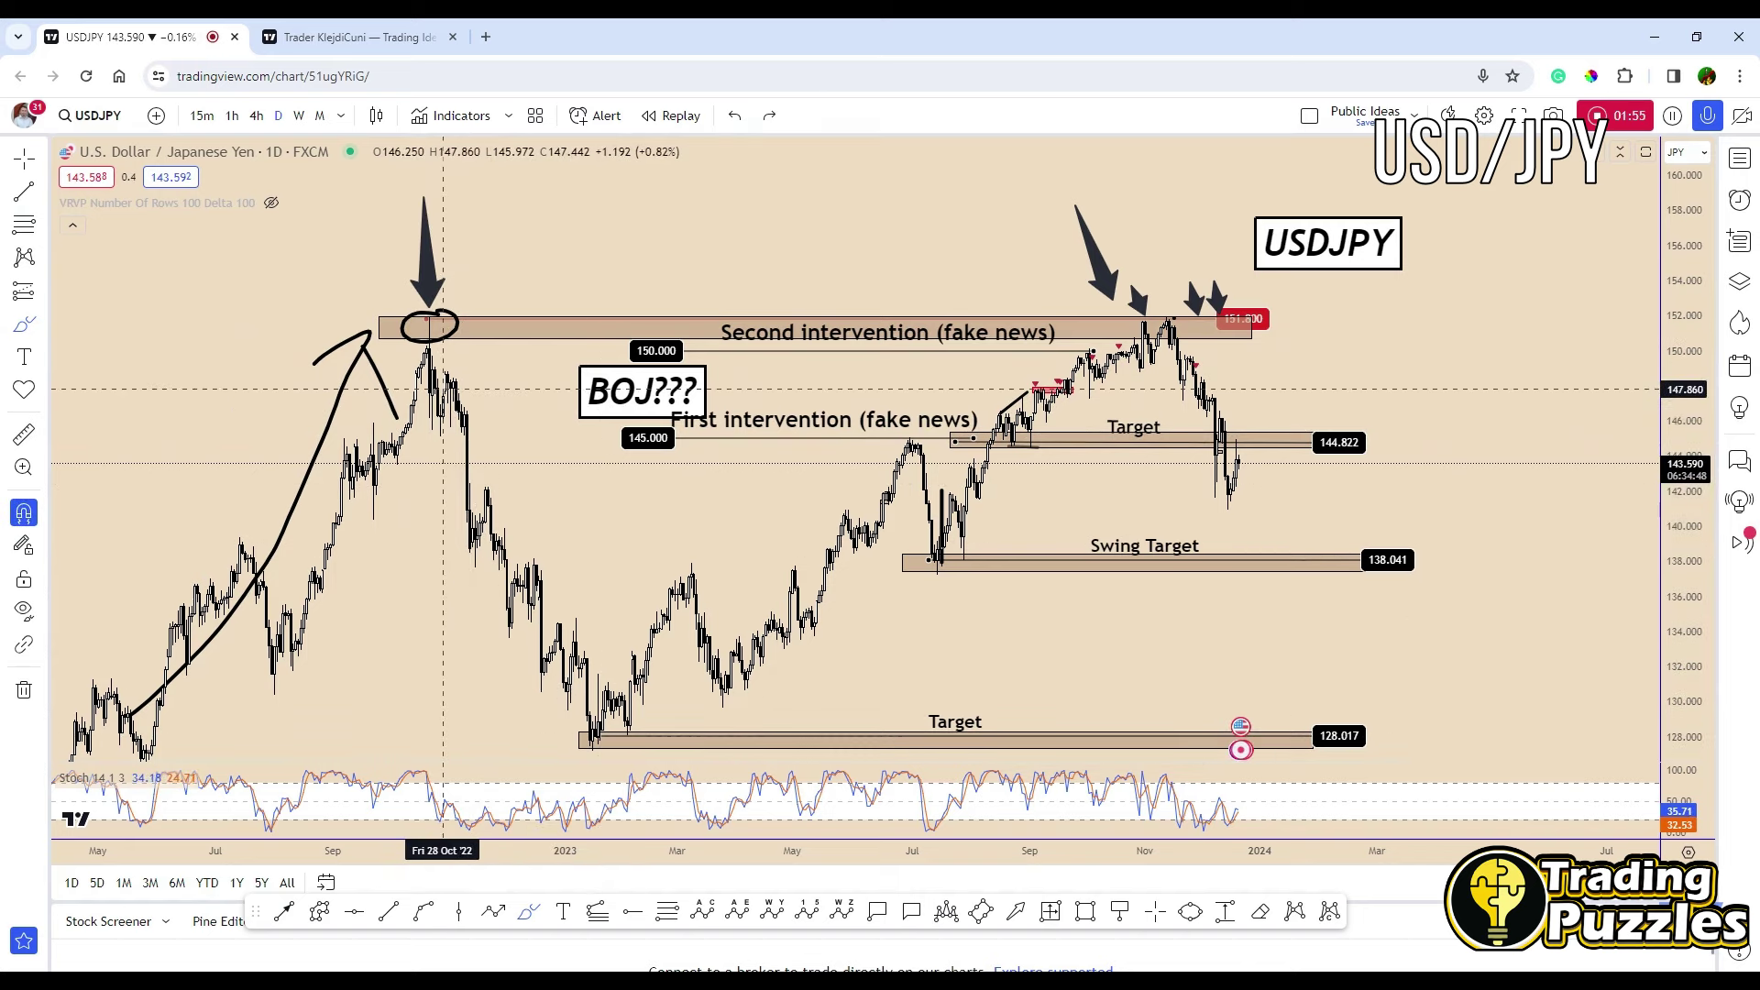
pyautogui.hotkey('ctrl', 'z')
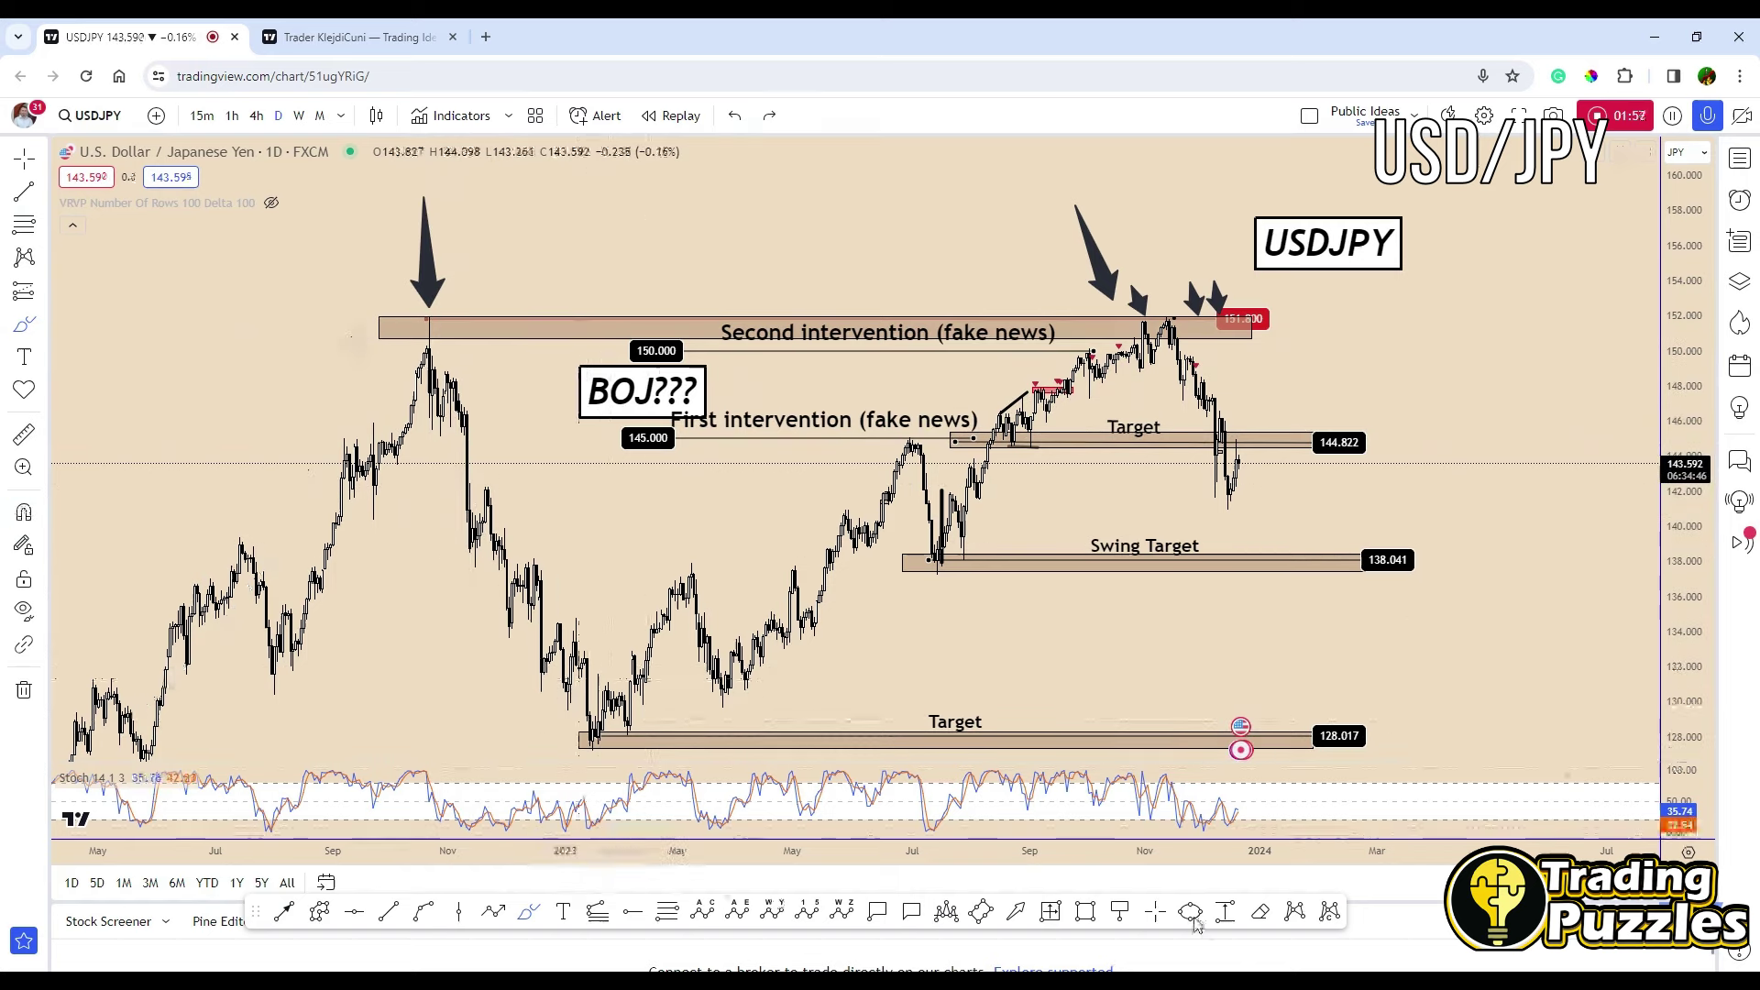
# Measure the price range from the October 2022 high down to the January 2023 low and remove the measurement.
pyautogui.click(440, 318)
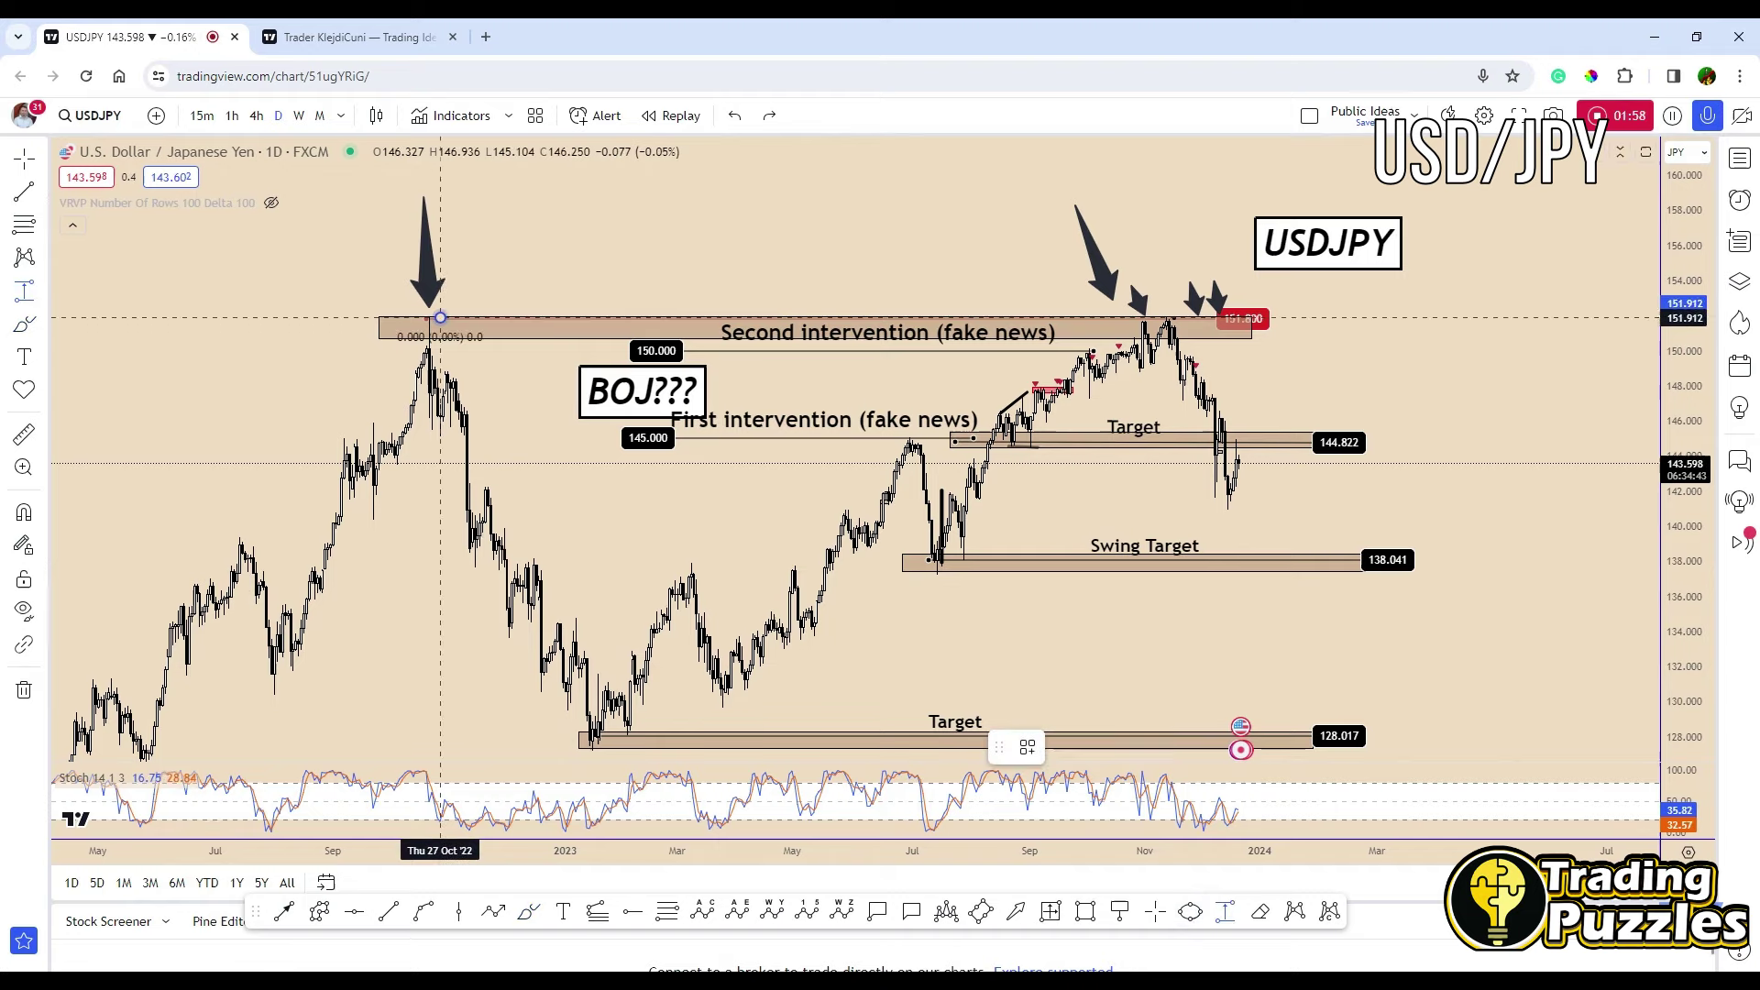
pyautogui.click(617, 754)
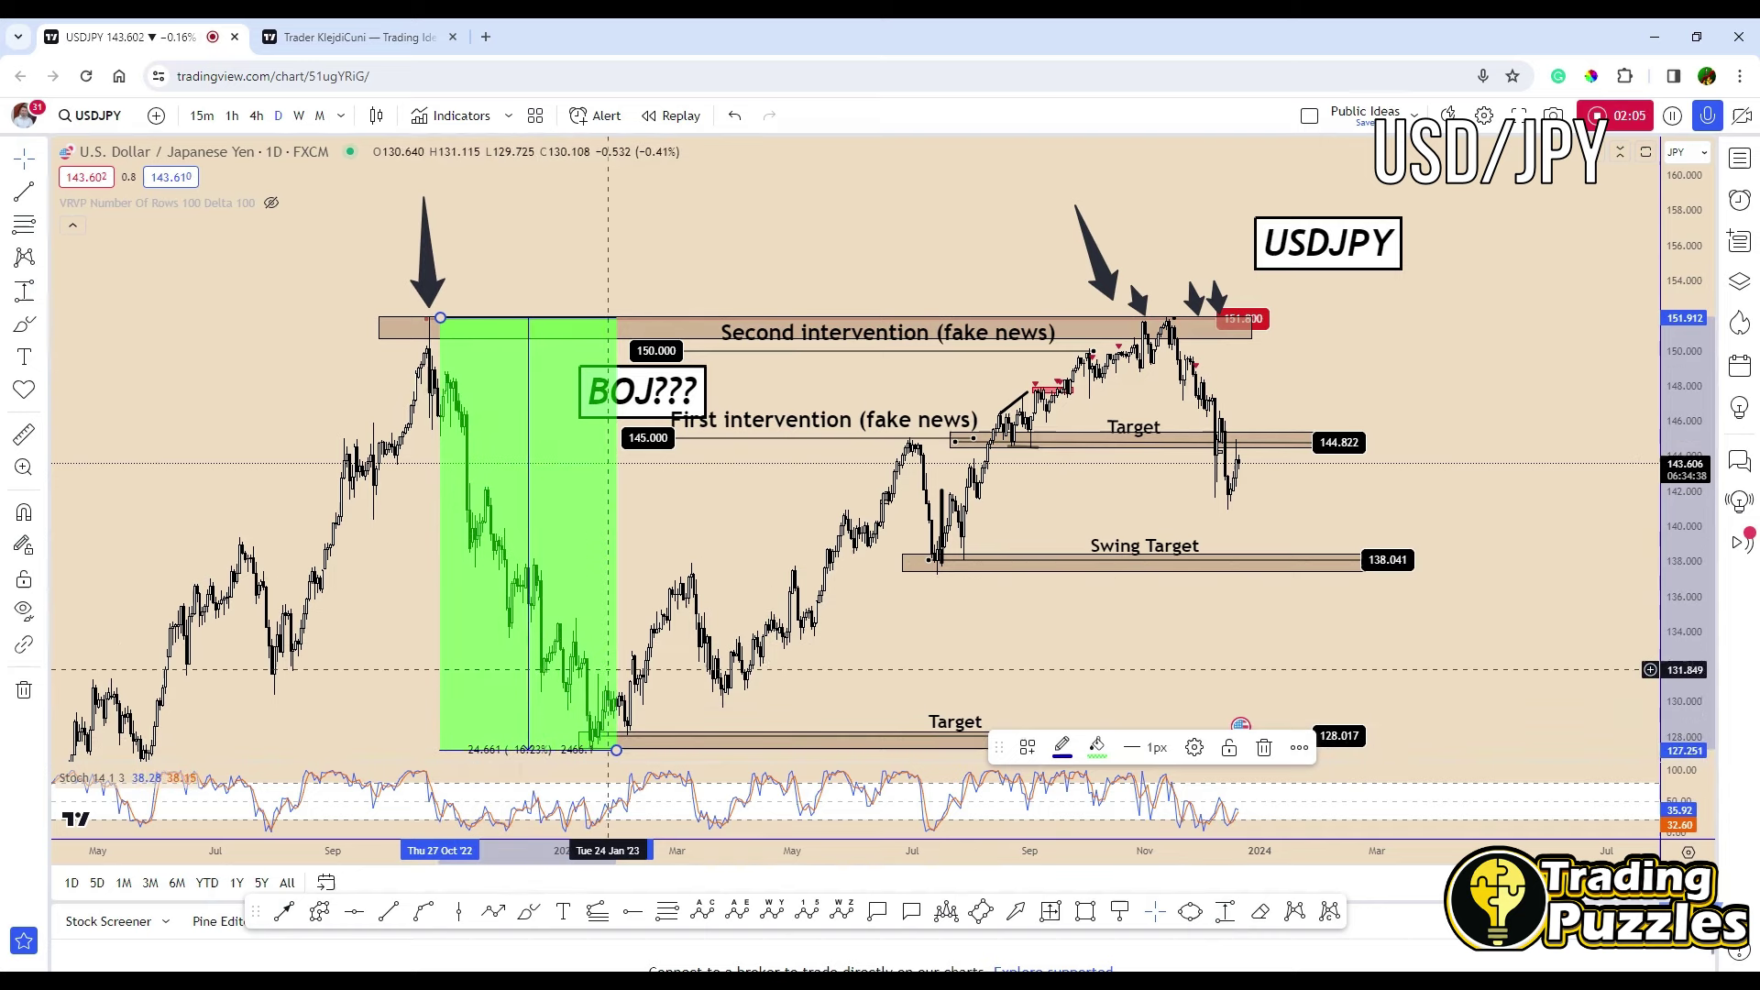
pyautogui.click(584, 660)
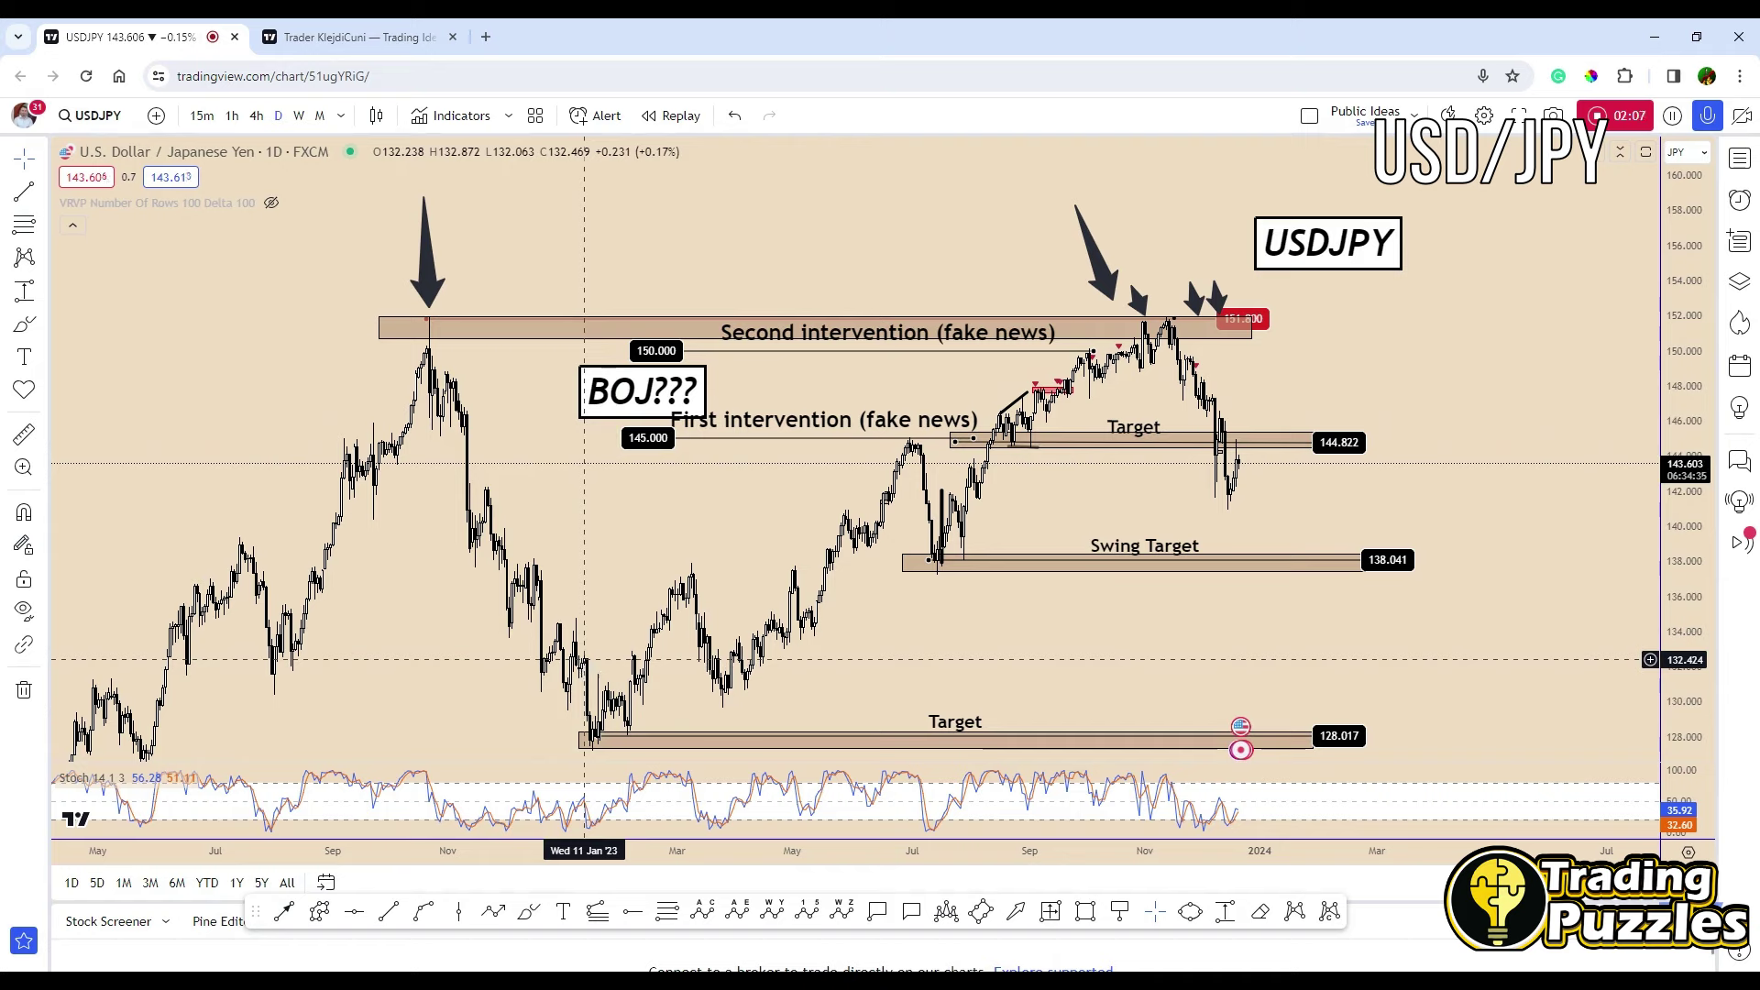
# Draw a path arrow from the January 2023 low up to about 151.4 in the resistance zone, and move the BOJ??? label left.
pyautogui.moveTo(835, 697); pyautogui.dragTo(714, 688)
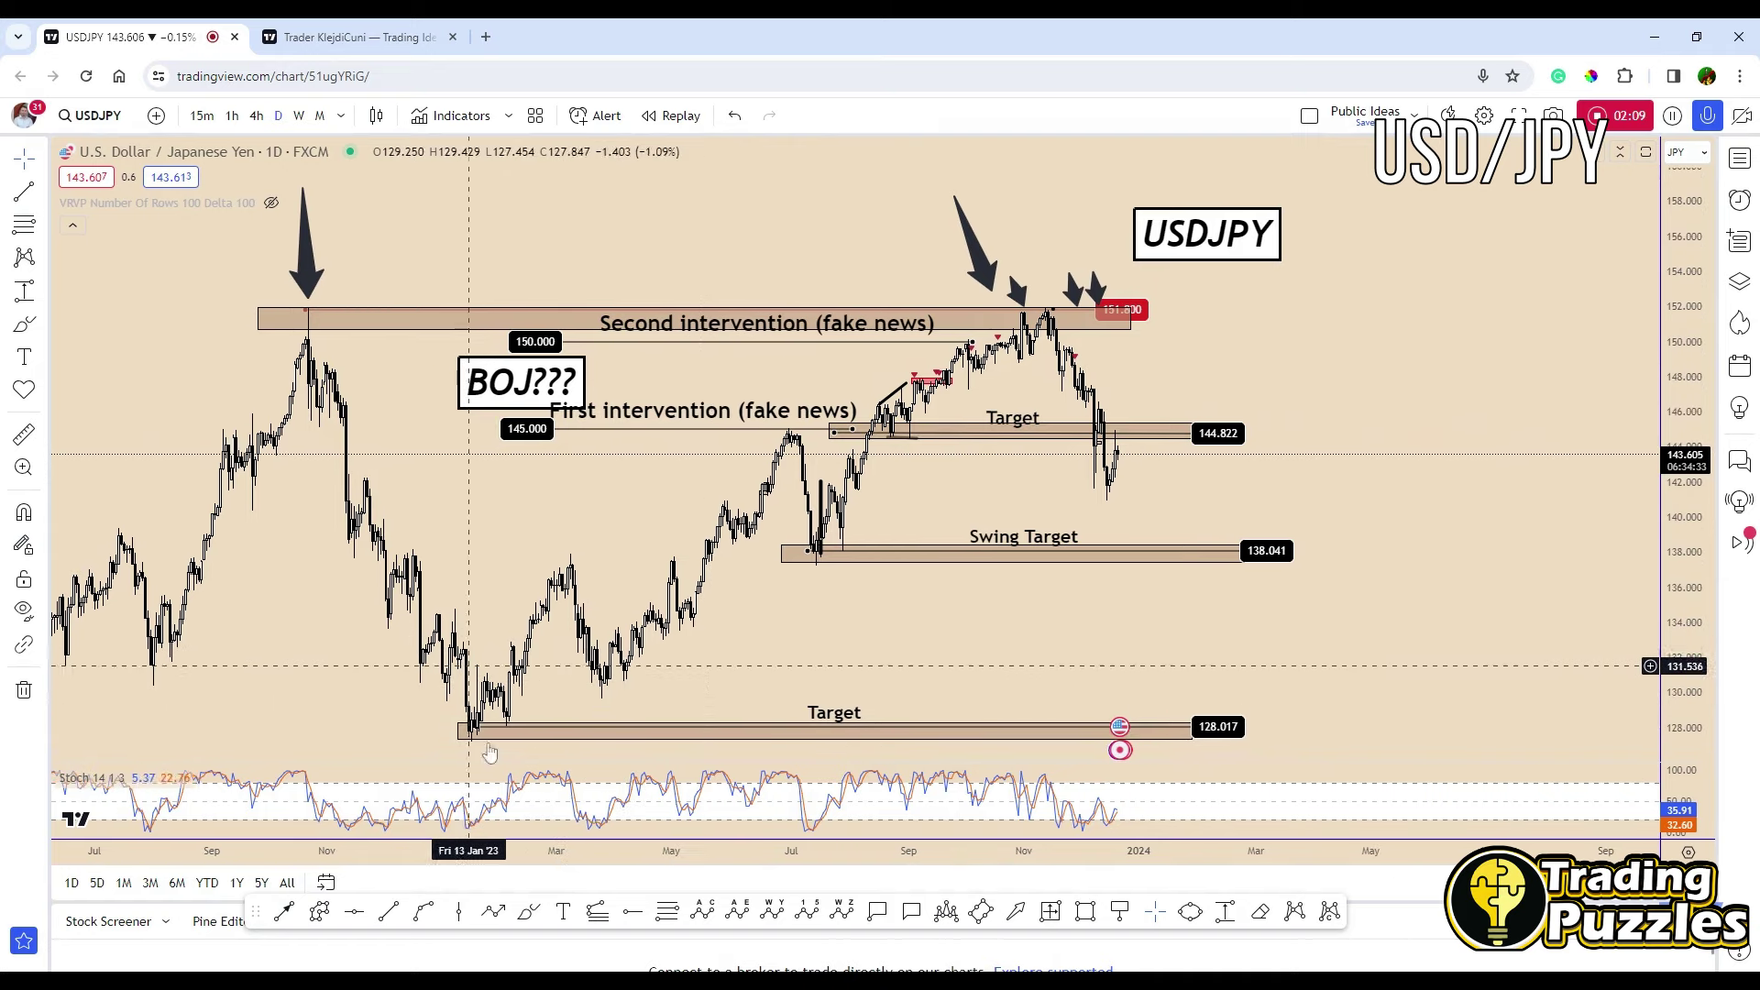
pyautogui.click(495, 912)
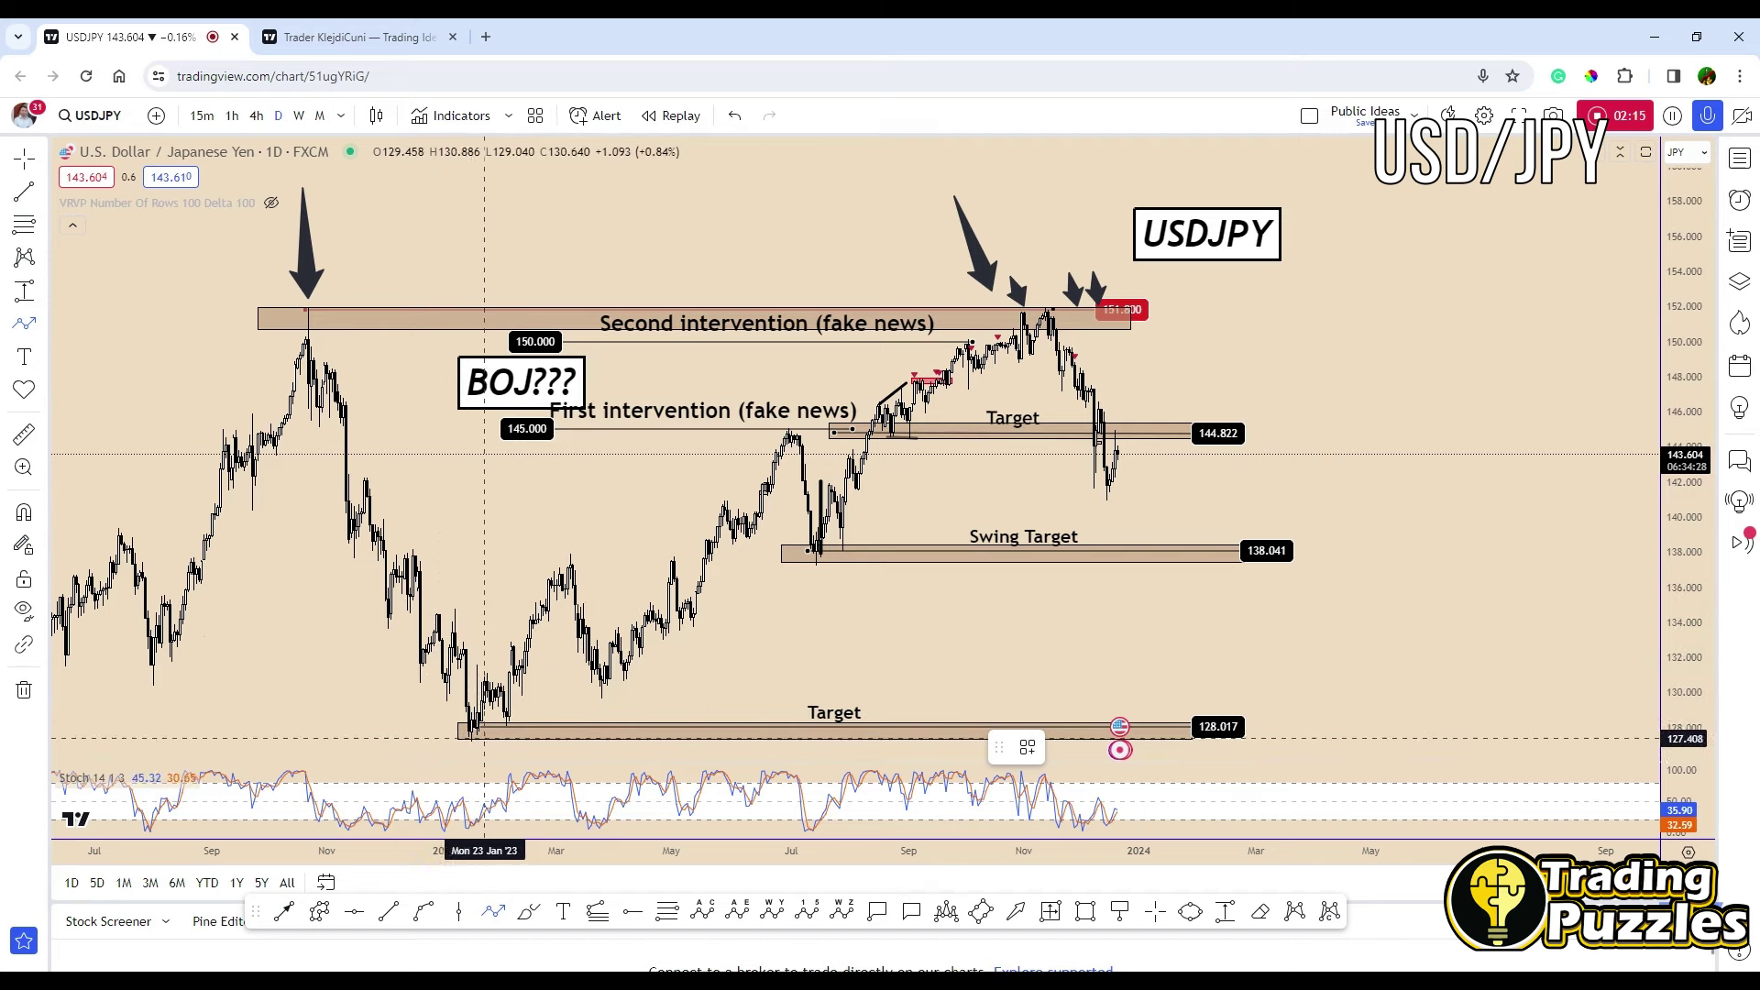
pyautogui.click(474, 734)
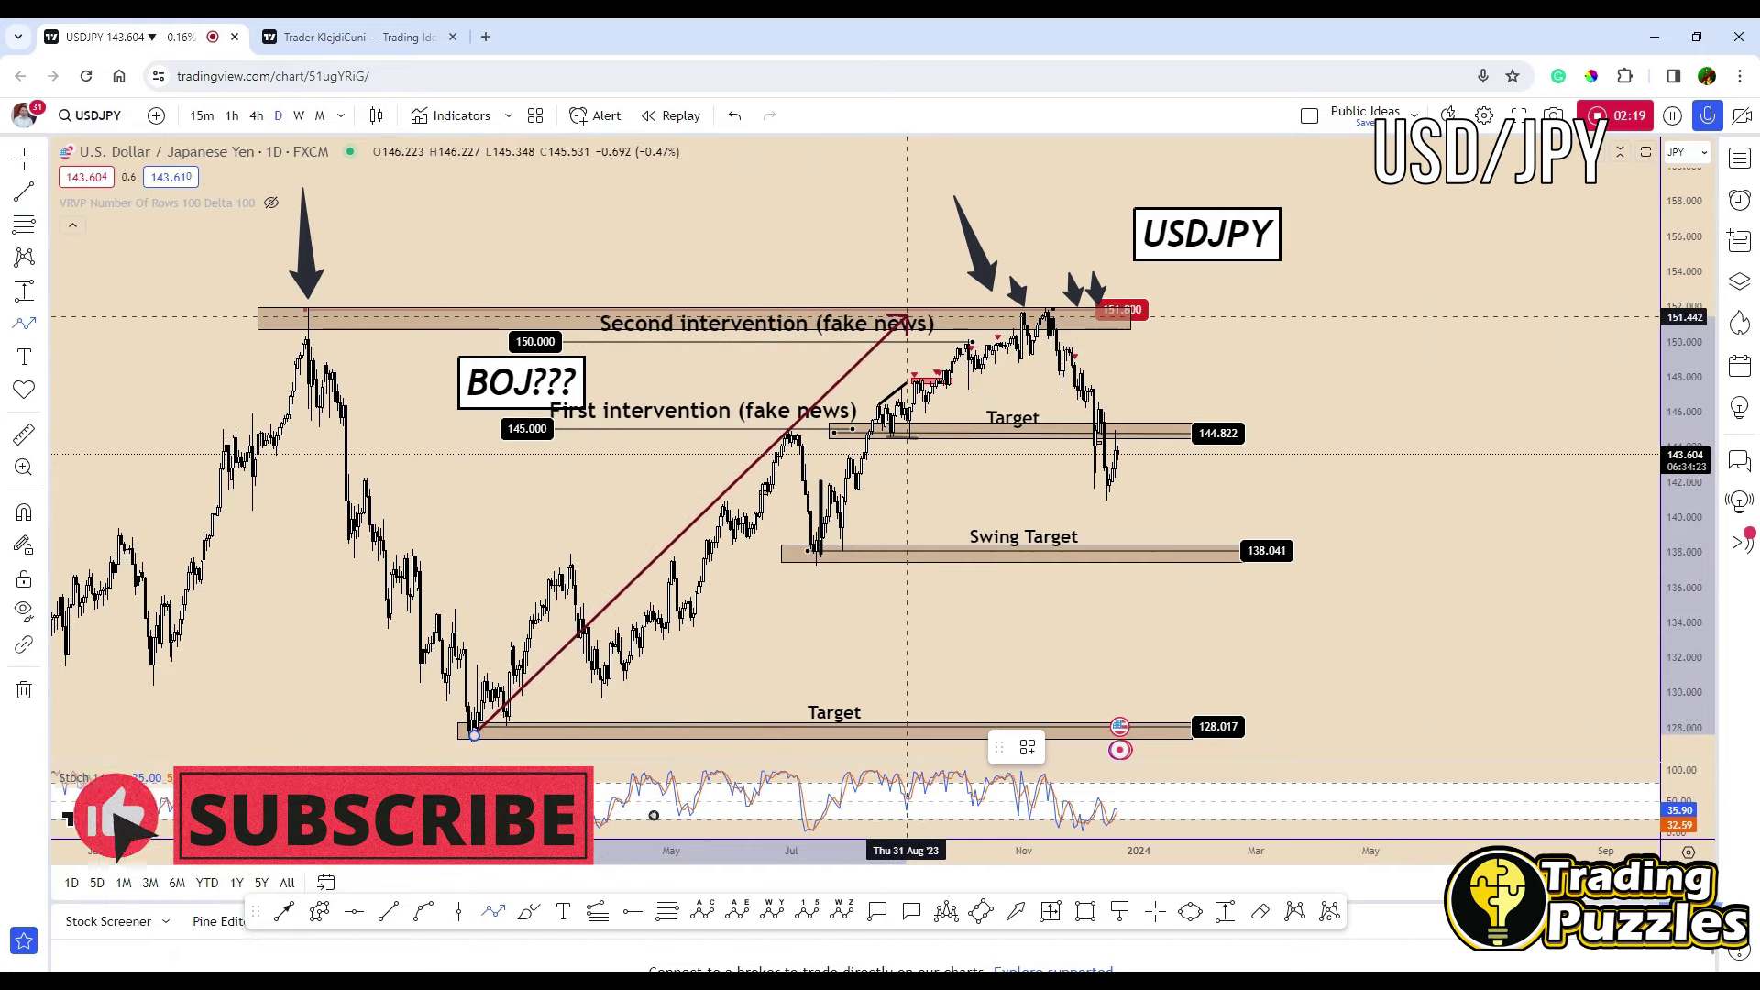
pyautogui.doubleClick(907, 316)
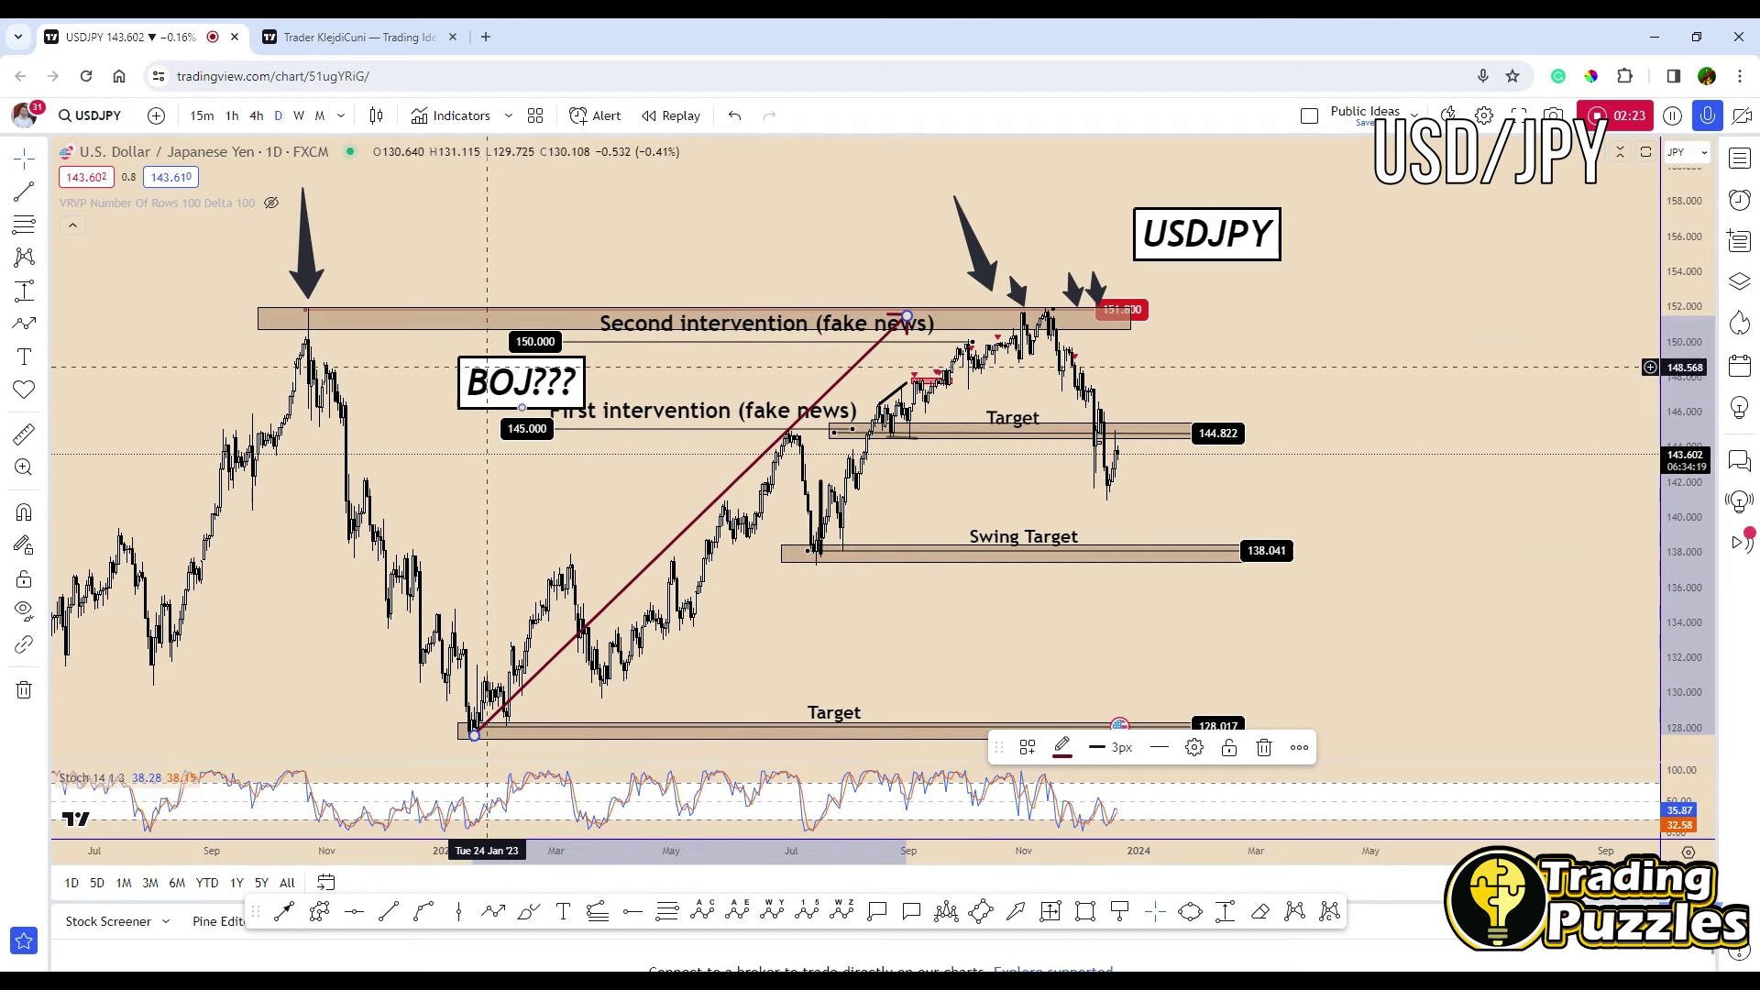
pyautogui.click(496, 379)
pyautogui.moveTo(496, 378); pyautogui.dragTo(459, 379)
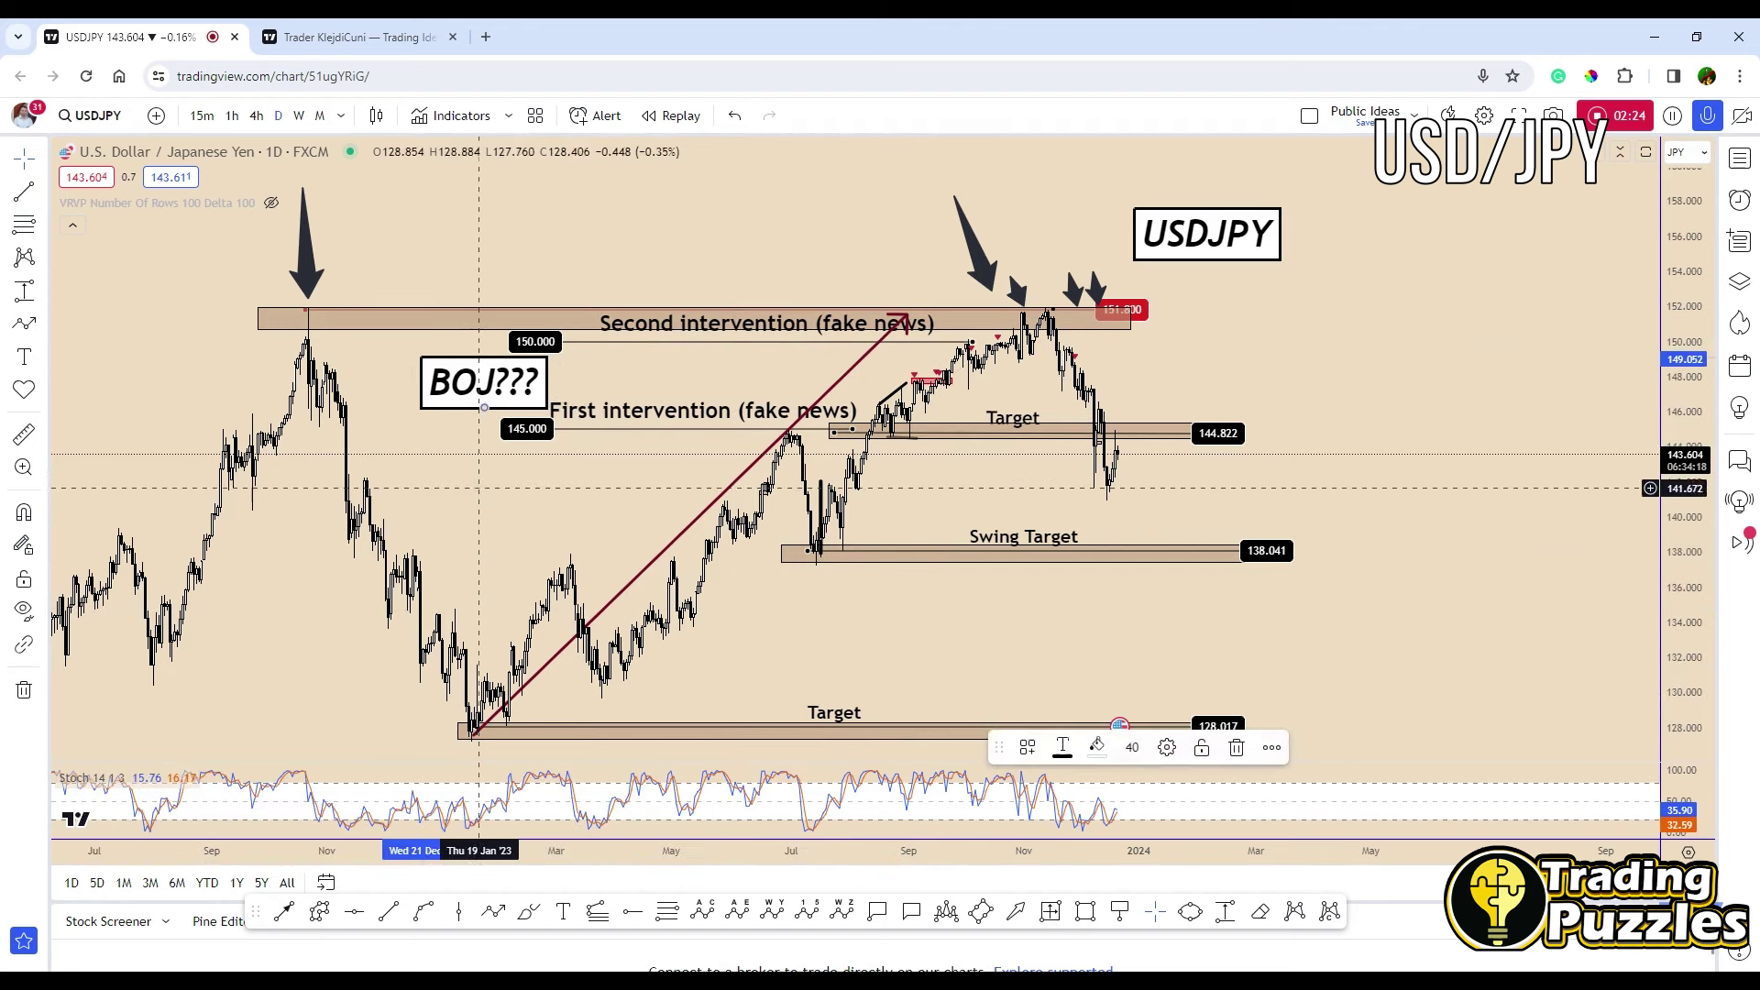
# Recolour the rising path arrow black and shift its tip and the BOJ??? label slightly further left.
pyautogui.click(614, 605)
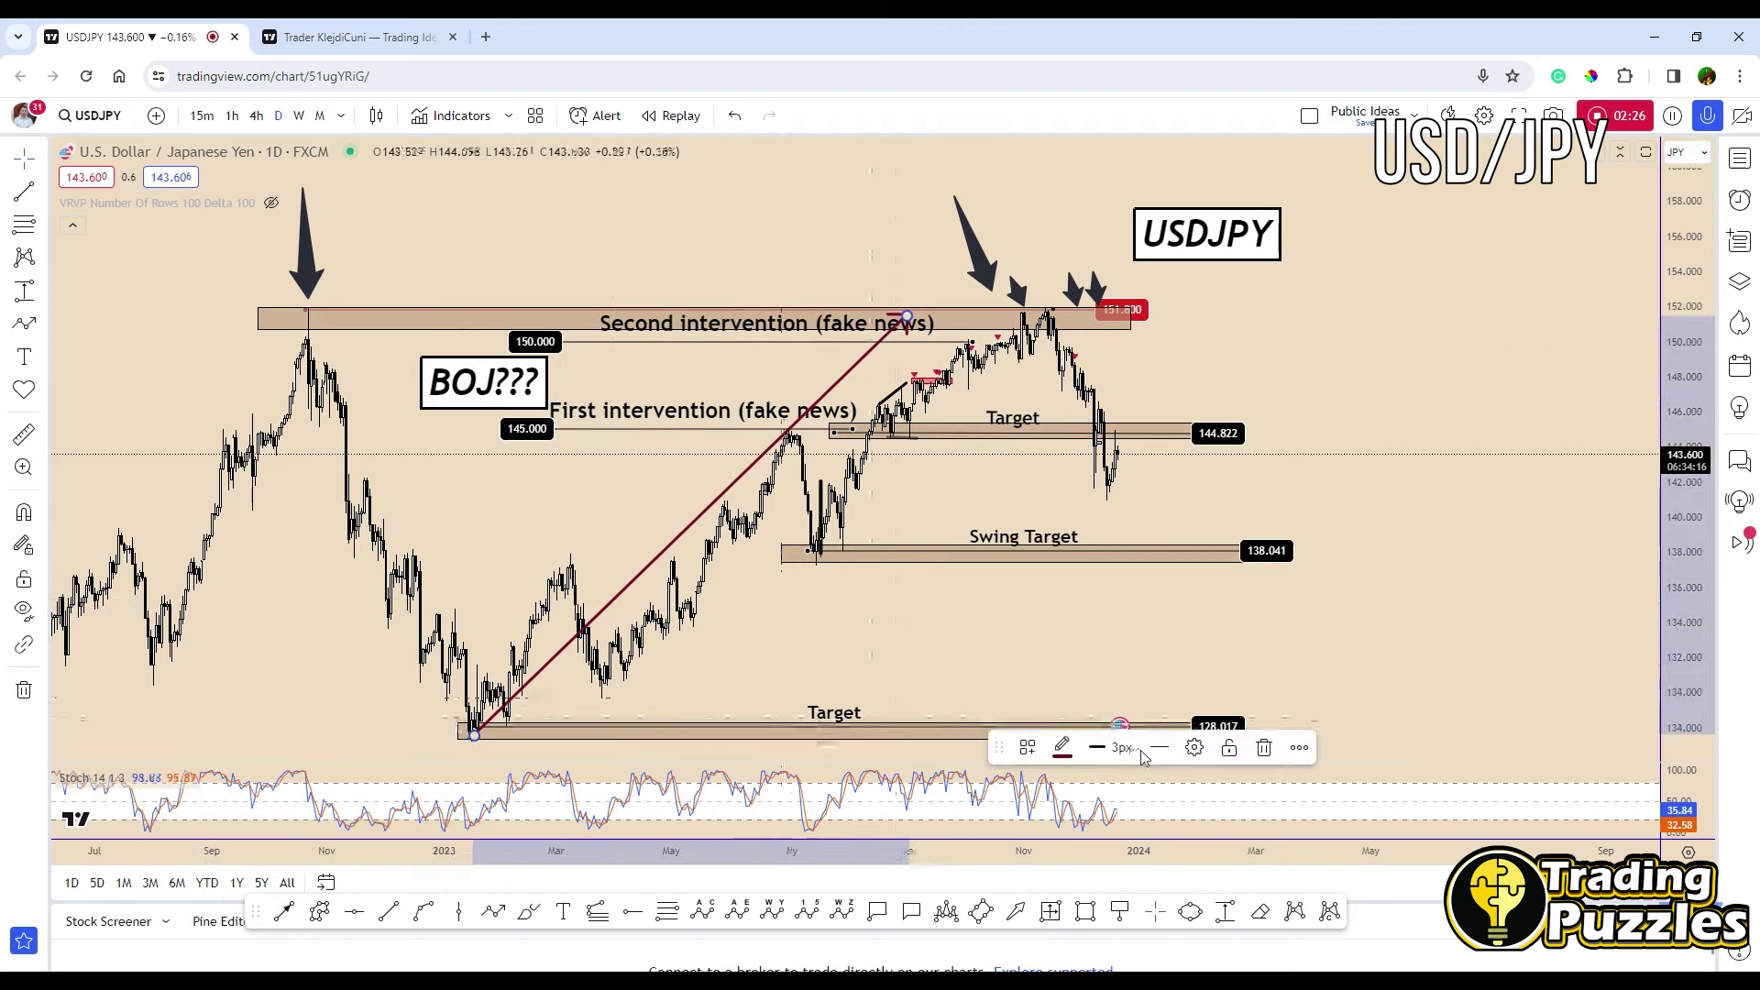
pyautogui.click(1064, 750)
pyautogui.click(1253, 659)
pyautogui.moveTo(906, 317); pyautogui.dragTo(876, 315)
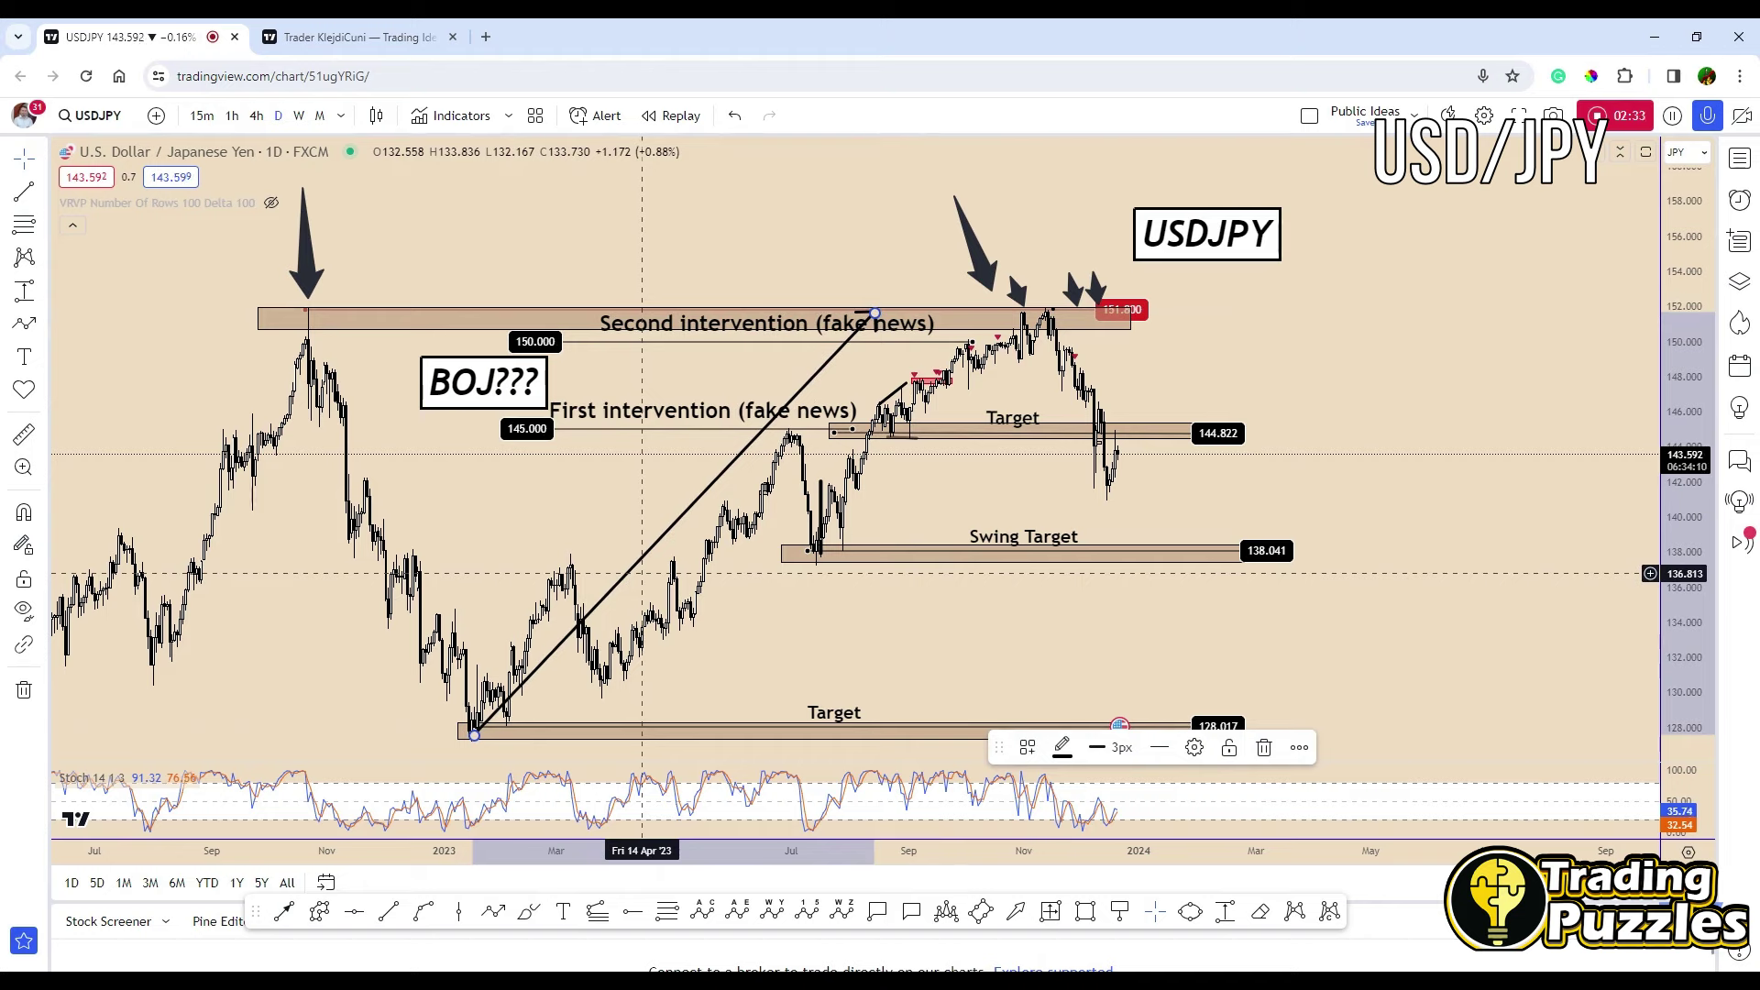
pyautogui.moveTo(476, 381); pyautogui.dragTo(449, 379)
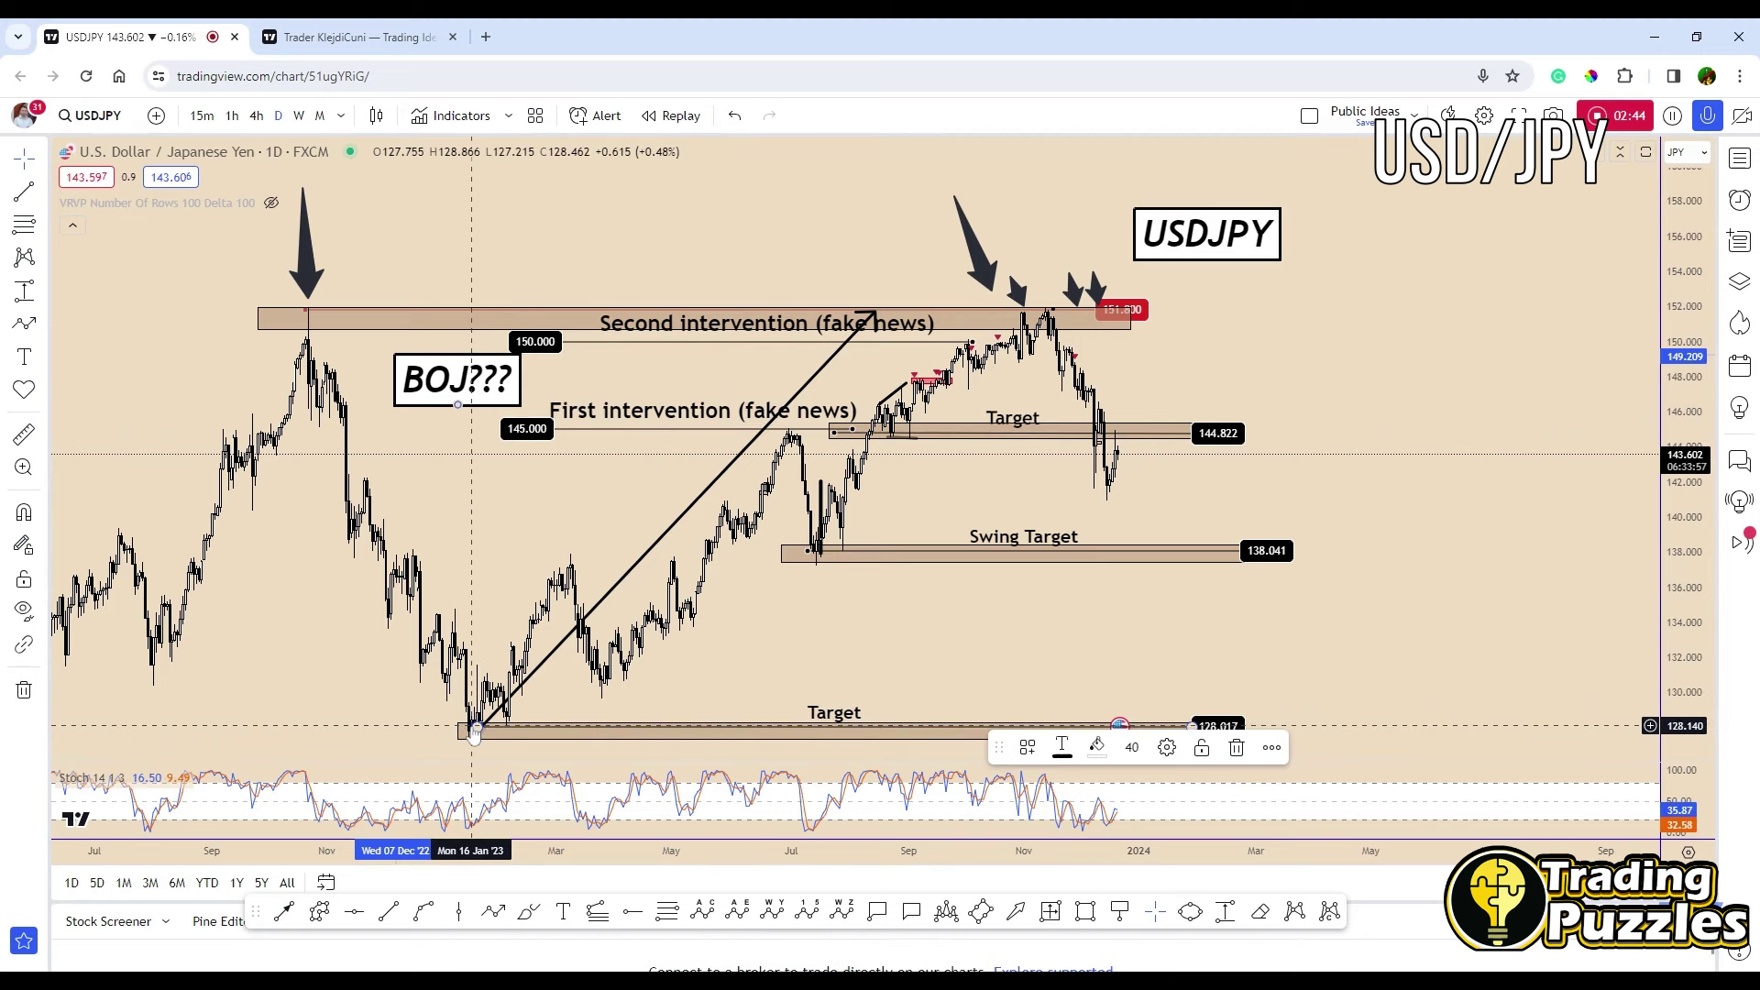
# Brush a circle at the January 2023 low and a wavy line along the rally to the November 2023 high, and undo both.
pyautogui.click(529, 912)
pyautogui.moveTo(474, 704); pyautogui.dragTo(502, 704)
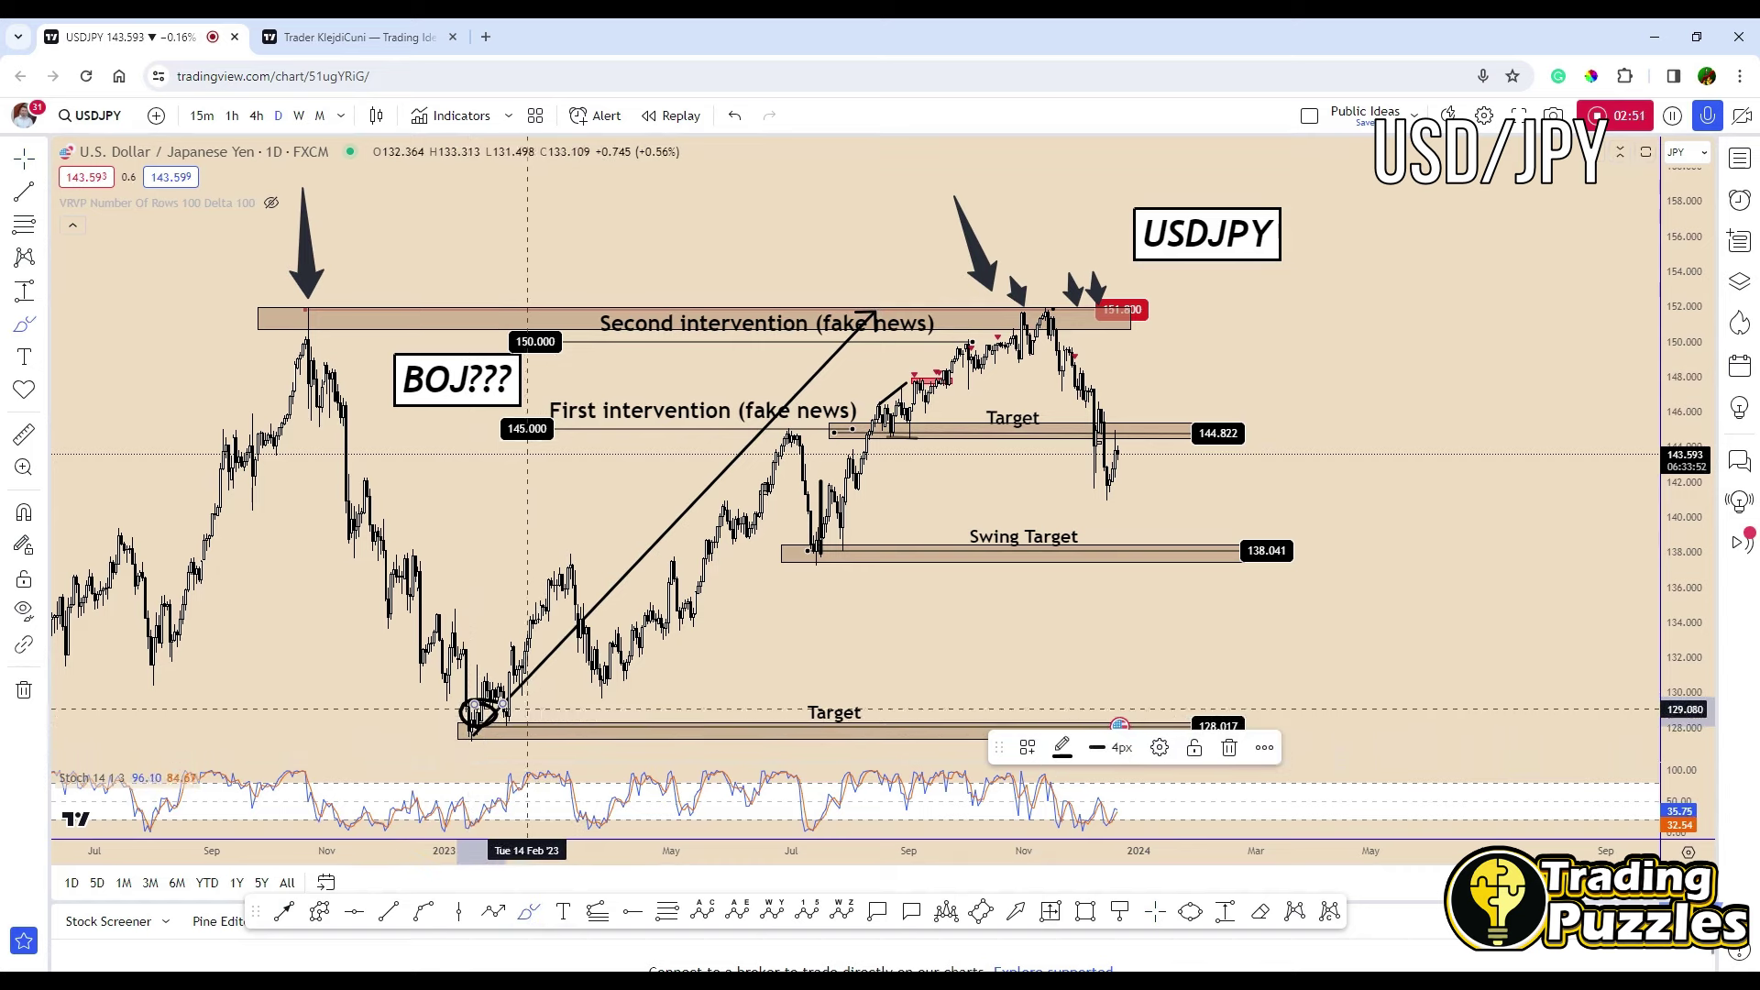
pyautogui.moveTo(478, 713)
pyautogui.mouseDown()
pyautogui.moveTo(555, 550)
pyautogui.moveTo(774, 436)
pyautogui.moveTo(857, 468)
pyautogui.moveTo(1051, 313)
pyautogui.mouseUp()
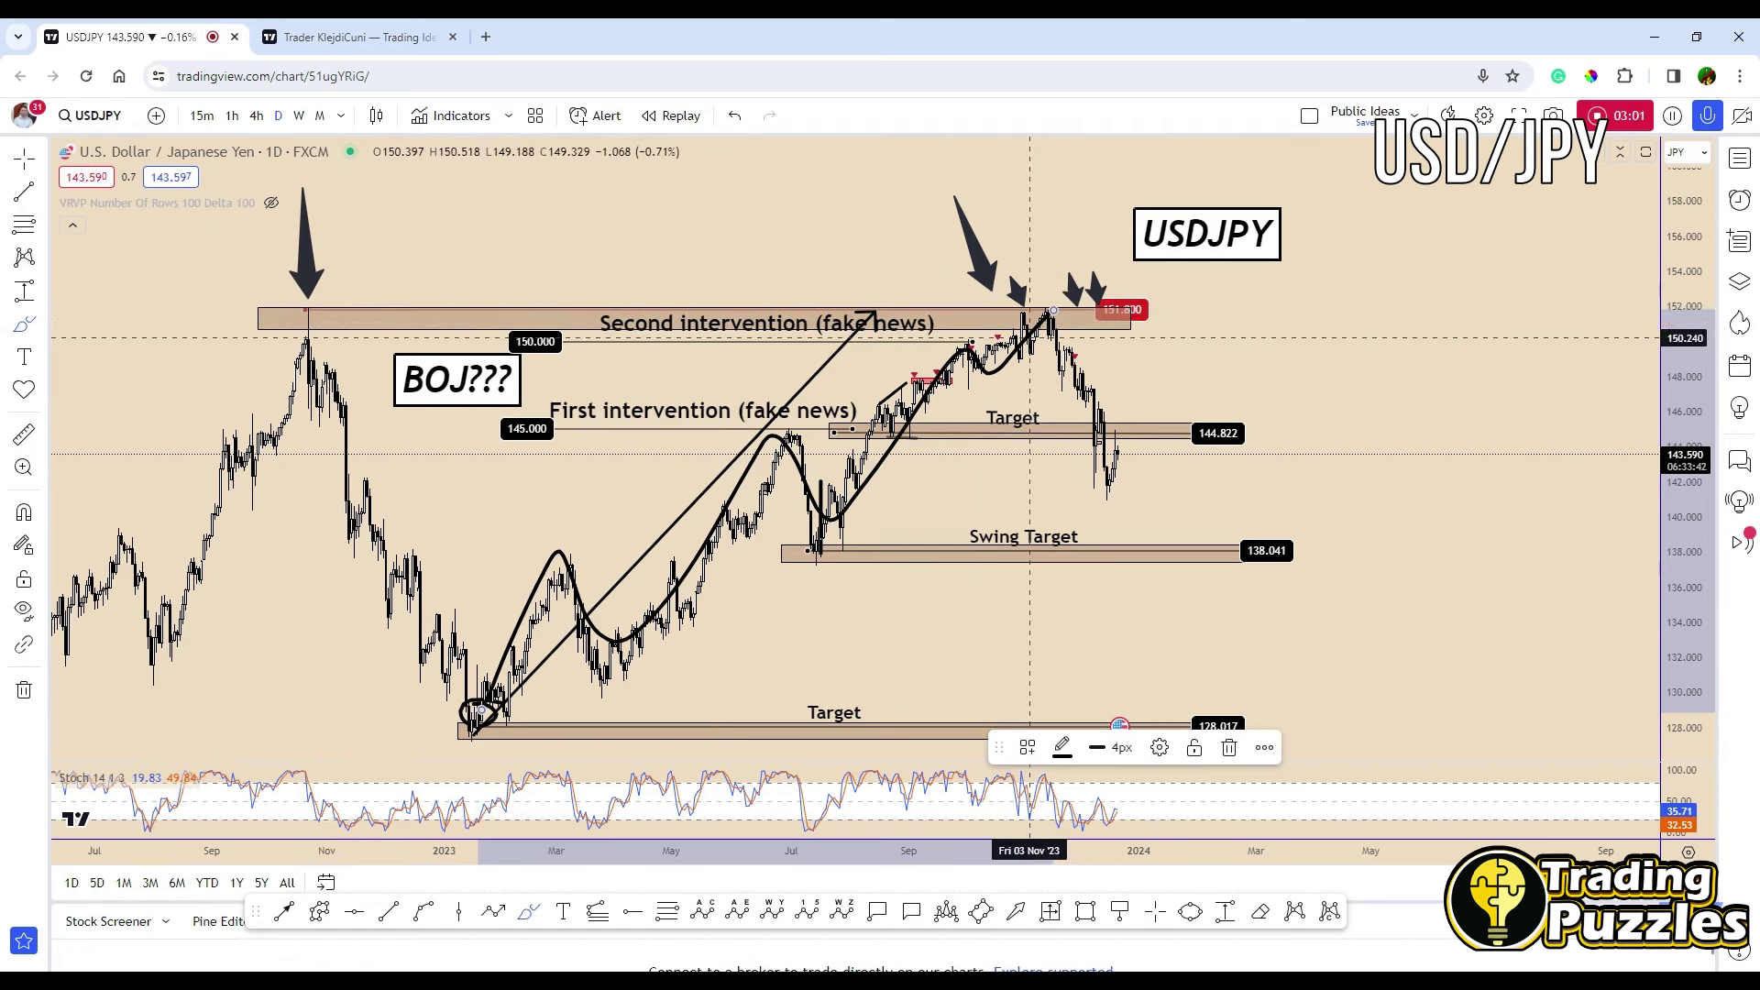
pyautogui.hotkey('ctrl', 'z')
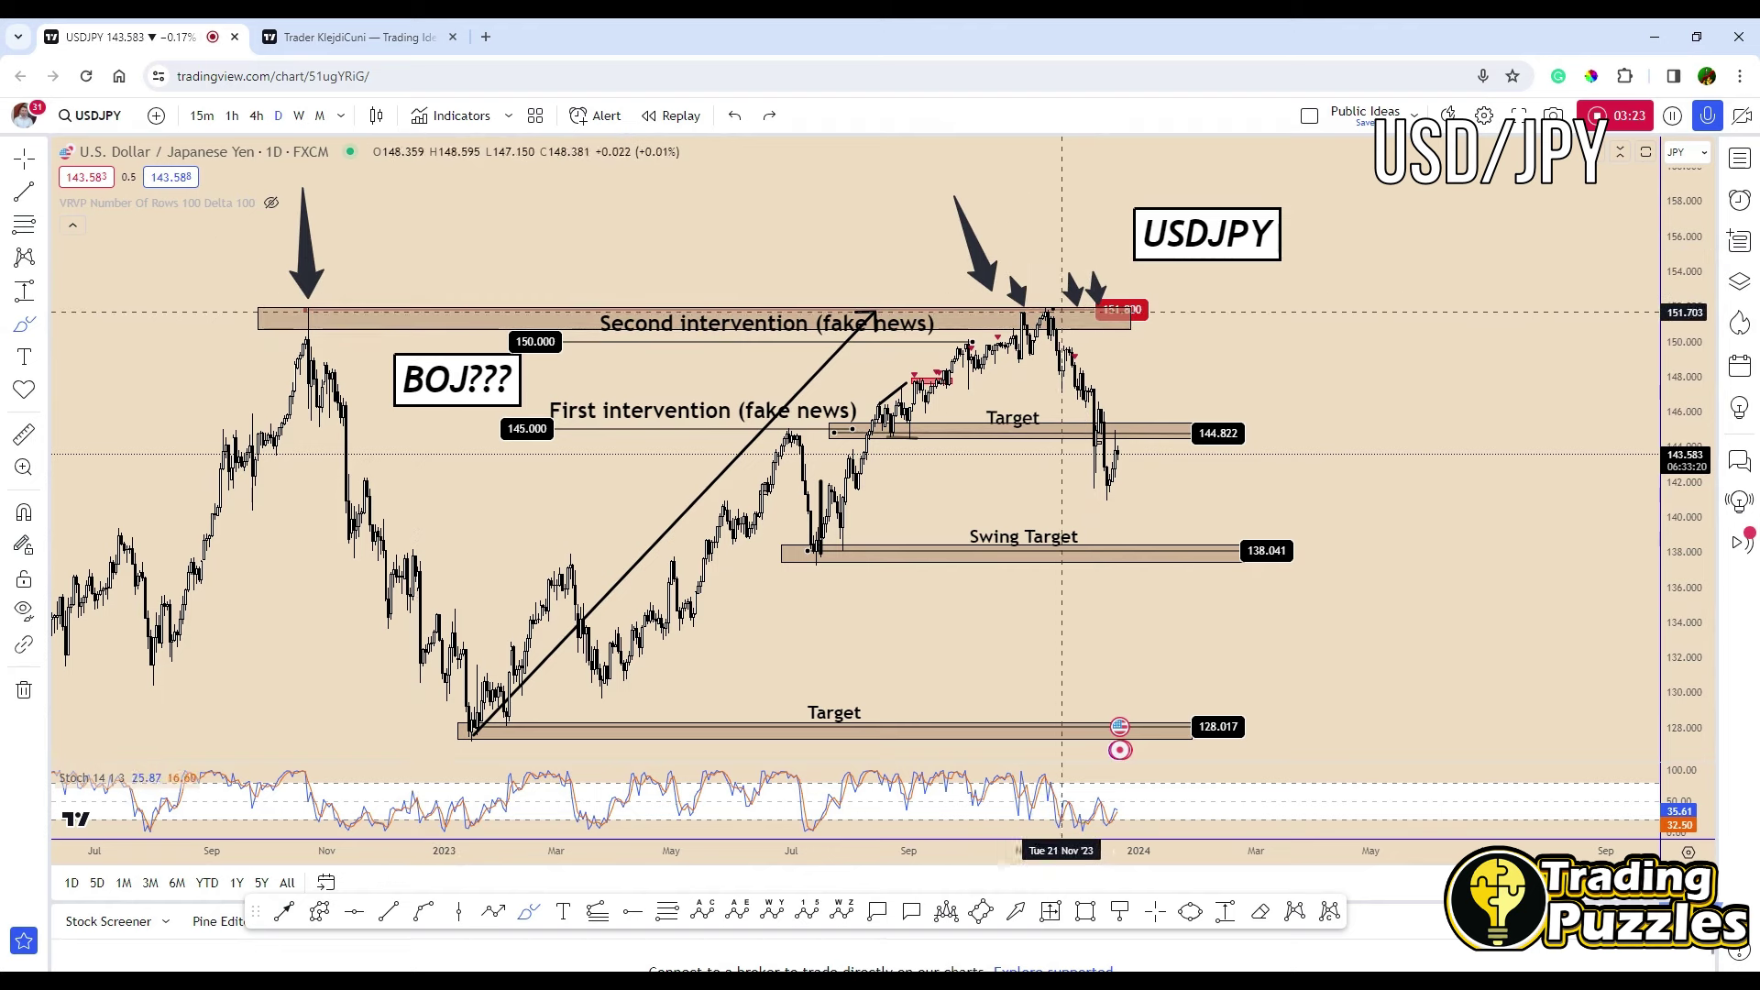
# Brush a down arrow at the November 2023 high and circles around the October 2022 and November 2023 highs, and undo them.
pyautogui.moveTo(1046, 196); pyautogui.dragTo(1051, 316)
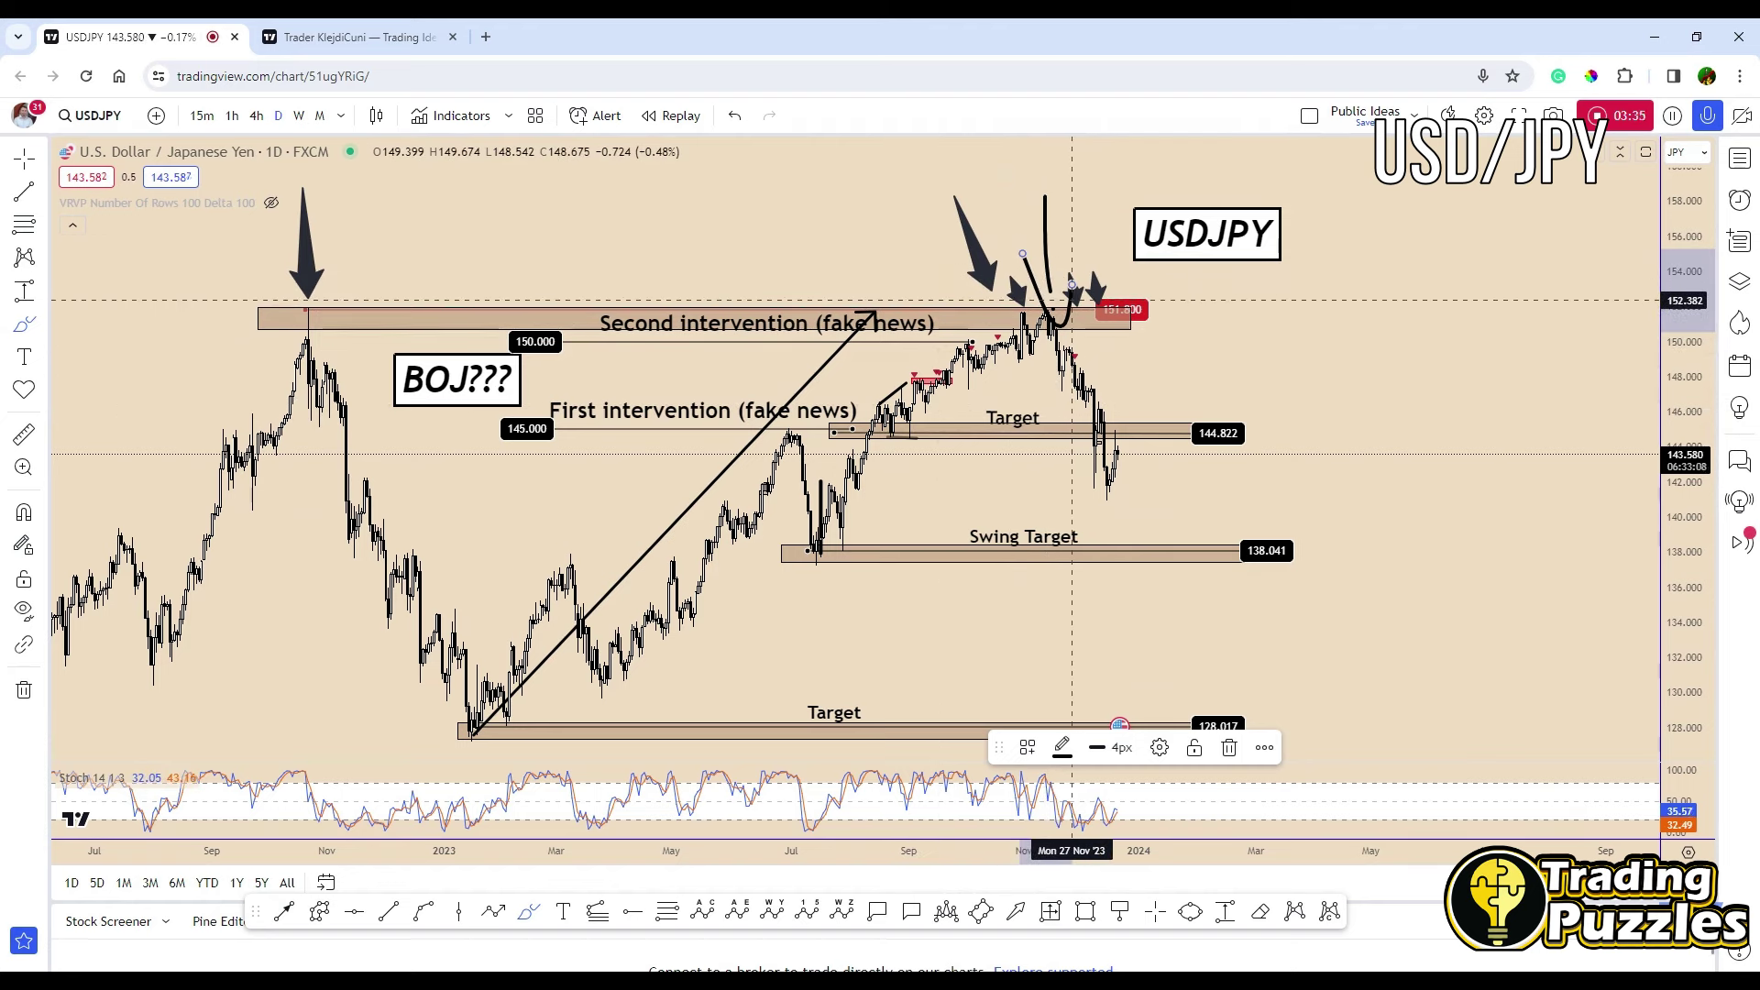
pyautogui.hotkey('ctrl', 'z')
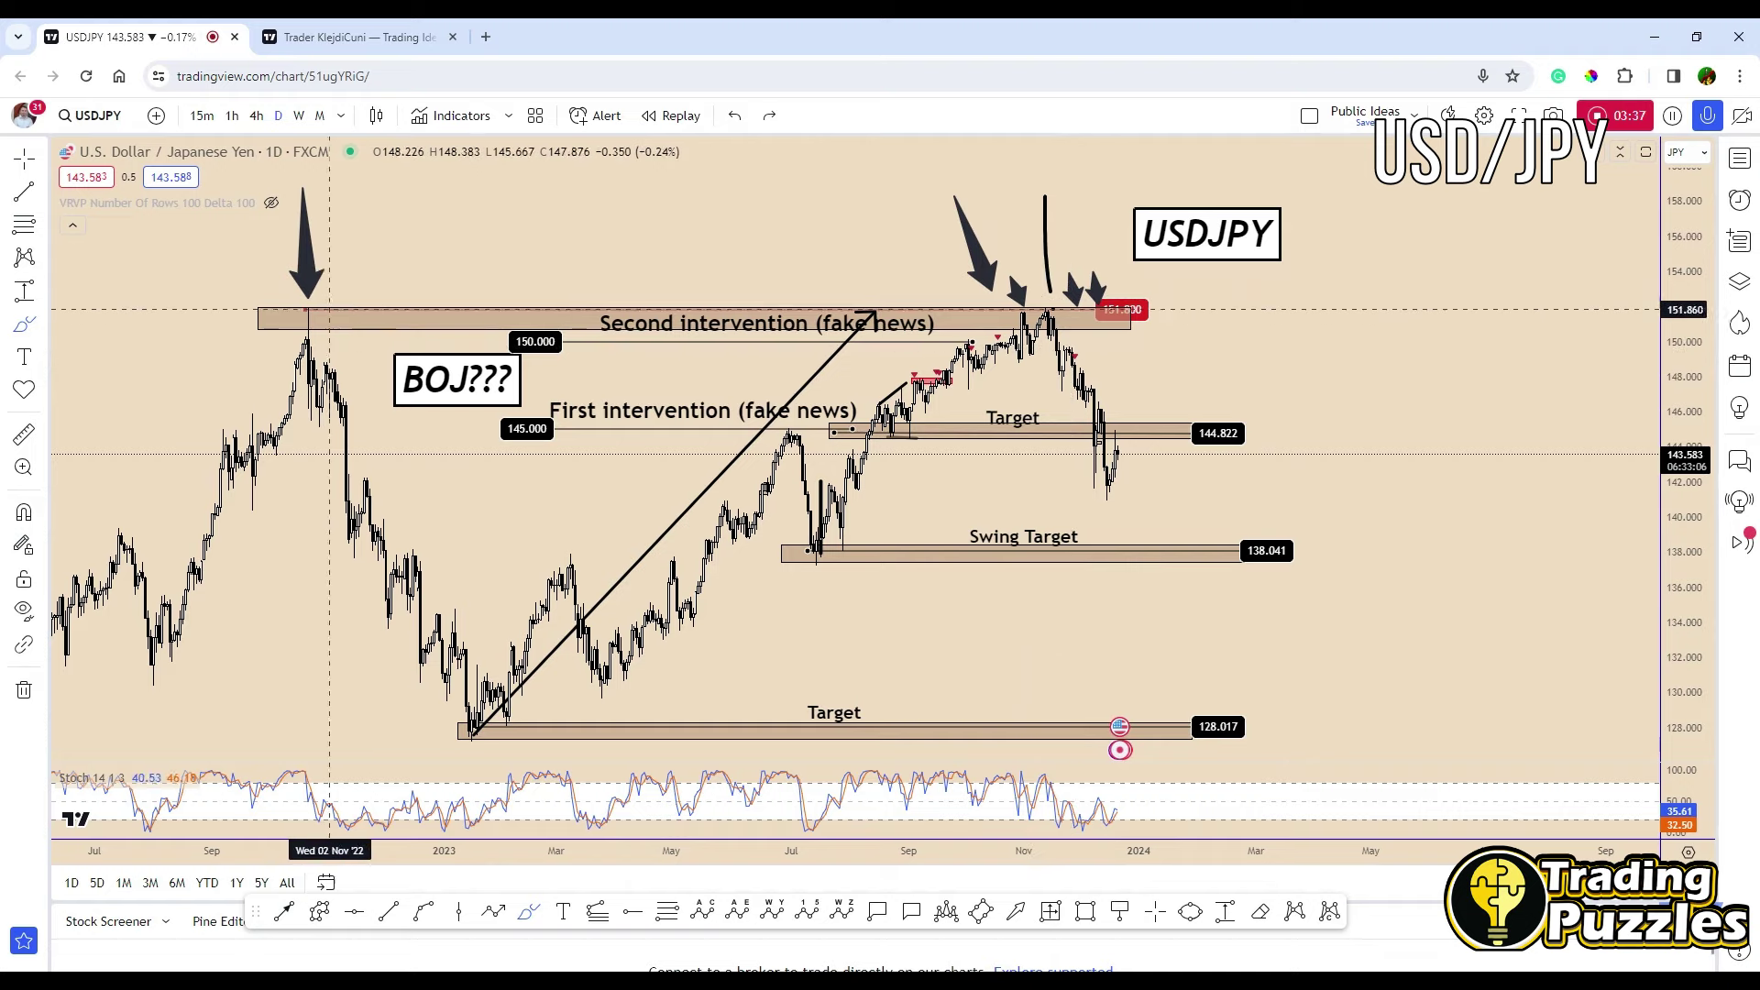
pyautogui.moveTo(270, 300); pyautogui.dragTo(307, 303)
pyautogui.moveTo(1074, 297)
pyautogui.mouseDown()
pyautogui.moveTo(1060, 330)
pyautogui.moveTo(1053, 297)
pyautogui.mouseUp()
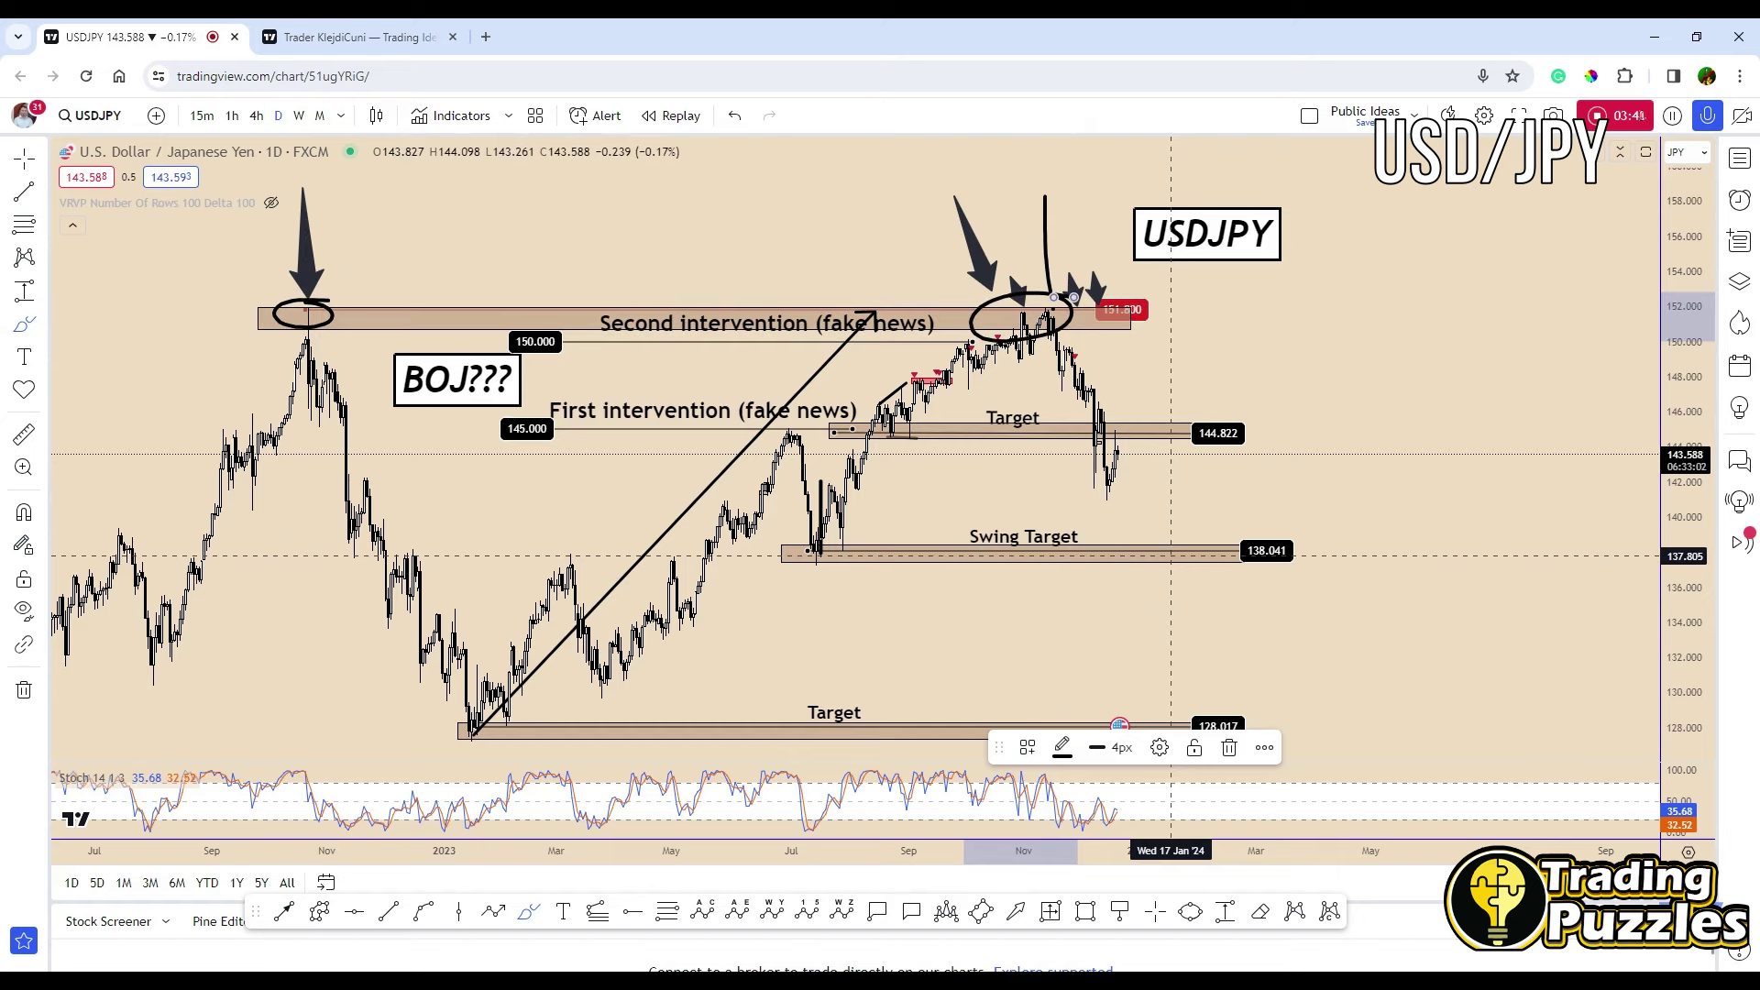
pyautogui.hotkey('ctrl', 'z')
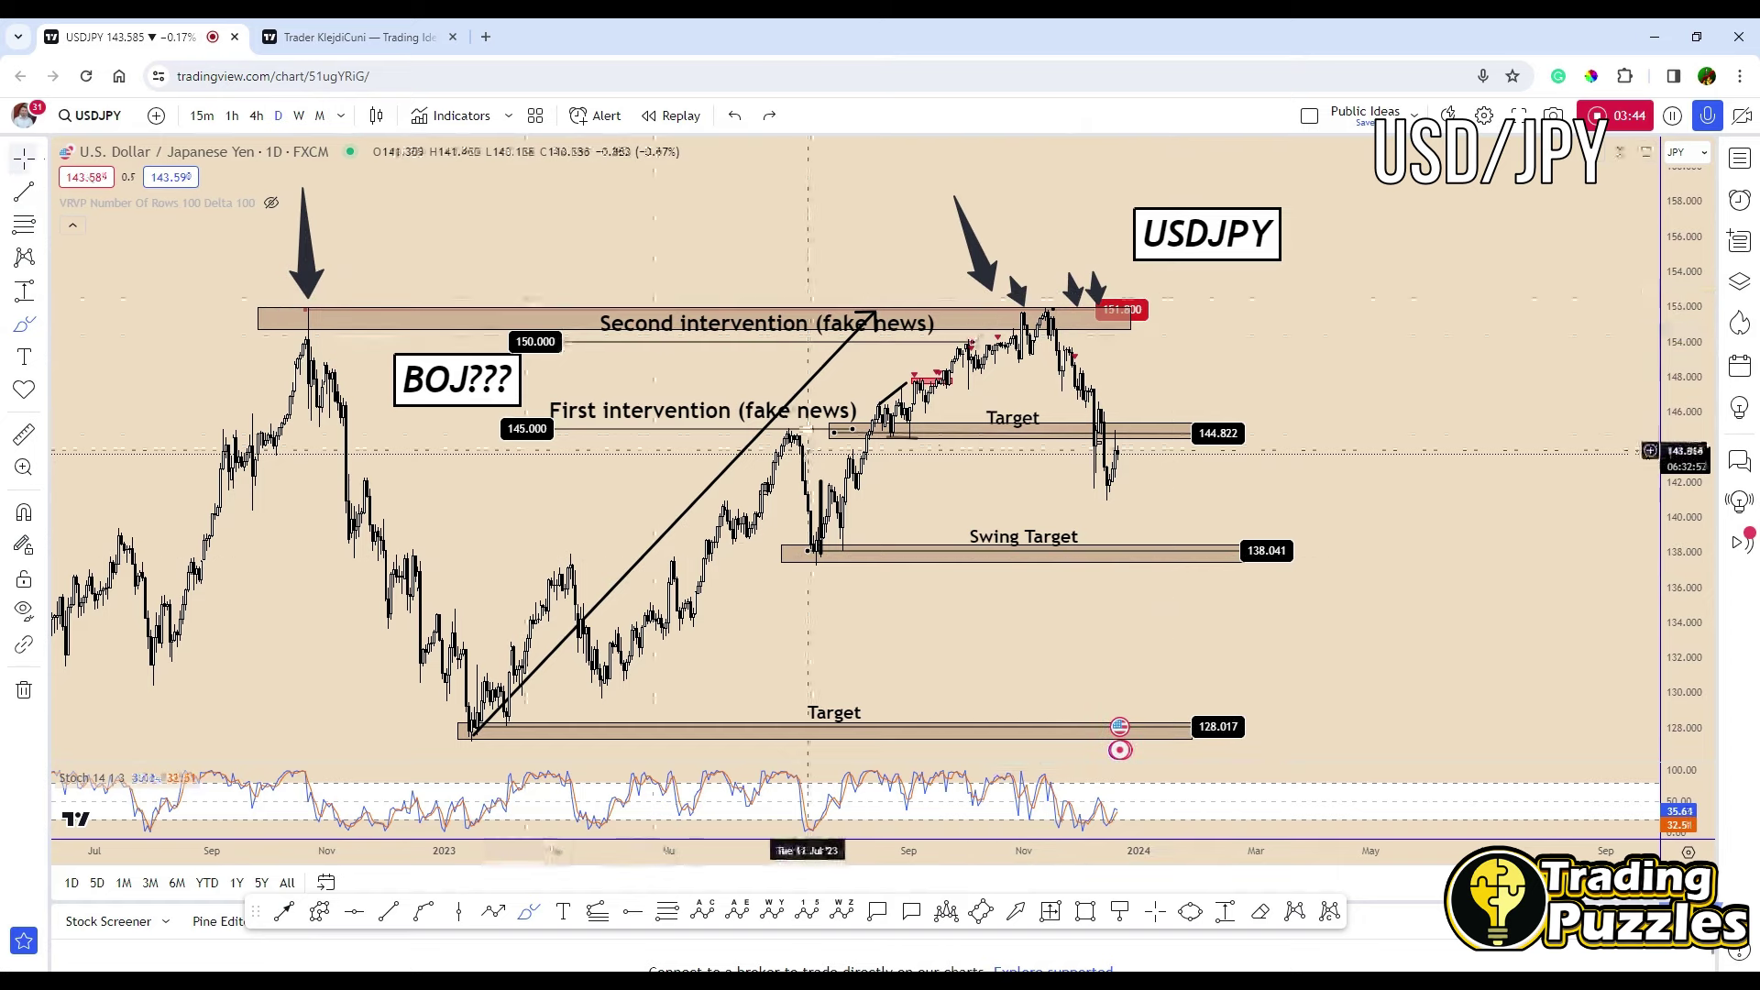
# Delete the rising path arrow that runs from the January 2023 low to the resistance zone.
pyautogui.click(810, 382)
pyautogui.press('Delete')
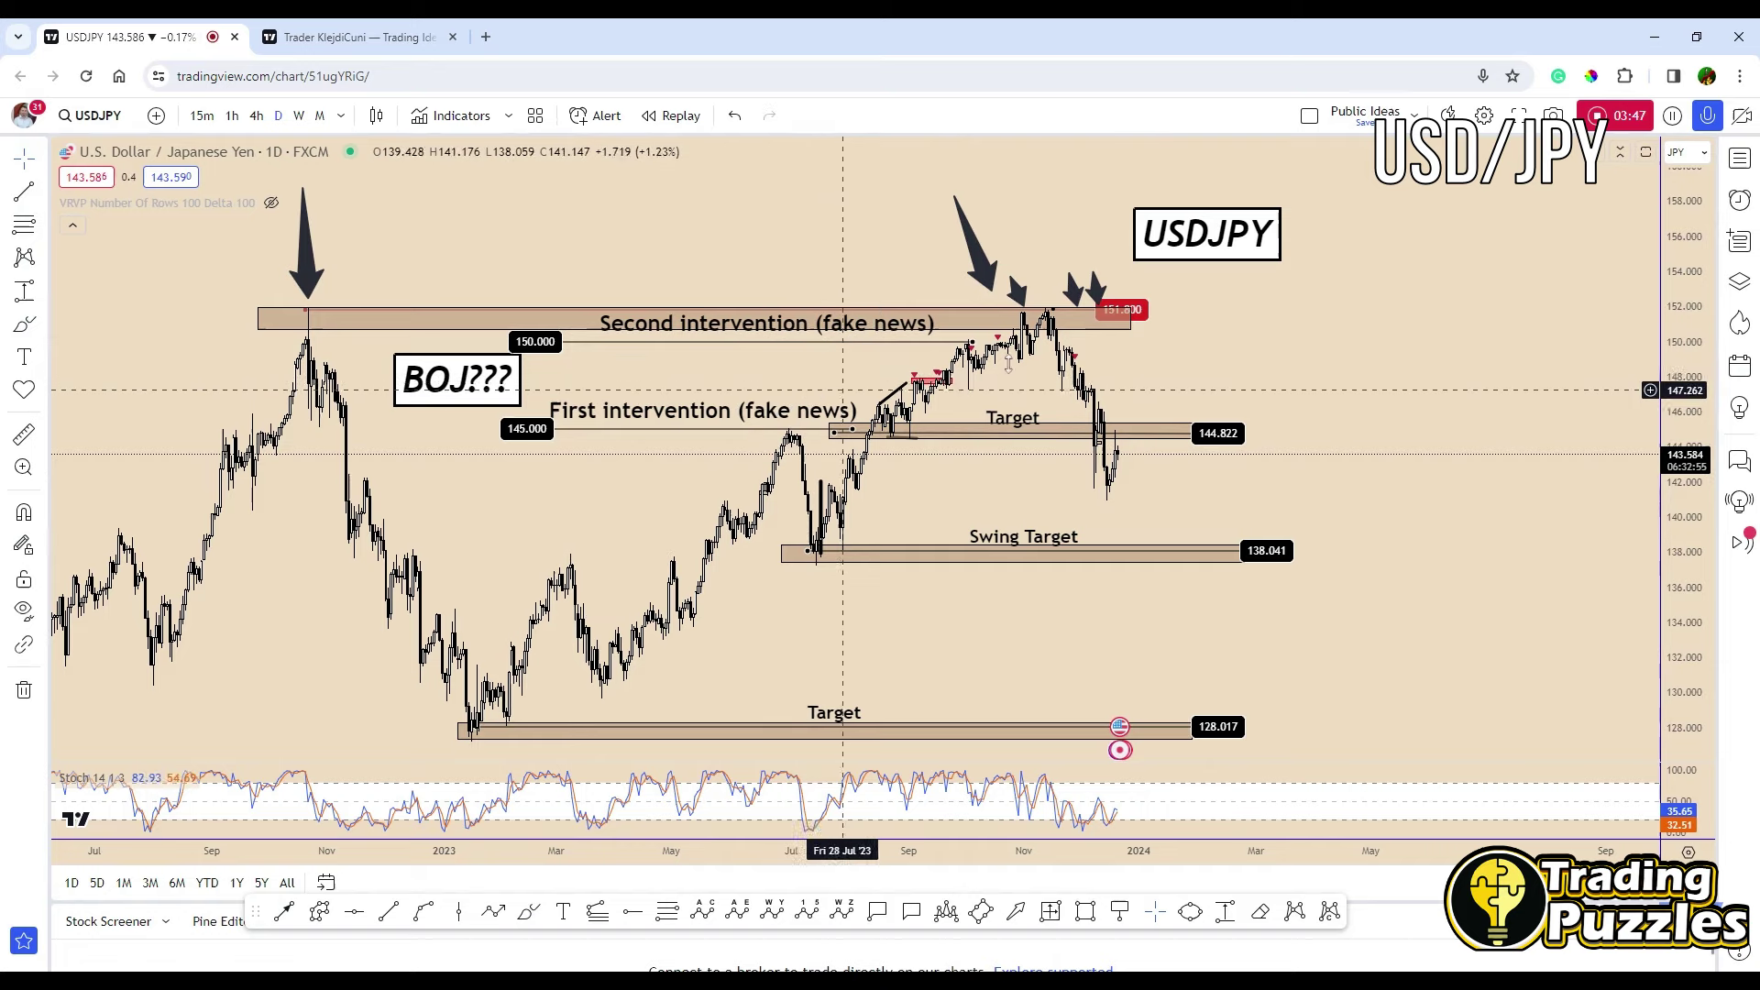
pyautogui.press('Escape')
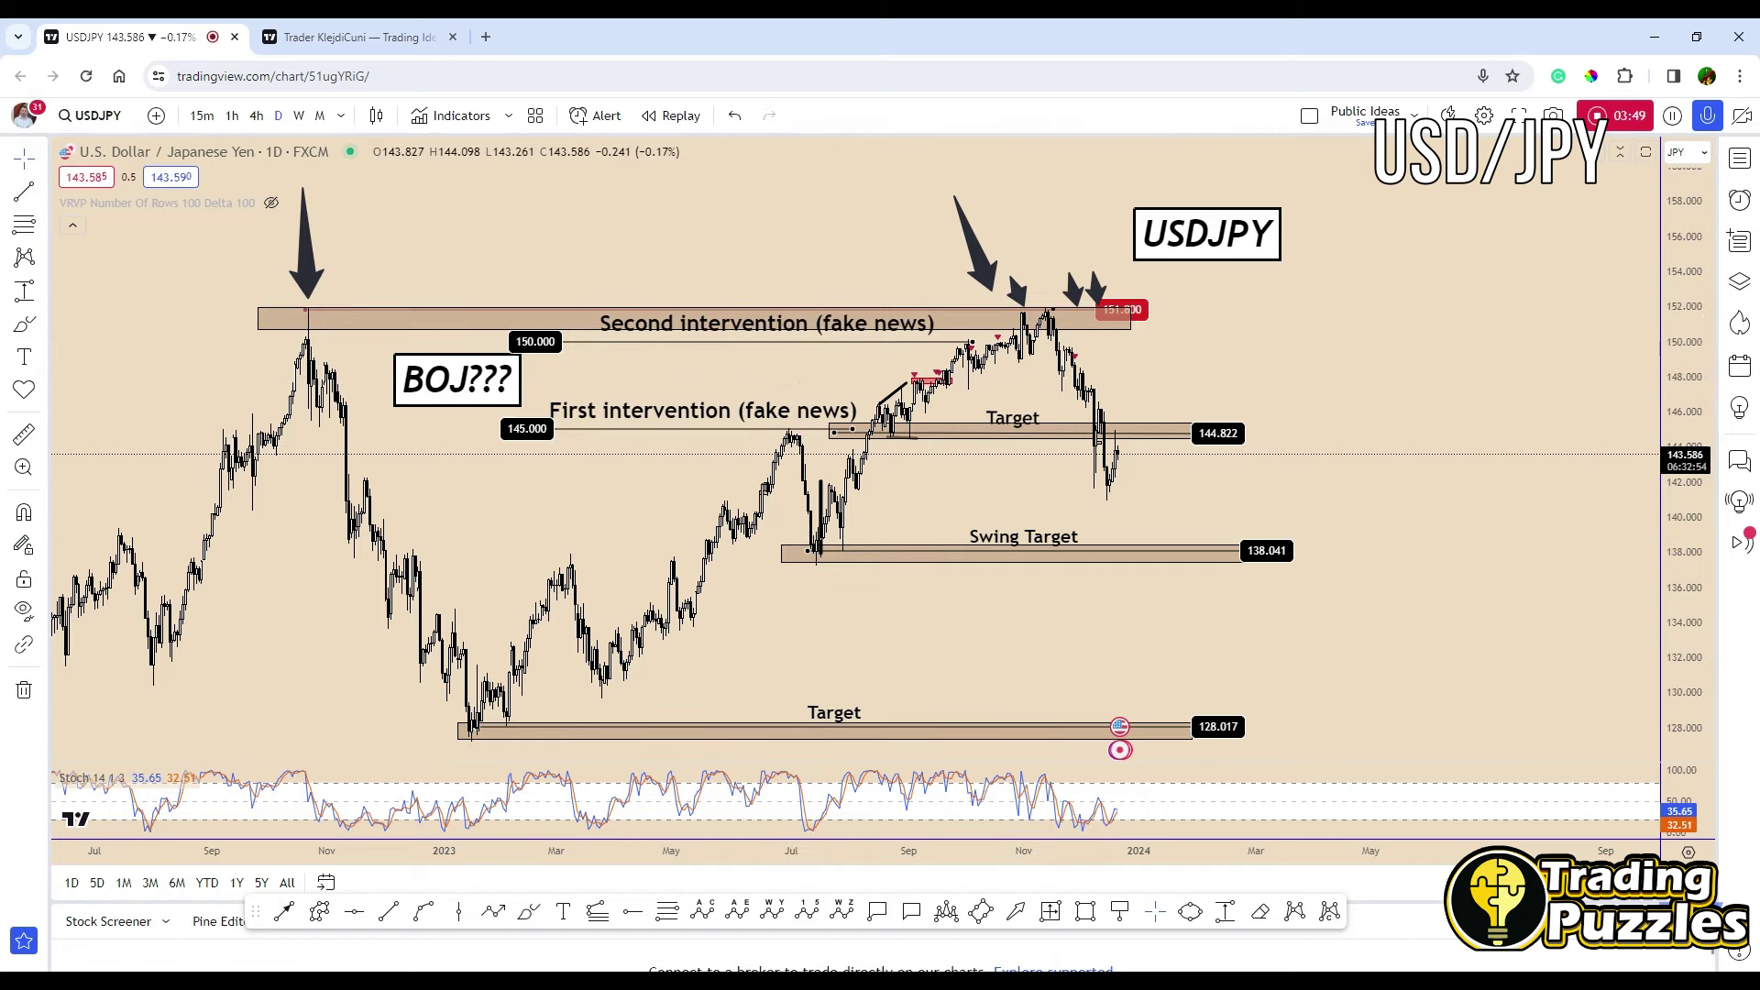
# Brush a curve down along the decline from the November 2023 high to the December 2023 low.
pyautogui.click(534, 913)
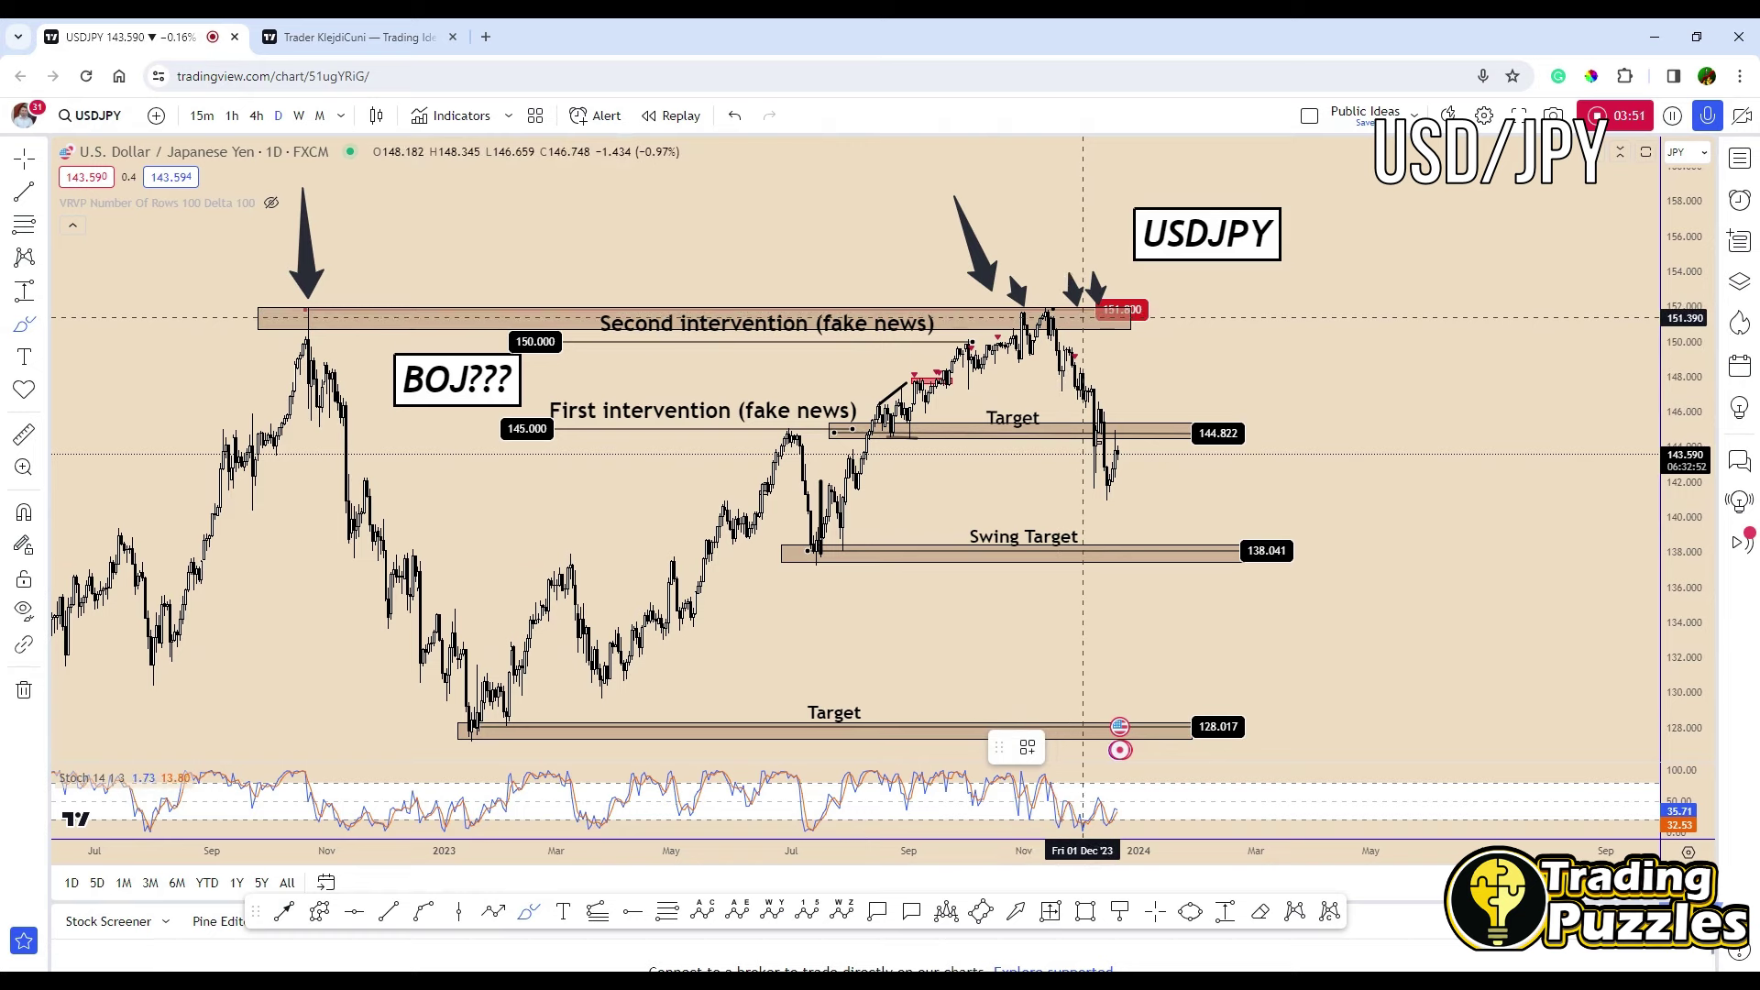
pyautogui.scroll(1, 1057, 310)
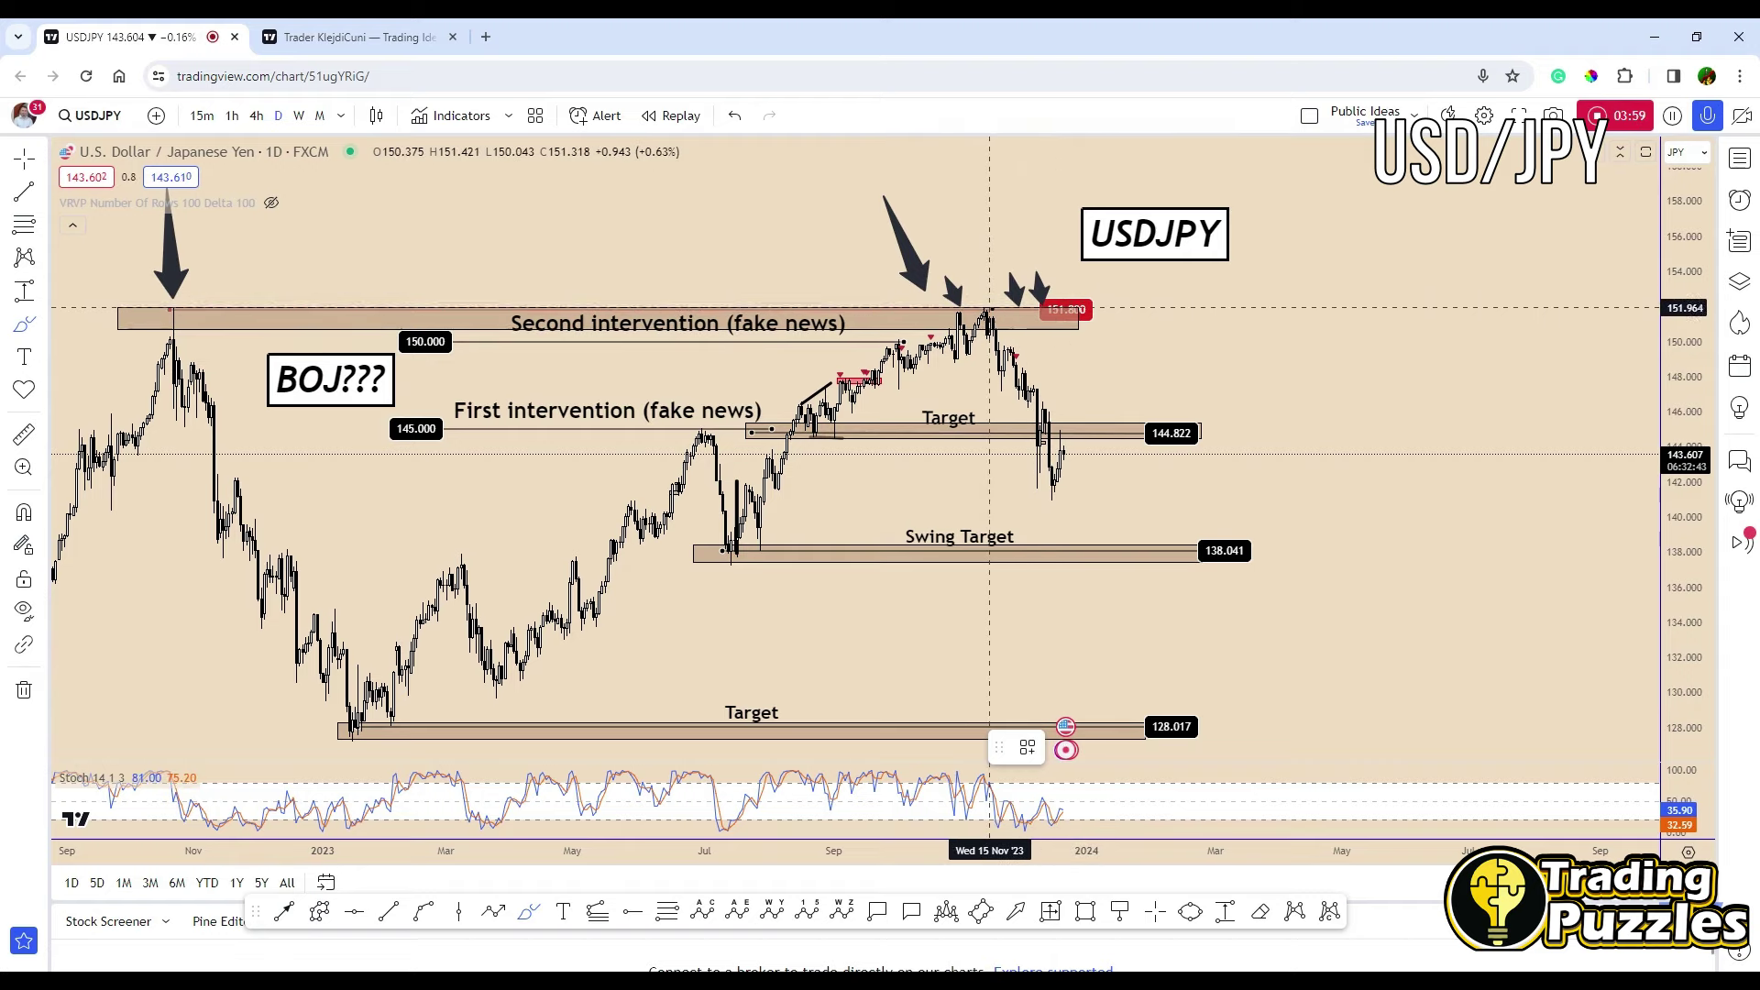
pyautogui.click(988, 321)
pyautogui.click(1040, 500)
# Measure the price range from the November 2023 high to the December 2023 low, and delete the measurement and the brushed curve.
pyautogui.click(1225, 910)
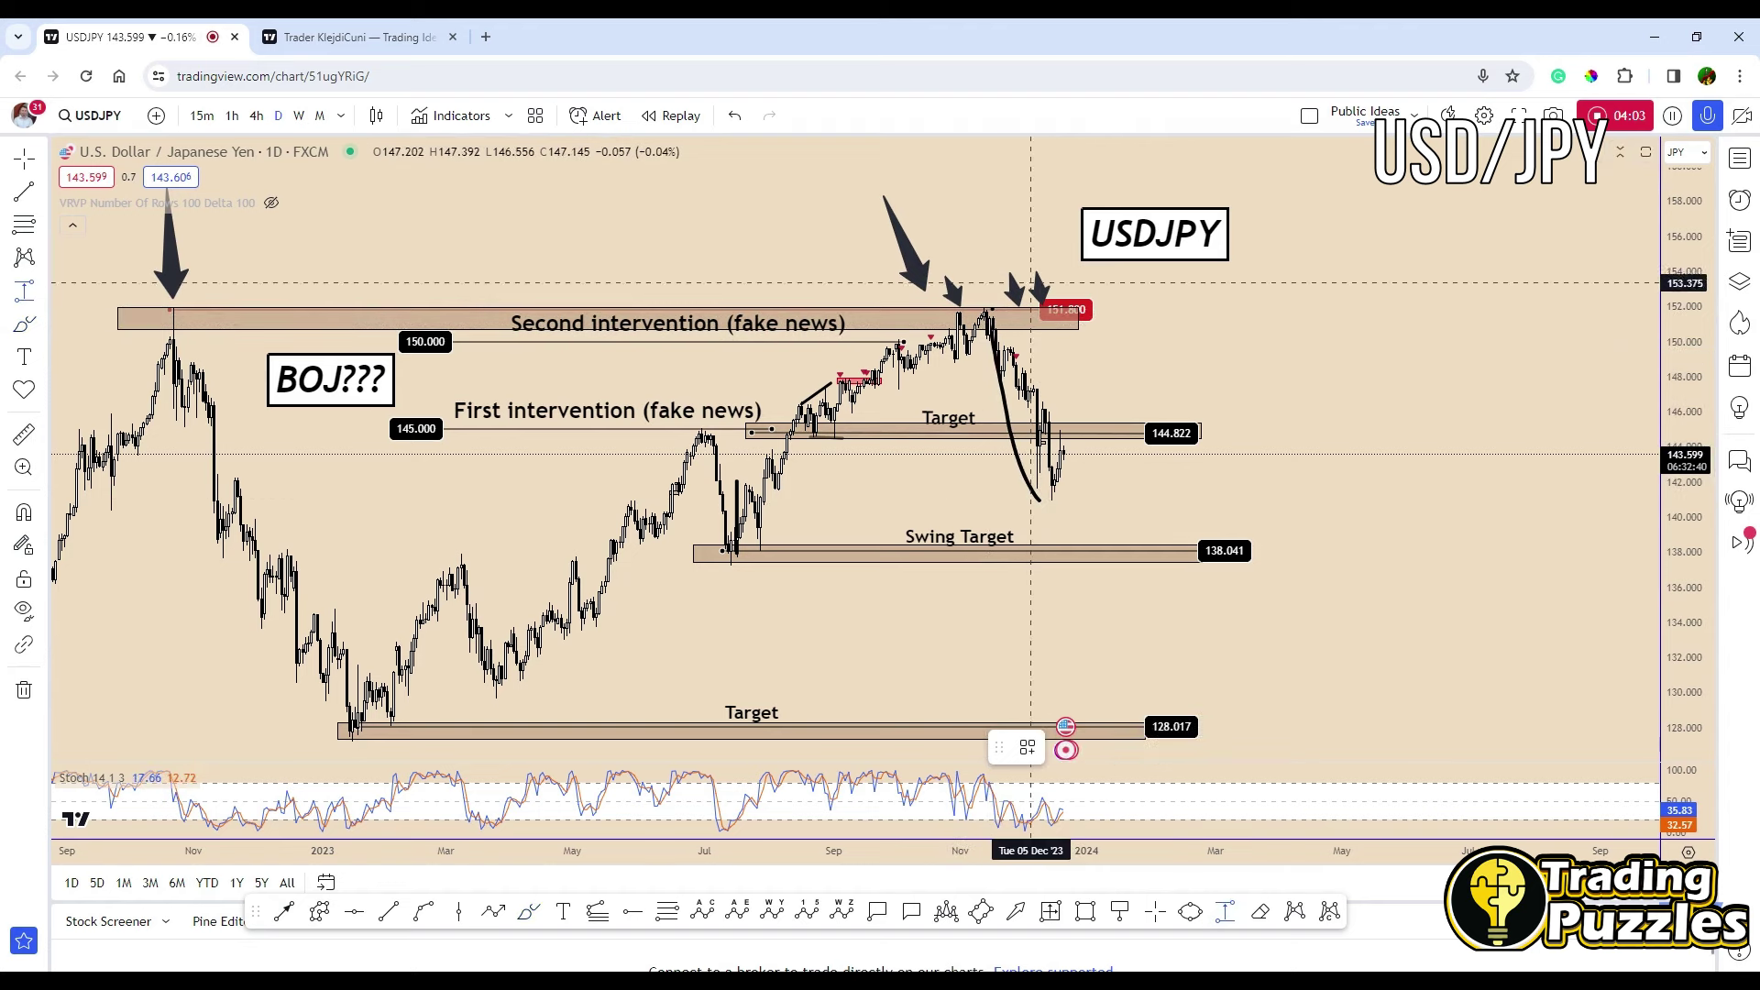
pyautogui.click(1001, 307)
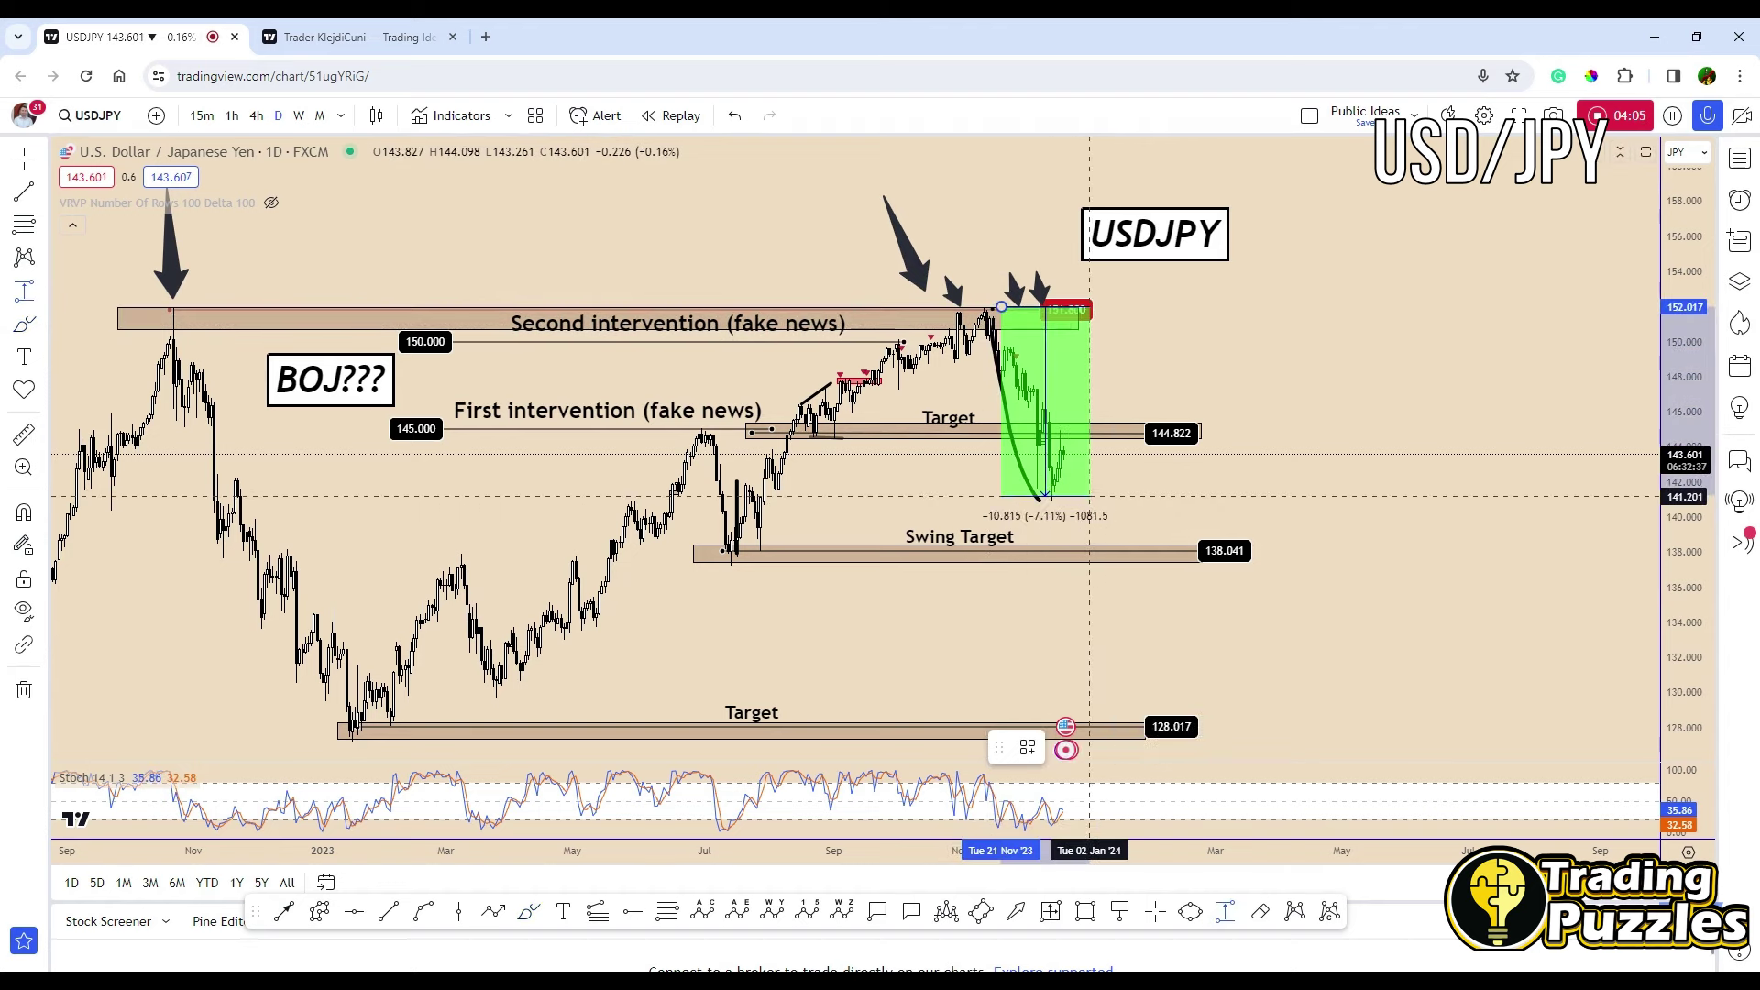
pyautogui.click(1089, 496)
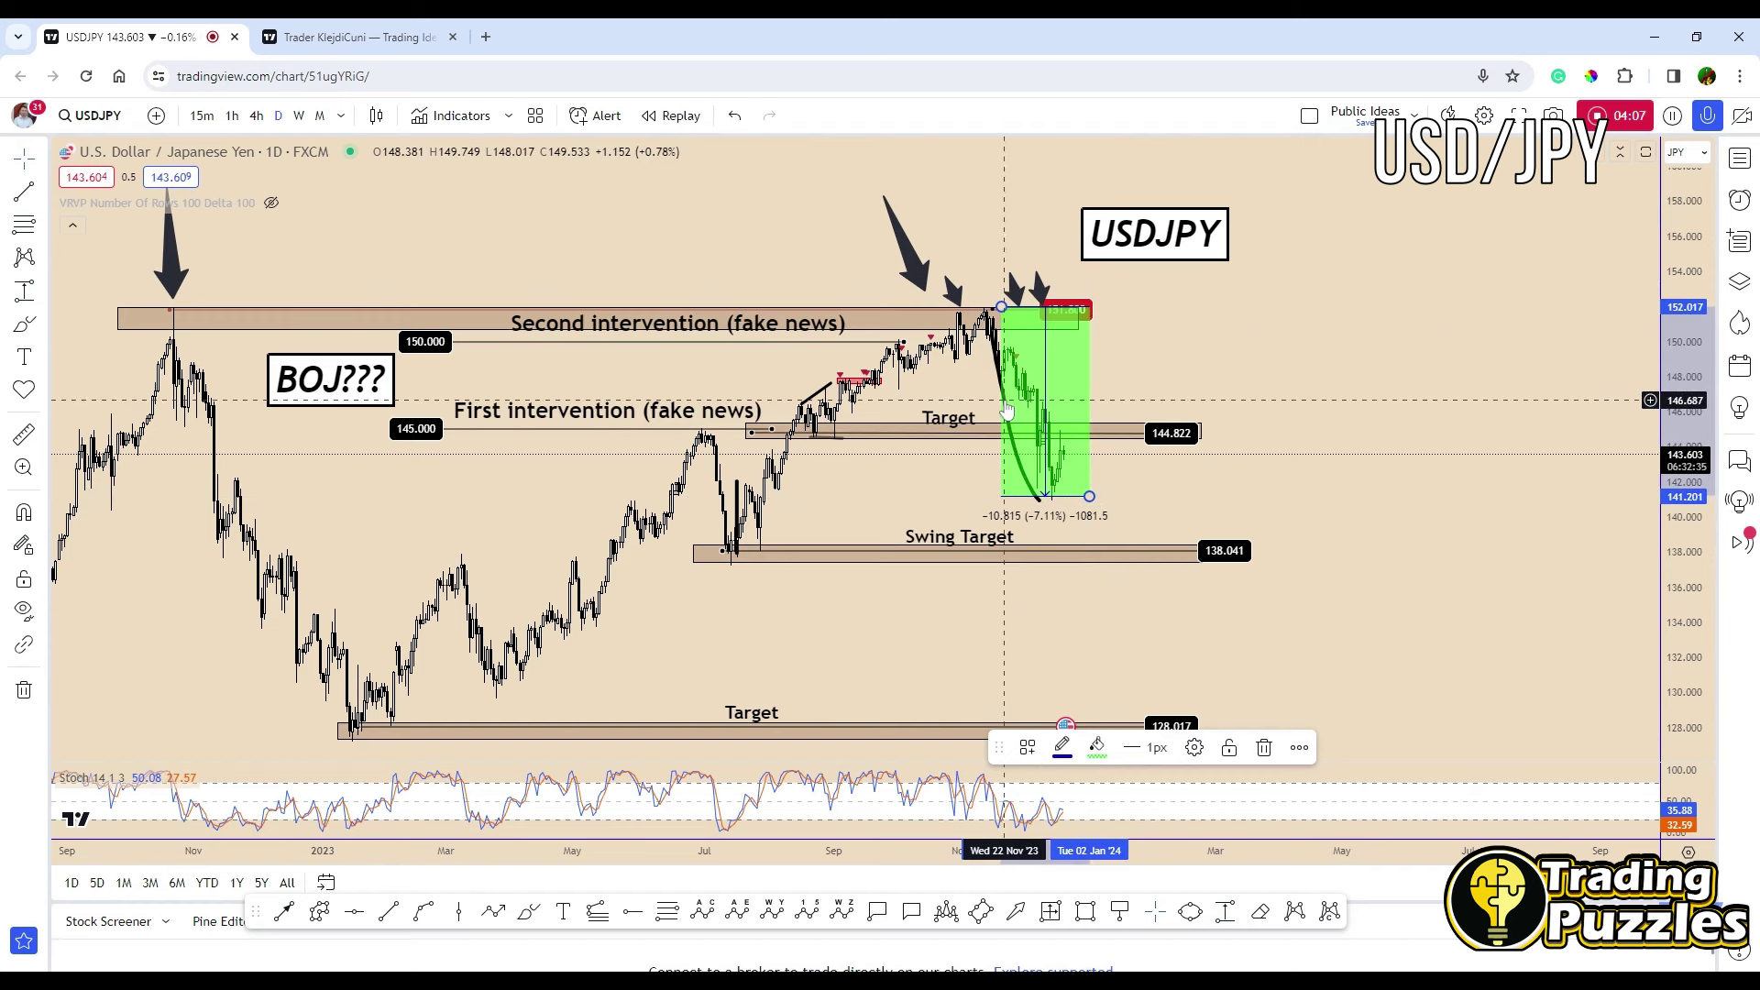
pyautogui.press('Delete')
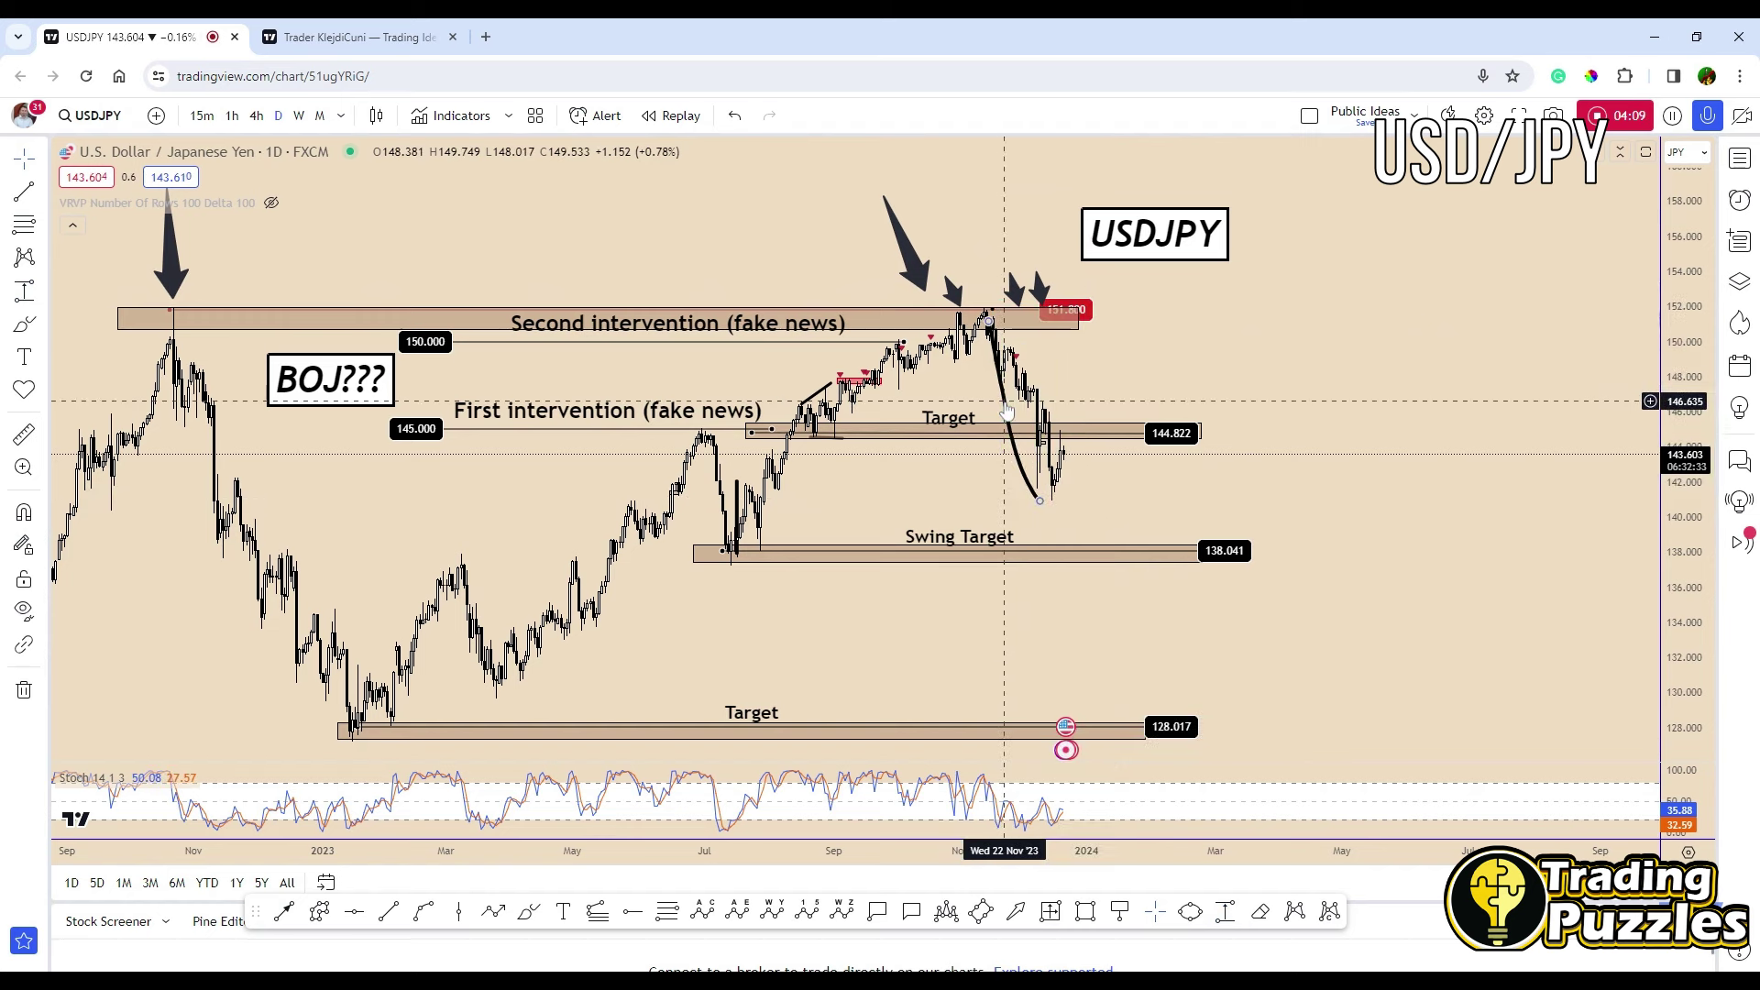
pyautogui.click(1007, 410)
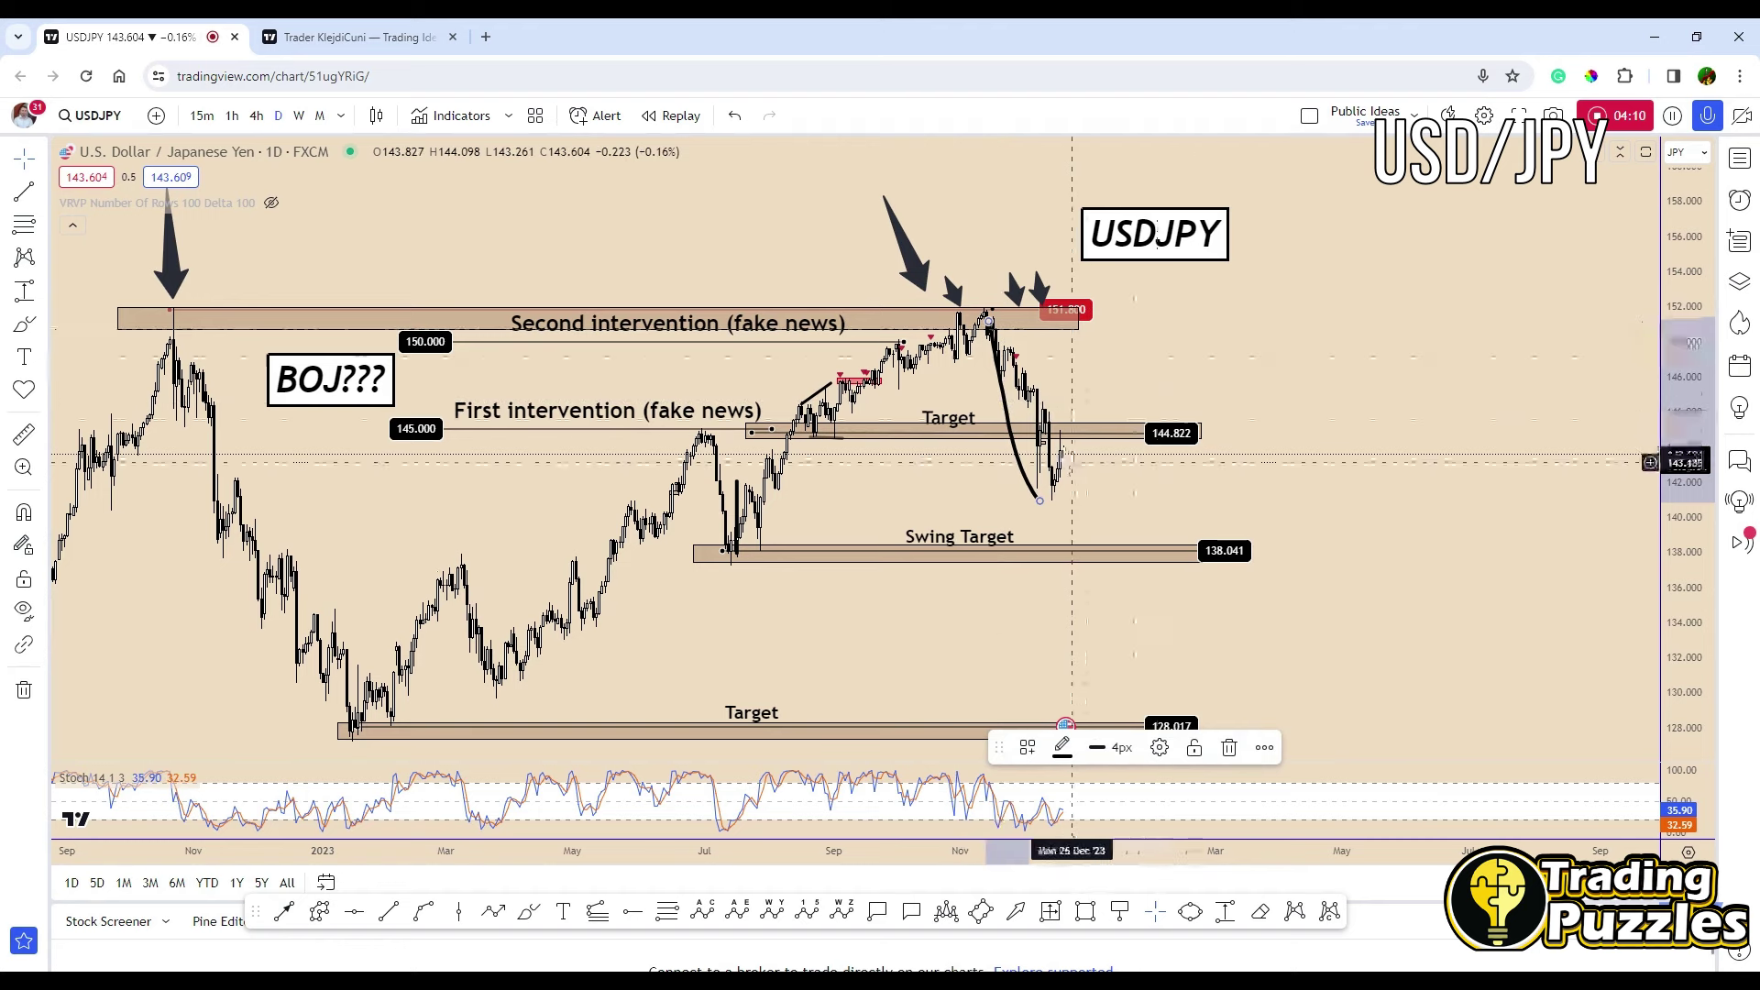
pyautogui.press('Delete')
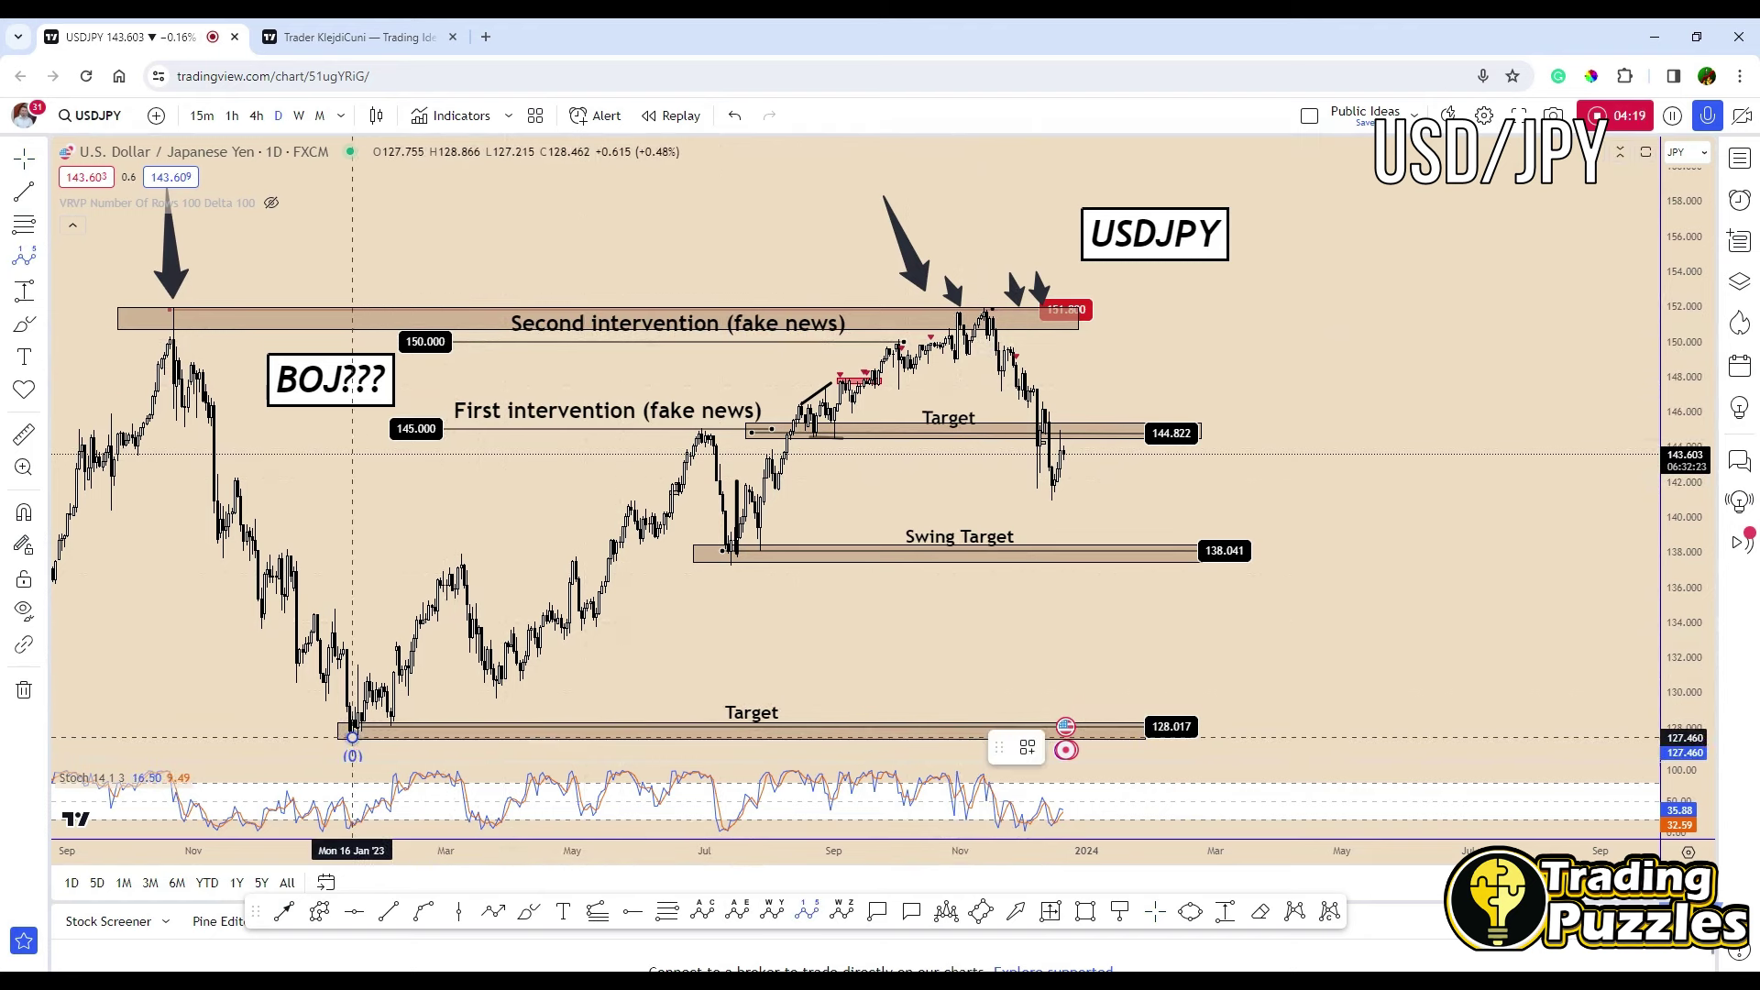
# Draw an Elliott impulse wave (0)–(5) along the rally from the January 2023 low, ending slightly above the resistance zone in October 2023.
pyautogui.moveTo(352, 736); pyautogui.dragTo(455, 566)
pyautogui.click(501, 709)
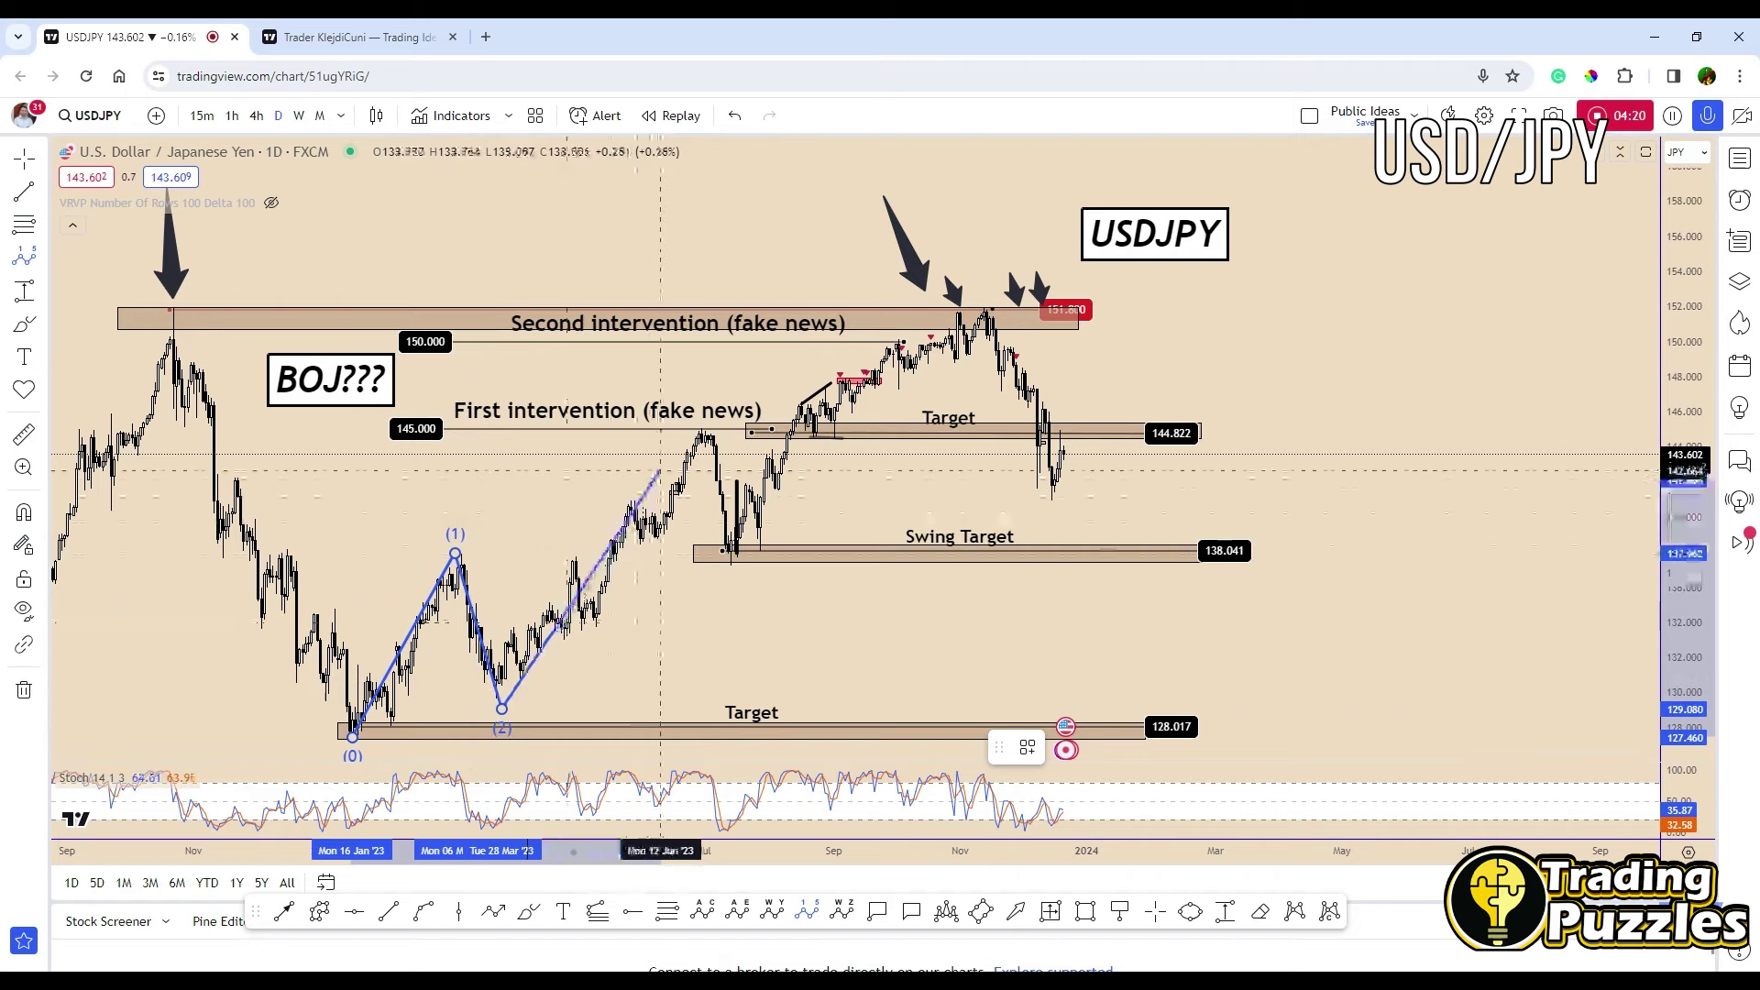
pyautogui.click(695, 431)
pyautogui.click(723, 565)
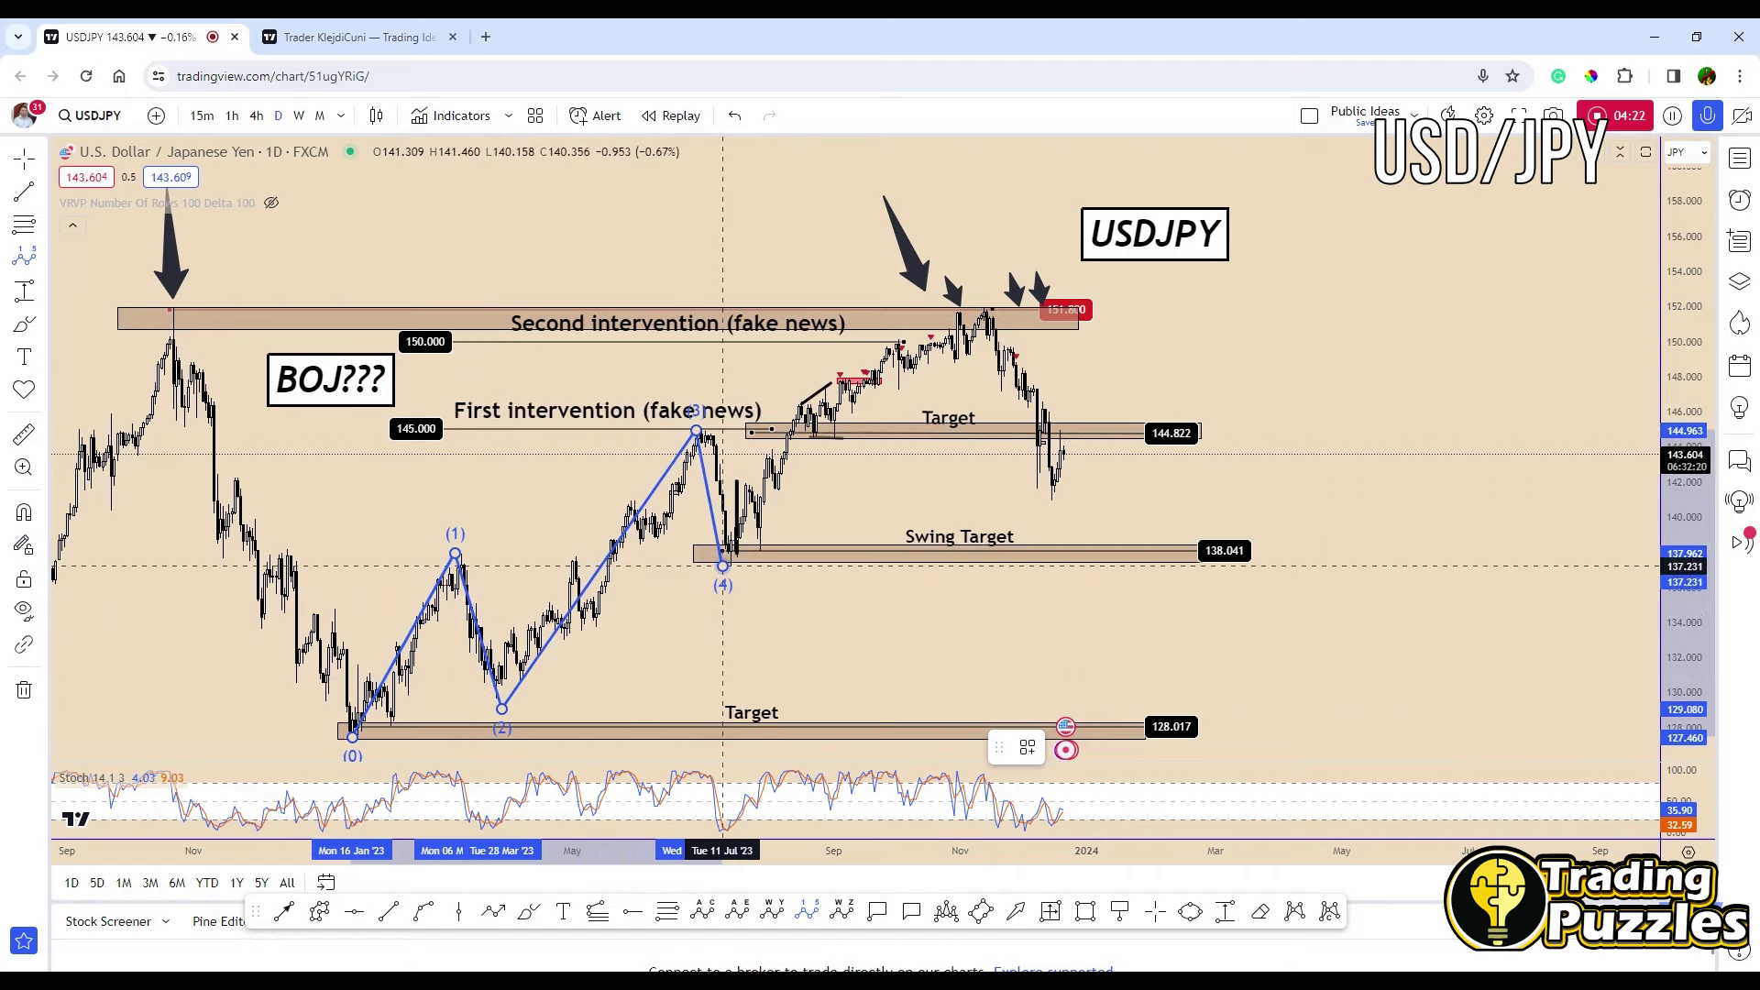
pyautogui.click(945, 308)
pyautogui.moveTo(945, 307); pyautogui.dragTo(943, 287)
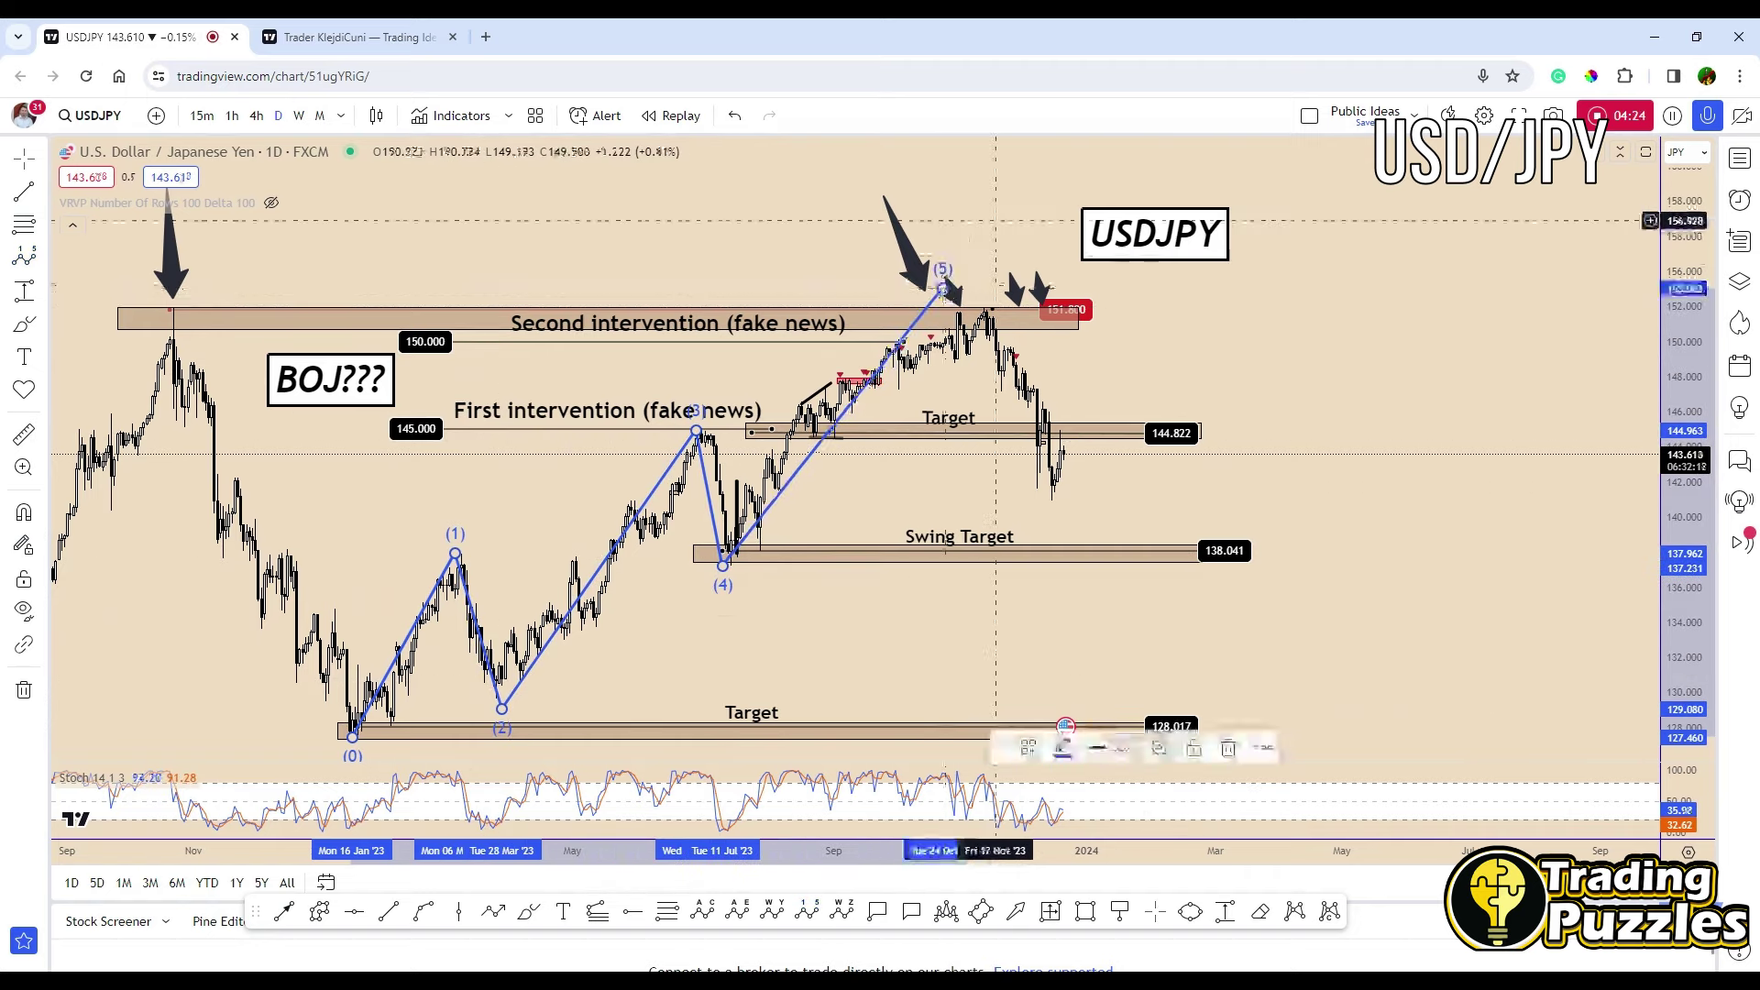
pyautogui.click(994, 222)
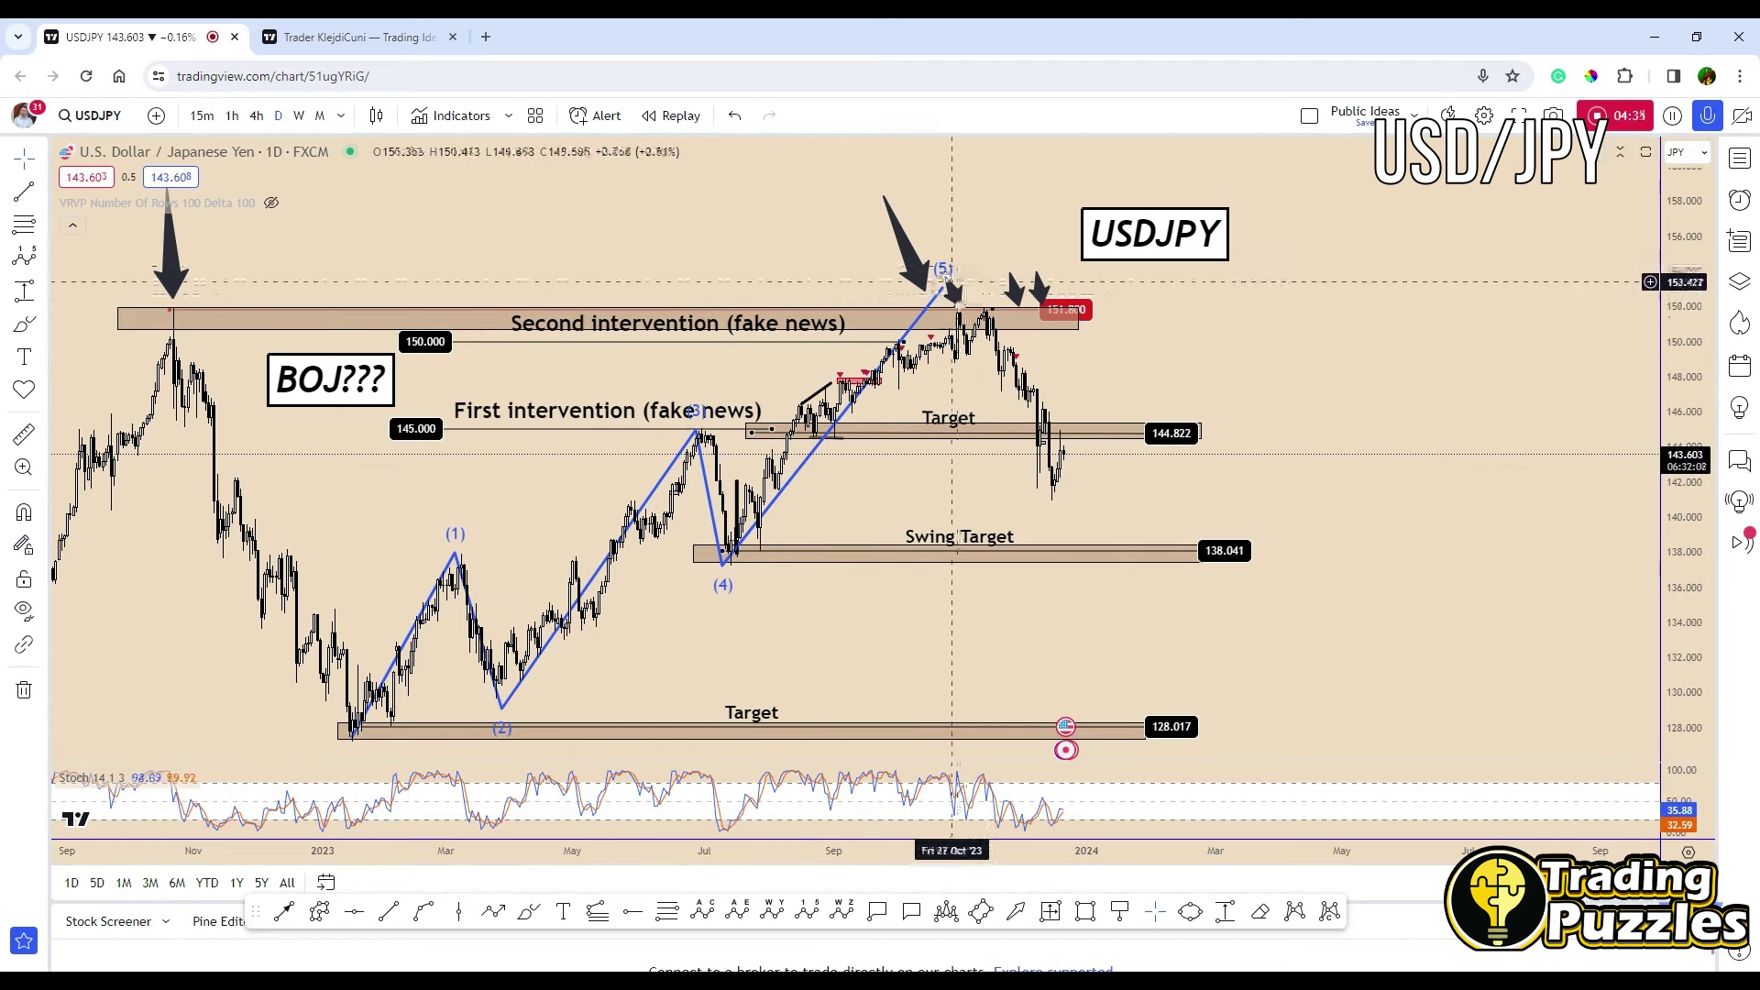
# Delete the blue impulse wave drawn from the January 2023 low.
pyautogui.scroll(-2, 1045, 440)
pyautogui.click(1022, 309)
pyautogui.click(1011, 307)
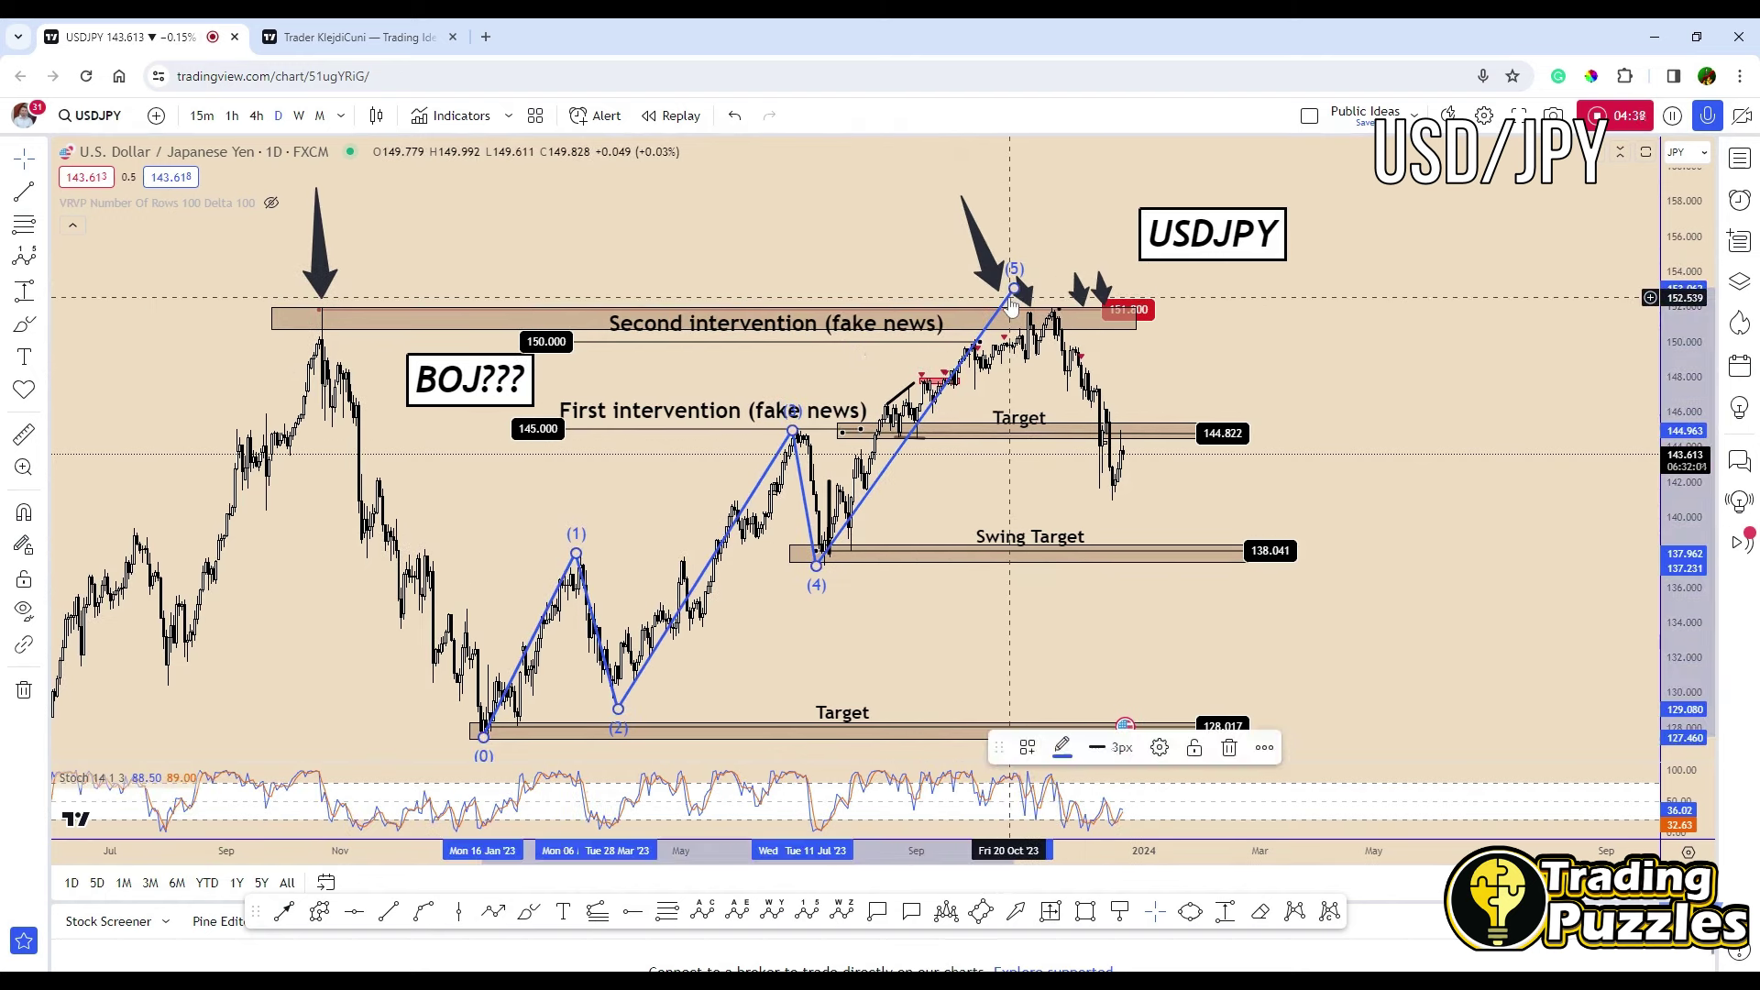
pyautogui.press('Delete')
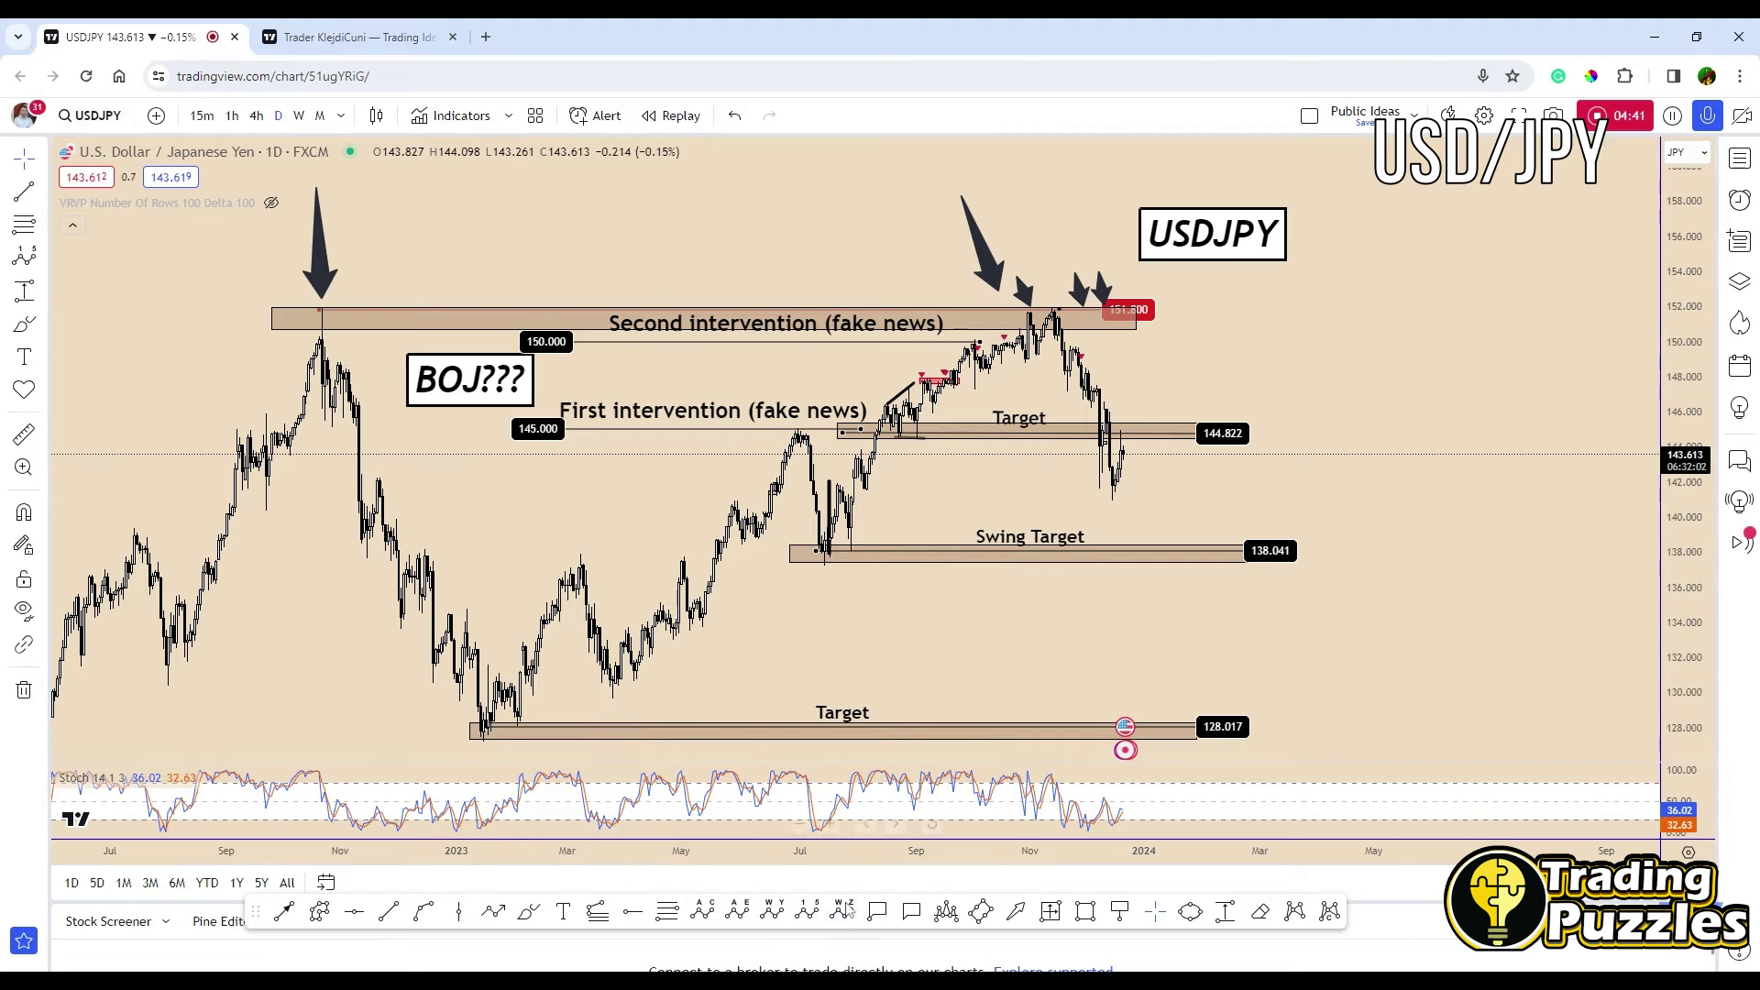
# Draw an Elliott triple combo wave (w)(x)(y)(x)(z) from the January 2023 low at about 127.4 to about 152.9 in November 2023.
pyautogui.click(467, 739)
pyautogui.click(564, 555)
pyautogui.click(628, 683)
pyautogui.click(777, 437)
pyautogui.click(820, 563)
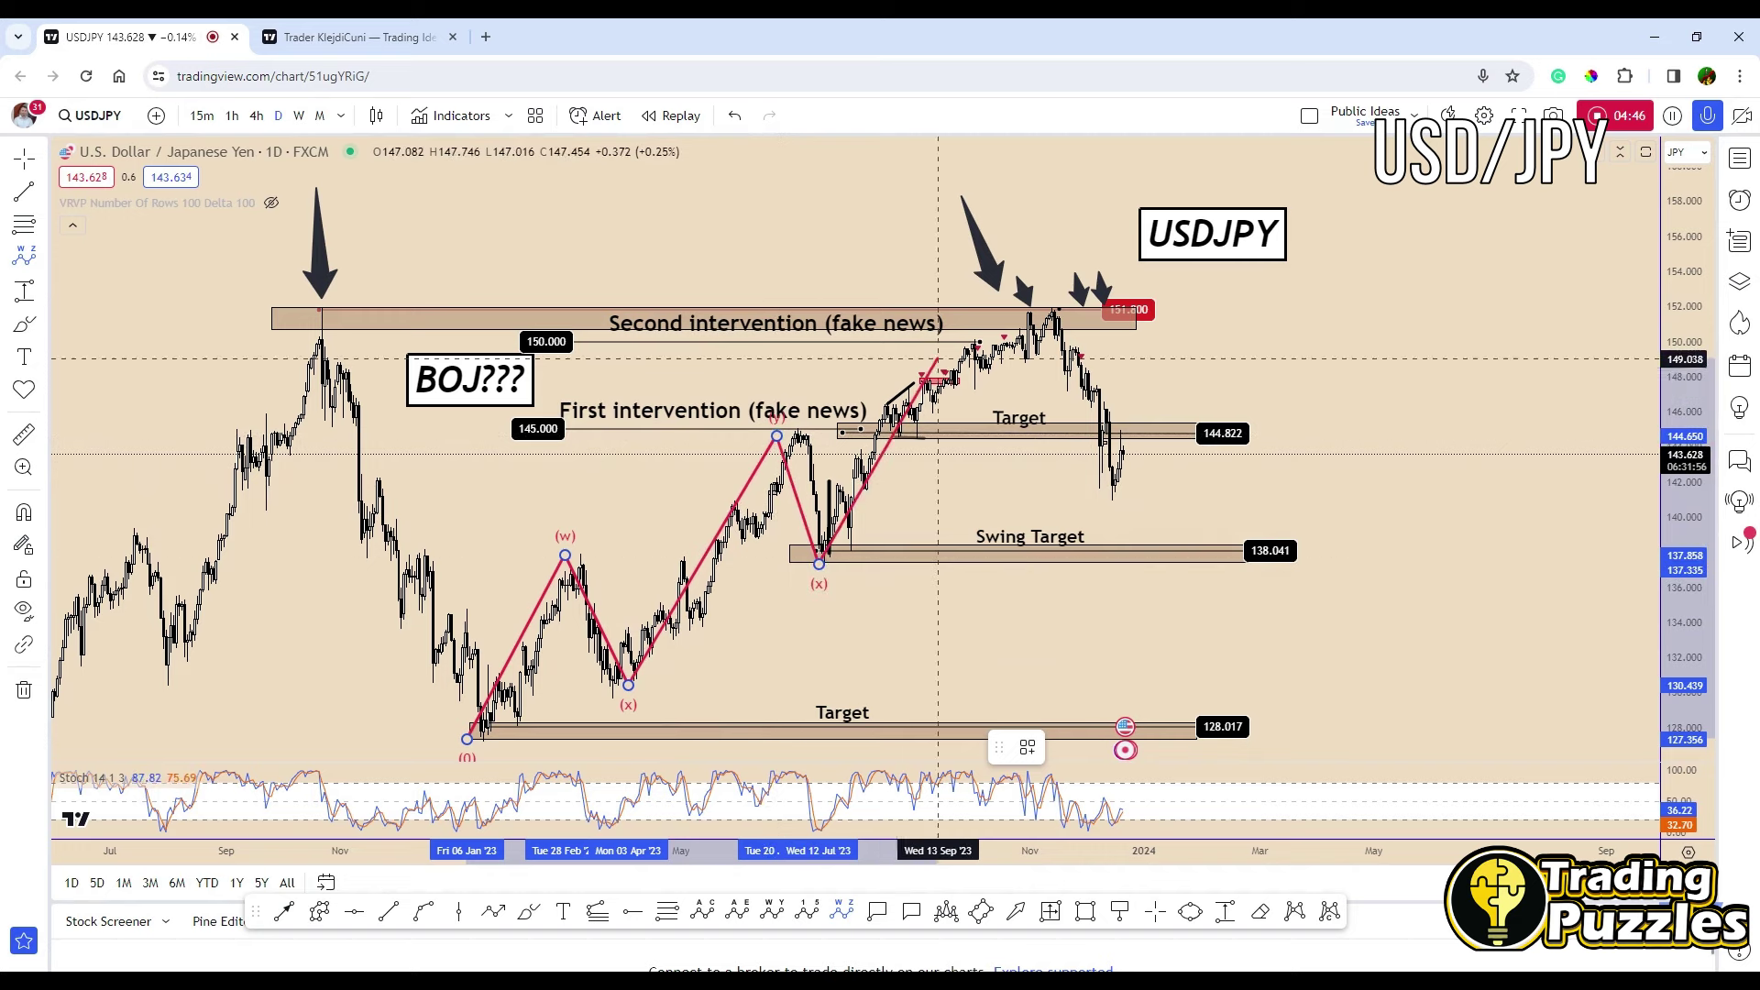
pyautogui.click(1044, 292)
# Draw an Elliott impulse wave (0)–(5) from the July 2023 low to about 152.4 in November 2023, and raise the (z) endpoint to about 154.
pyautogui.scroll(3, 1559, 541)
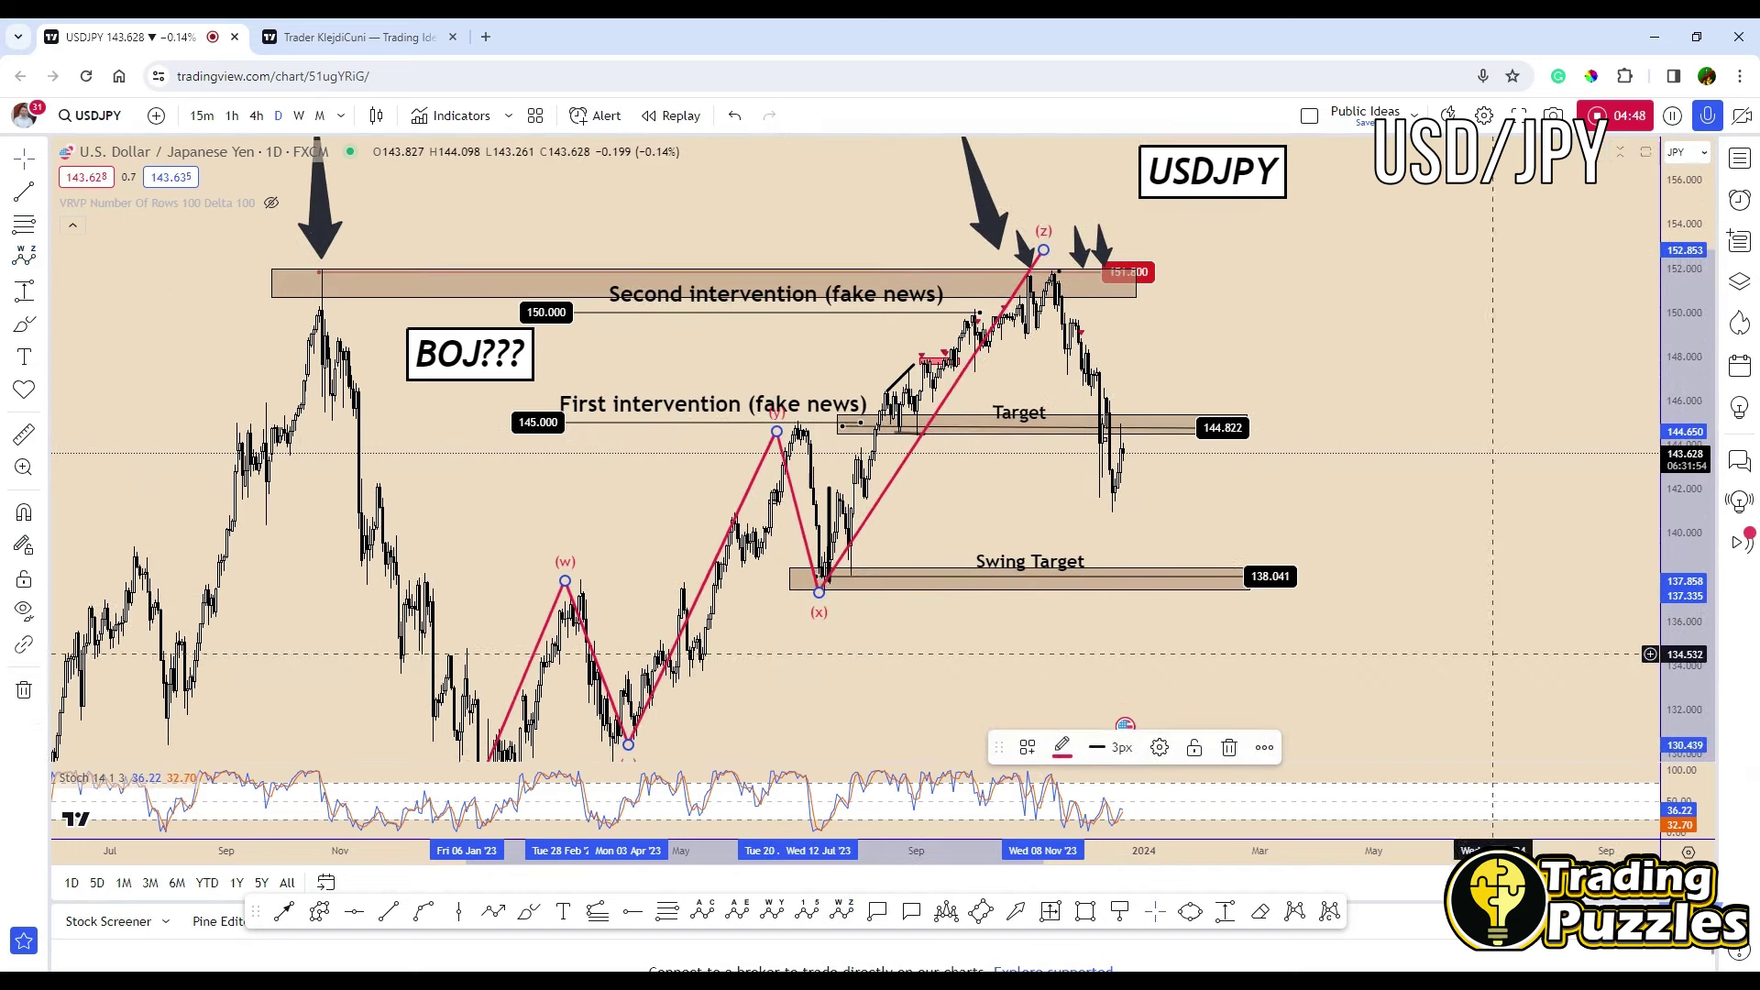
pyautogui.scroll(1, 788, 550)
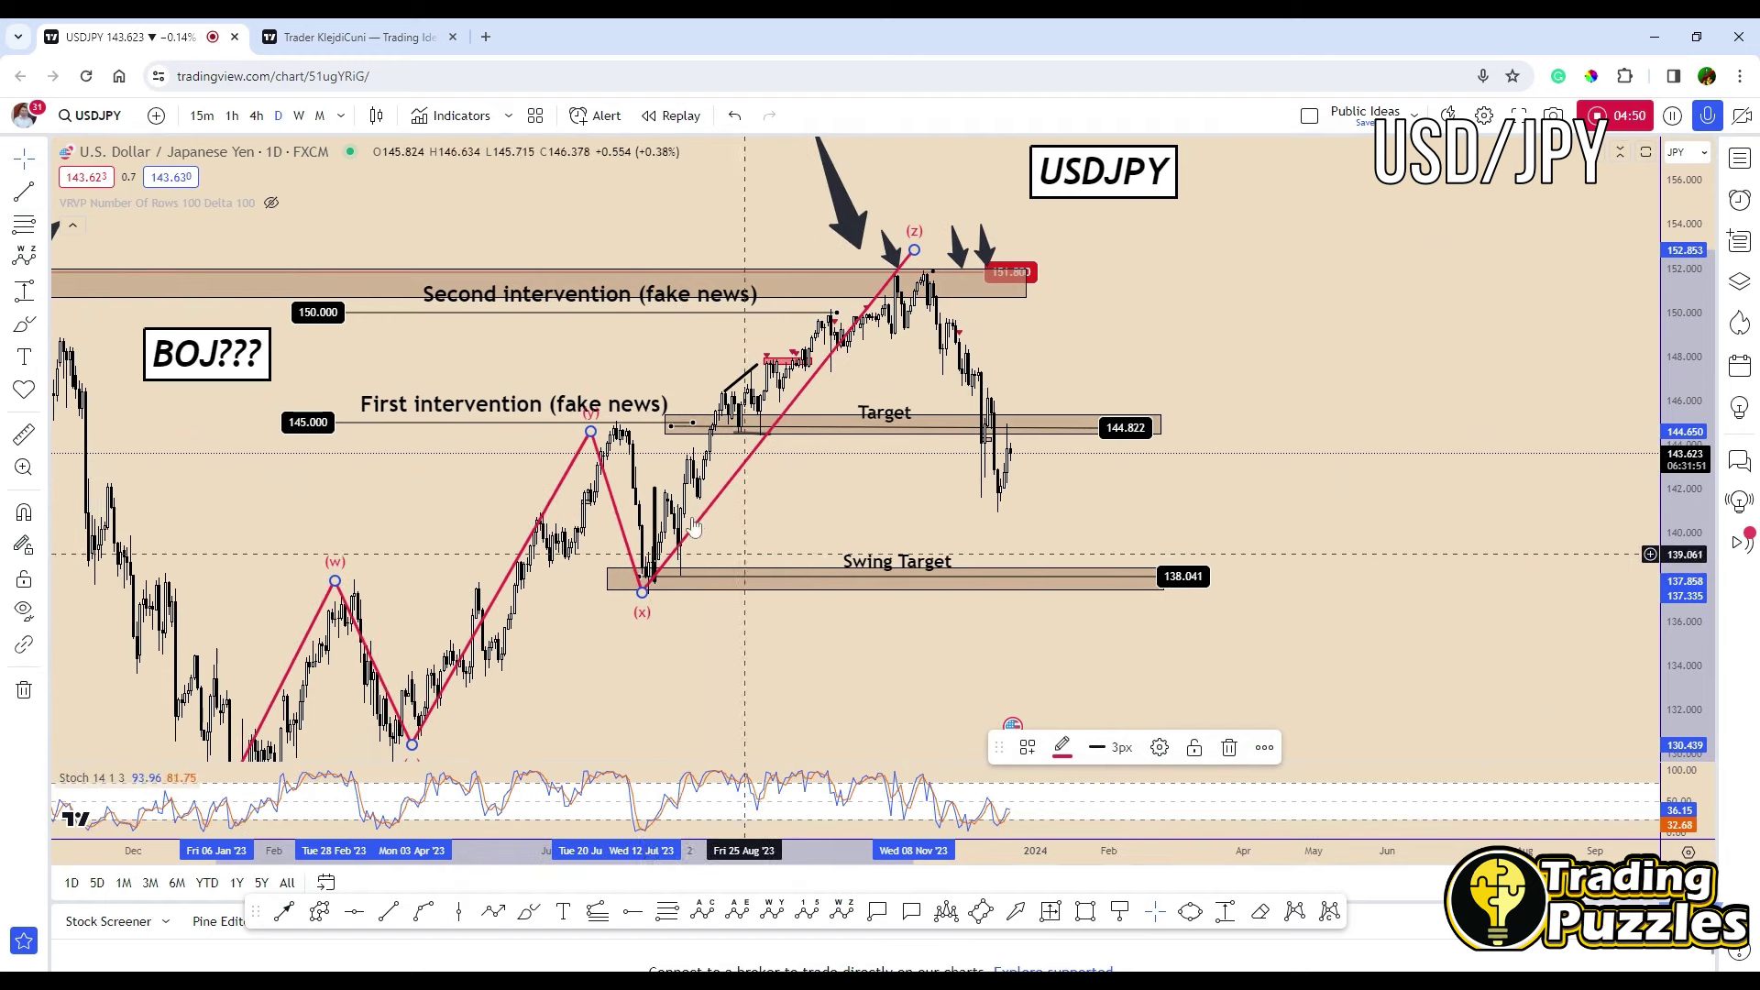
pyautogui.click(658, 495)
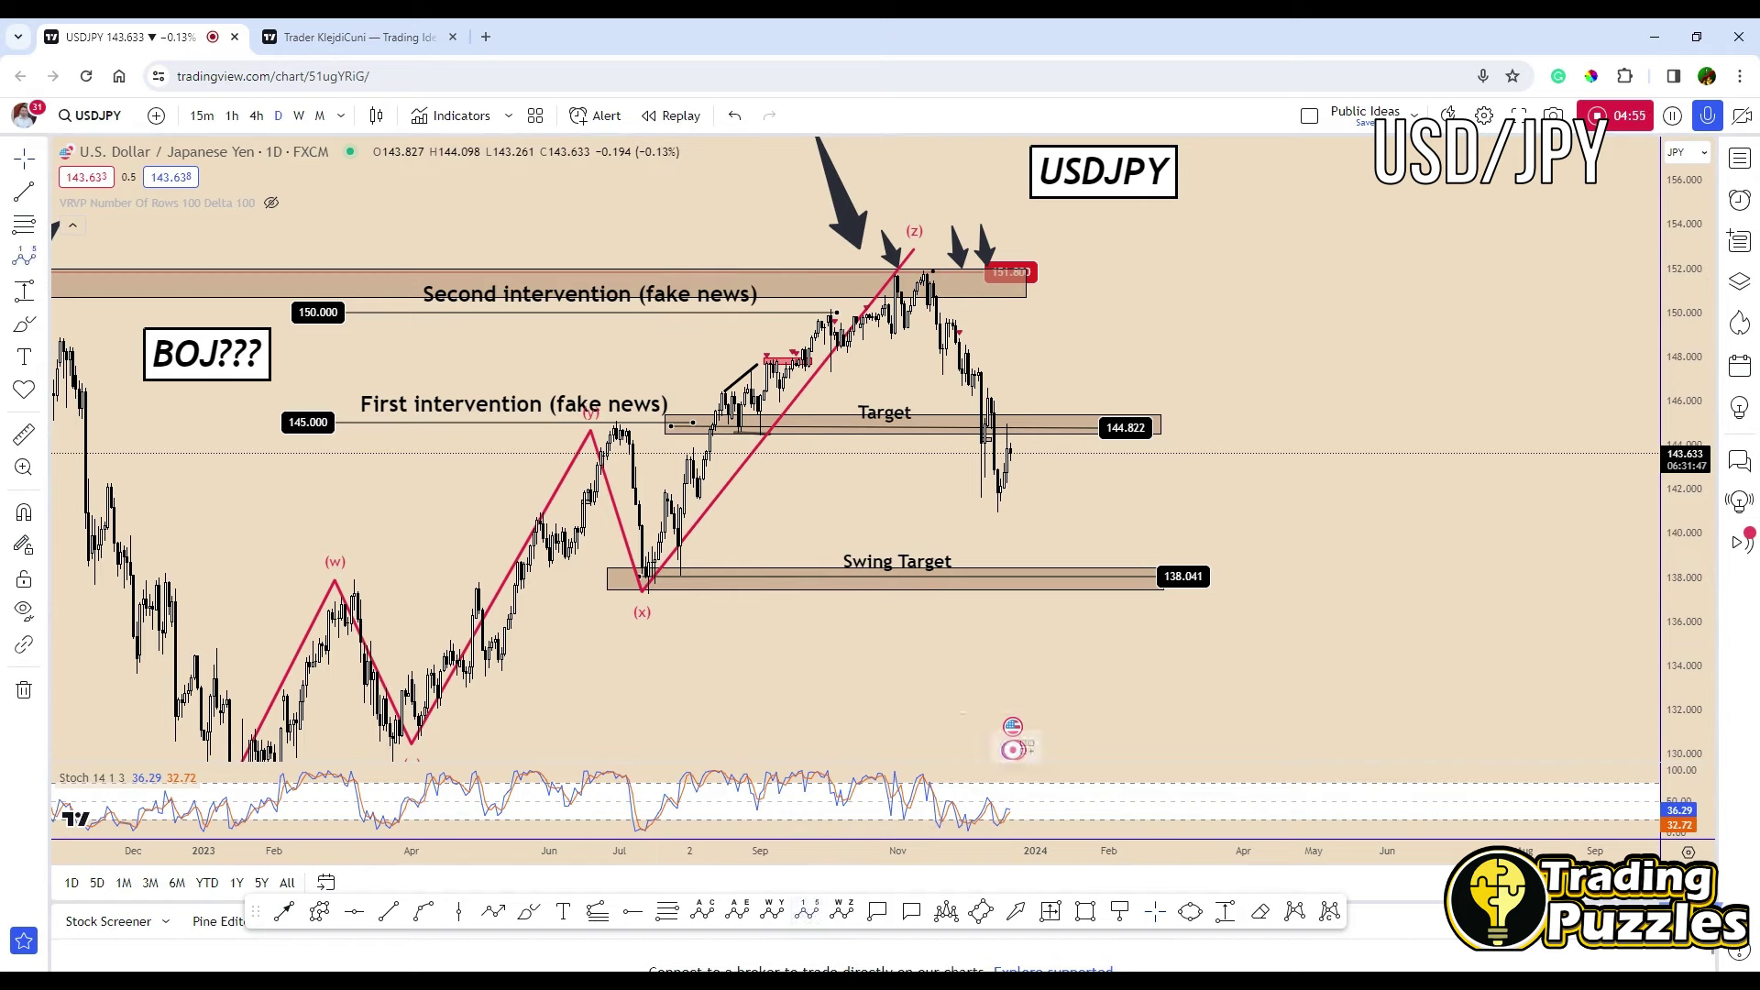
pyautogui.click(629, 594)
pyautogui.click(660, 489)
pyautogui.click(690, 572)
pyautogui.click(723, 374)
pyautogui.click(774, 434)
pyautogui.click(923, 261)
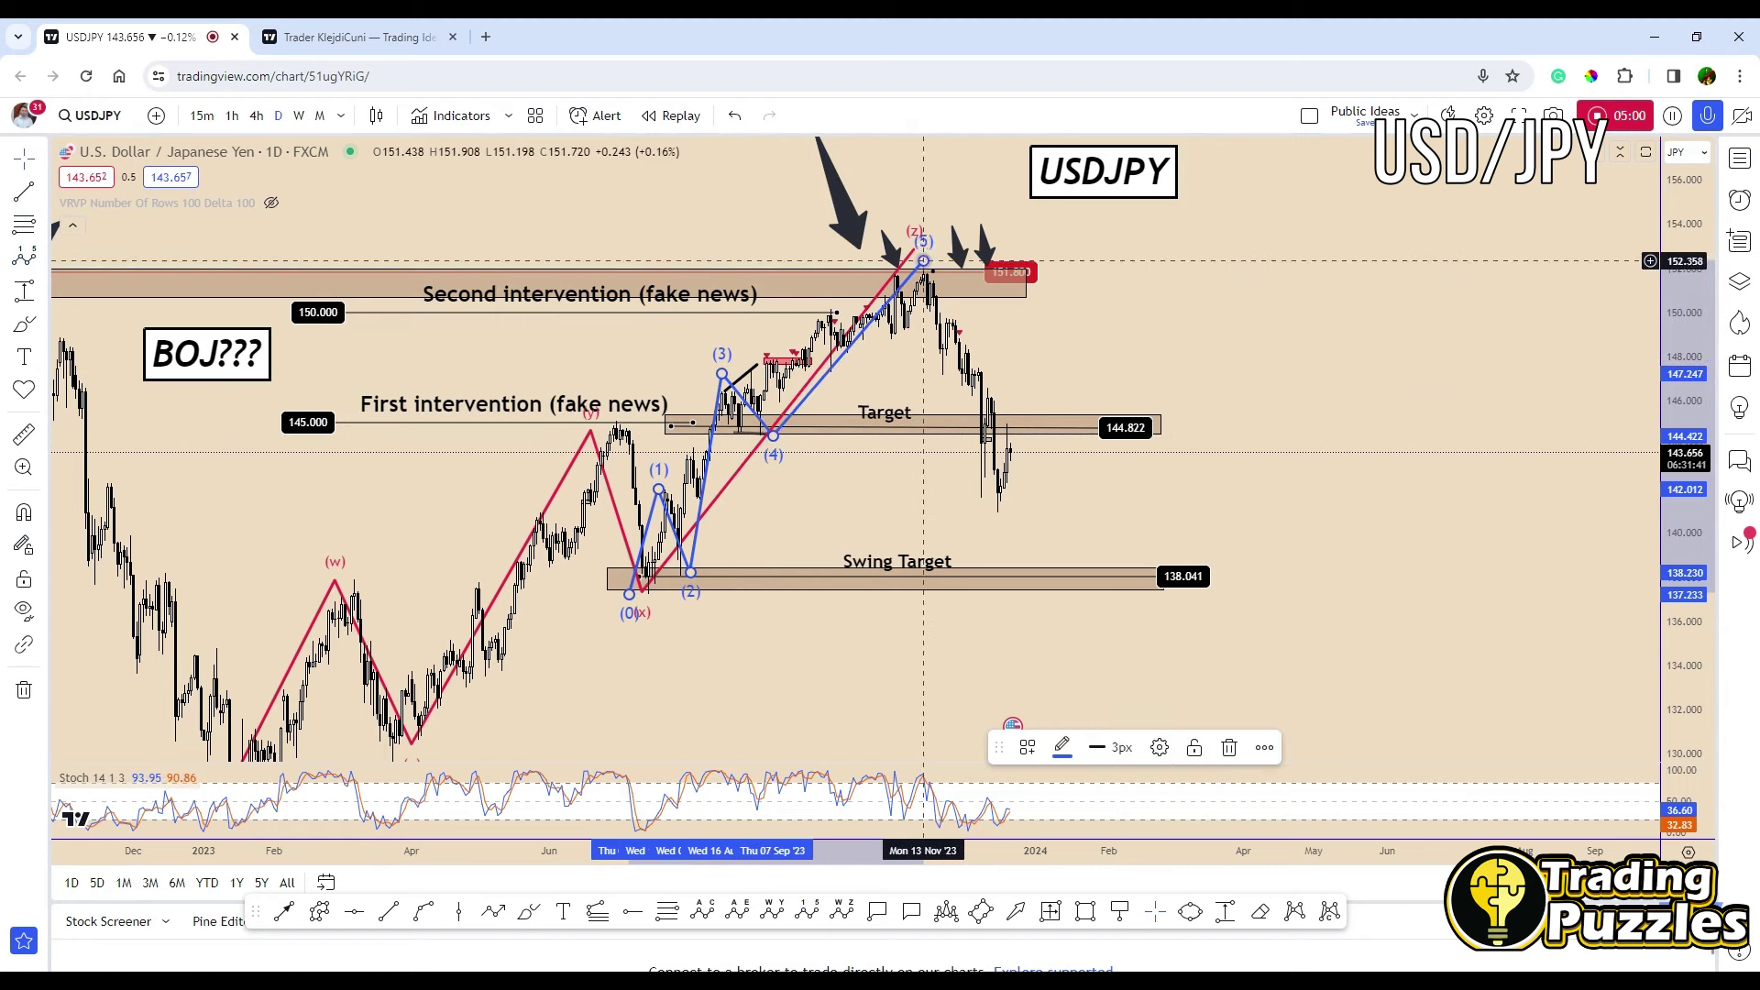
pyautogui.moveTo(914, 247); pyautogui.dragTo(917, 225)
pyautogui.click(923, 263)
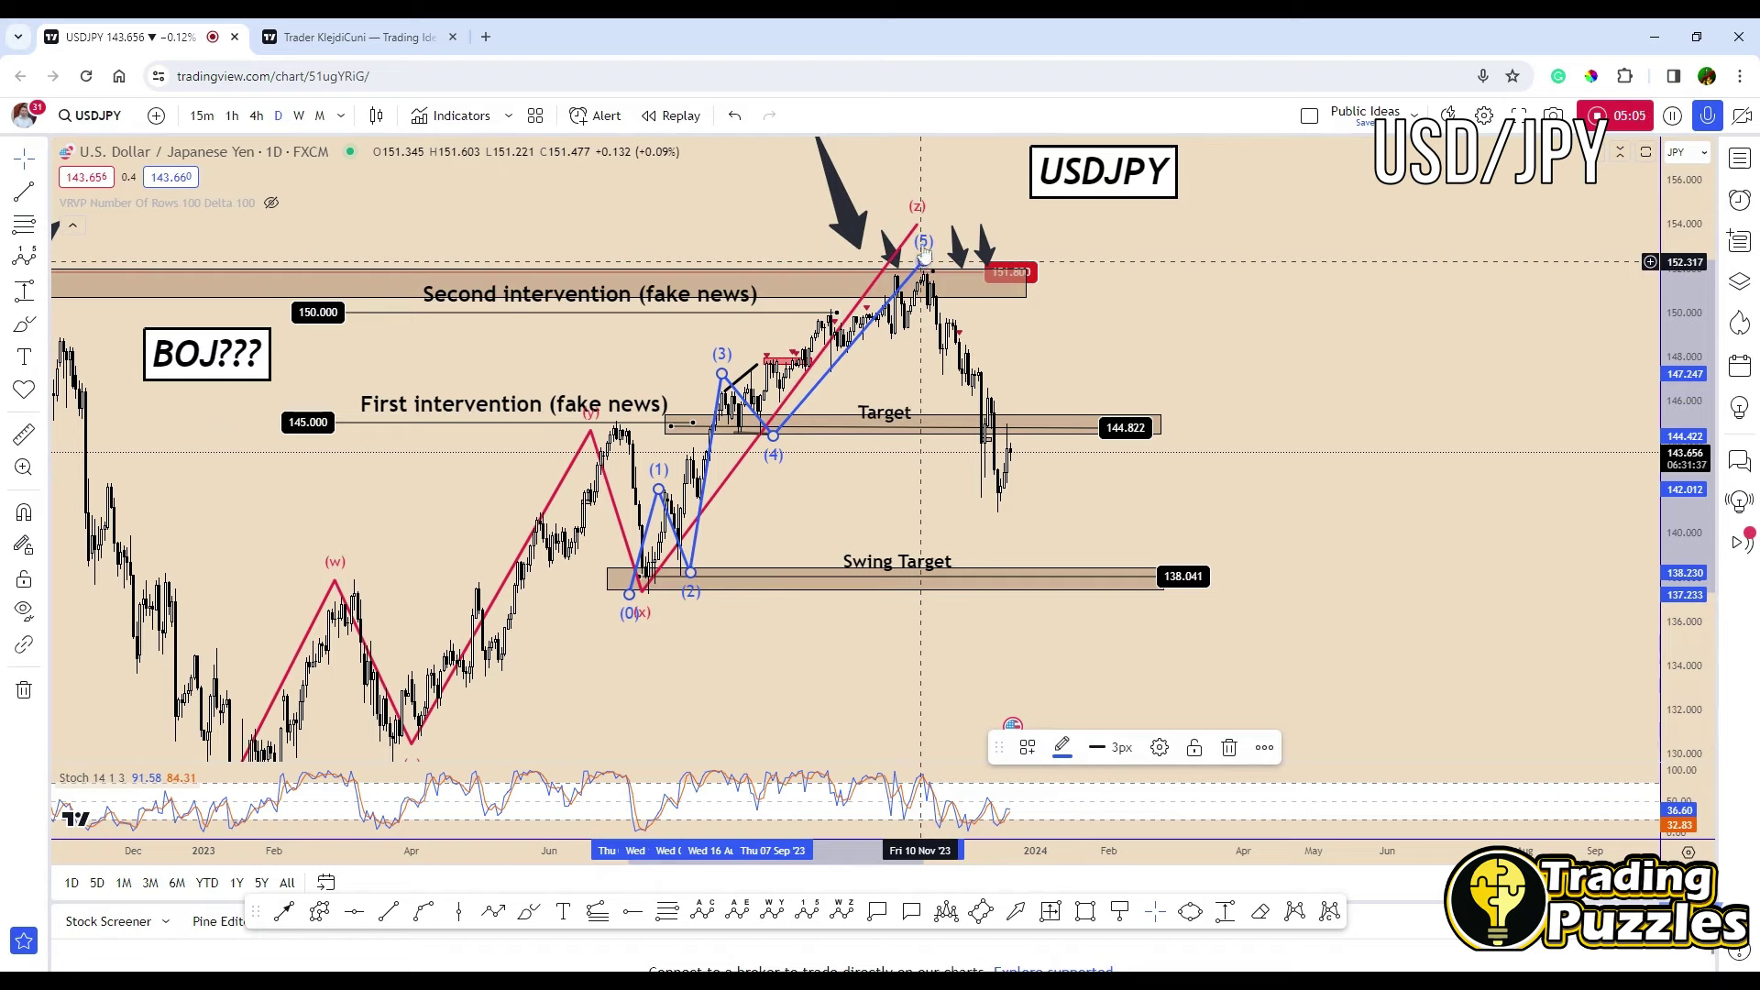
# Brush a down arrow from the November 2023 high to the 128.017 Target zone and curves along the 2022–2023 swings, and undo all strokes.
pyautogui.moveTo(906, 484); pyautogui.dragTo(912, 484)
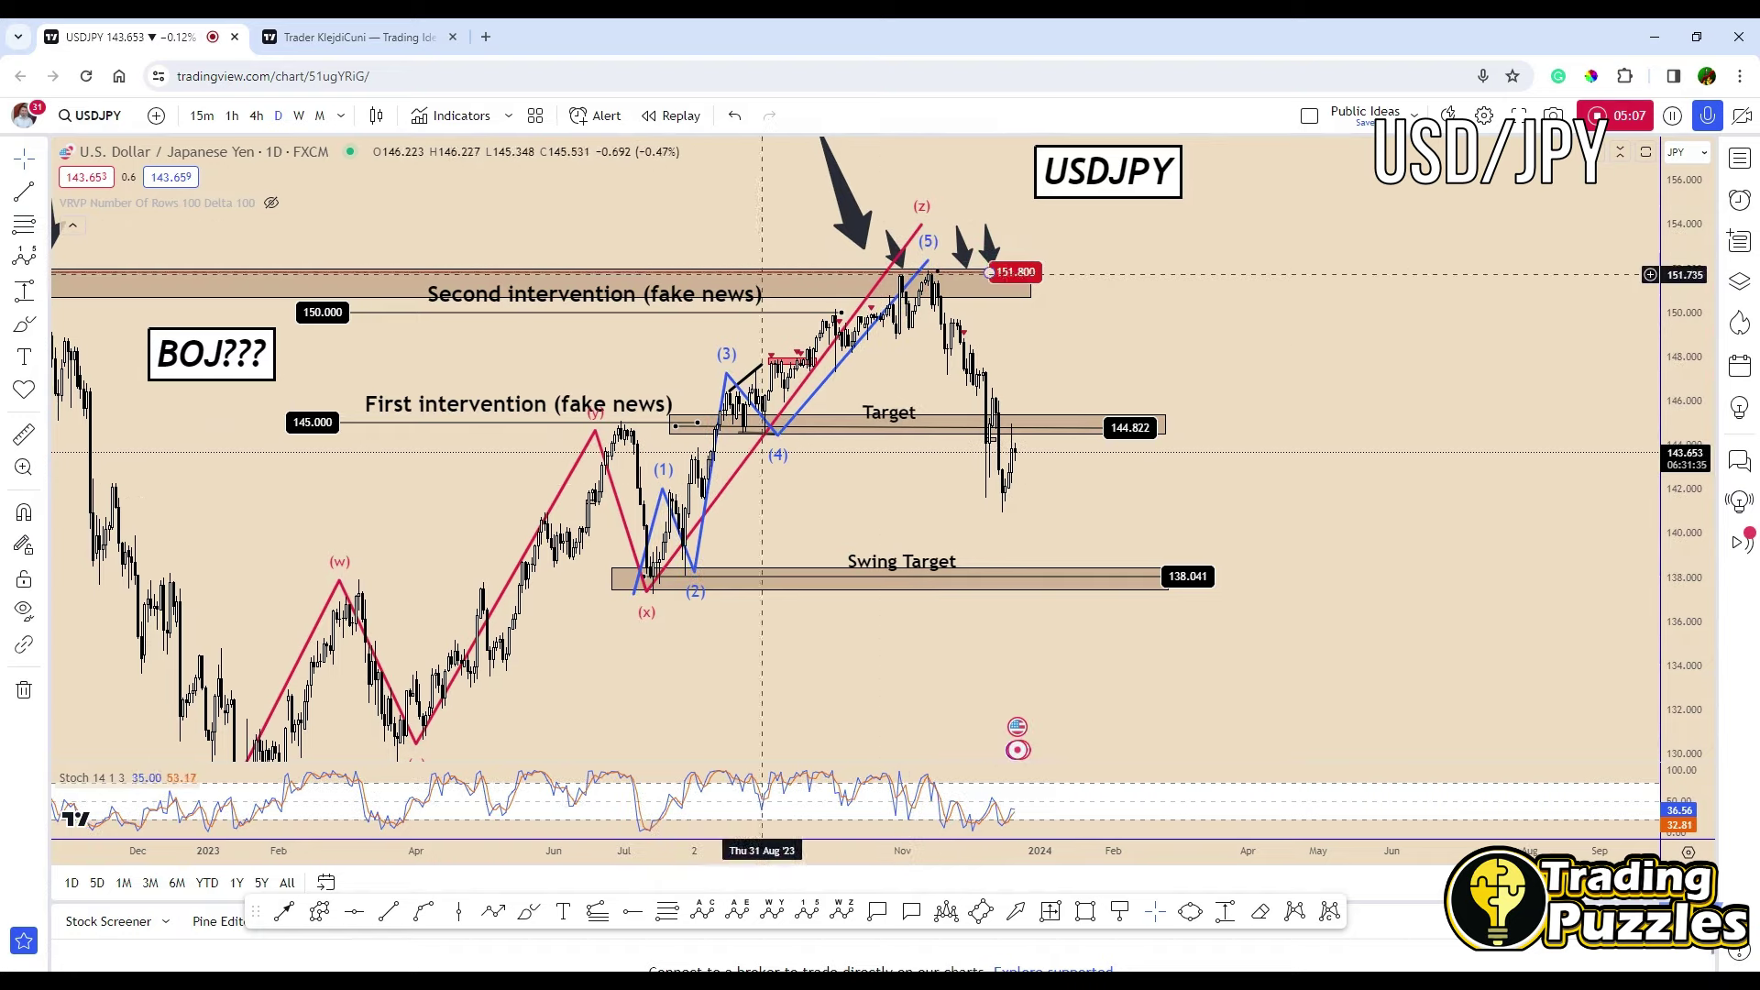
pyautogui.moveTo(707, 678); pyautogui.dragTo(780, 654)
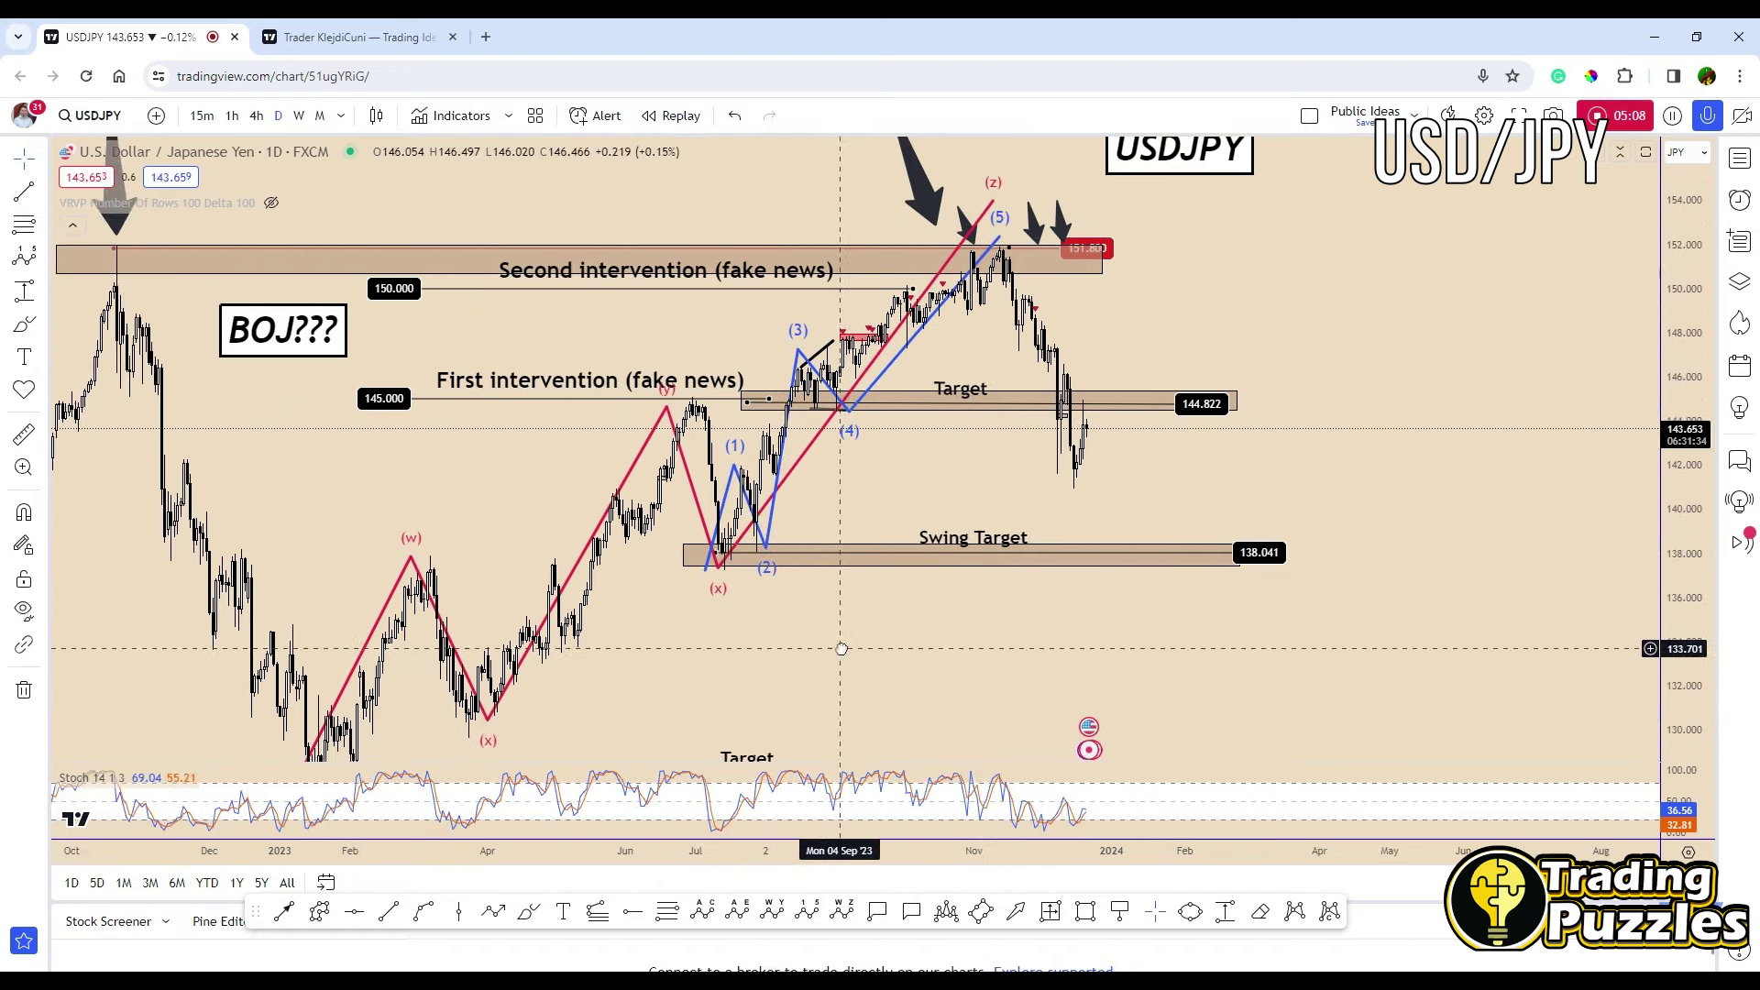
pyautogui.moveTo(1685, 455); pyautogui.dragTo(1684, 500)
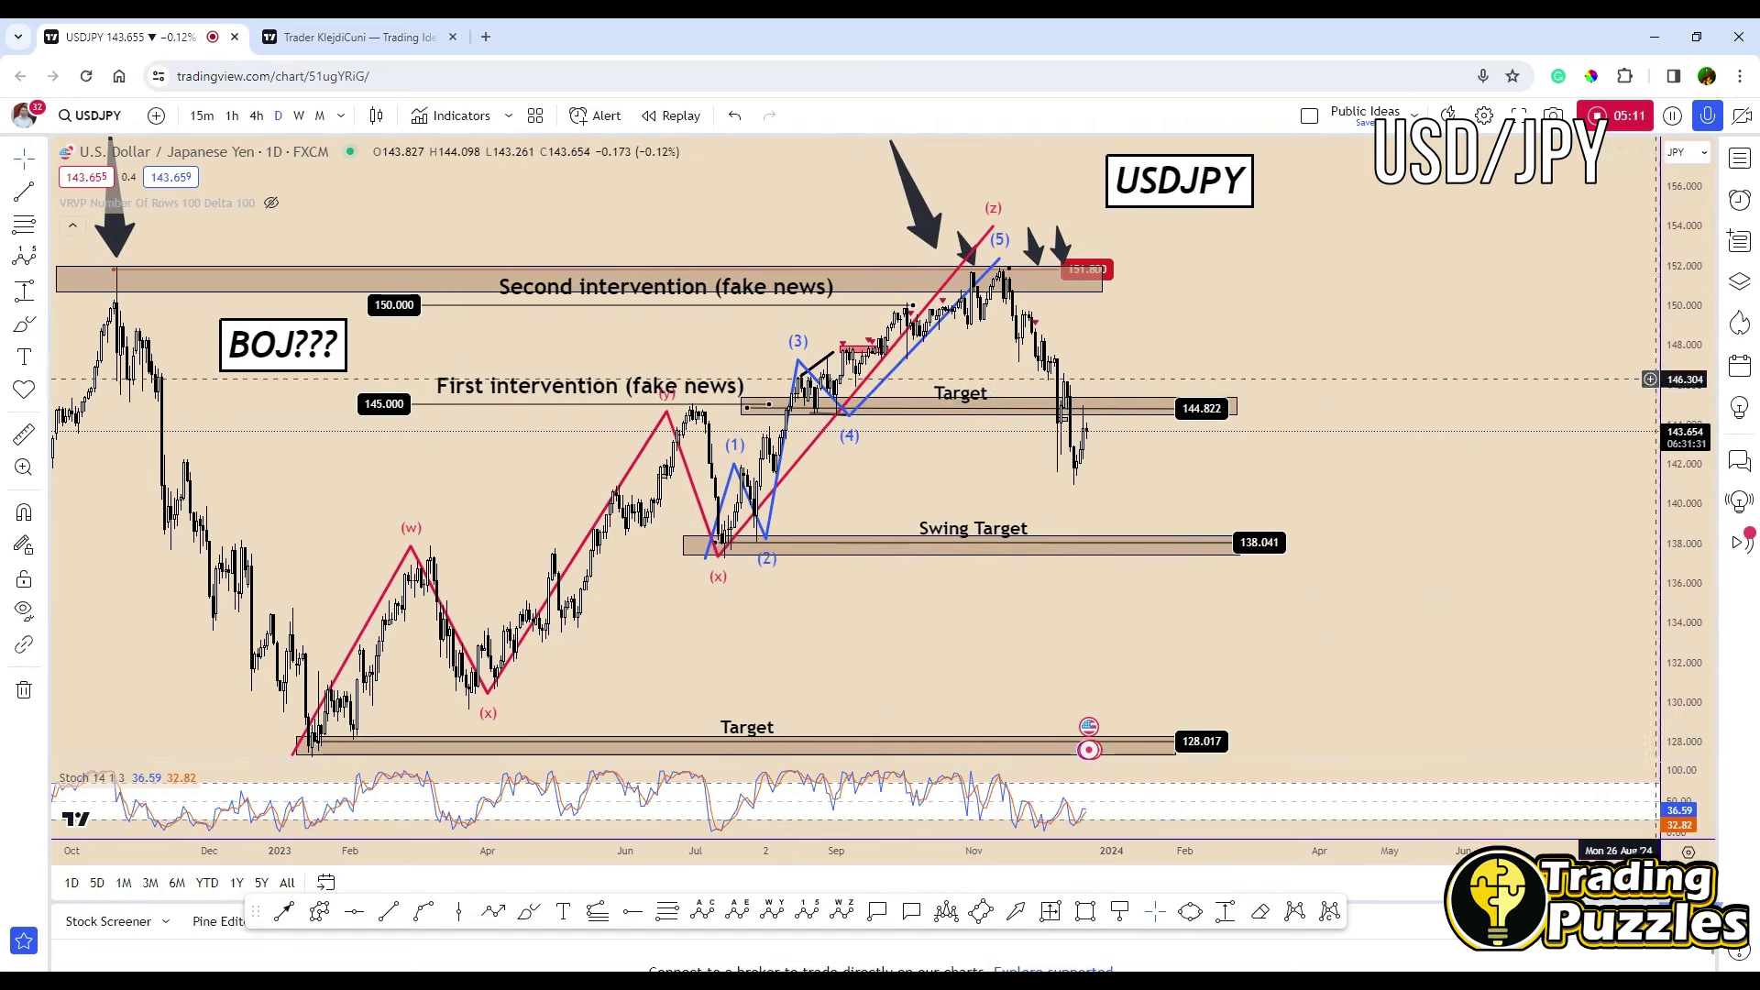
pyautogui.moveTo(1008, 268)
pyautogui.mouseDown()
pyautogui.moveTo(1186, 730)
pyautogui.moveTo(1195, 707)
pyautogui.mouseUp()
pyautogui.scroll(-1, 1081, 642)
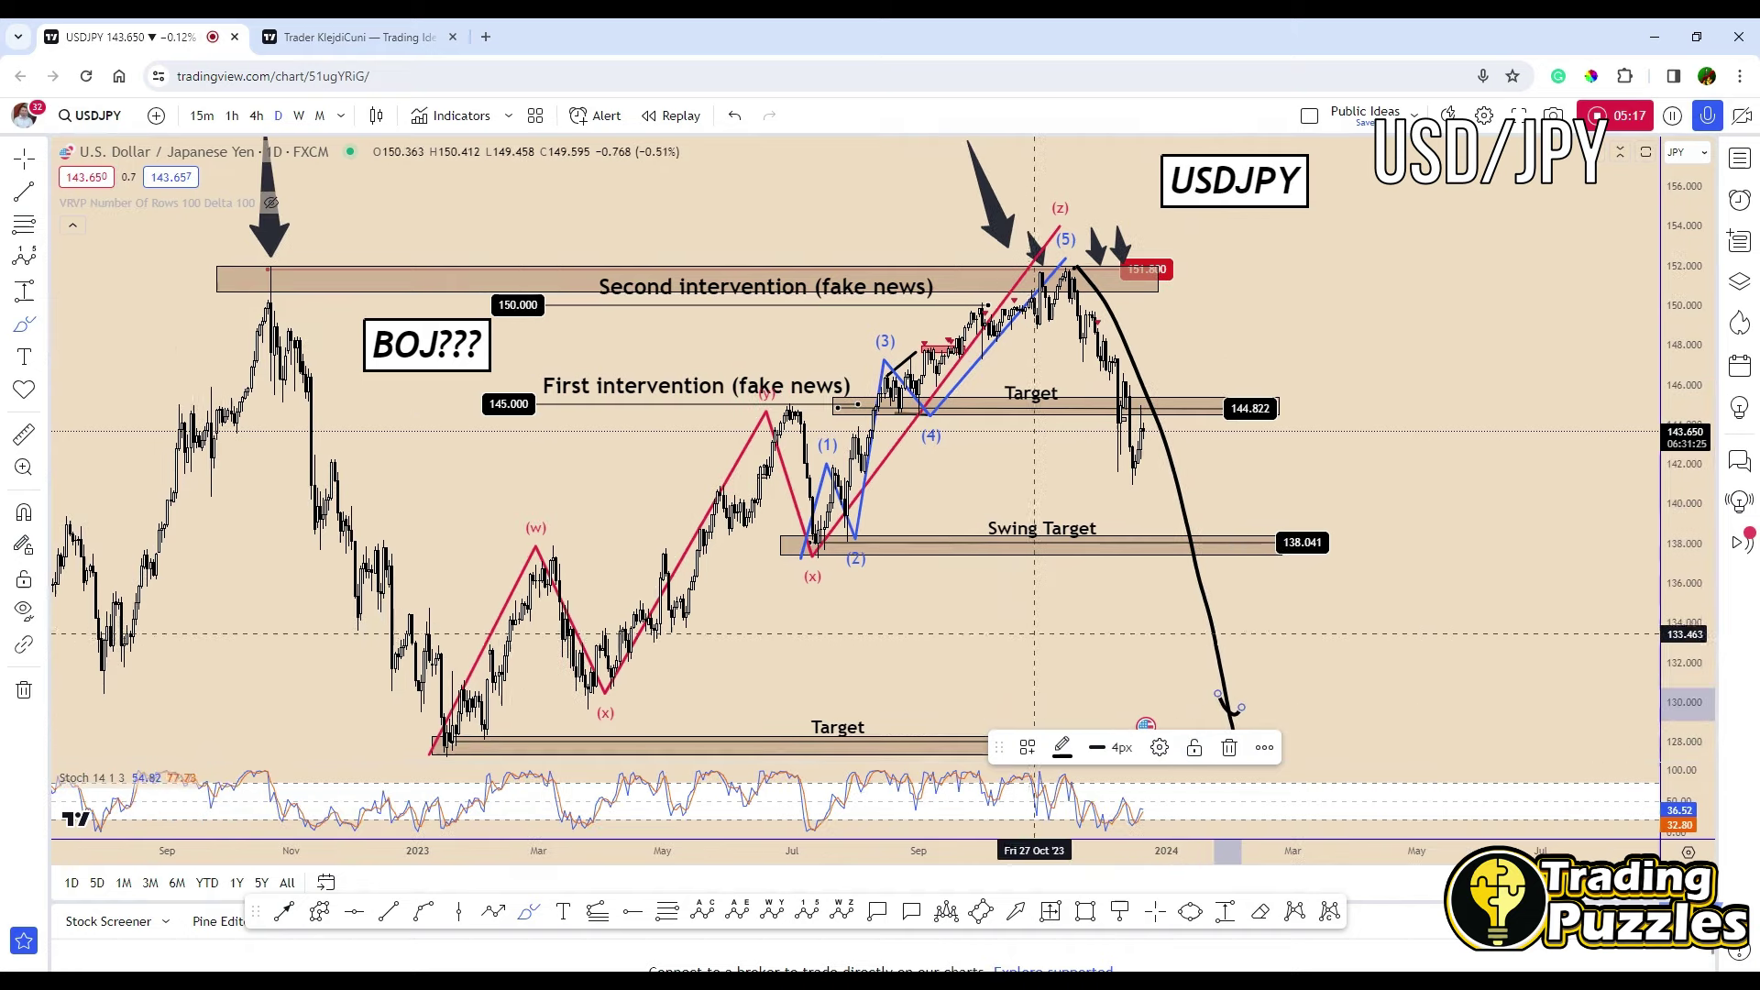
pyautogui.moveTo(267, 275)
pyautogui.mouseDown()
pyautogui.moveTo(372, 560)
pyautogui.moveTo(491, 752)
pyautogui.moveTo(1036, 202)
pyautogui.moveTo(1273, 676)
pyautogui.moveTo(1388, 748)
pyautogui.moveTo(1417, 725)
pyautogui.moveTo(1250, 712)
pyautogui.mouseUp()
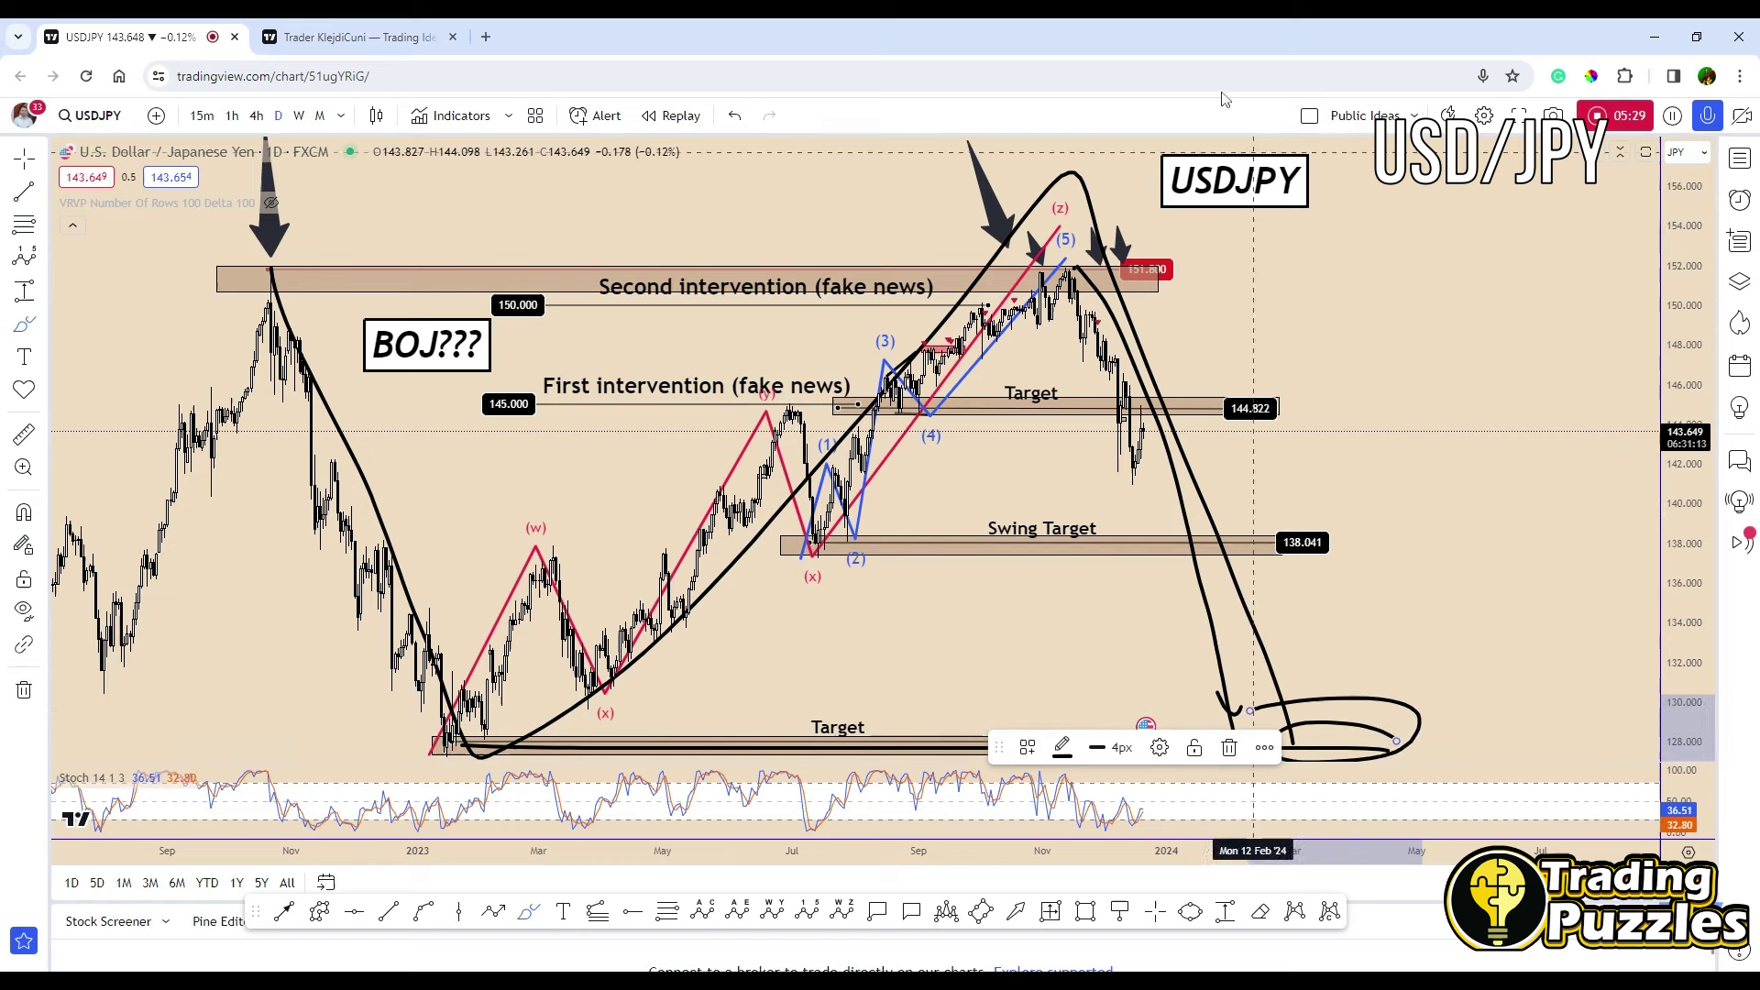
pyautogui.hotkey('ctrl', 'z')
pyautogui.hotkey('ctrl', 'z')
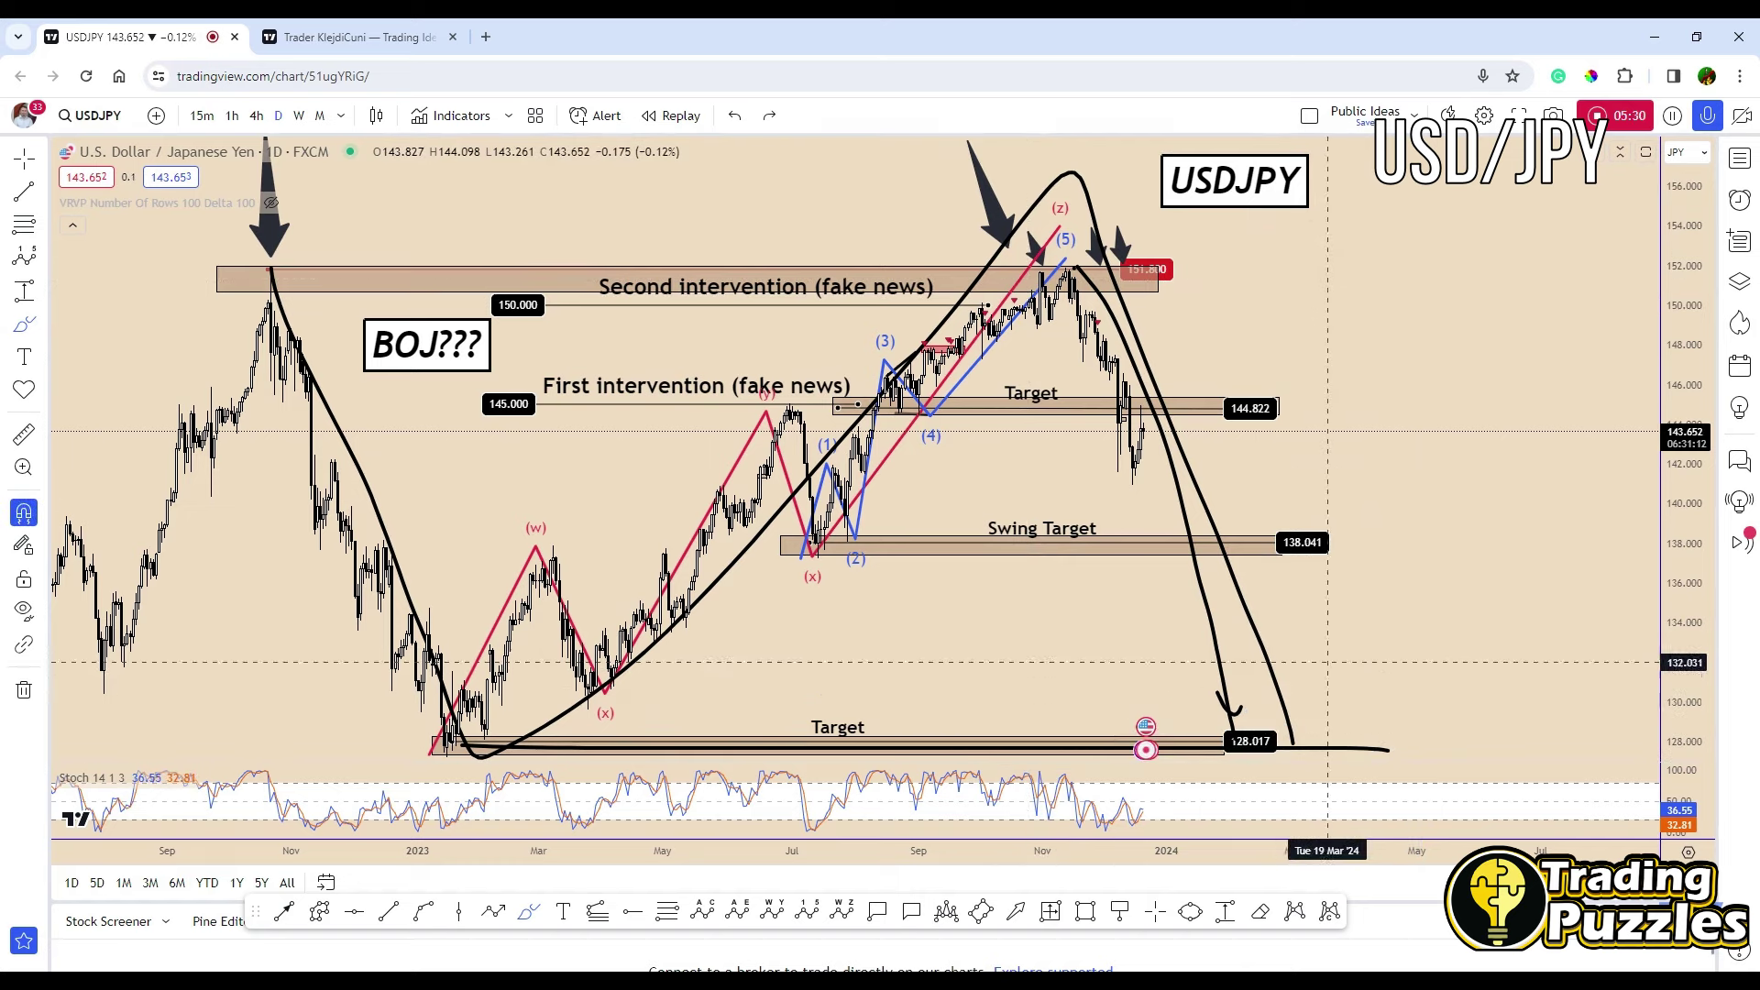
pyautogui.hotkey('ctrl', 'z')
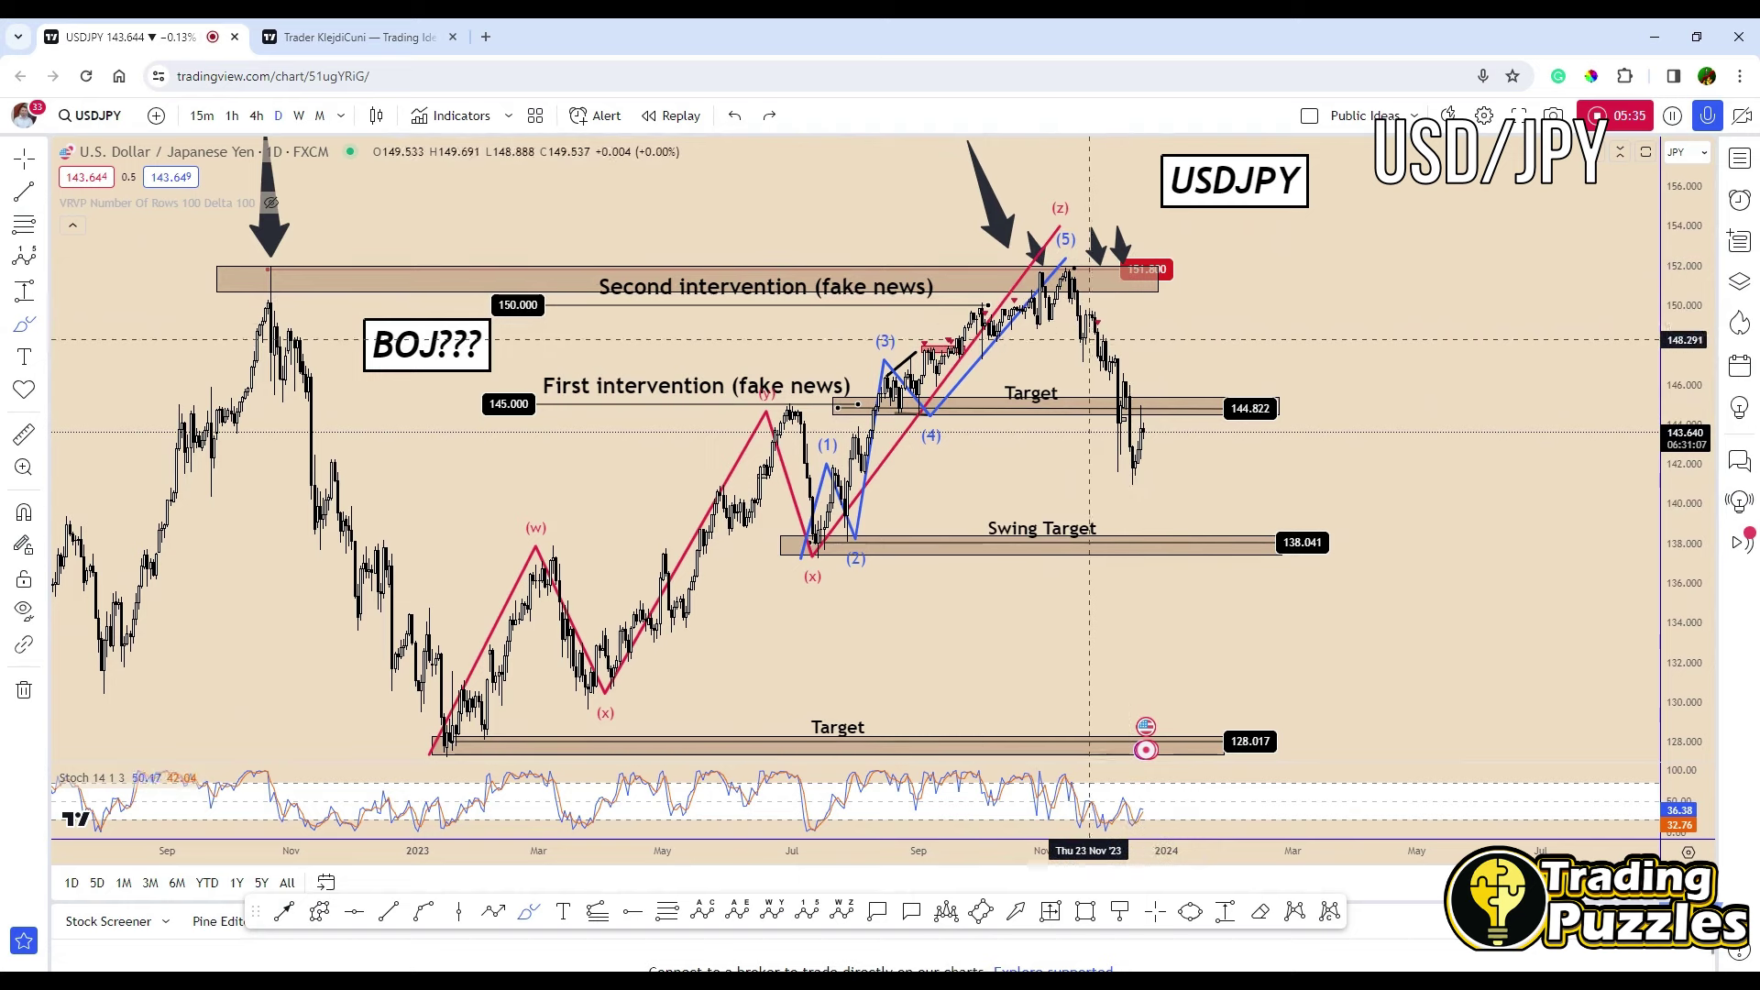
# Brush a zigzag arrow from the November 2023 high down to the Swing Target zone, with a rebound to about 150, and undo it.
pyautogui.moveTo(1069, 268)
pyautogui.mouseDown()
pyautogui.moveTo(1192, 326)
pyautogui.moveTo(1201, 293)
pyautogui.mouseUp()
pyautogui.moveTo(1214, 358)
pyautogui.mouseDown()
pyautogui.moveTo(1278, 554)
pyautogui.moveTo(1311, 541)
pyautogui.mouseUp()
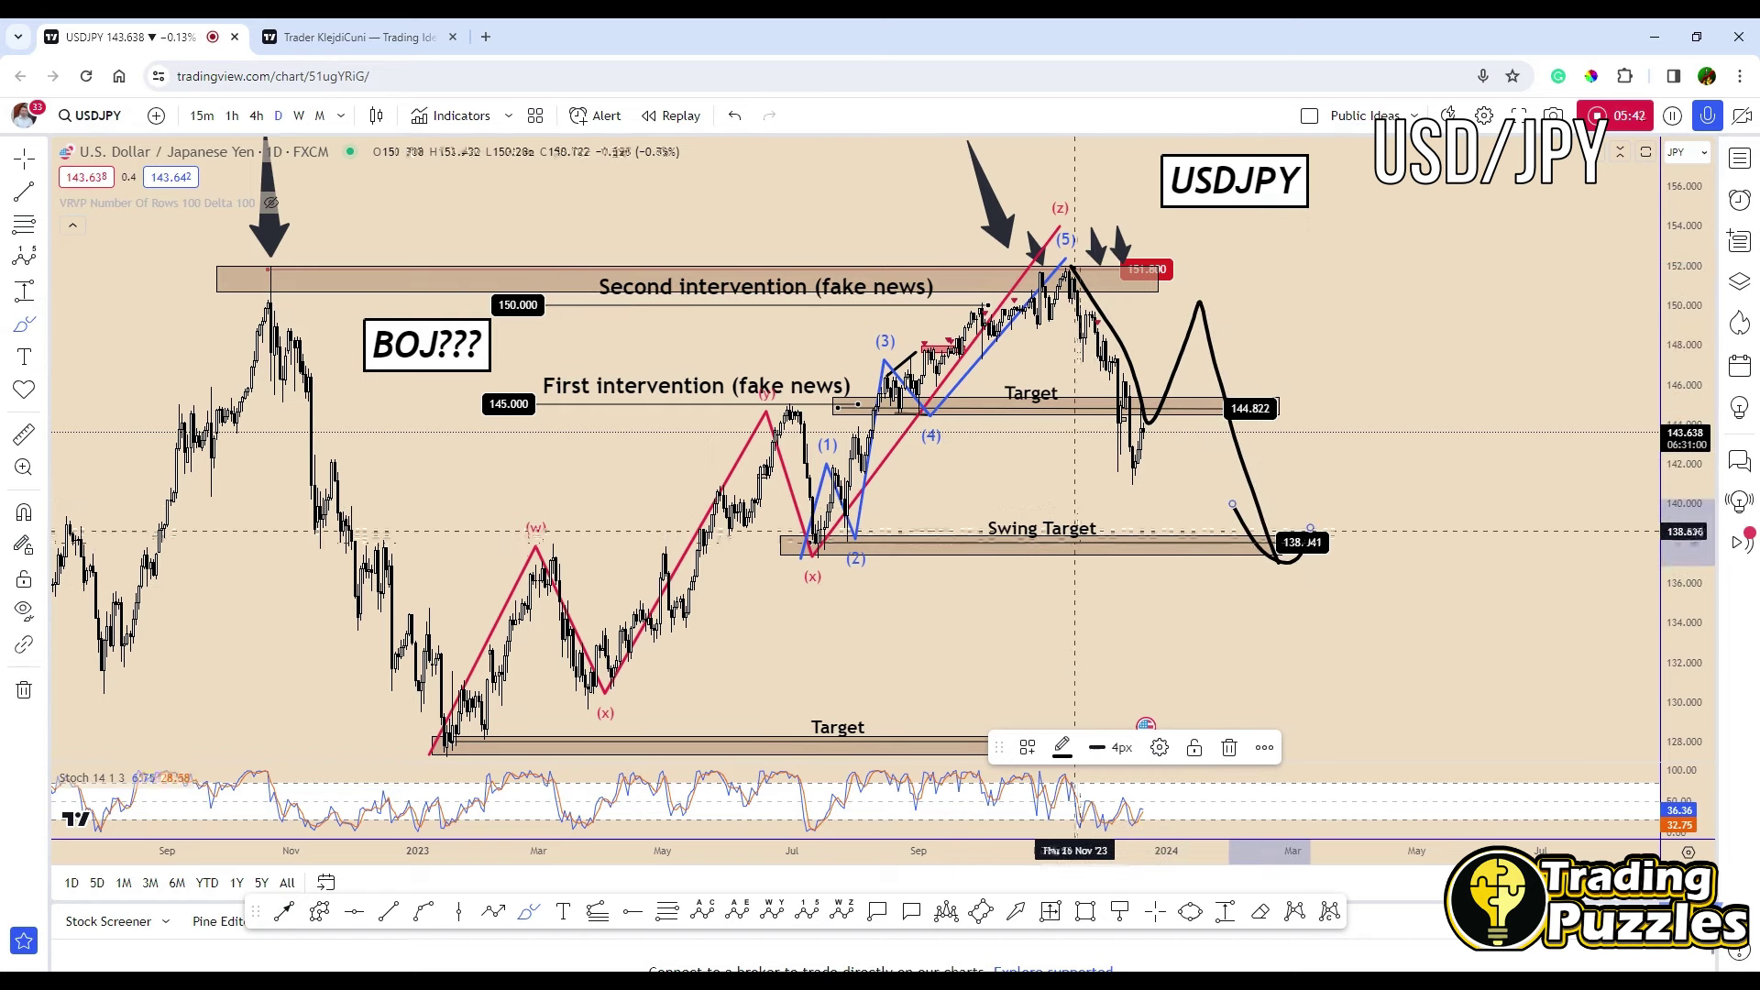
pyautogui.hotkey('ctrl', 'z')
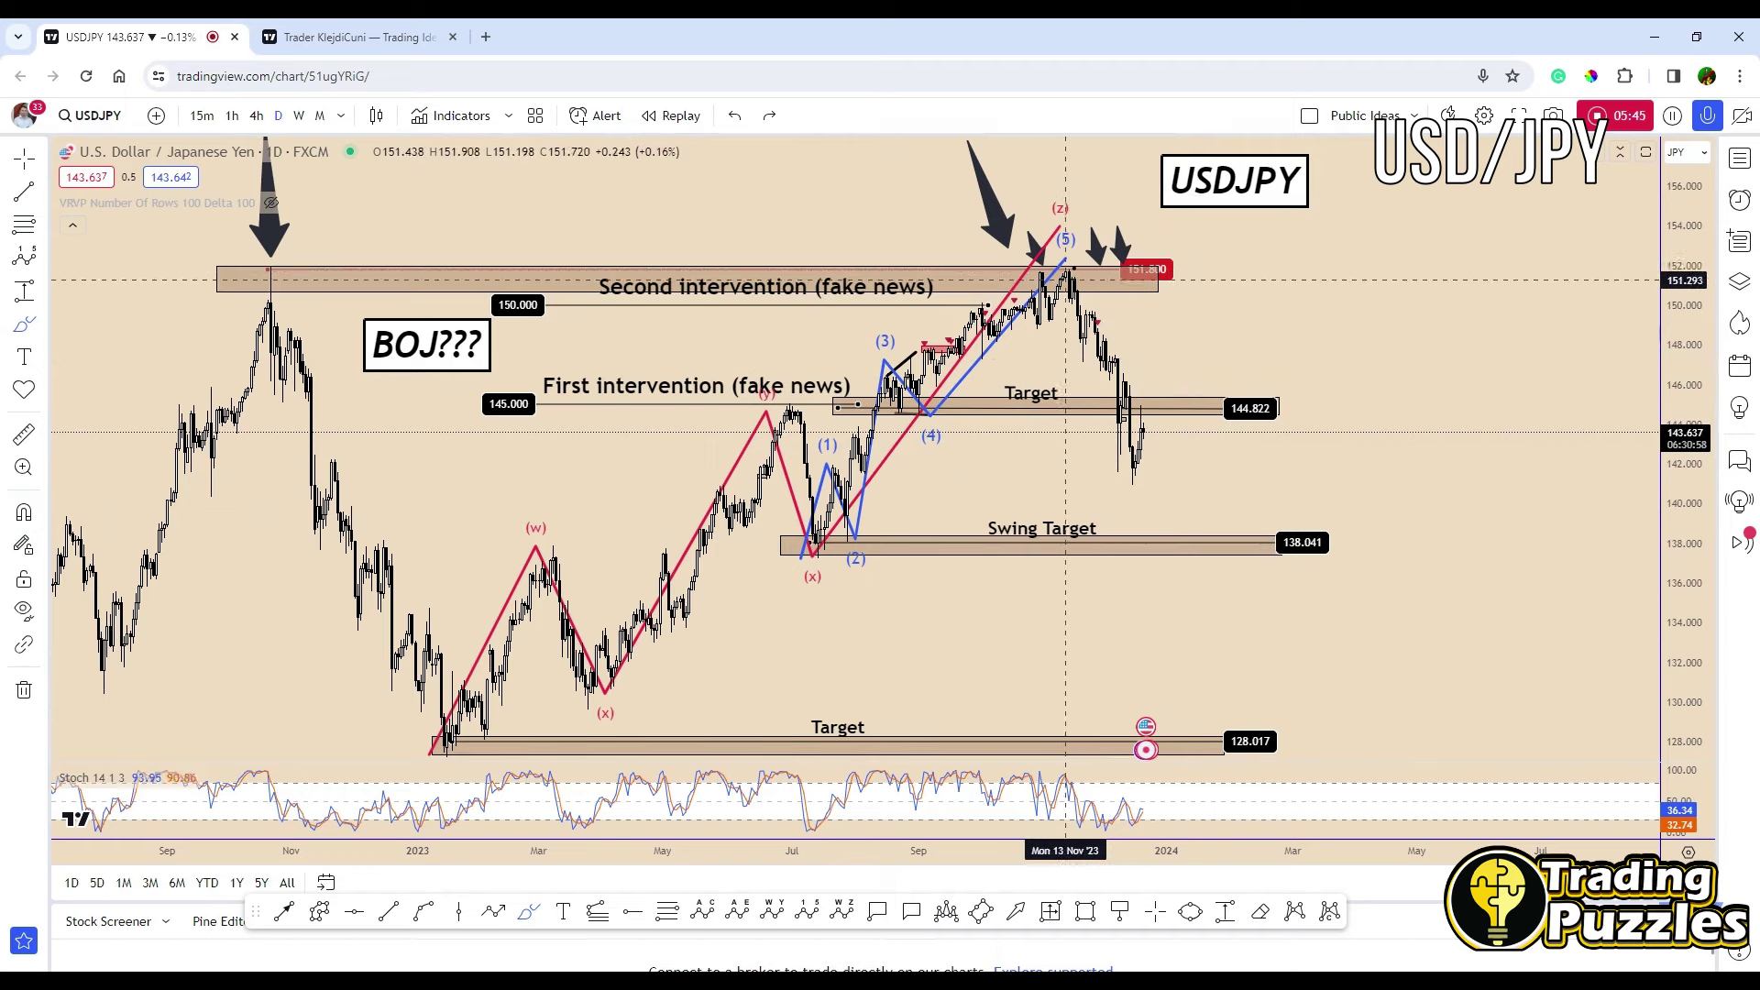
# Brush a zigzag from the November 2023 high down to about 128 and a curve up from the January 2023 low, and undo the strokes.
pyautogui.moveTo(1064, 275)
pyautogui.mouseDown()
pyautogui.moveTo(1110, 453)
pyautogui.moveTo(1174, 371)
pyautogui.moveTo(1240, 576)
pyautogui.mouseUp()
pyautogui.moveTo(1261, 501)
pyautogui.mouseDown()
pyautogui.moveTo(1356, 734)
pyautogui.moveTo(1405, 717)
pyautogui.mouseUp()
pyautogui.moveTo(446, 743); pyautogui.dragTo(1026, 263)
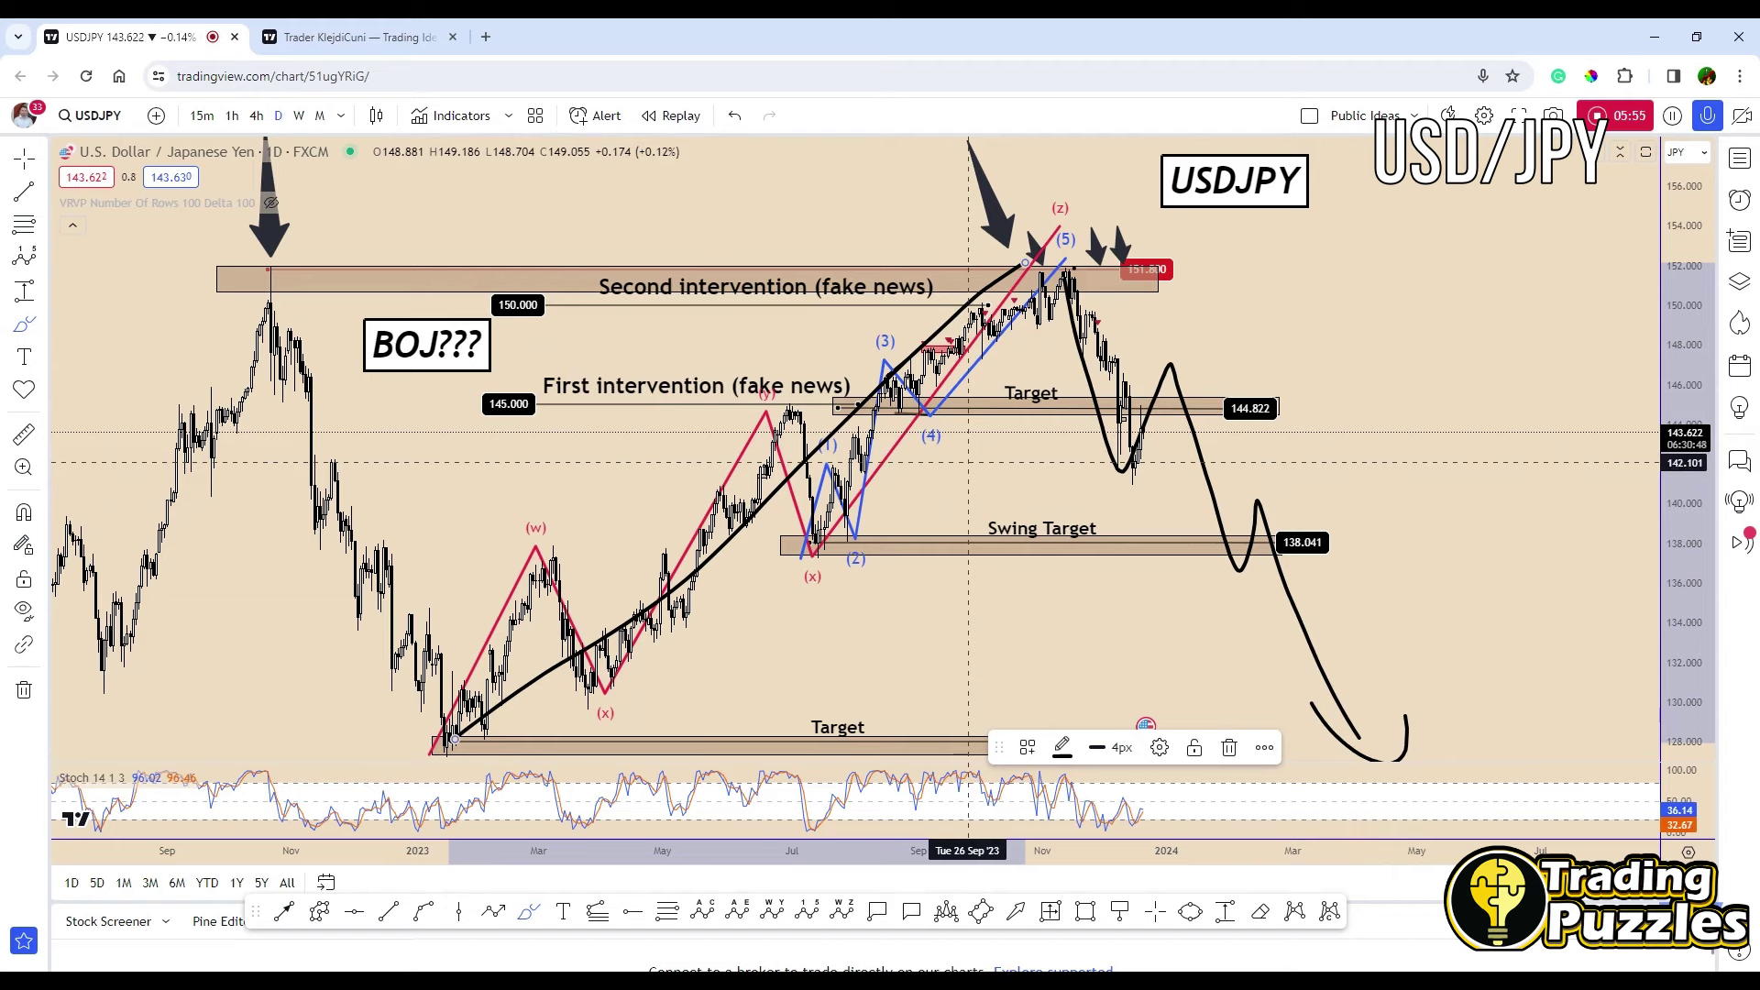
pyautogui.hotkey('ctrl', 'z')
pyautogui.hotkey('ctrl', 'z')
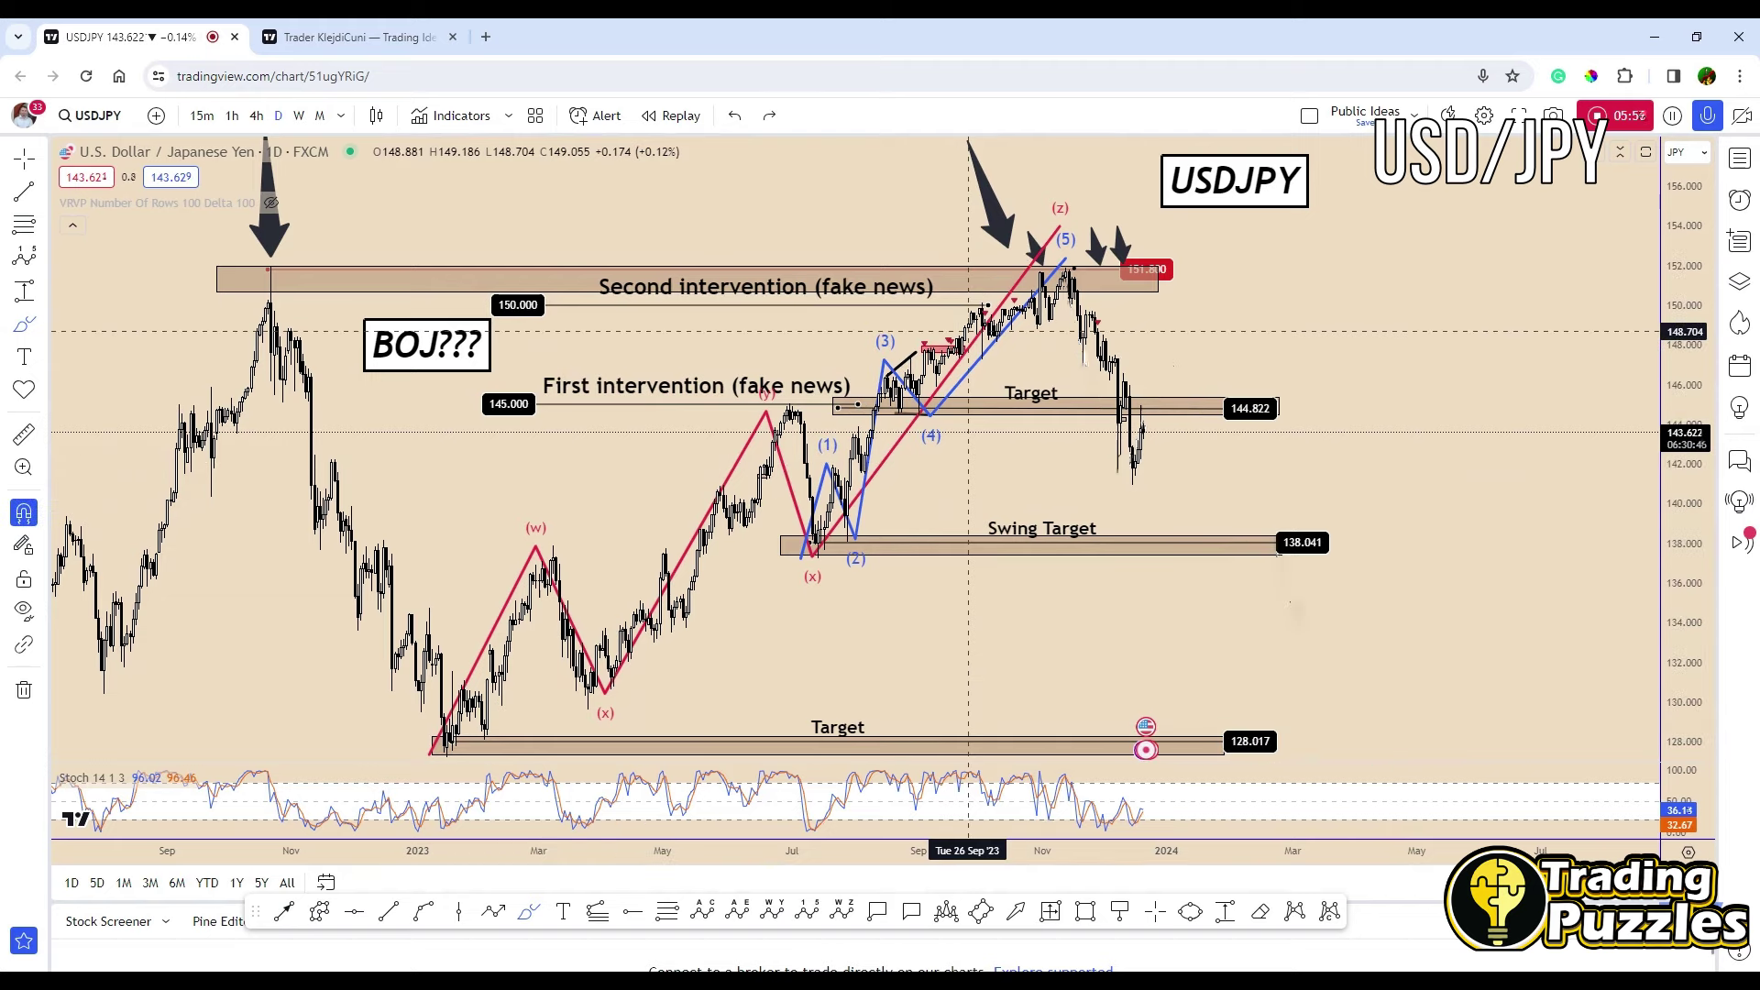
# Switch to the 4-hour chart and draw a descending trend line from about 151.83 on 14 November 2023 to about 142.34 on 2 January 2024.
pyautogui.click(257, 116)
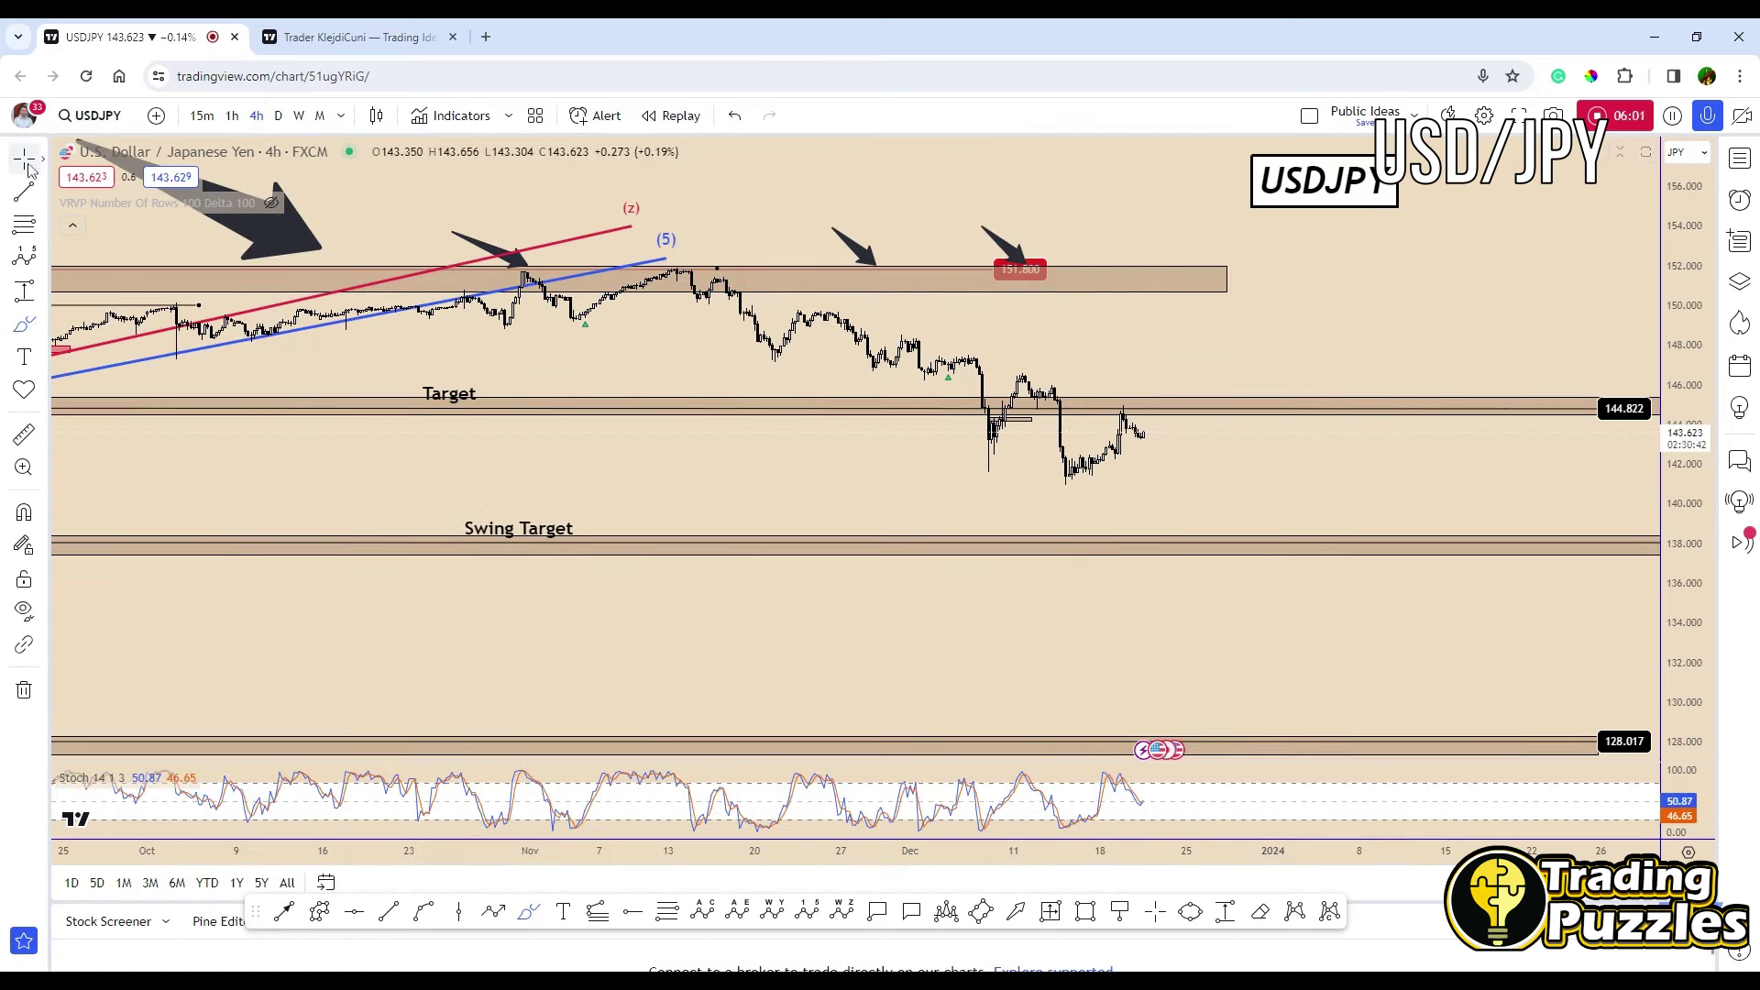
pyautogui.moveTo(1685, 702); pyautogui.dragTo(1284, 761)
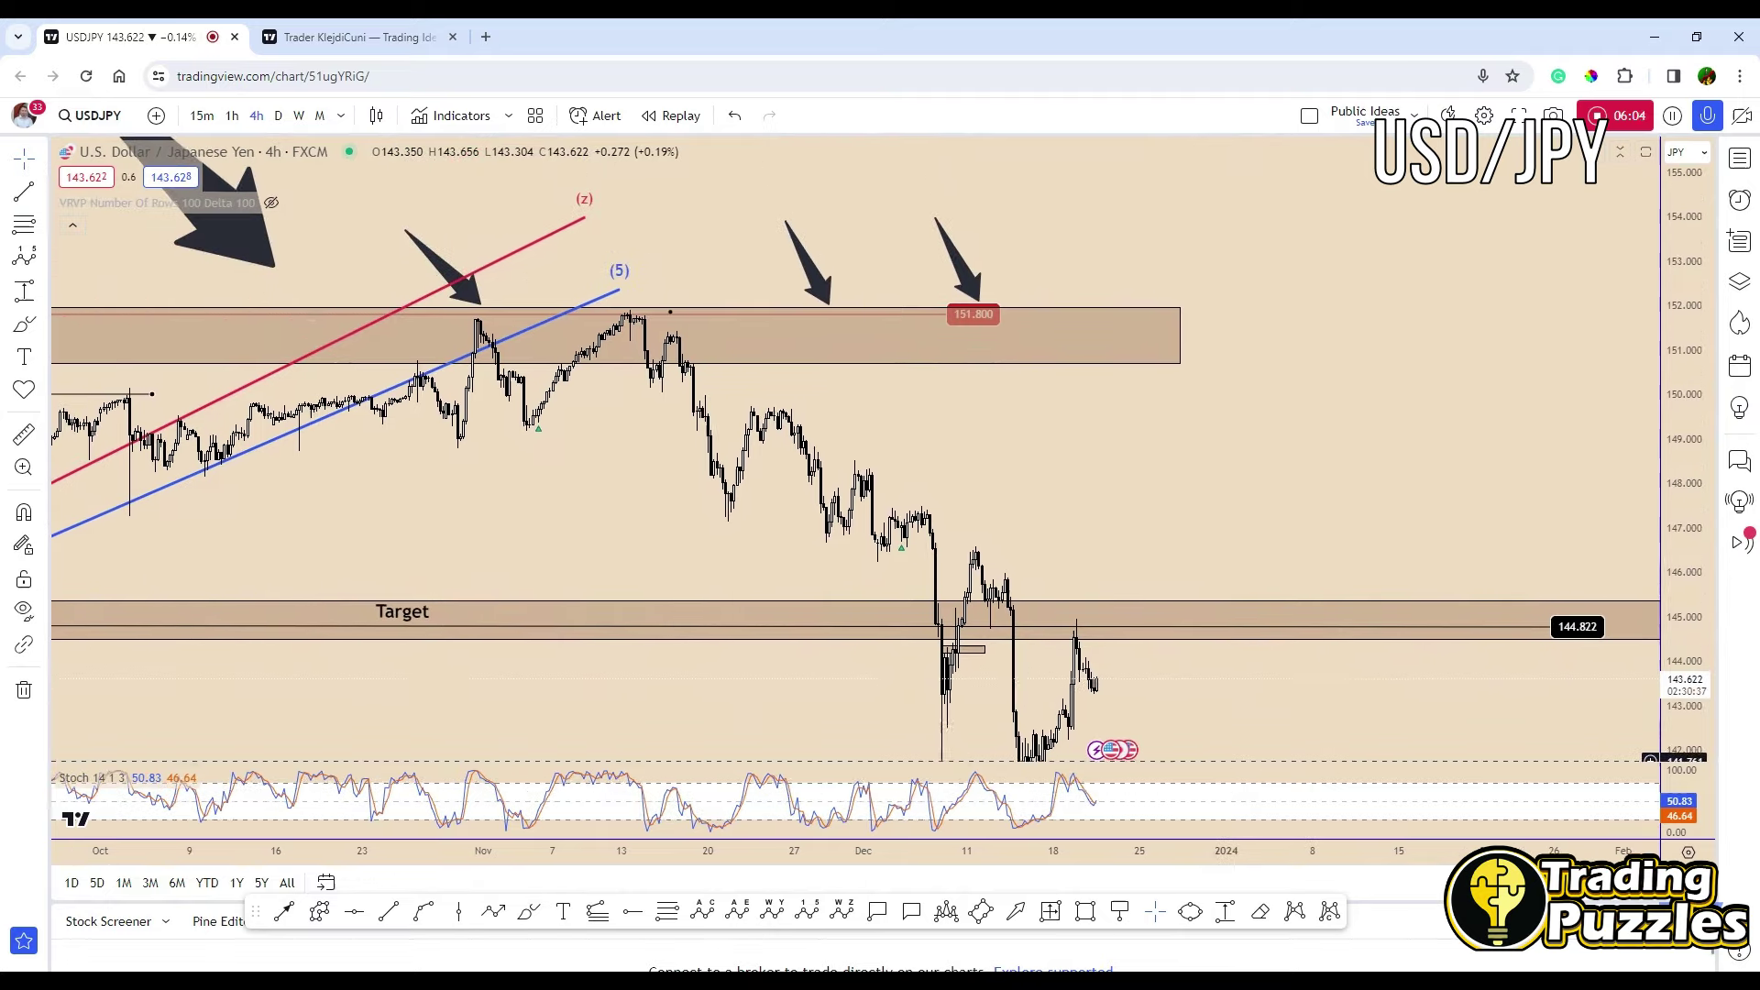
pyautogui.moveTo(1678, 444); pyautogui.dragTo(1677, 500)
pyautogui.moveTo(1420, 487); pyautogui.dragTo(1376, 416)
pyautogui.hotkey('alt', 't')
pyautogui.click(606, 262)
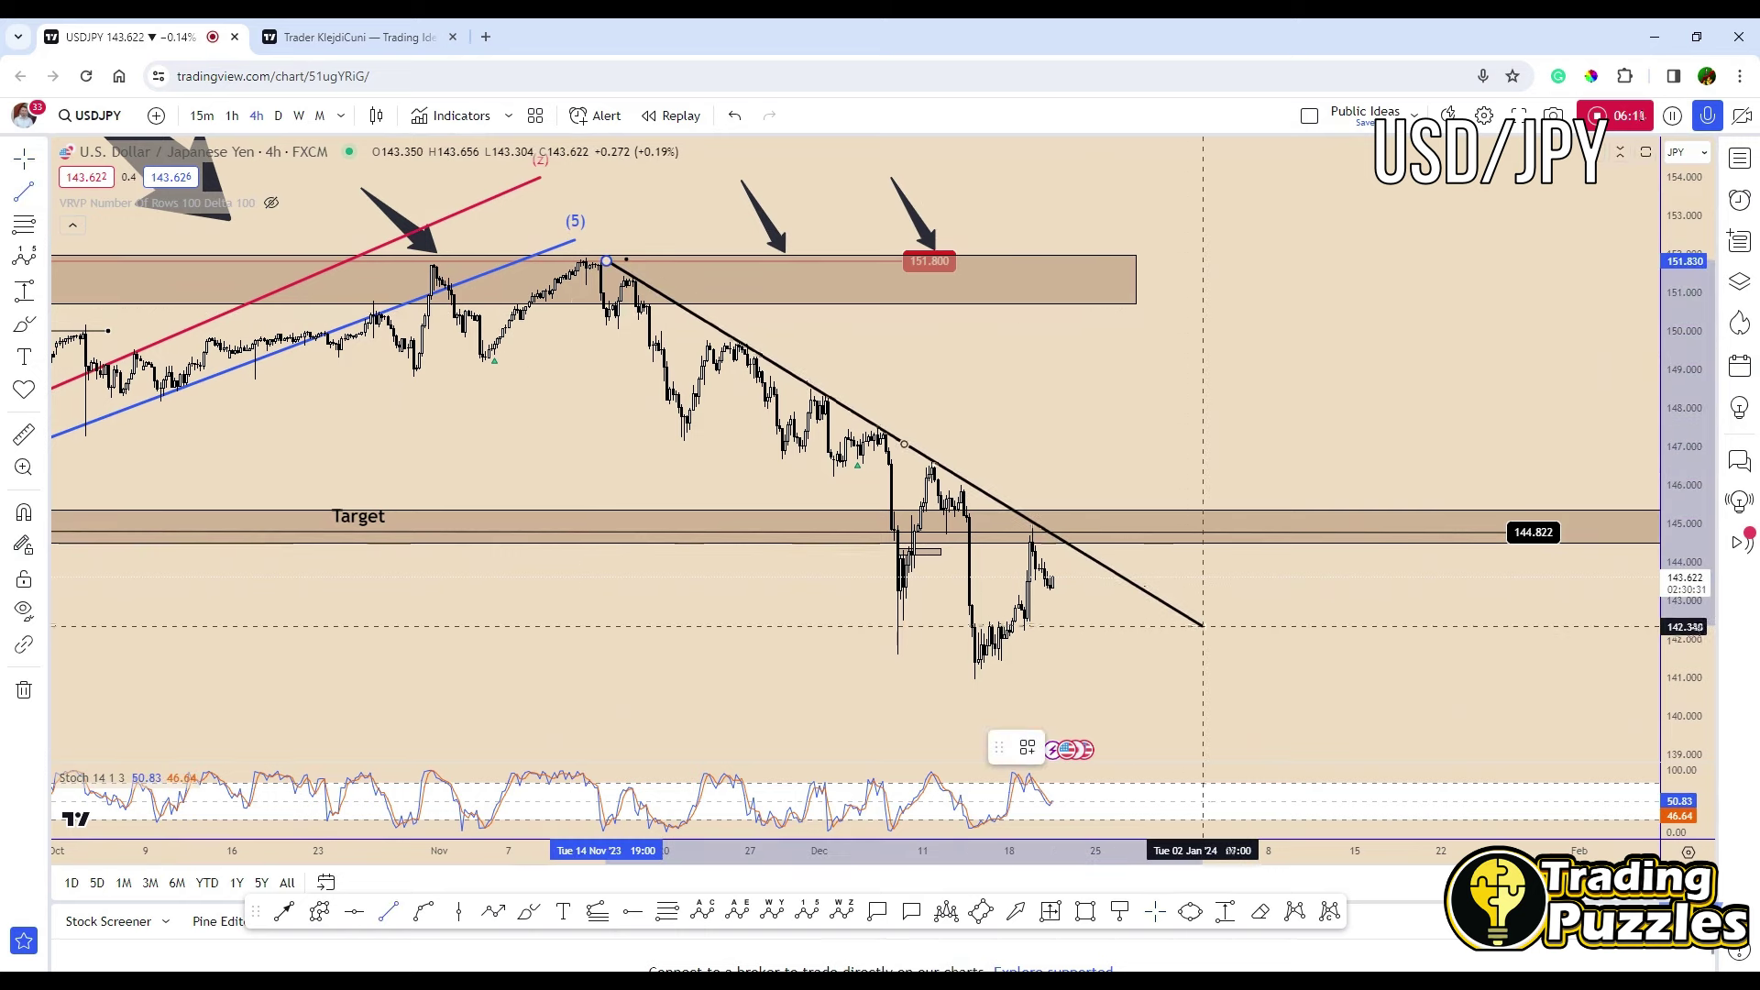
pyautogui.click(1204, 626)
# Draw a lower trend line beneath the decline from 15 November to about 140.46 on 14 December 2023, and fine-tune its start point.
pyautogui.click(624, 406)
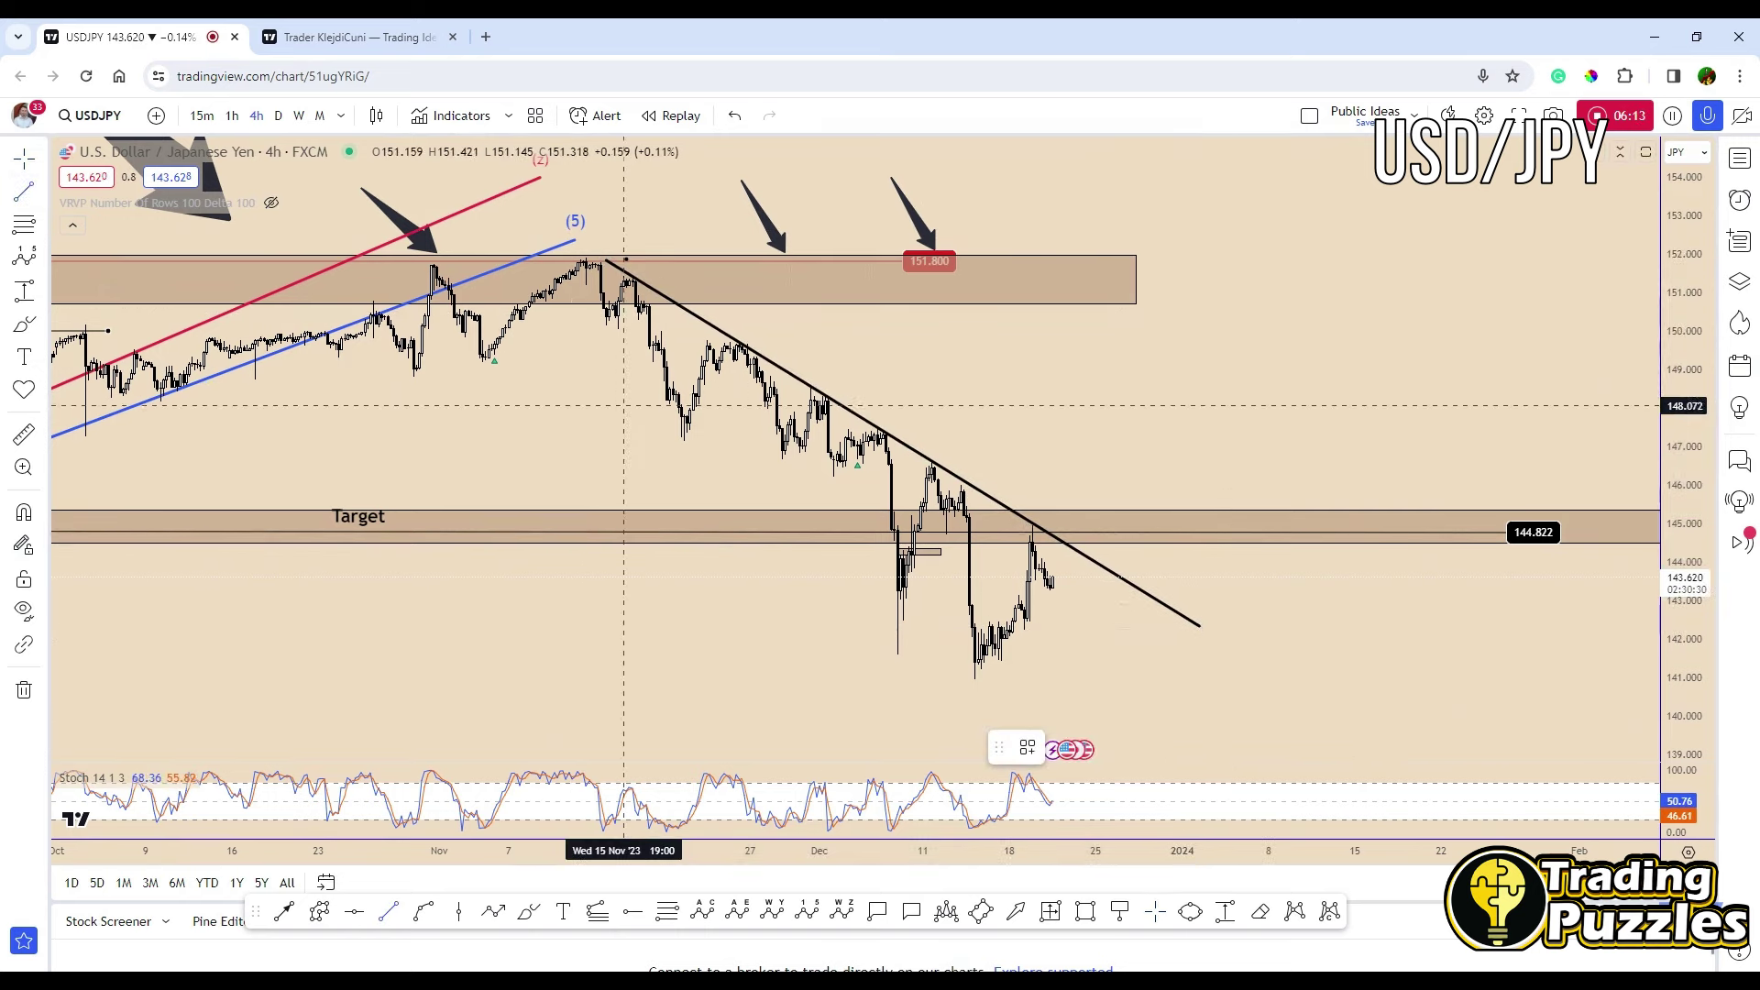
pyautogui.click(625, 376)
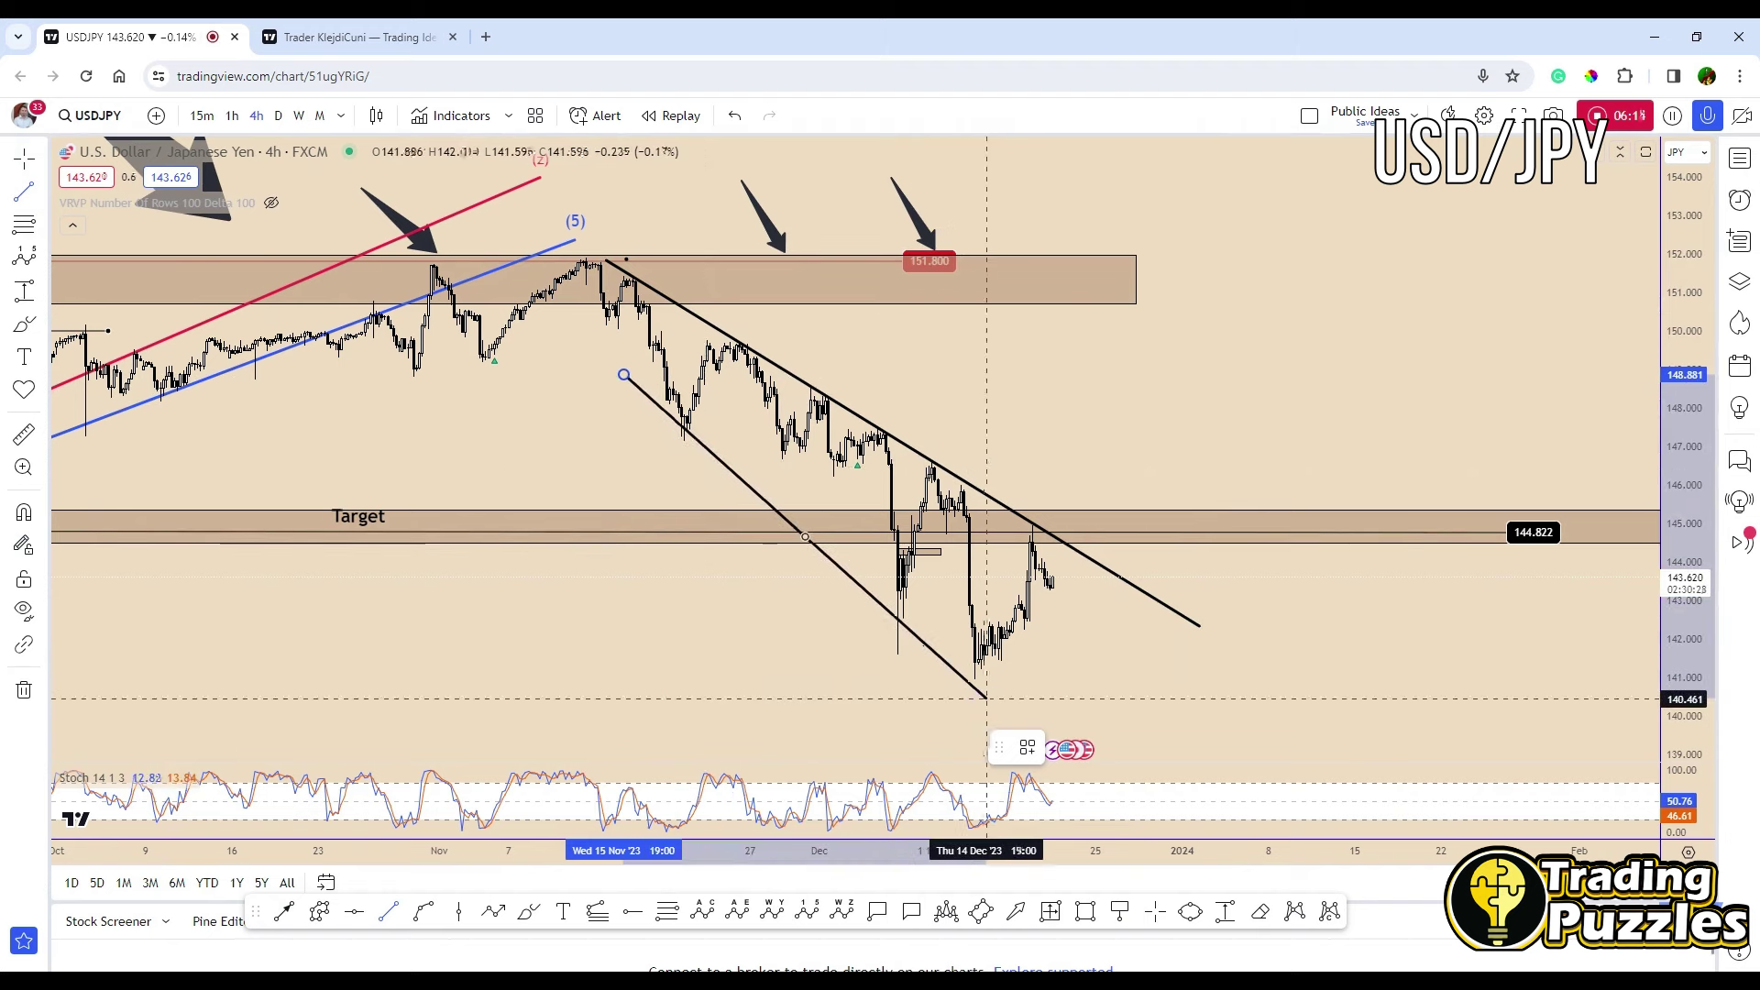
pyautogui.click(986, 699)
pyautogui.moveTo(623, 375); pyautogui.dragTo(635, 388)
# Draw a projection path from the current price up to about 145.5, back to about 144, and up to about 151.3.
pyautogui.moveTo(1152, 653); pyautogui.dragTo(1218, 659)
pyautogui.scroll(2, 1216, 659)
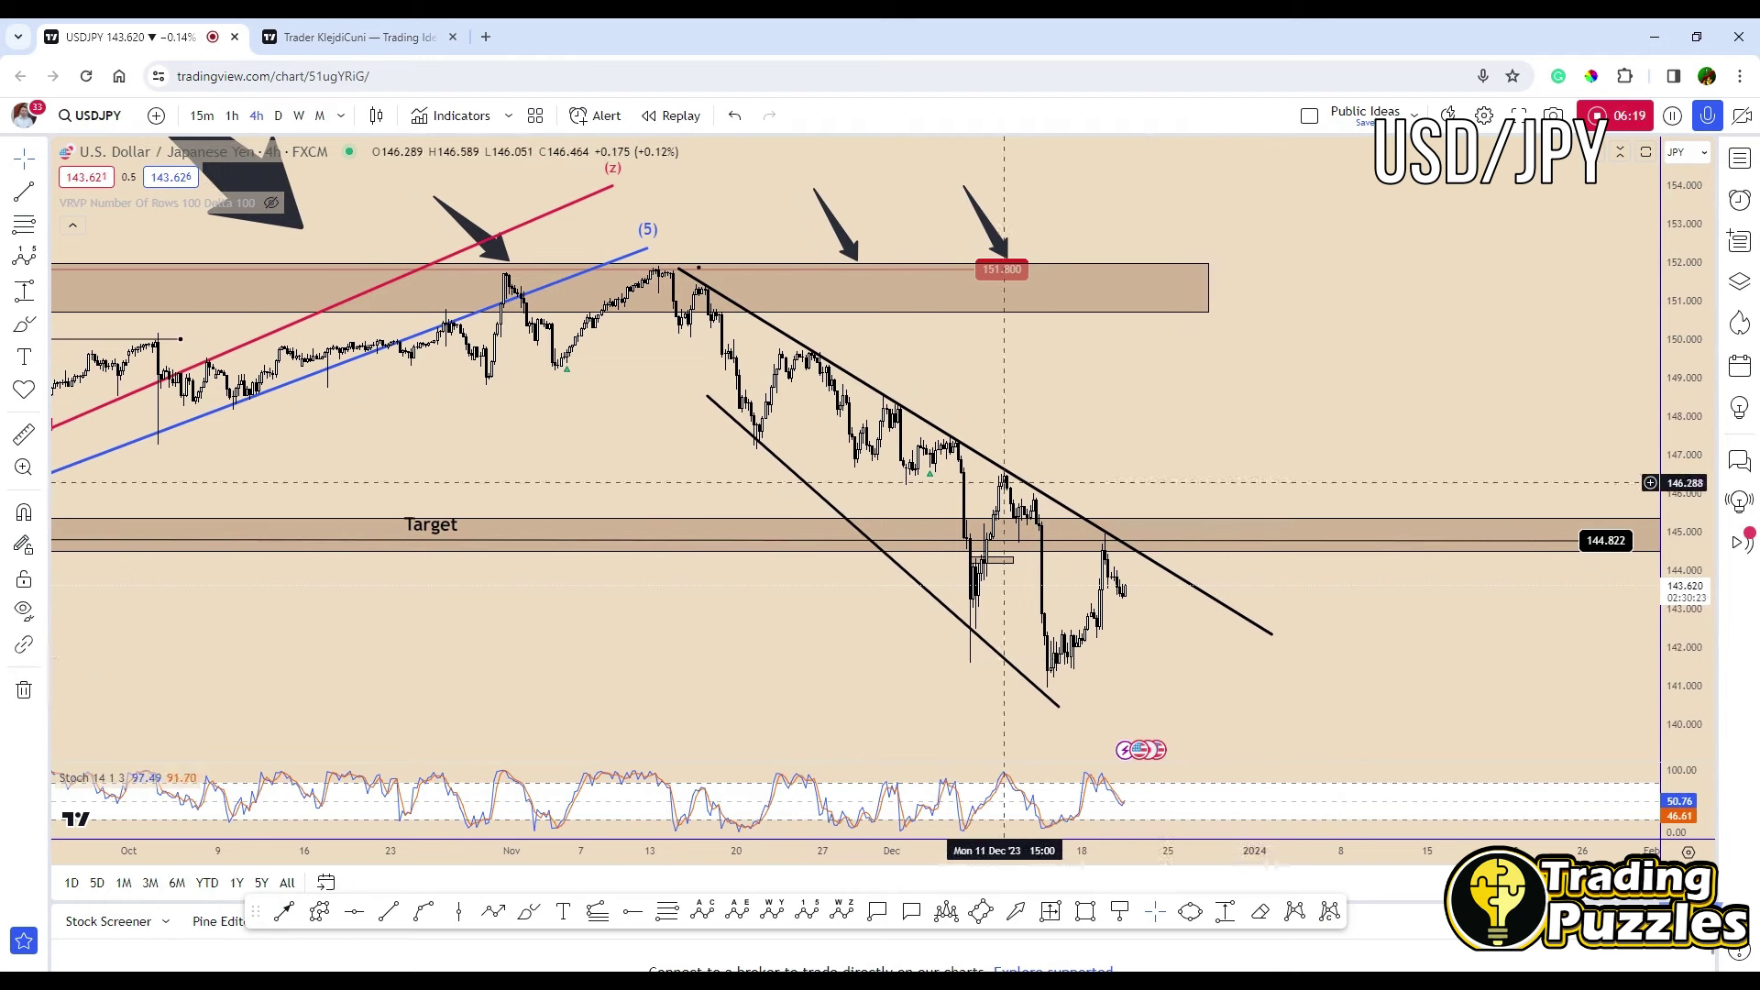
pyautogui.click(493, 910)
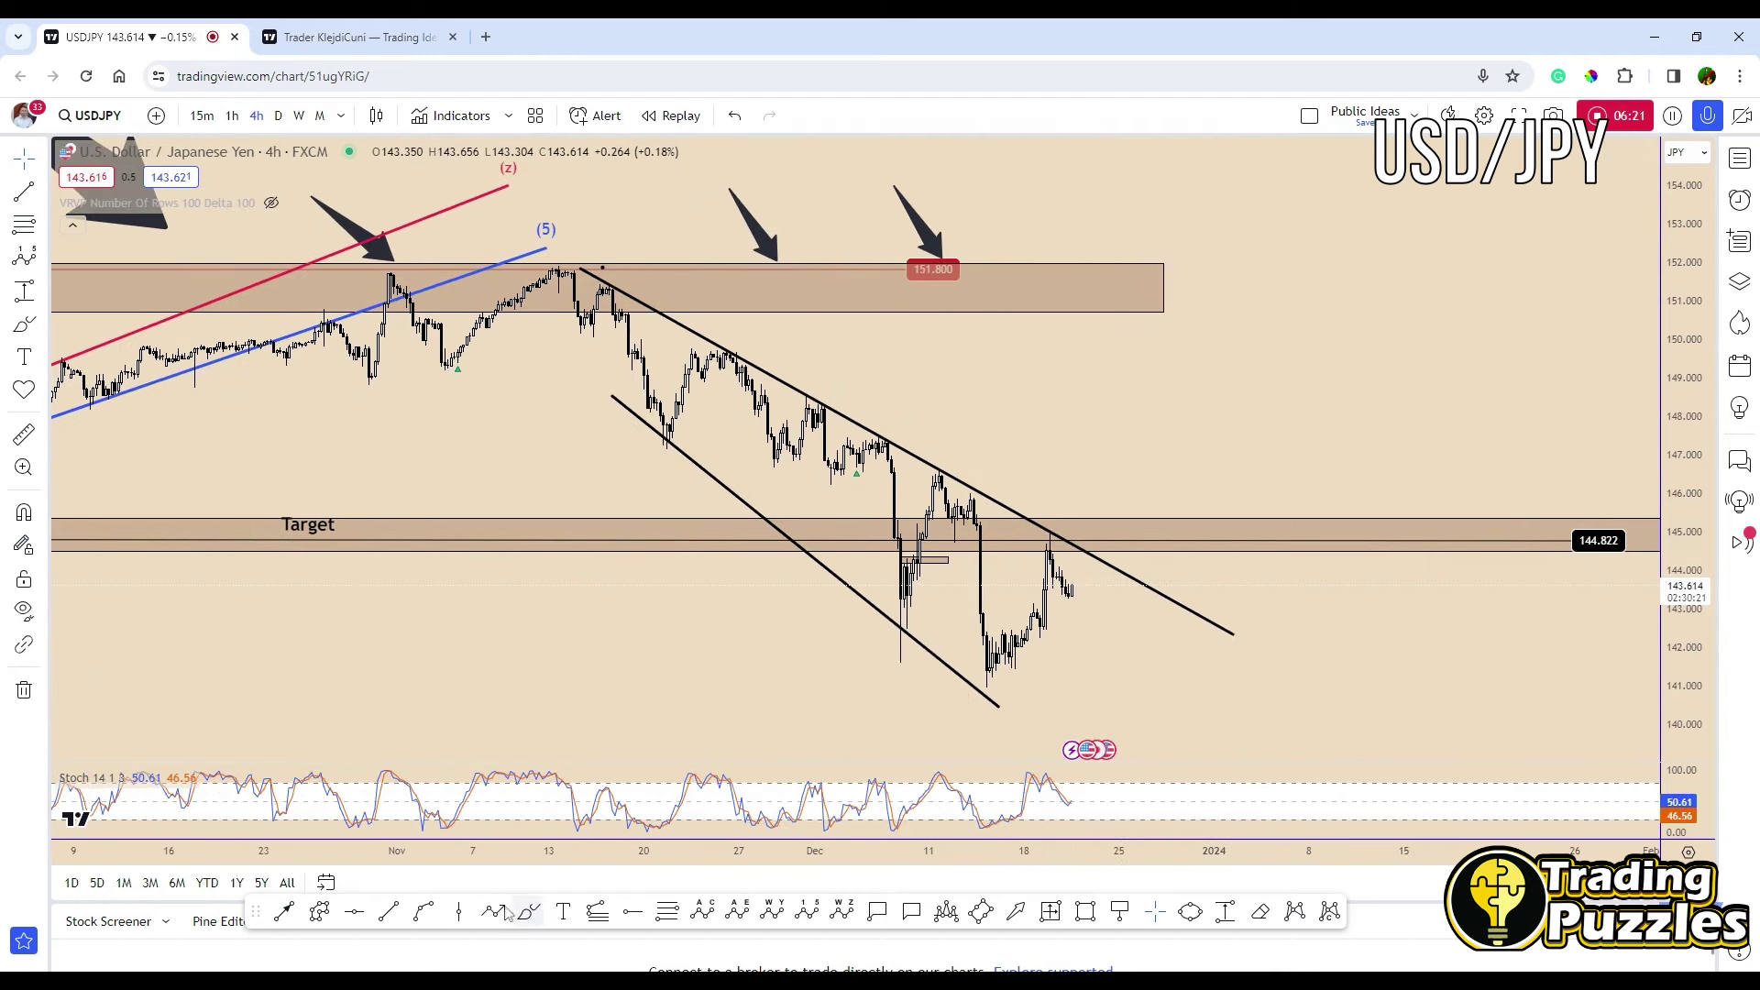
pyautogui.click(1082, 591)
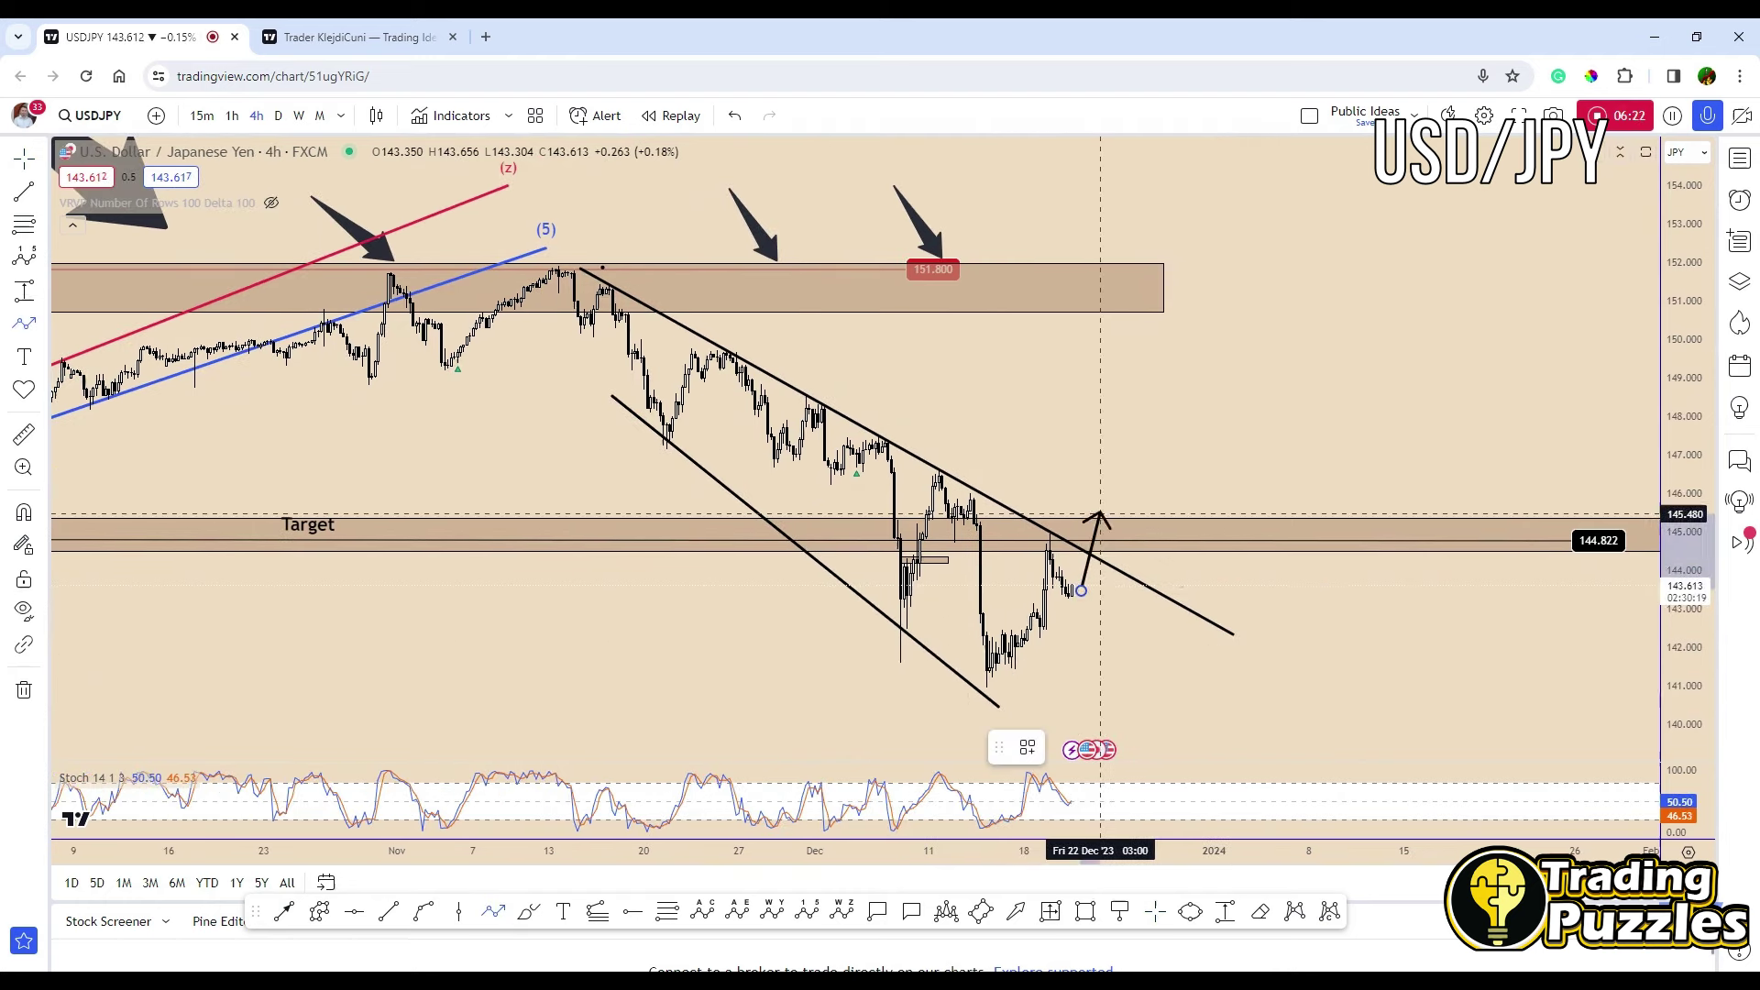
pyautogui.click(1120, 572)
pyautogui.doubleClick(1189, 287)
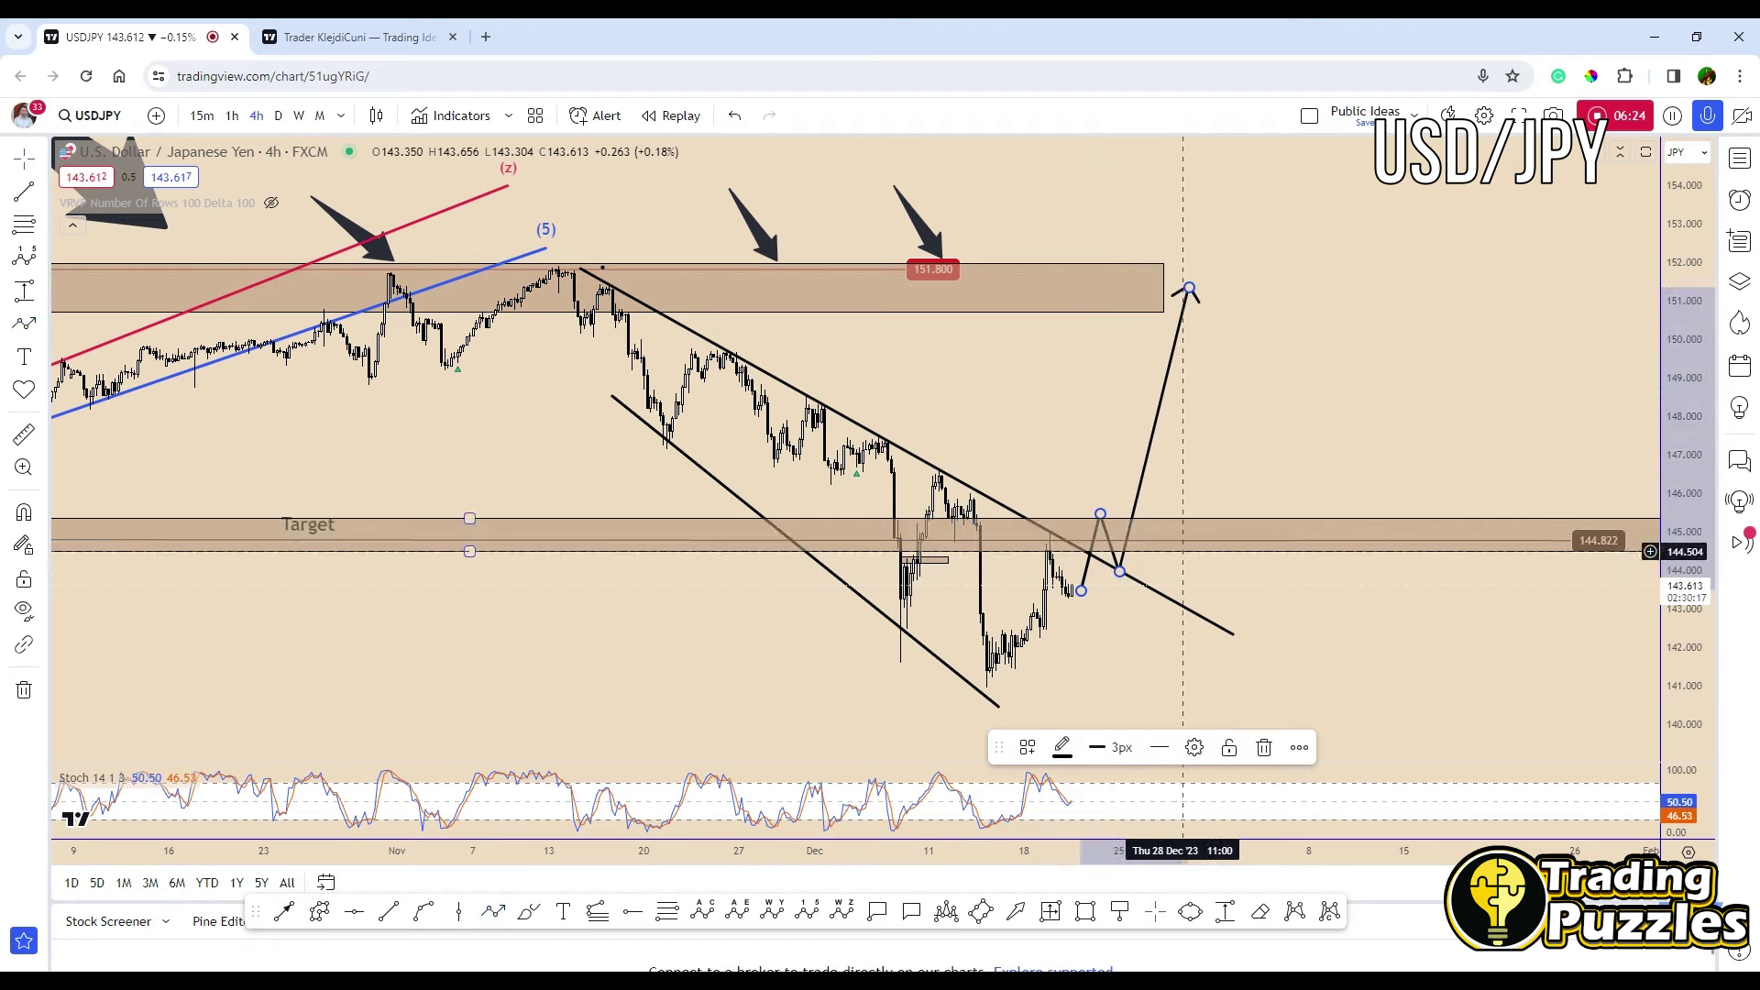
# Extend the resistance zone to 10 January 2024 with its lower edge at about 151.28, and raise the projection path's endpoint to about 151.69.
pyautogui.moveTo(1164, 312); pyautogui.dragTo(1363, 290)
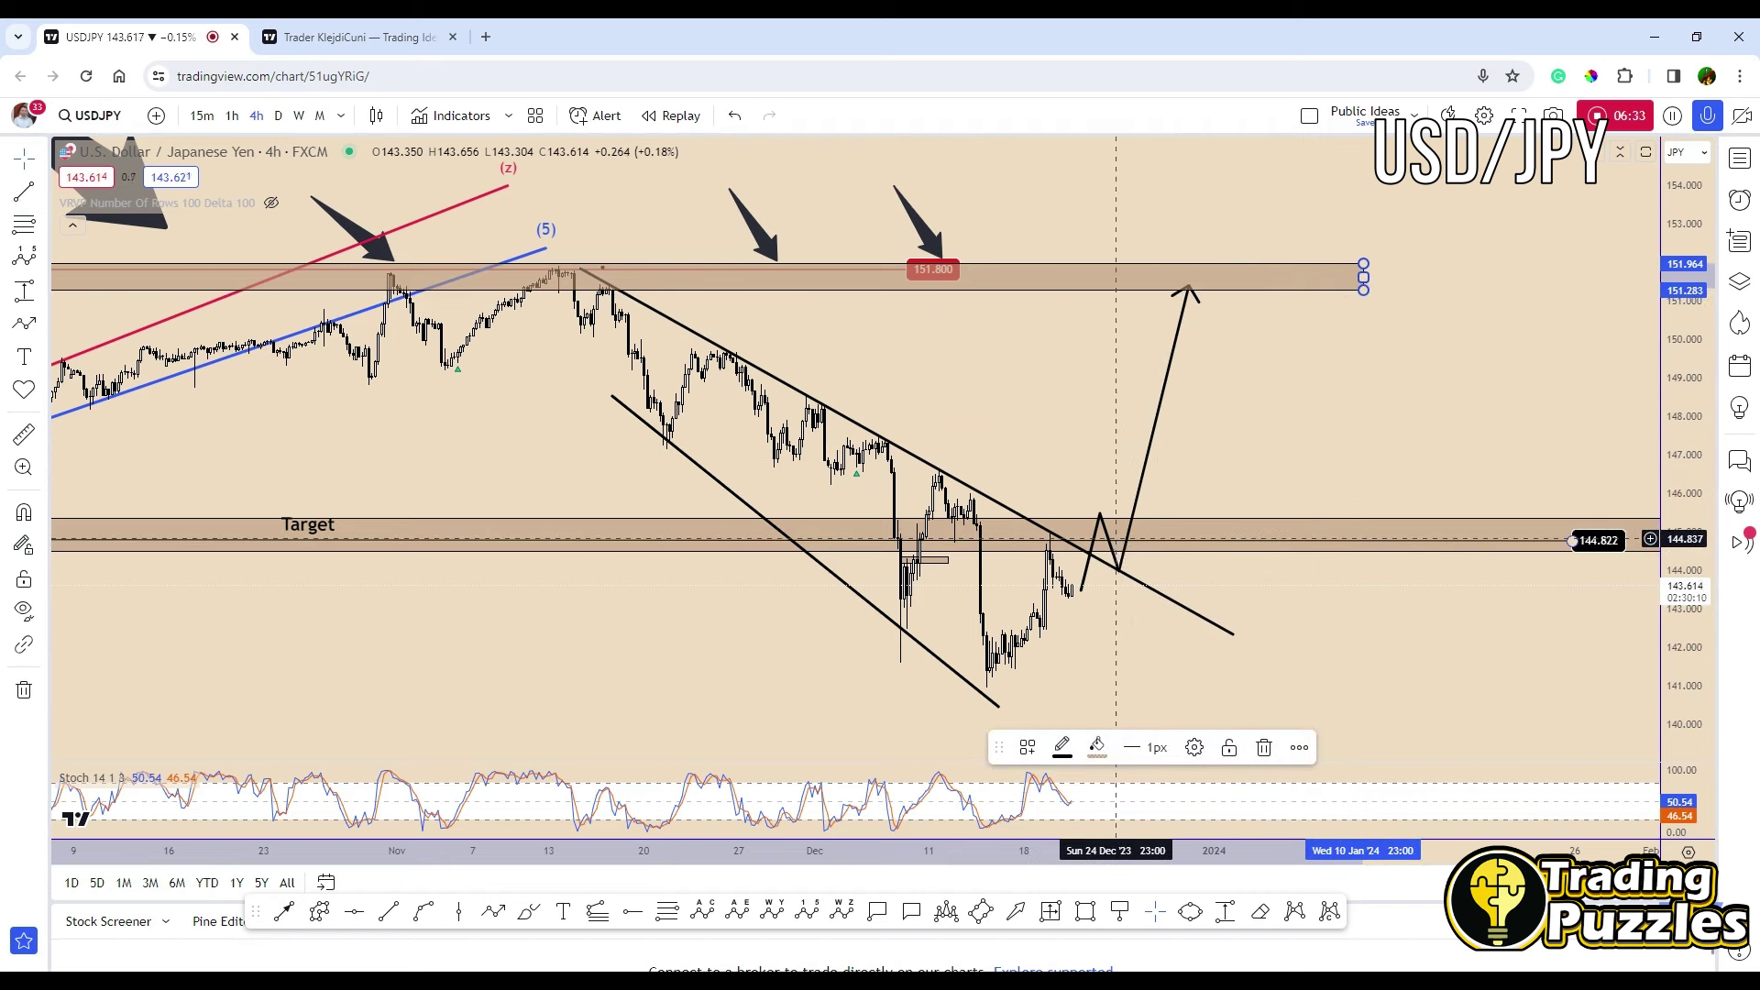
pyautogui.moveTo(1190, 288); pyautogui.dragTo(1201, 275)
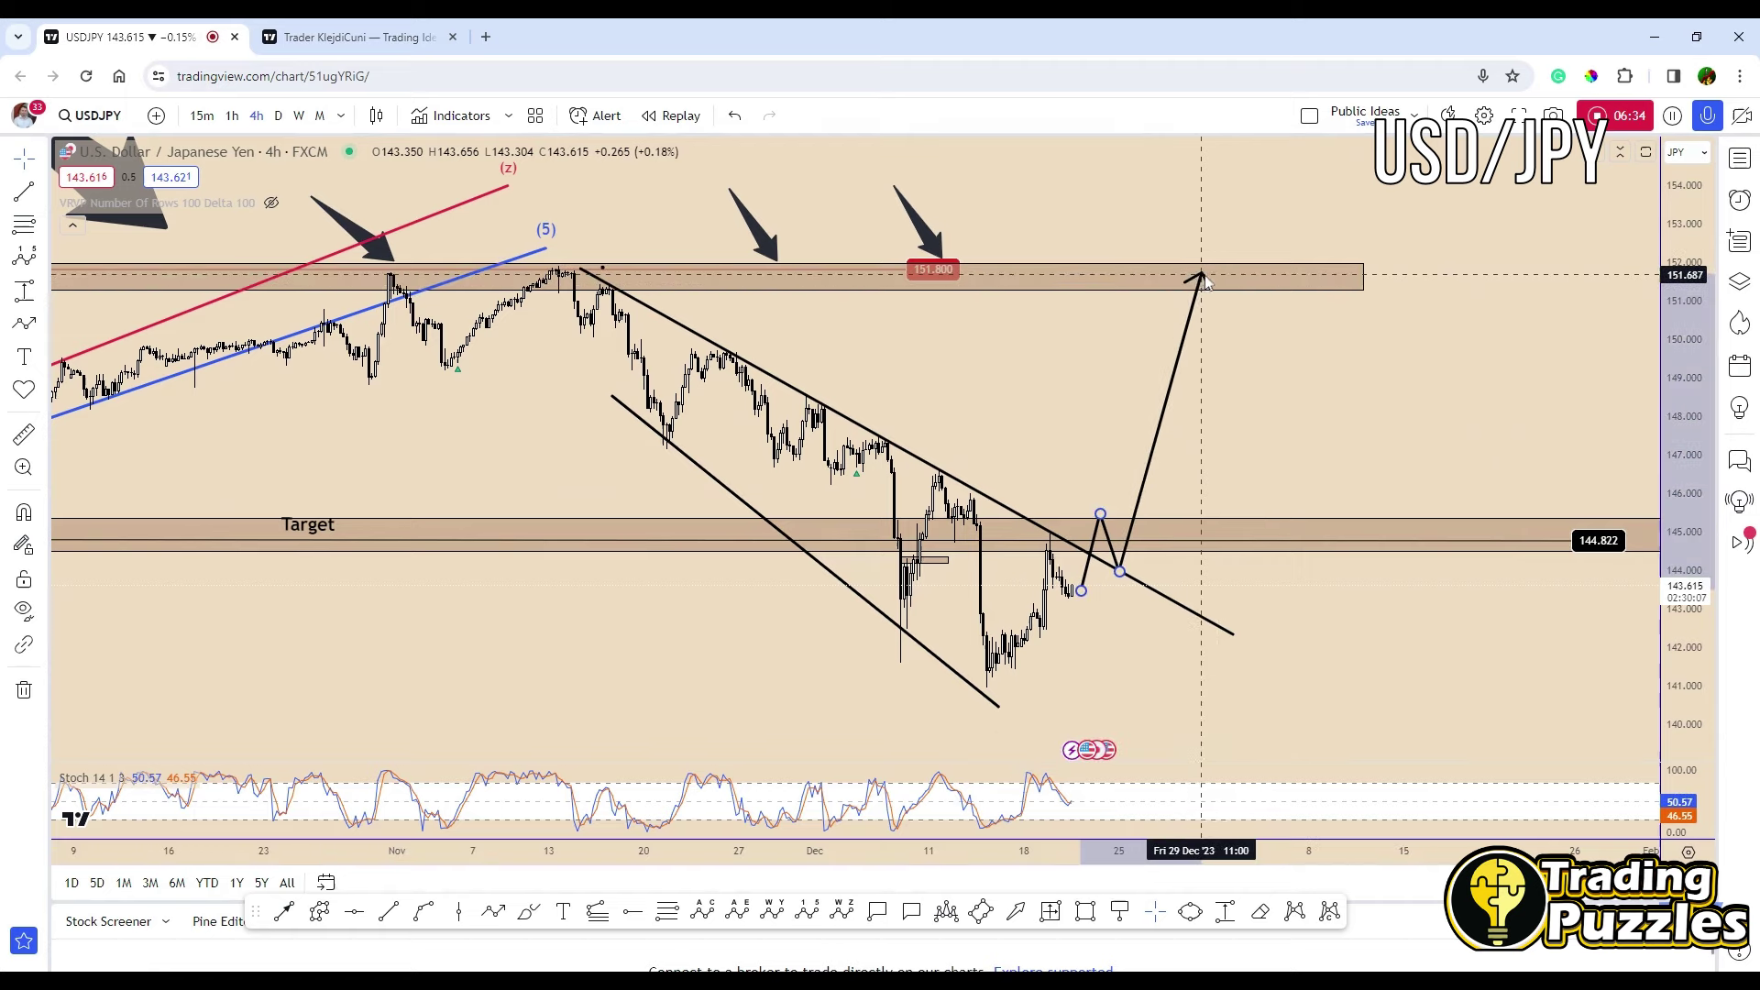
pyautogui.moveTo(1082, 592); pyautogui.dragTo(1085, 584)
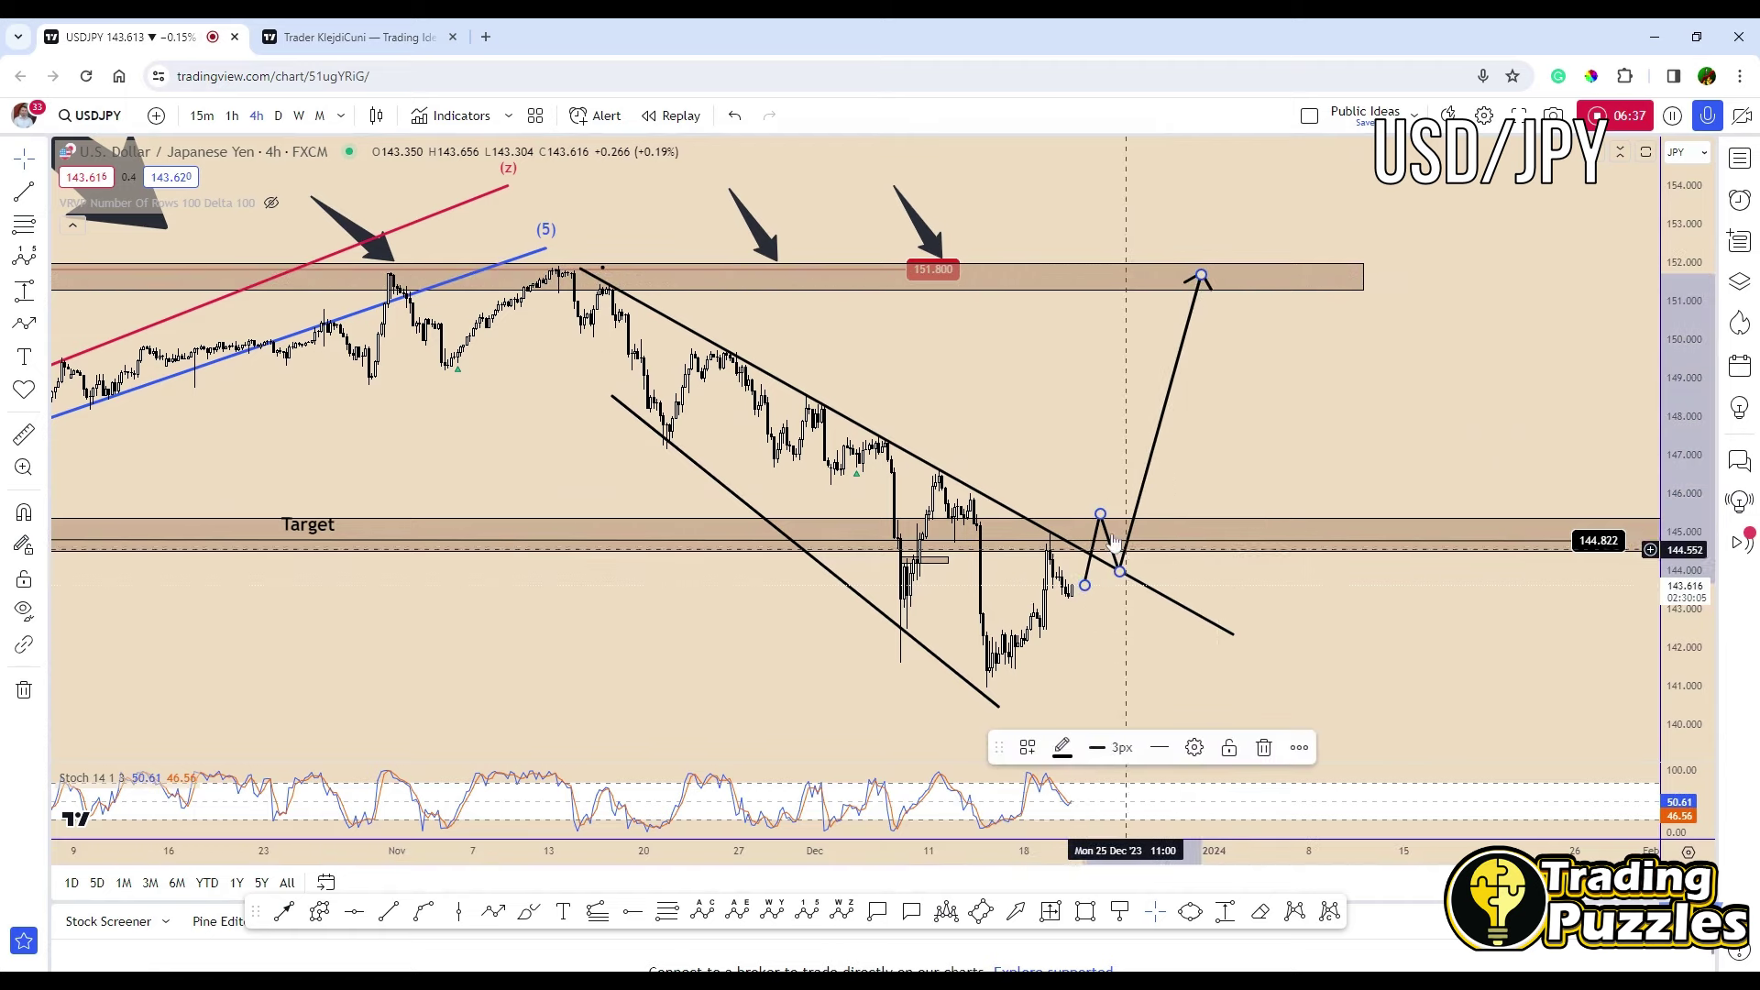
pyautogui.moveTo(1100, 518); pyautogui.dragTo(1096, 513)
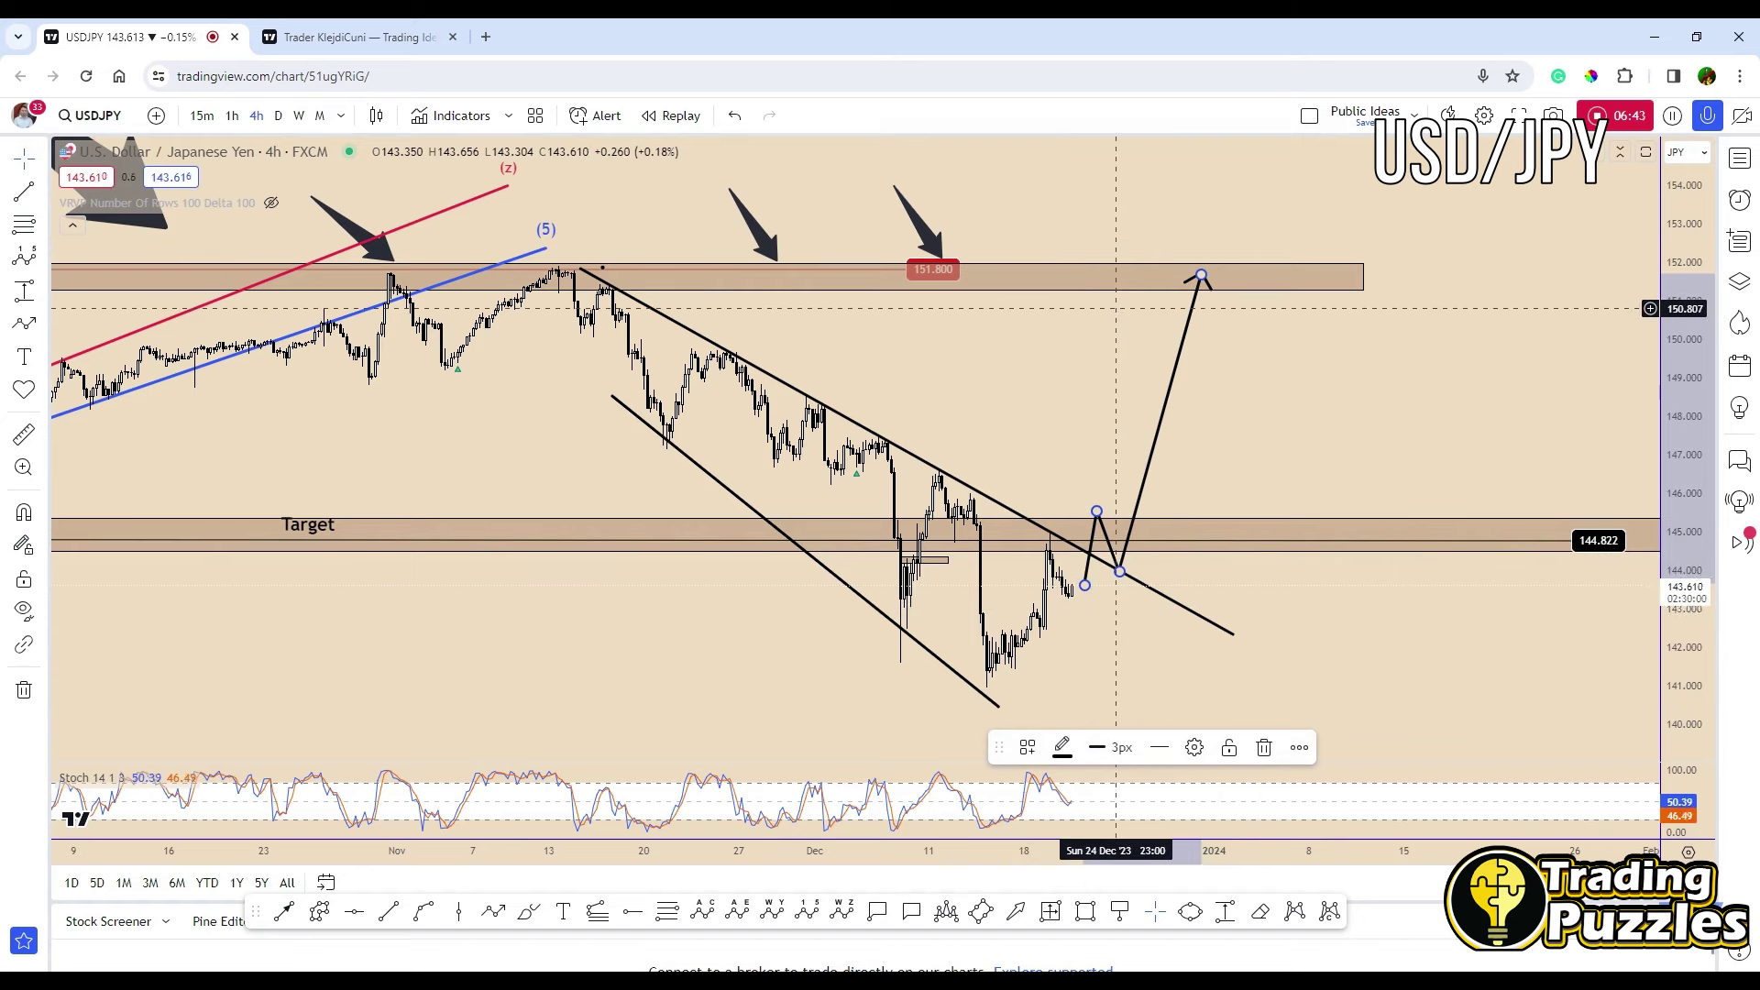
pyautogui.moveTo(1683, 712); pyautogui.dragTo(1684, 721)
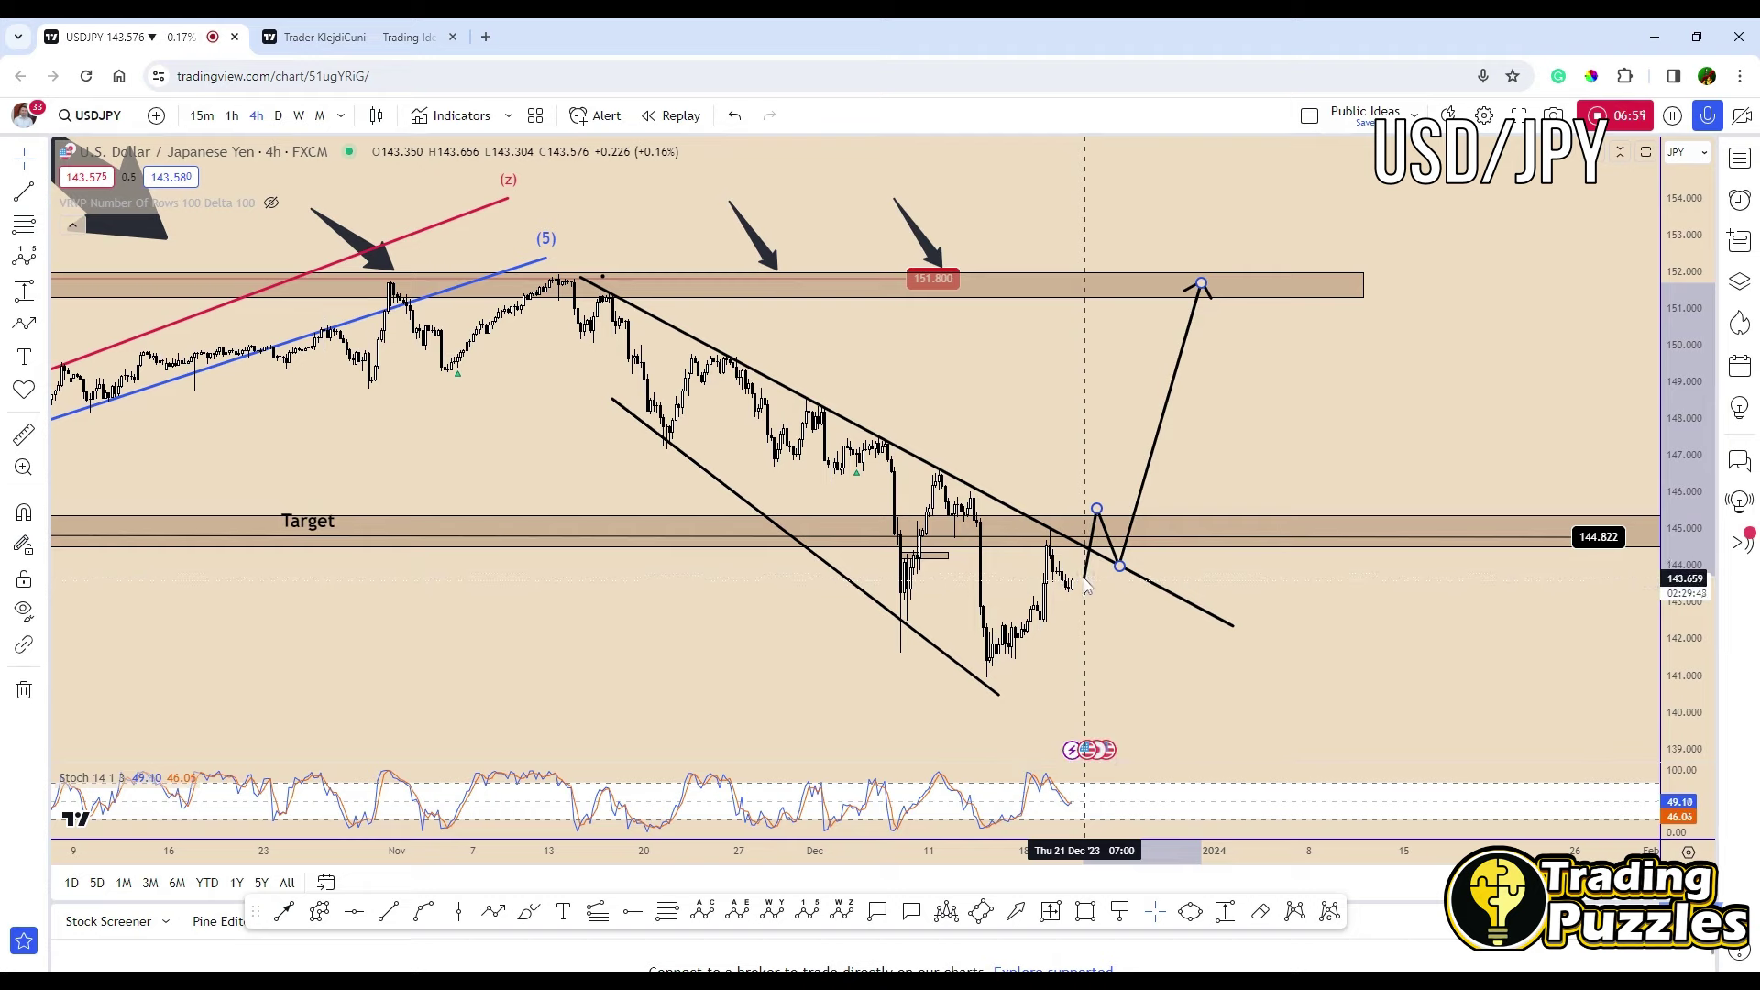
pyautogui.click(1126, 645)
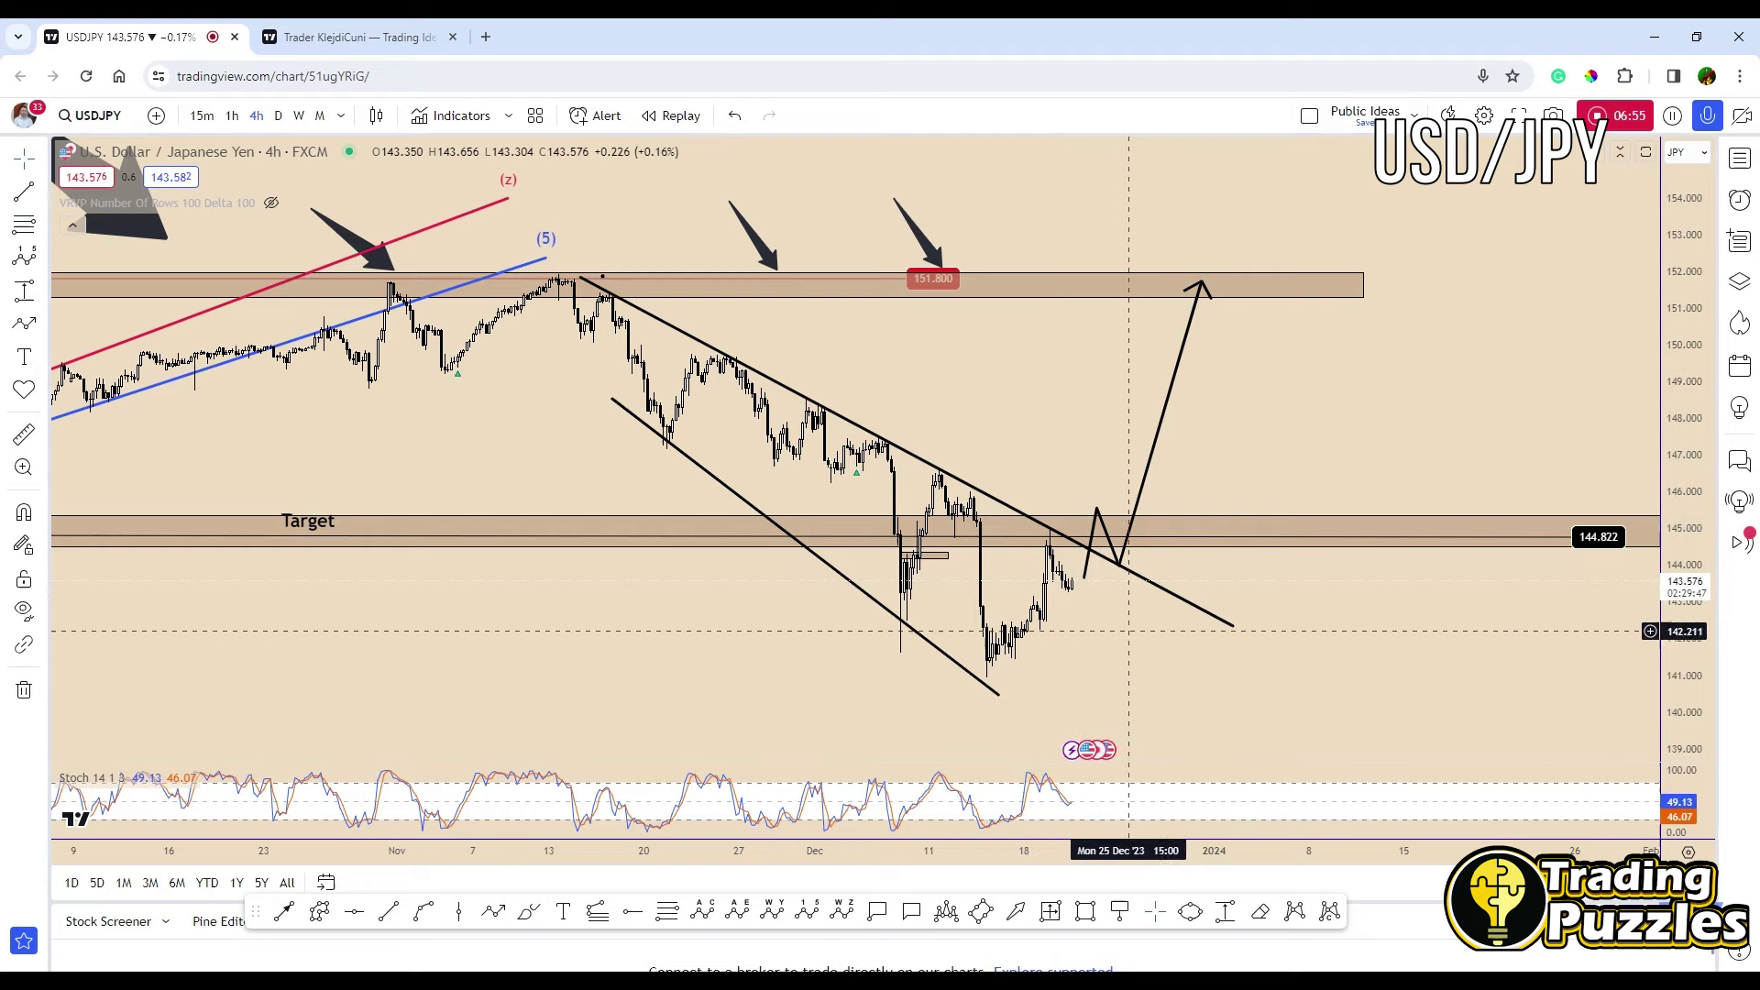
# Brush an arch over the trend-line breakout, a curve up to the resistance zone, and a horizontal stroke along that zone to about 4 January 2024.
pyautogui.click(530, 913)
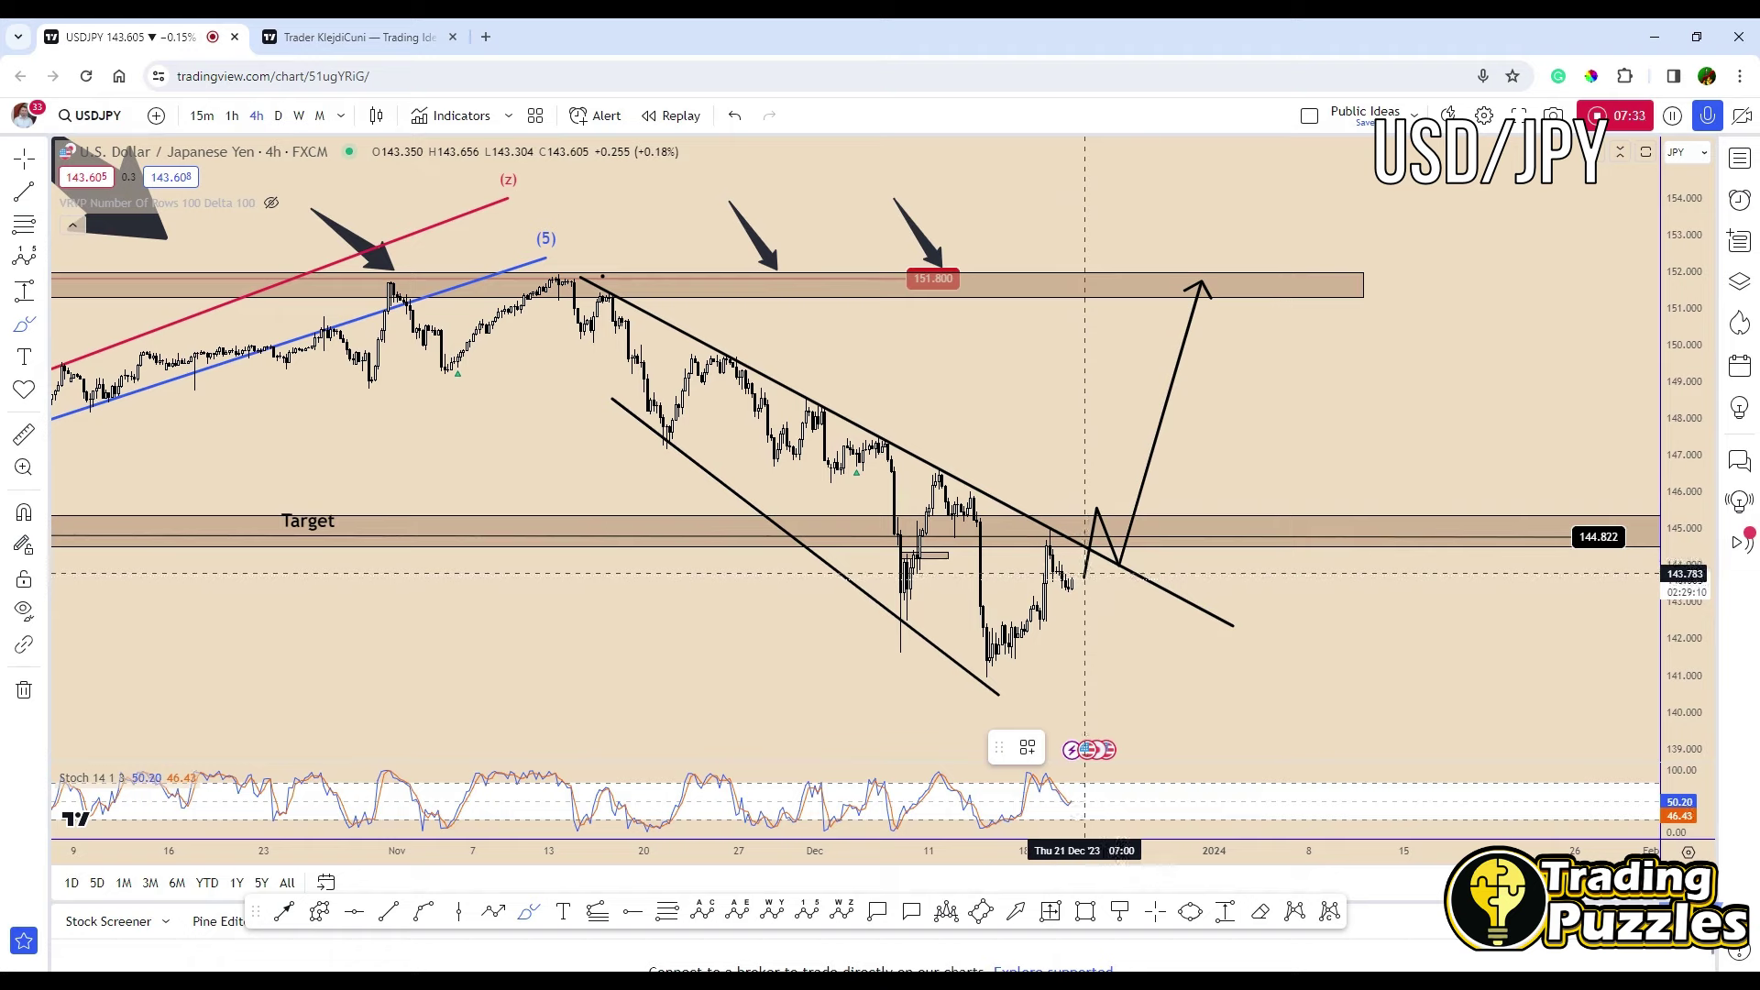
pyautogui.moveTo(1072, 579)
pyautogui.mouseDown()
pyautogui.moveTo(1108, 524)
pyautogui.moveTo(1126, 556)
pyautogui.mouseUp()
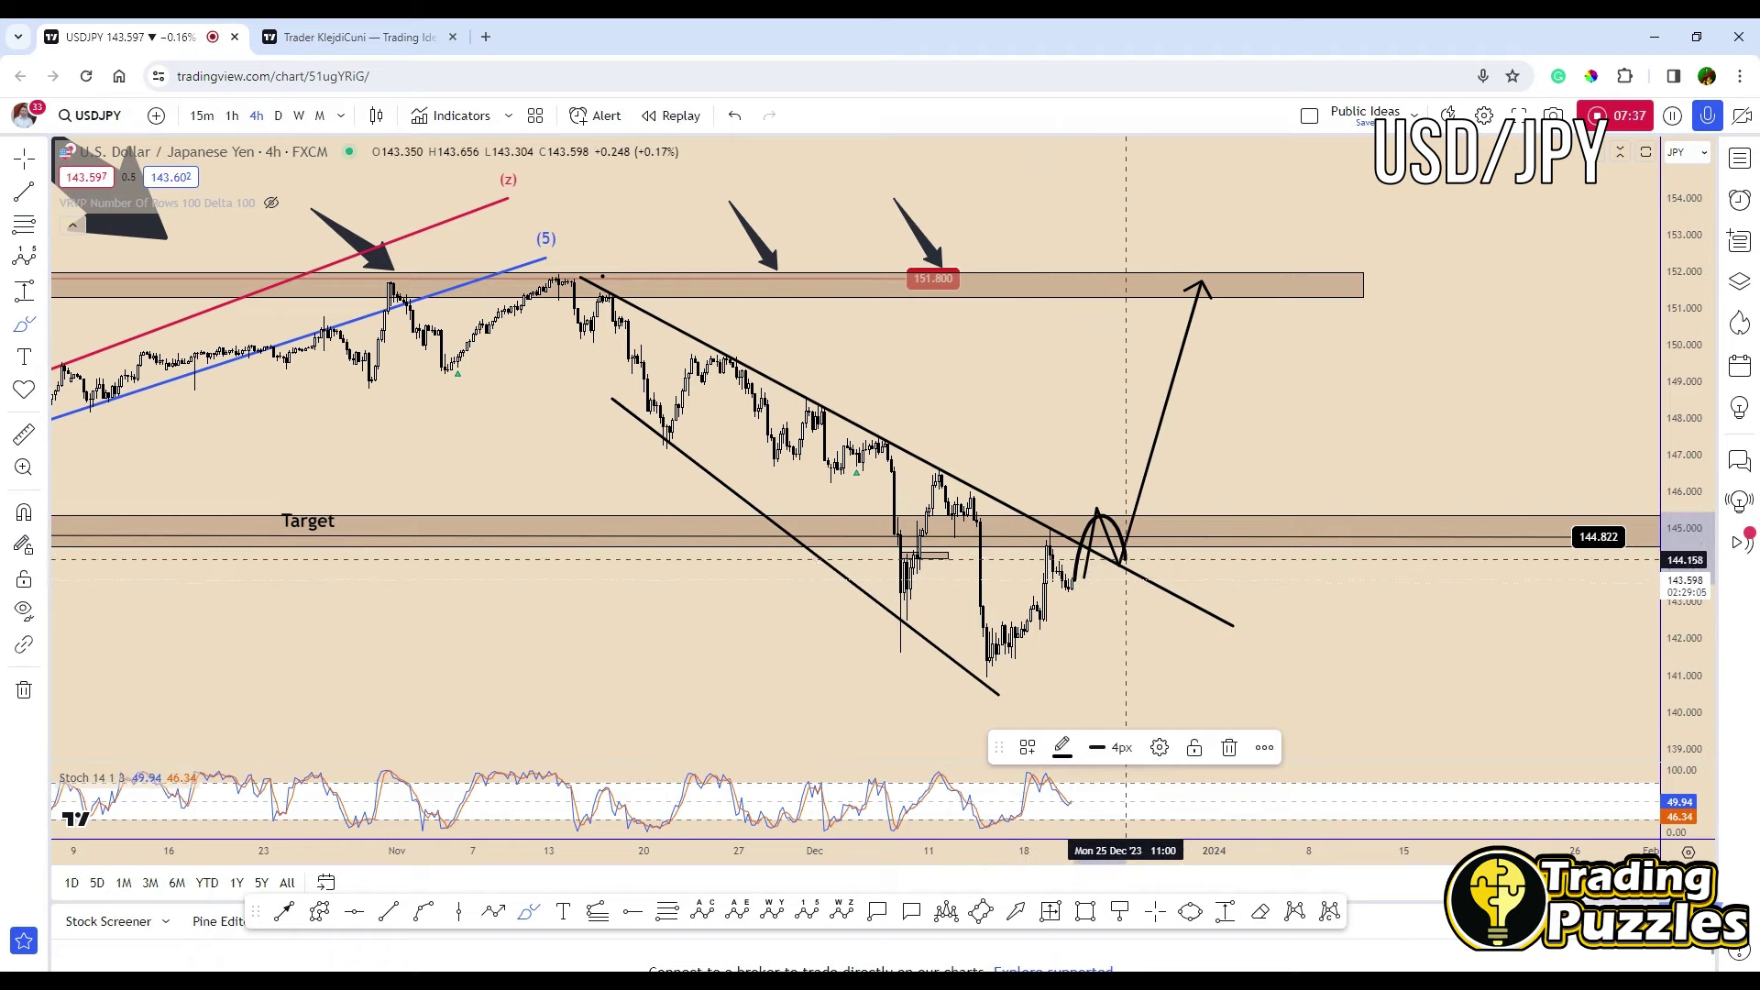
pyautogui.moveTo(1132, 560); pyautogui.dragTo(1240, 281)
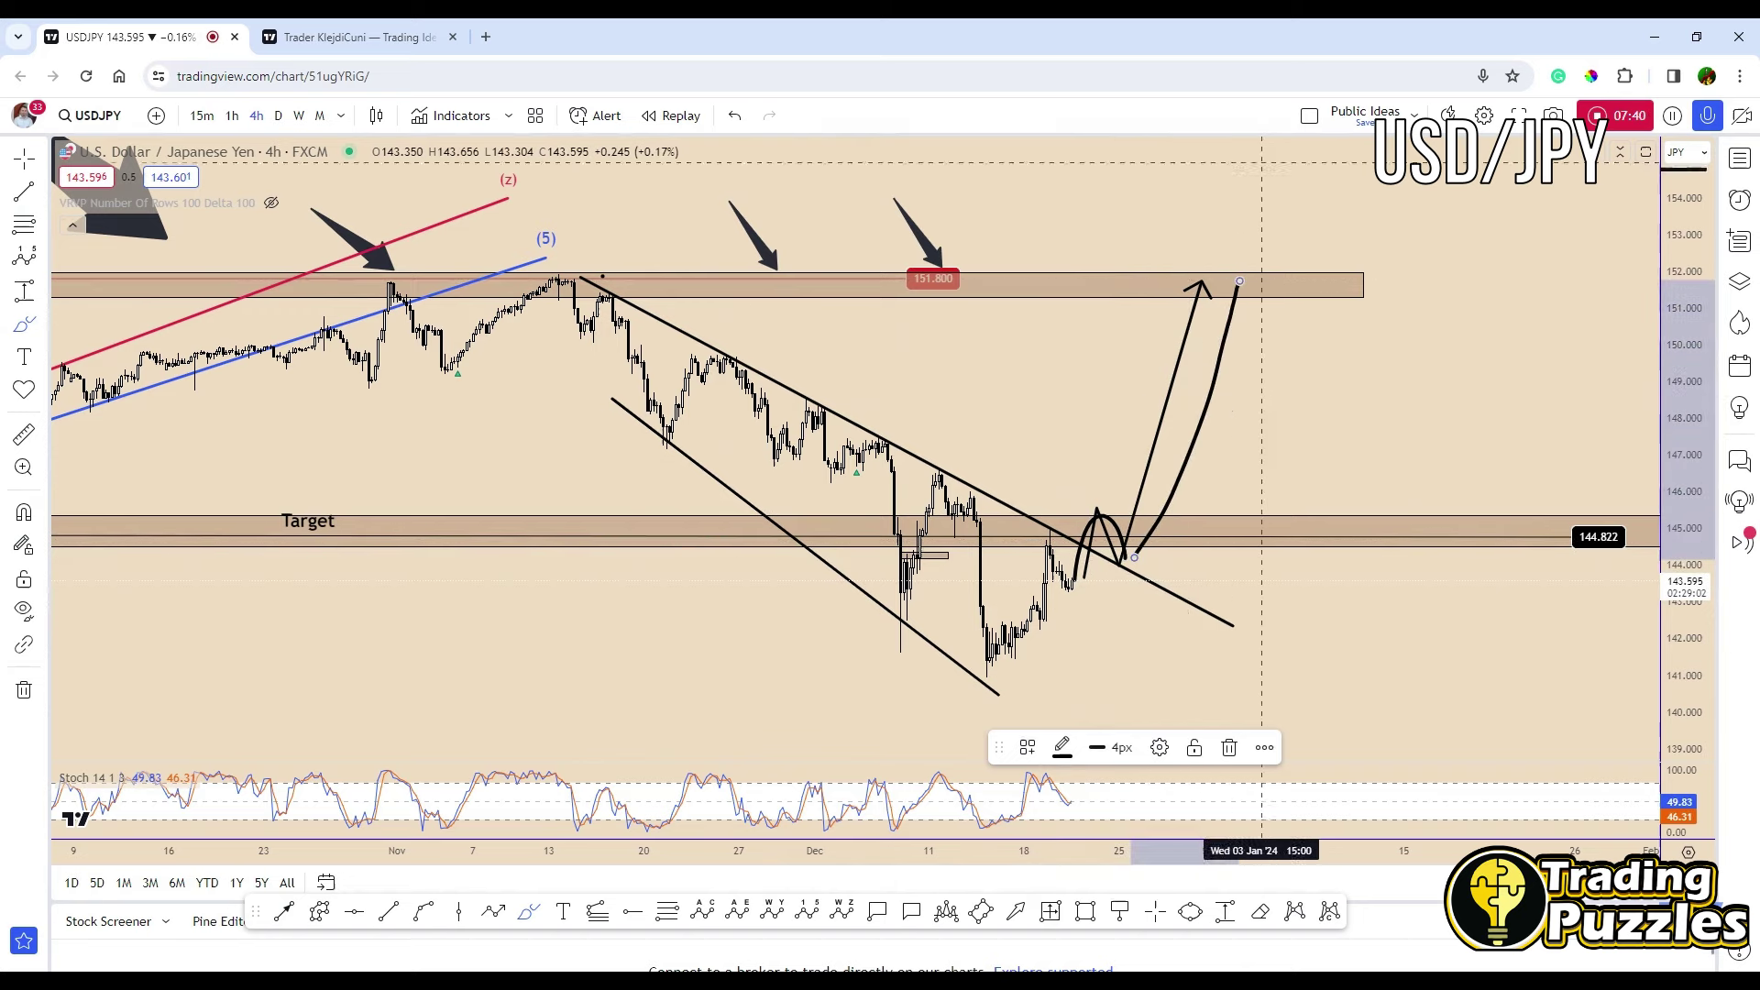
pyautogui.moveTo(568, 284); pyautogui.dragTo(1283, 284)
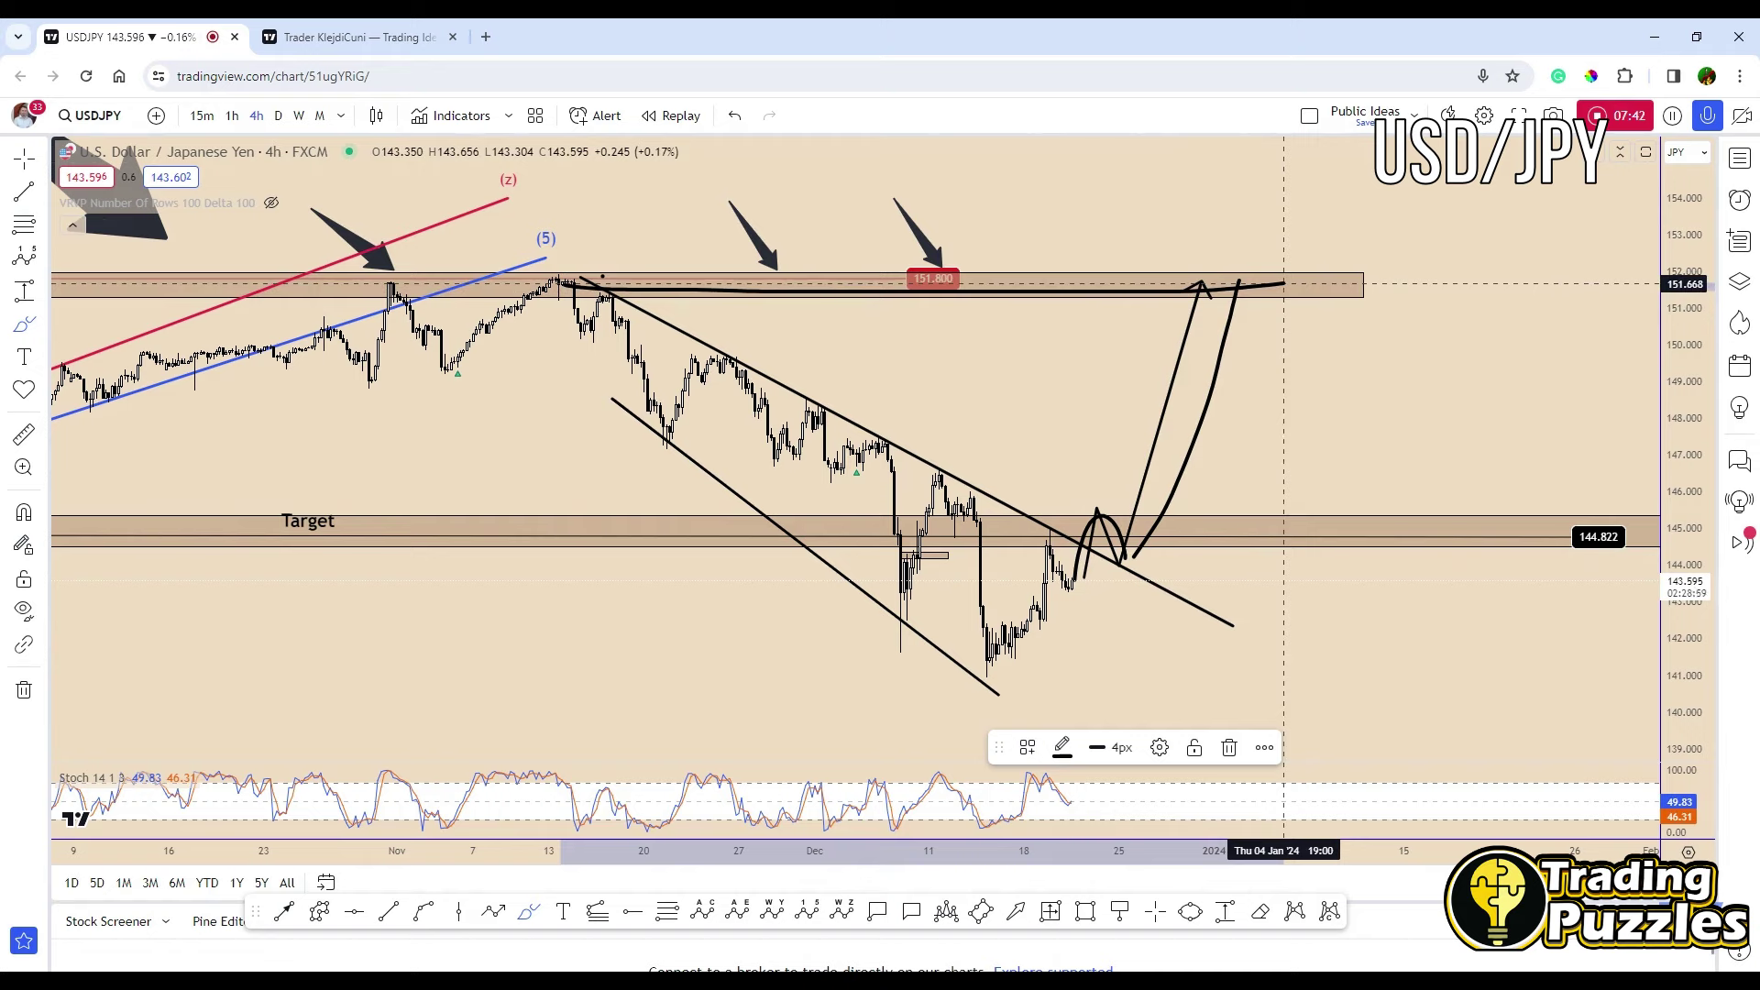
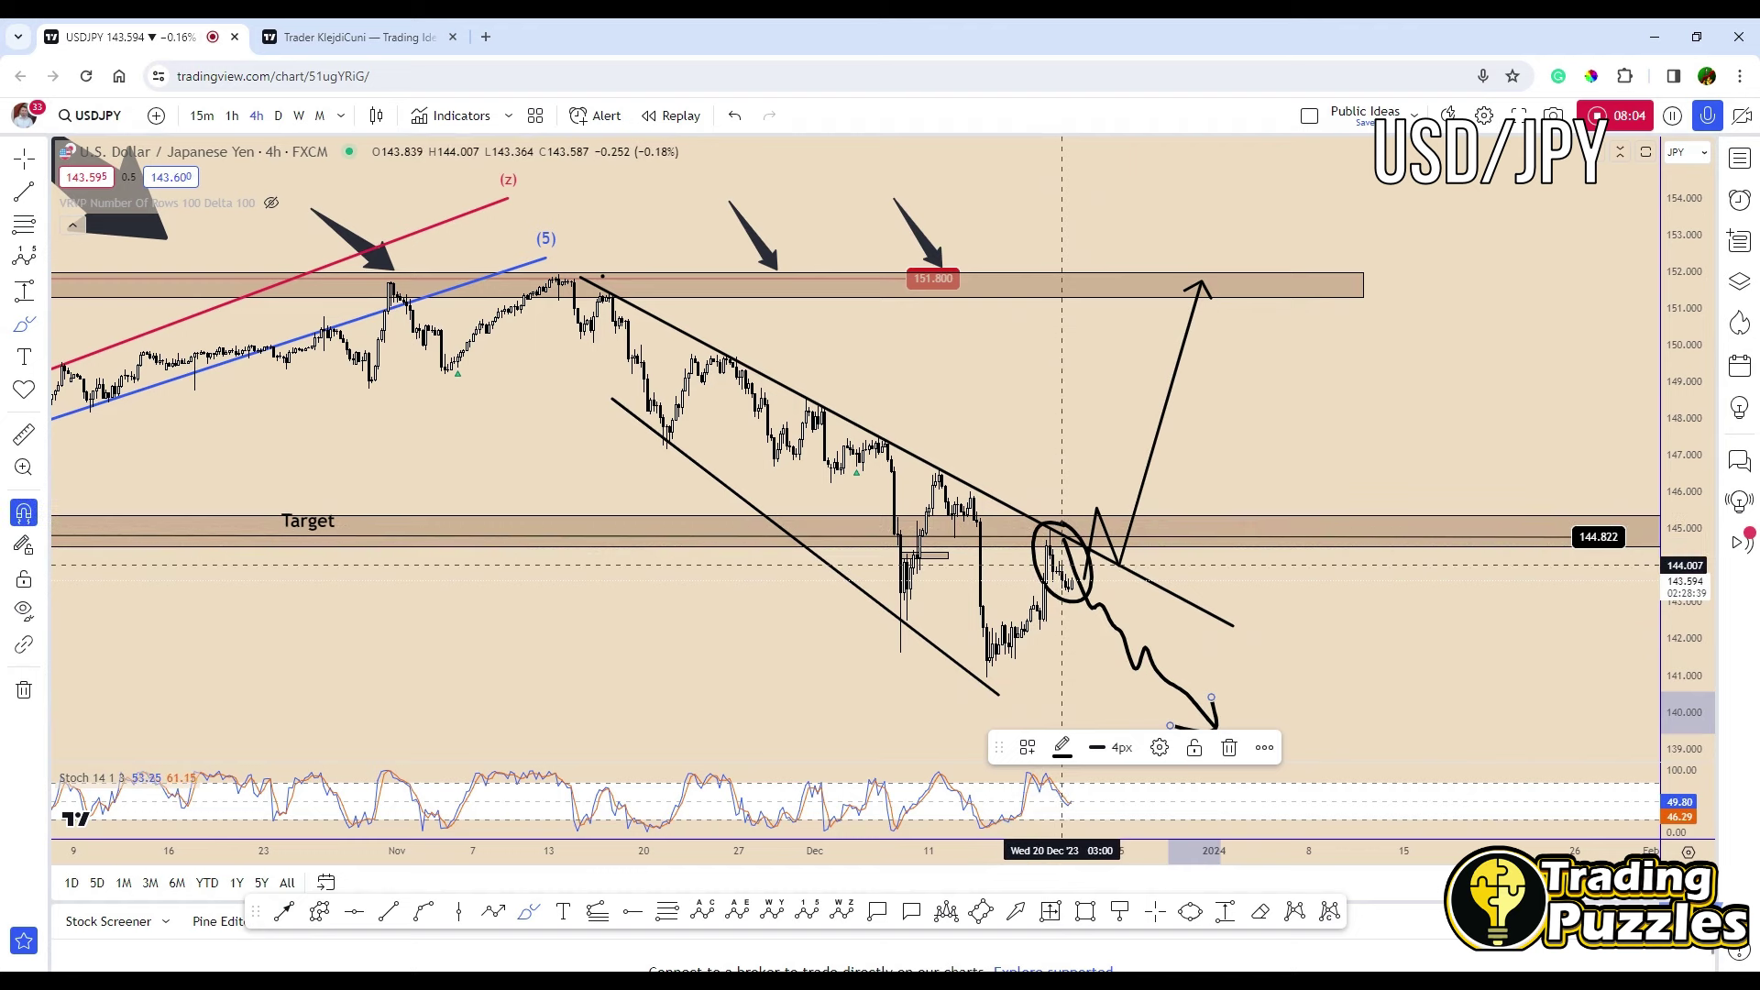
# Undo the brush marks around the latest price, and brush an arch over the trend-line breakout with a curve up to the resistance zone.
pyautogui.hotkey('ctrl', 'z')
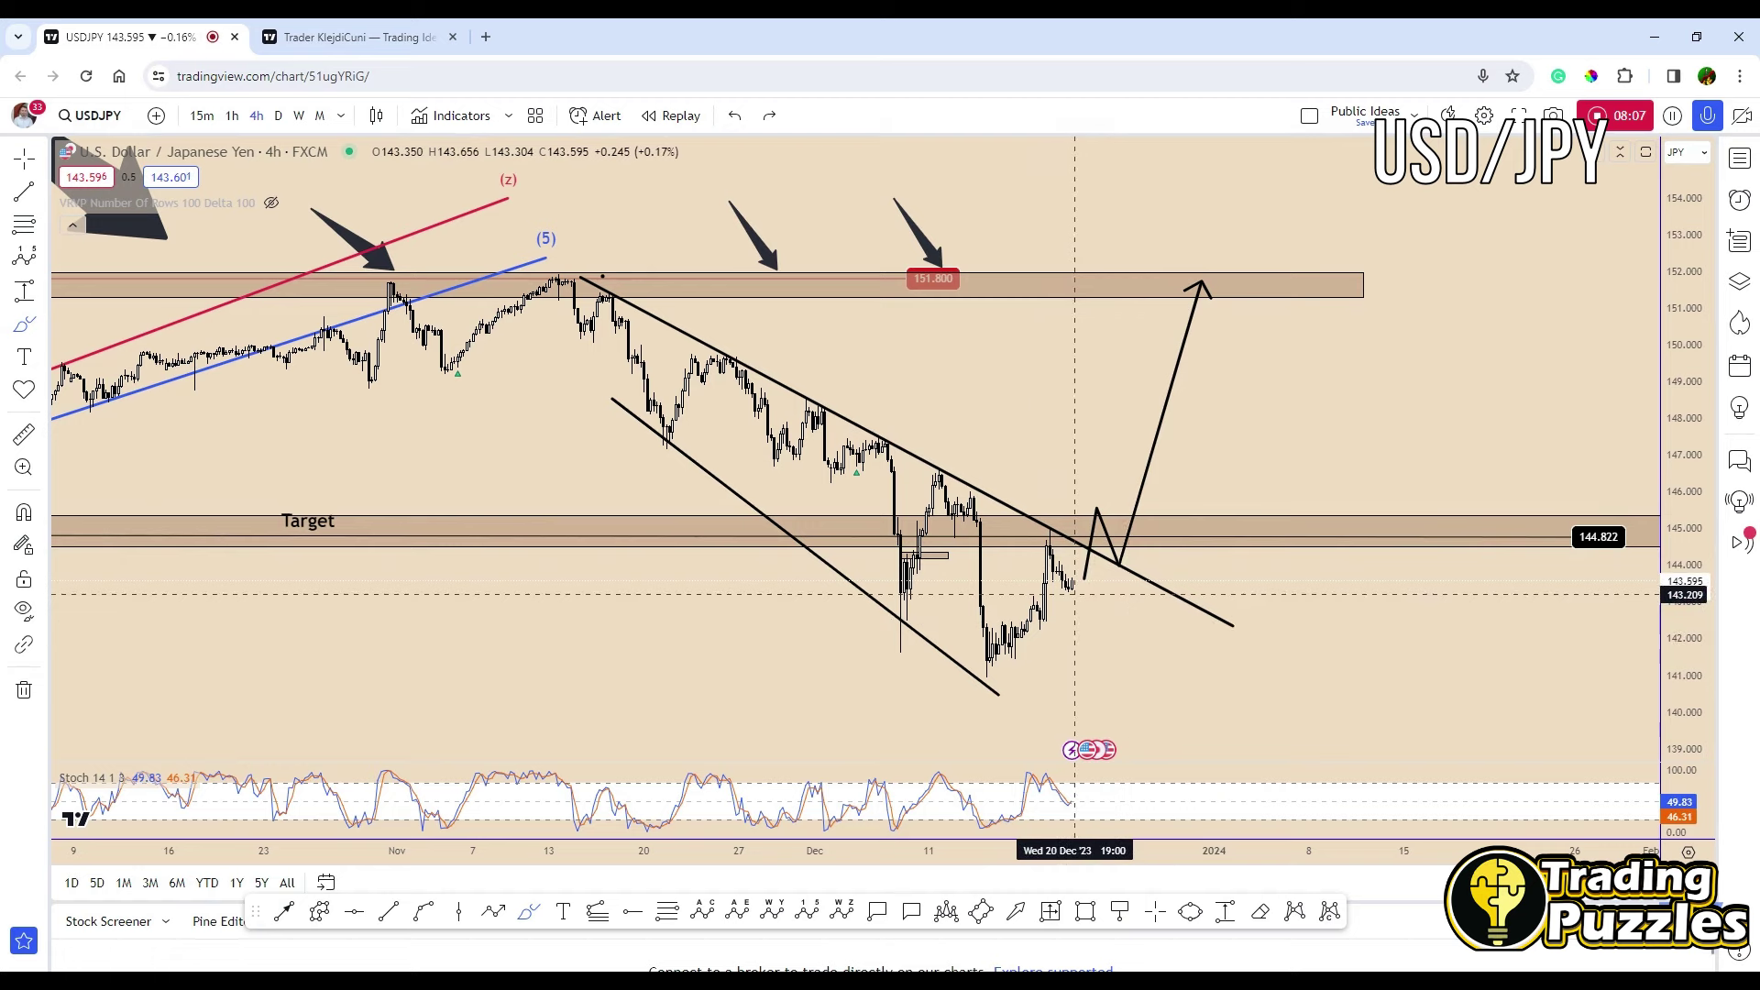
pyautogui.scroll(4, 1078, 620)
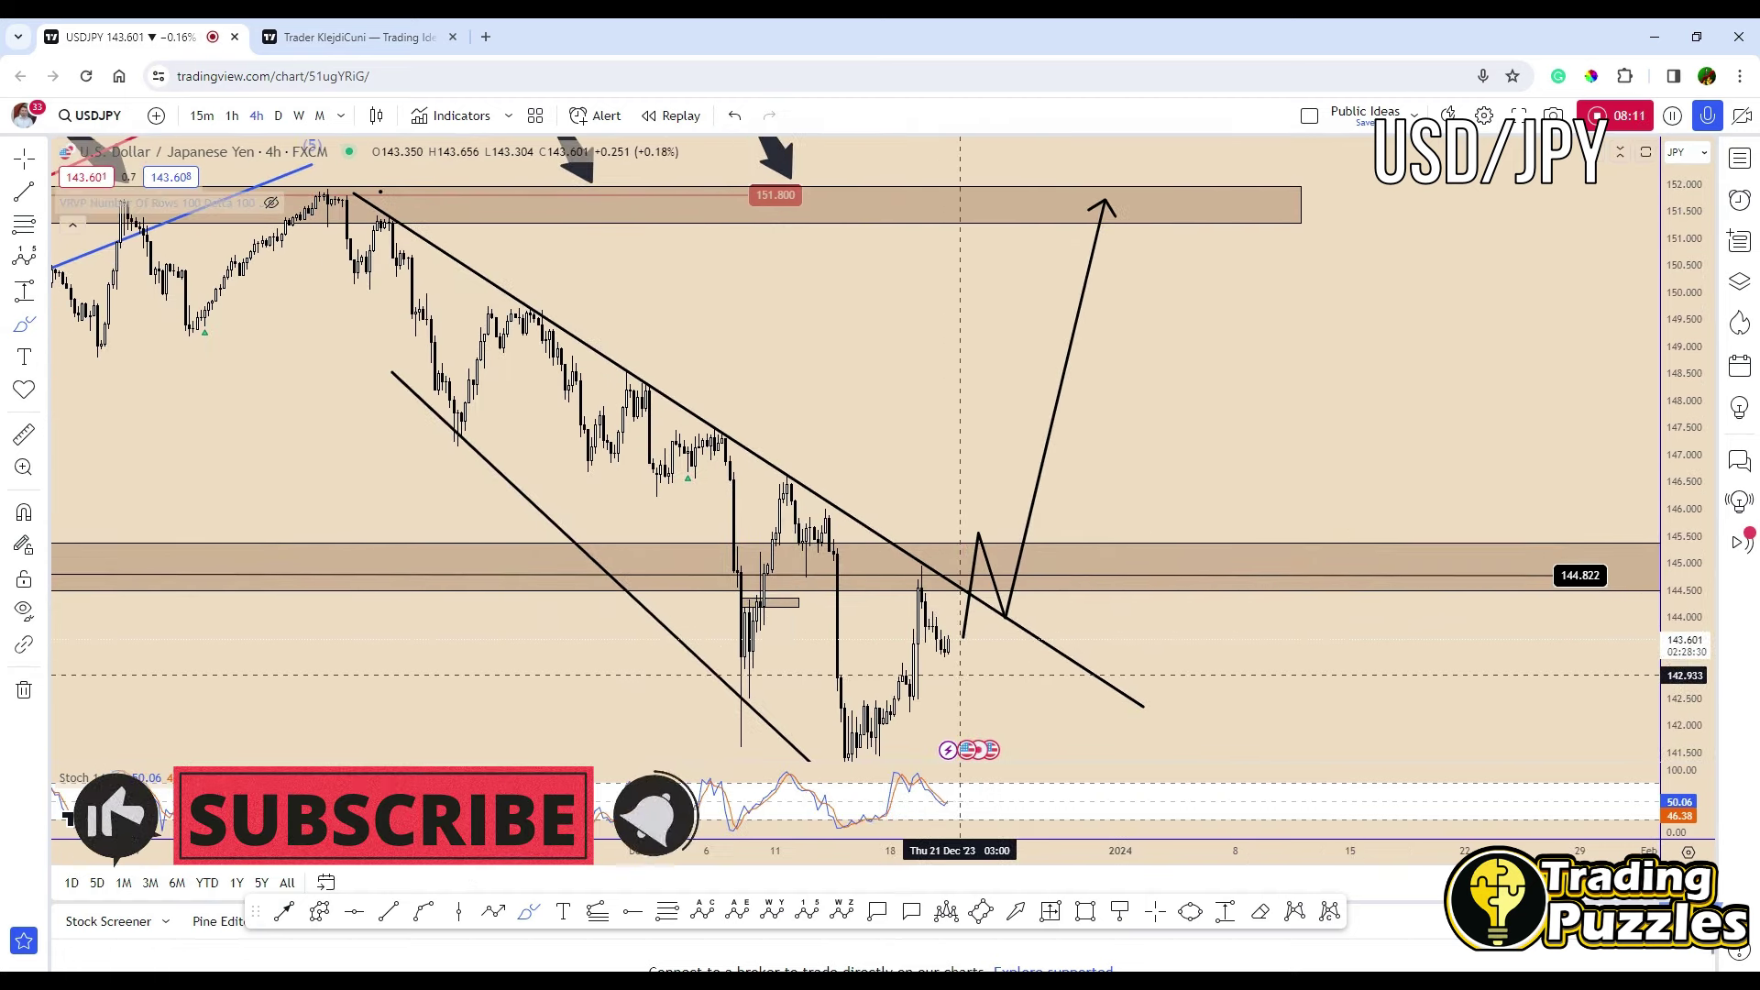
pyautogui.scroll(1, 889, 642)
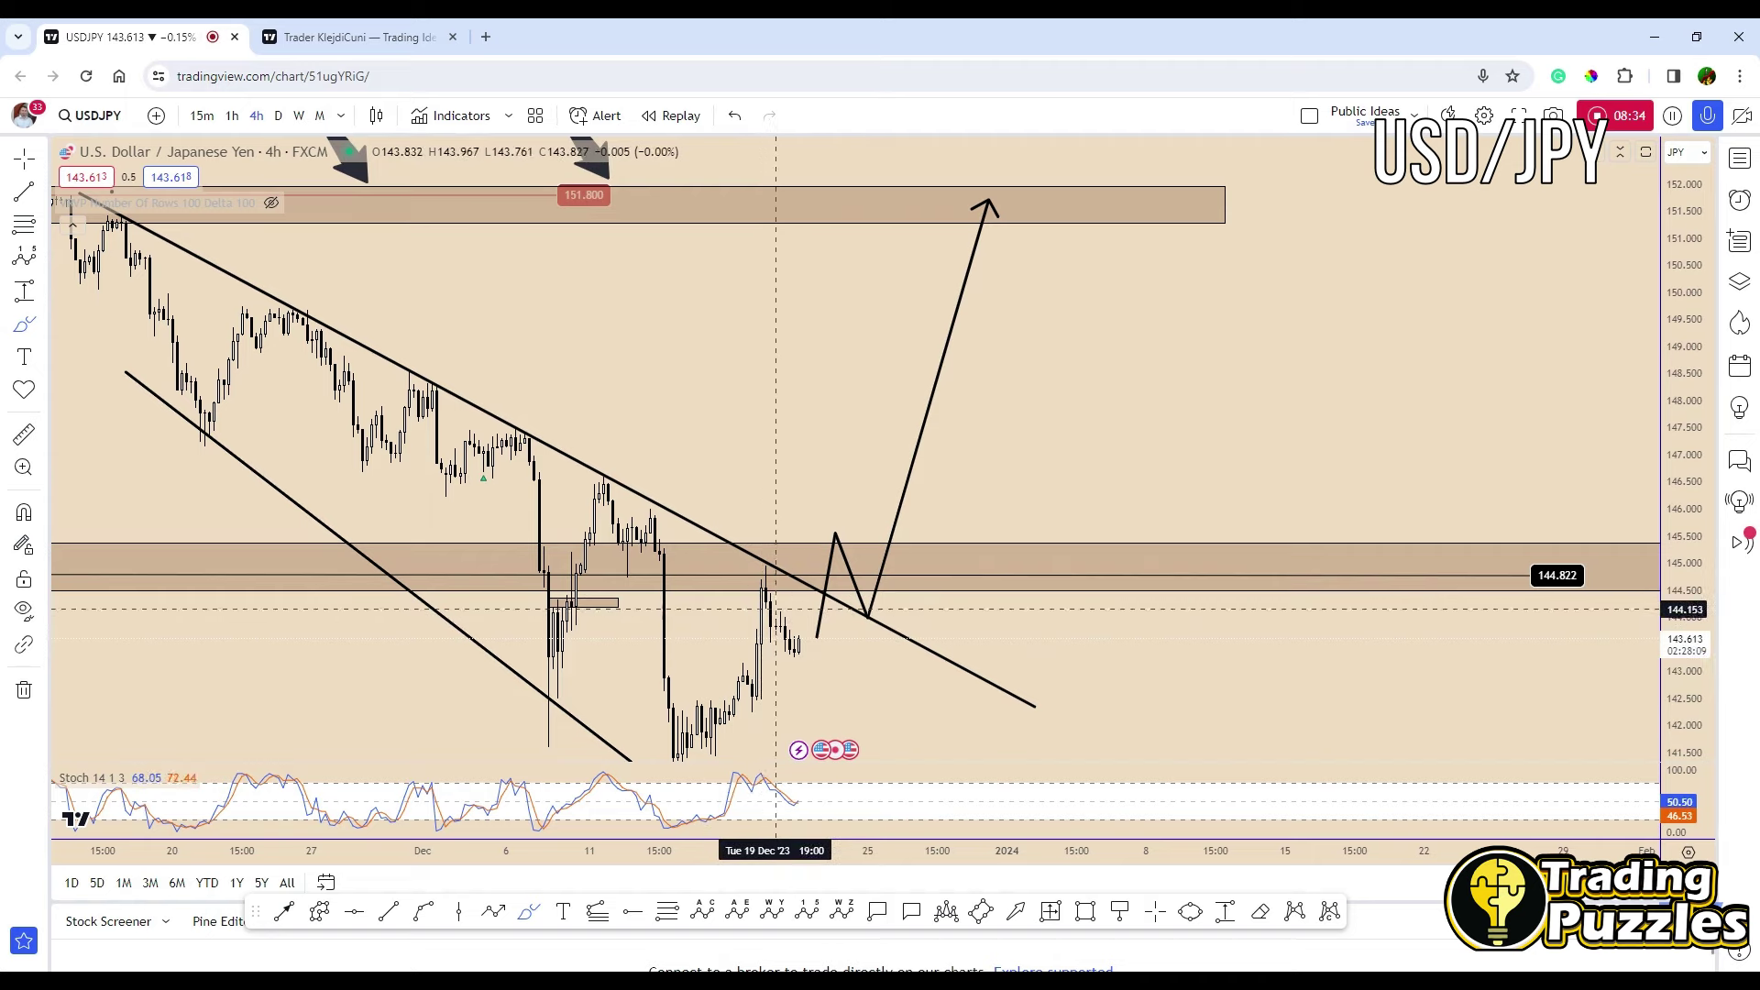
pyautogui.moveTo(799, 640)
pyautogui.mouseDown()
pyautogui.moveTo(814, 551)
pyautogui.moveTo(839, 583)
pyautogui.mouseUp()
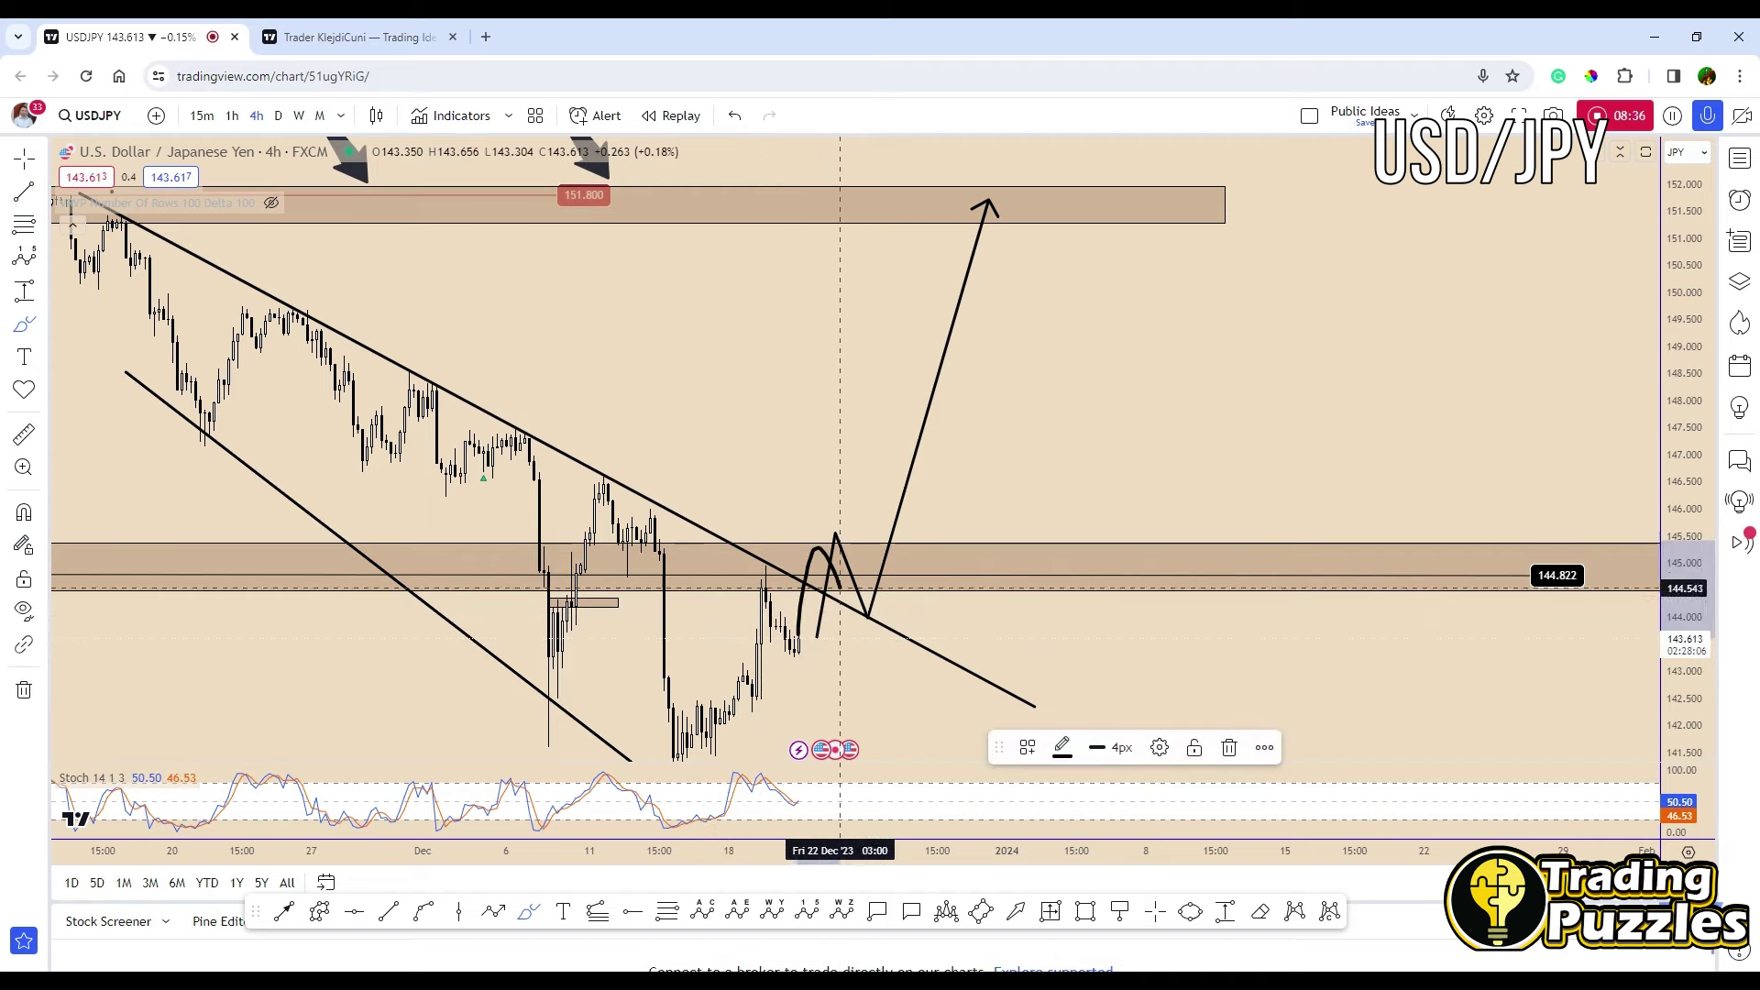
pyautogui.moveTo(845, 600)
pyautogui.mouseDown()
pyautogui.moveTo(958, 257)
pyautogui.moveTo(956, 193)
pyautogui.moveTo(1082, 203)
pyautogui.mouseUp()
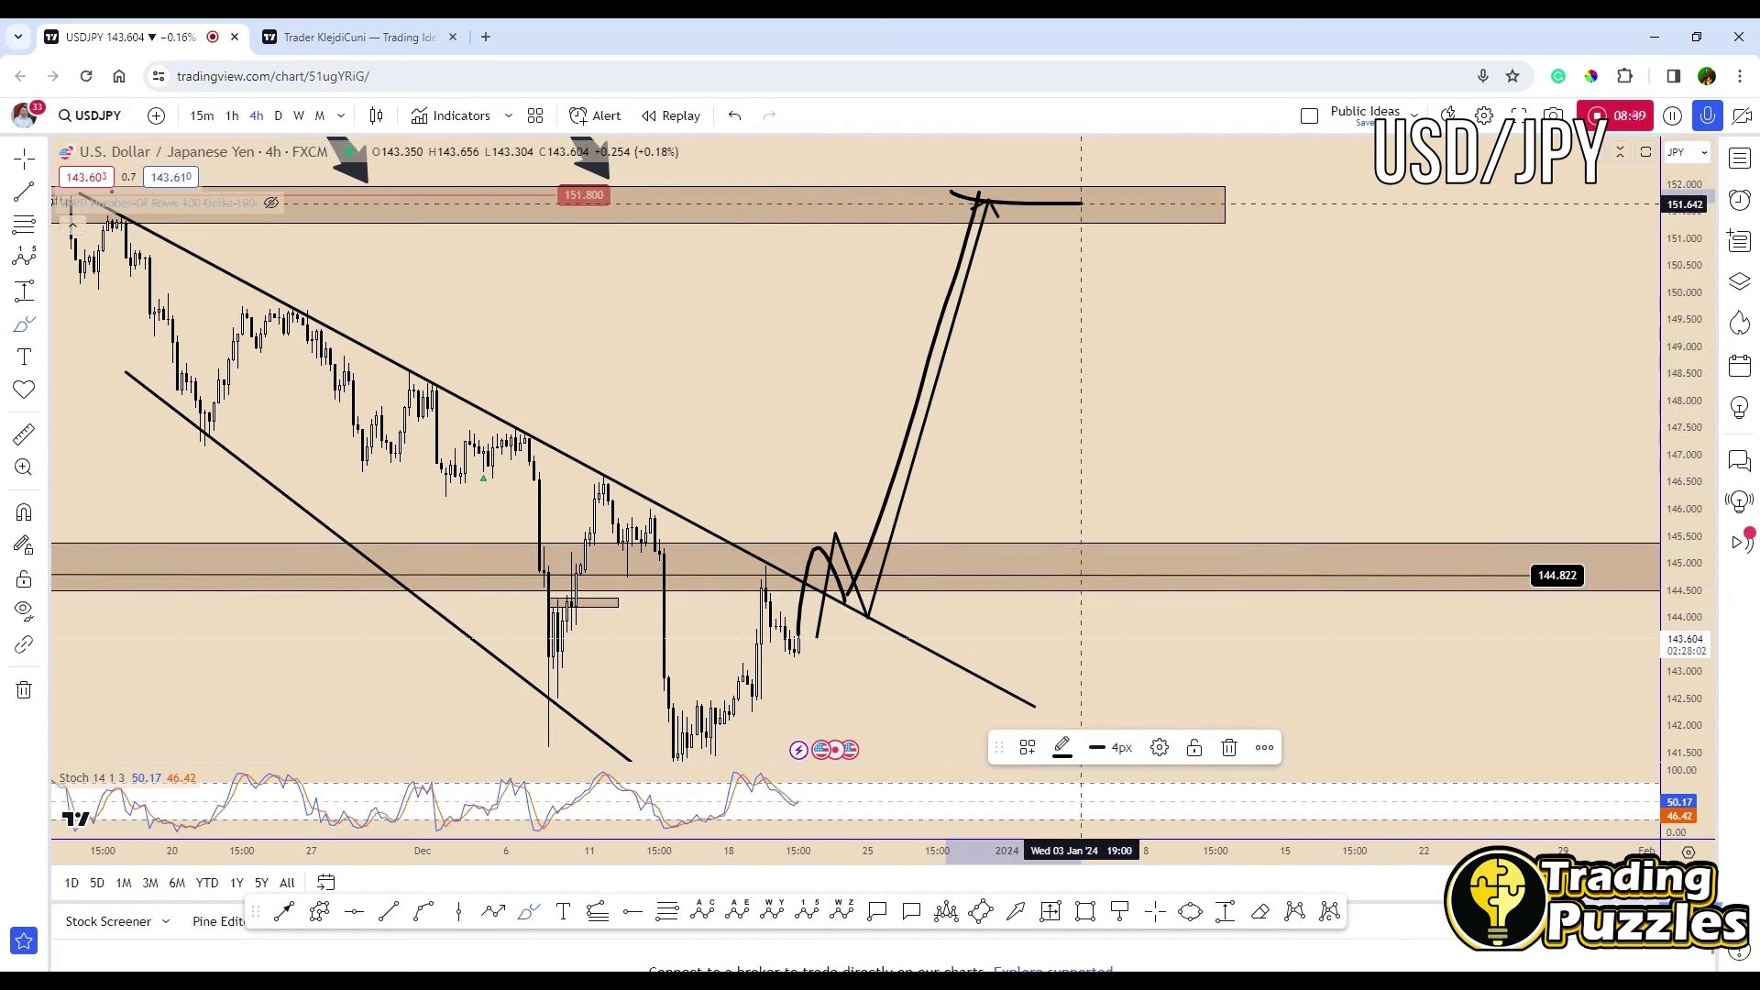
# Switch the chart to the daily timeframe and move the rebound path's endpoint to about 151.21 on 8 January 2024.
pyautogui.click(278, 117)
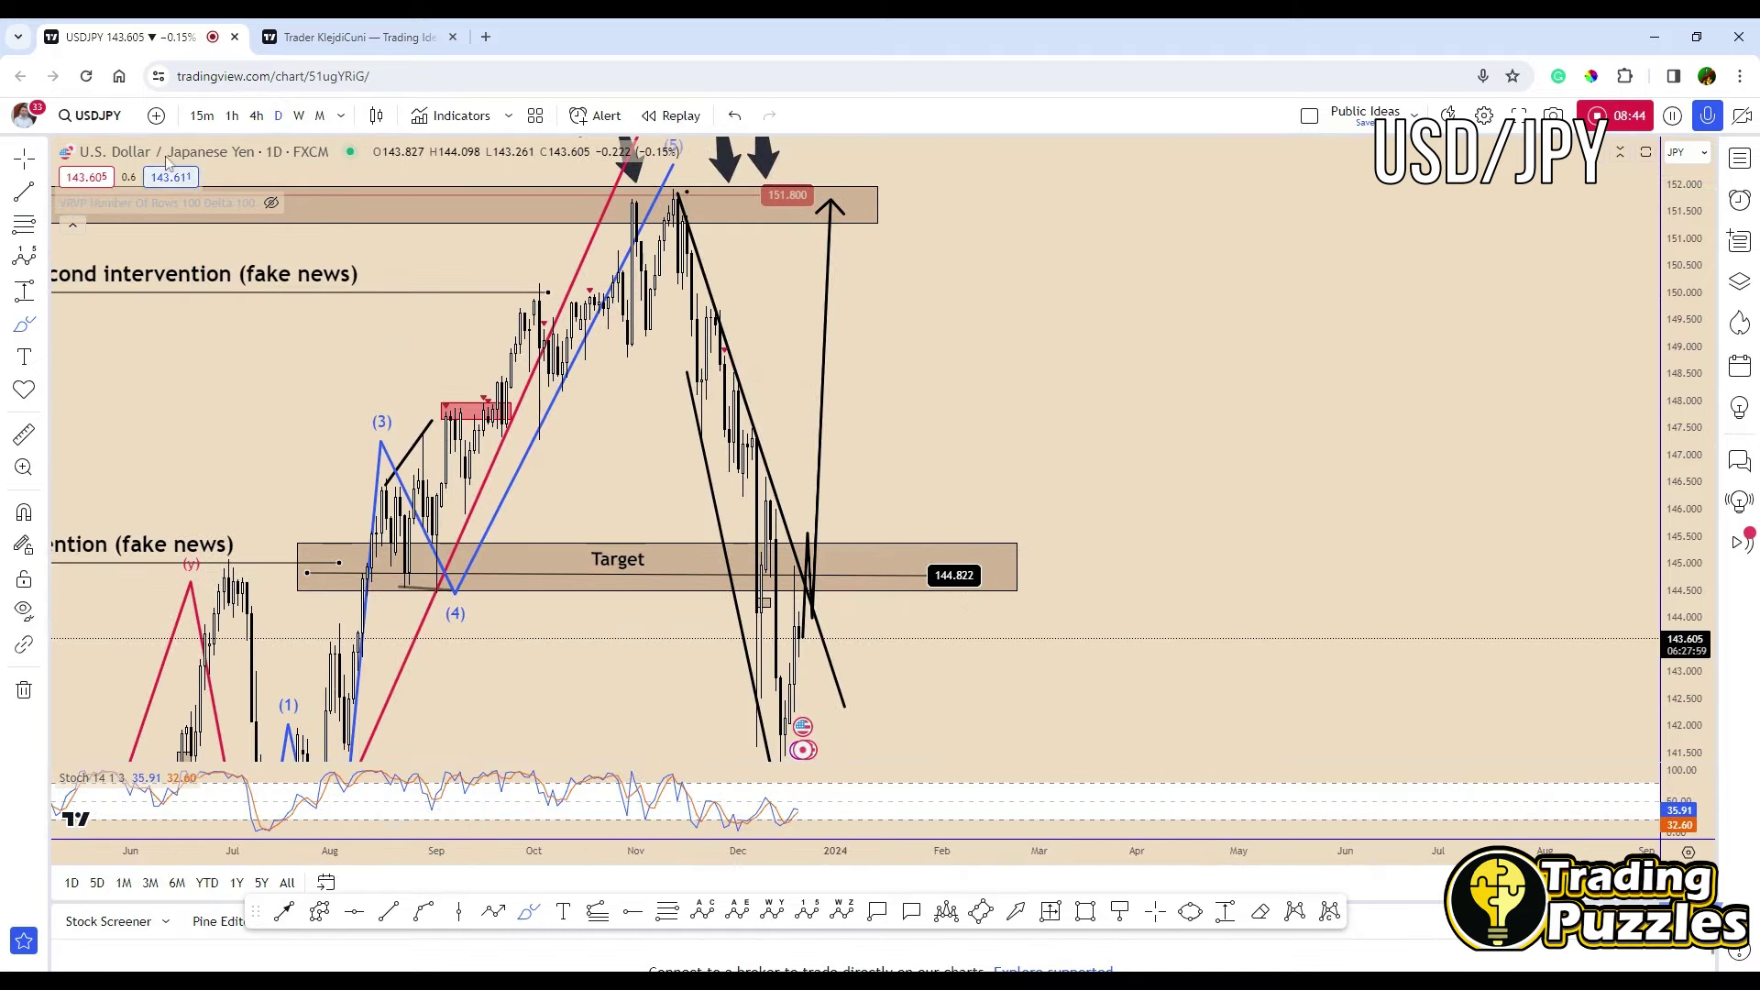
pyautogui.click(25, 160)
pyautogui.moveTo(983, 314); pyautogui.dragTo(1463, 365)
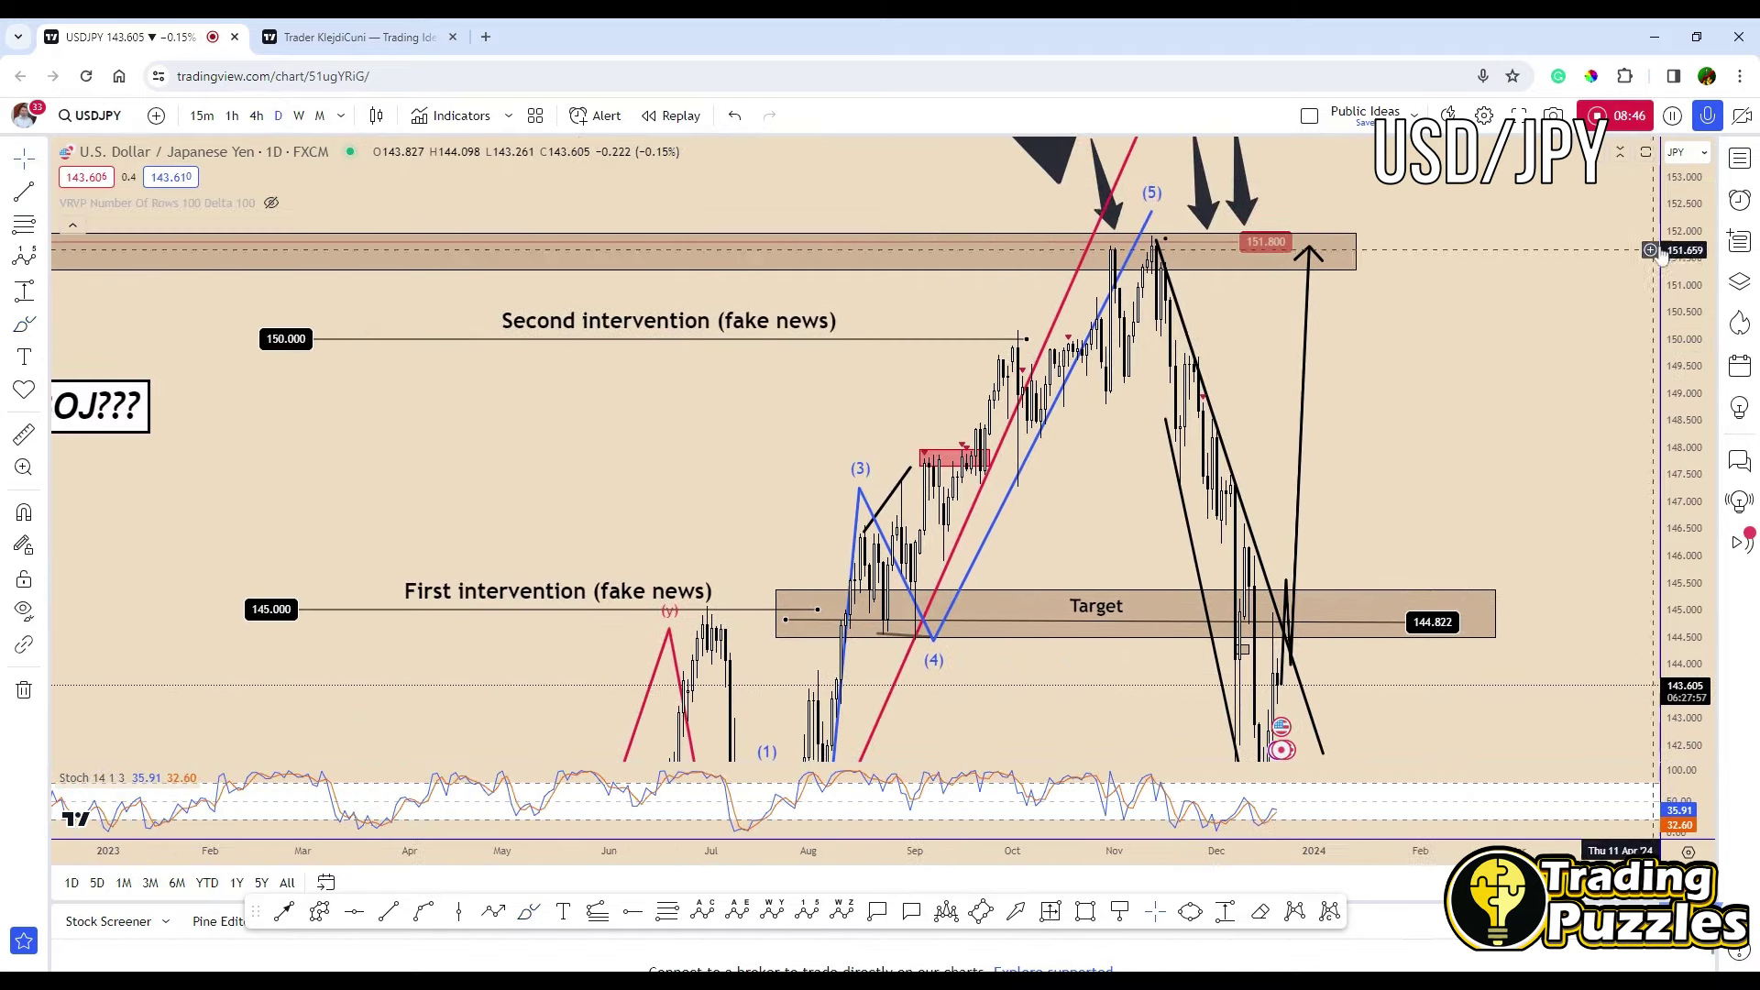
pyautogui.moveTo(1618, 286); pyautogui.dragTo(1624, 379)
pyautogui.moveTo(1671, 498); pyautogui.dragTo(1651, 639)
pyautogui.scroll(-2, 911, 416)
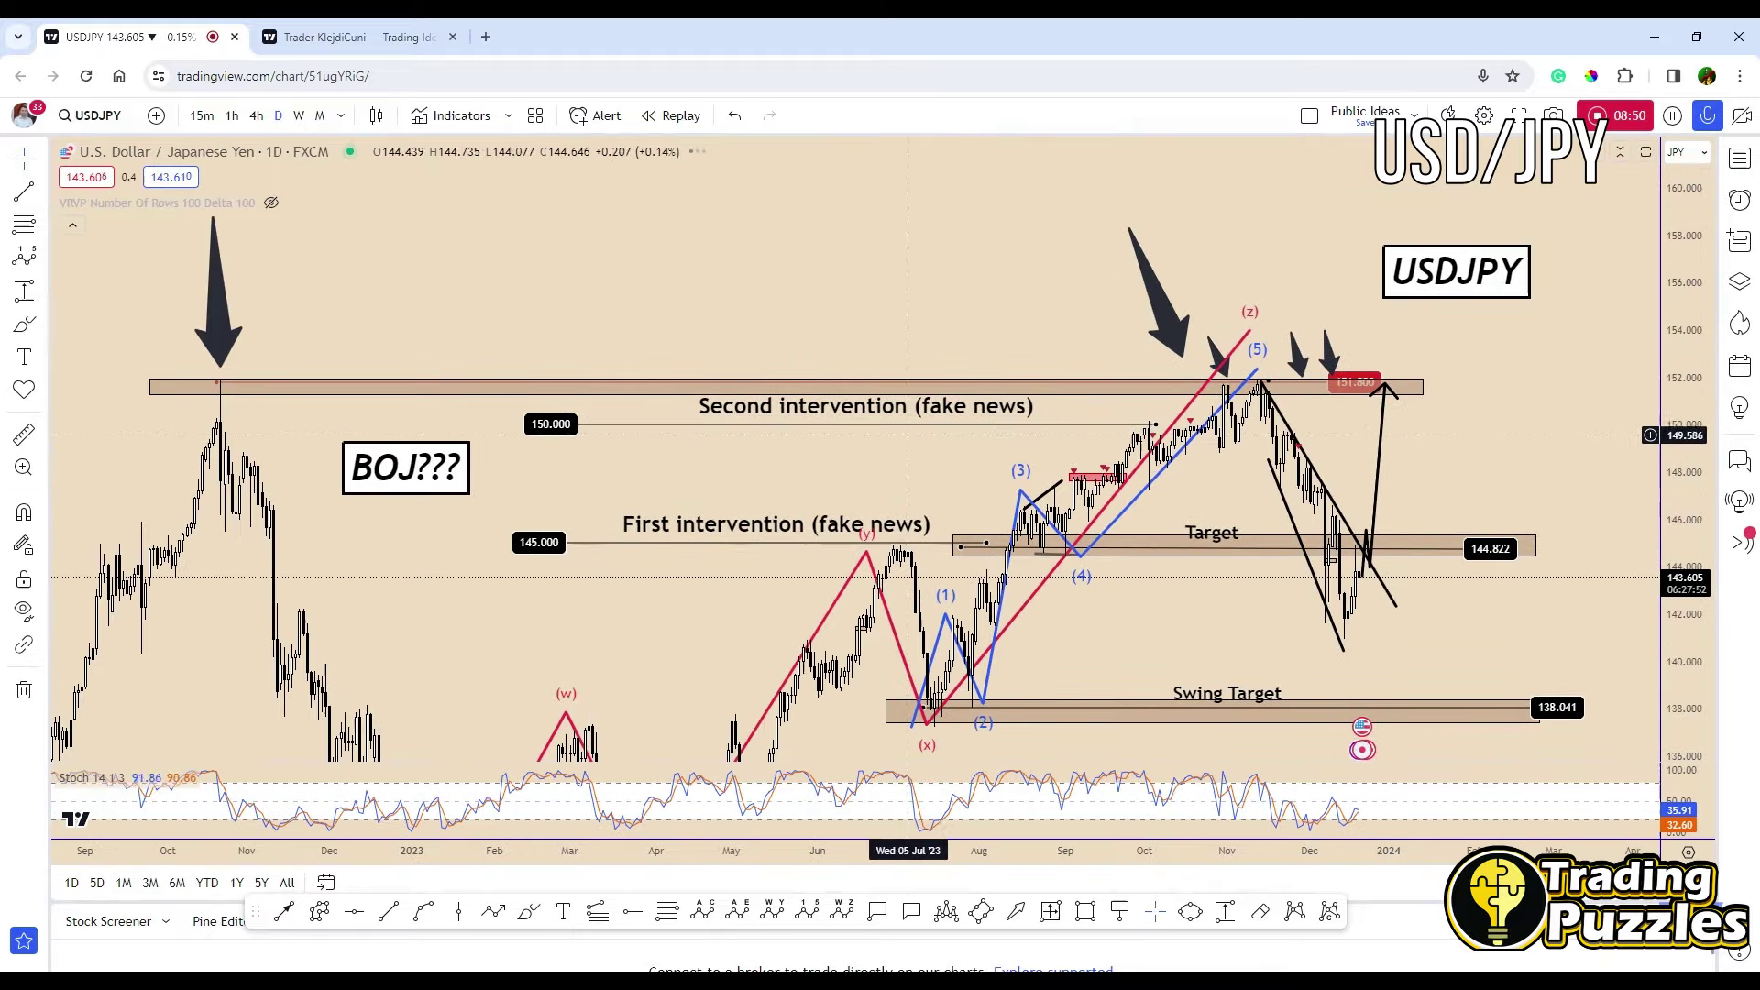
pyautogui.click(1356, 391)
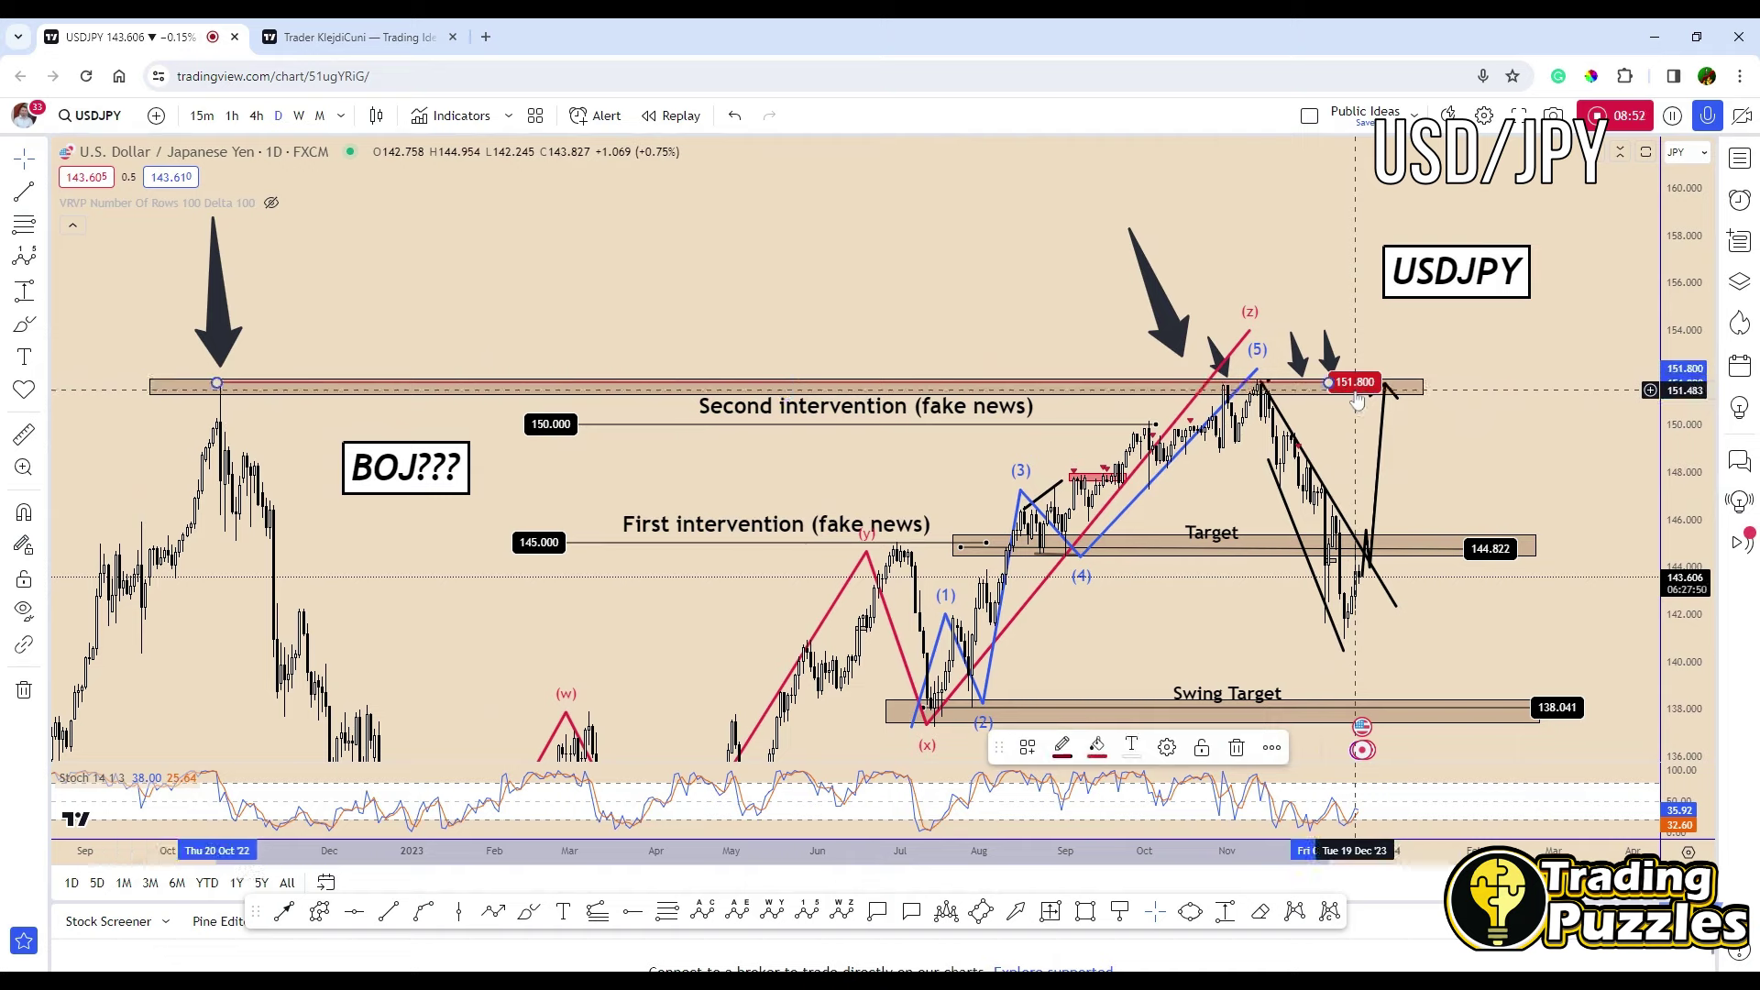
pyautogui.moveTo(1385, 384); pyautogui.dragTo(1407, 396)
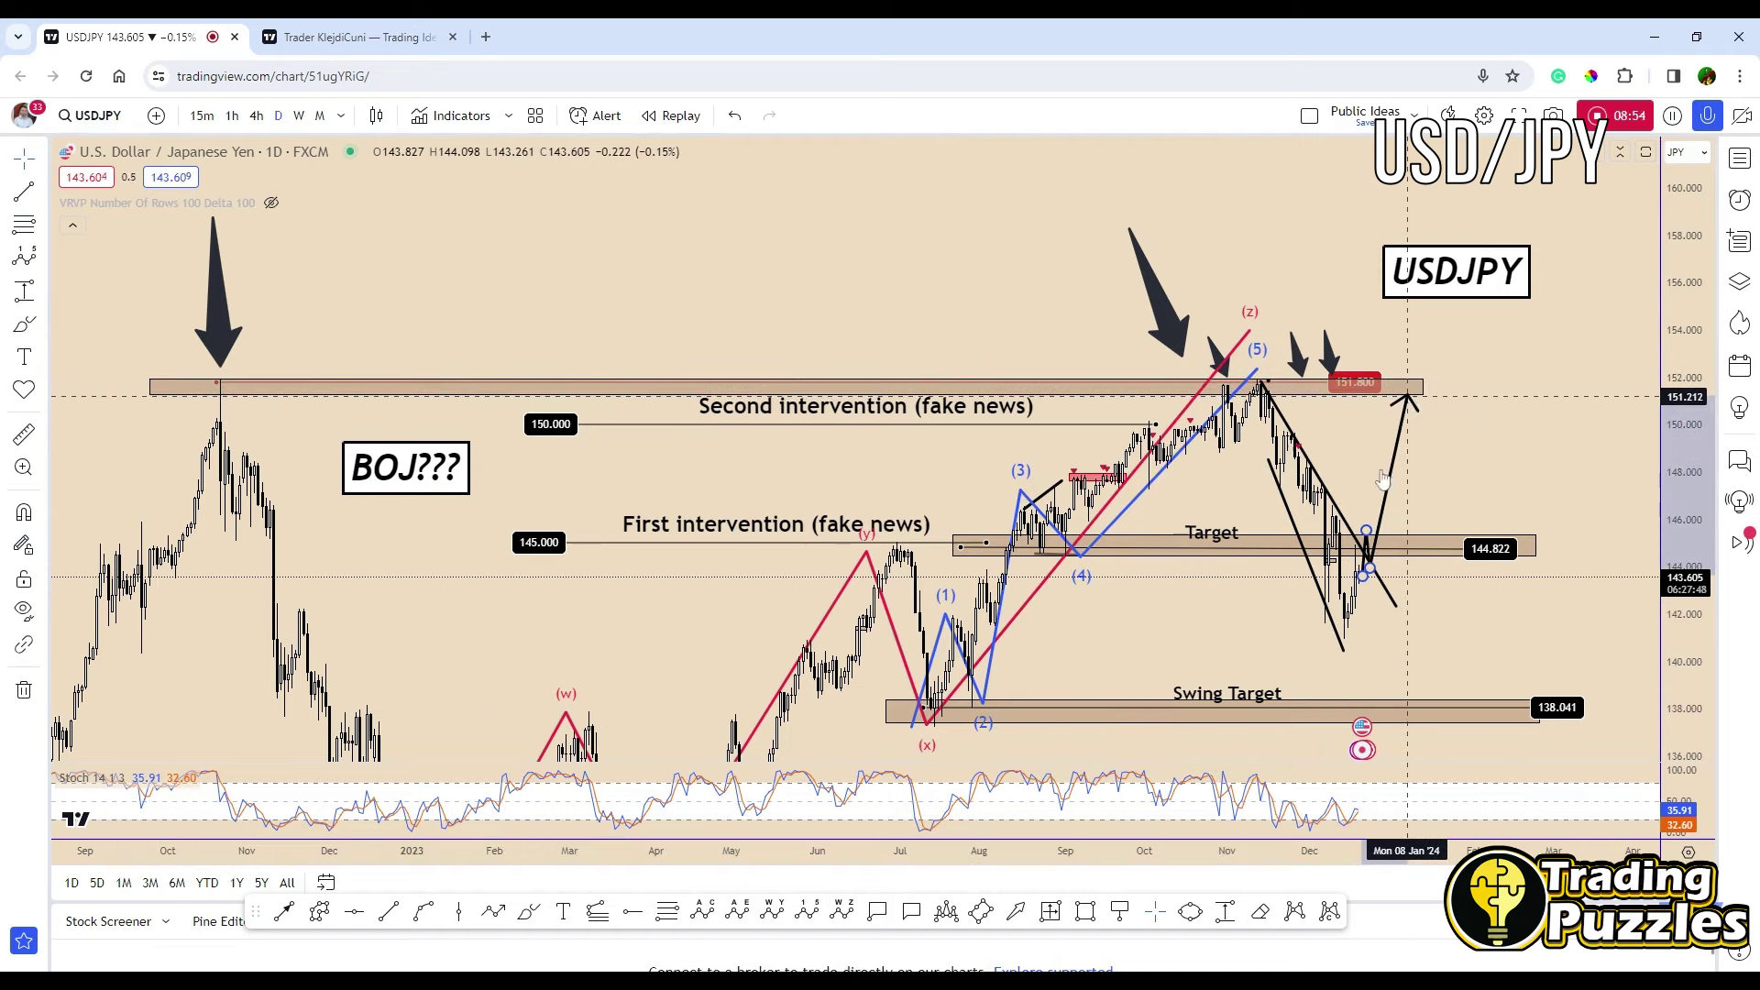
pyautogui.click(1374, 532)
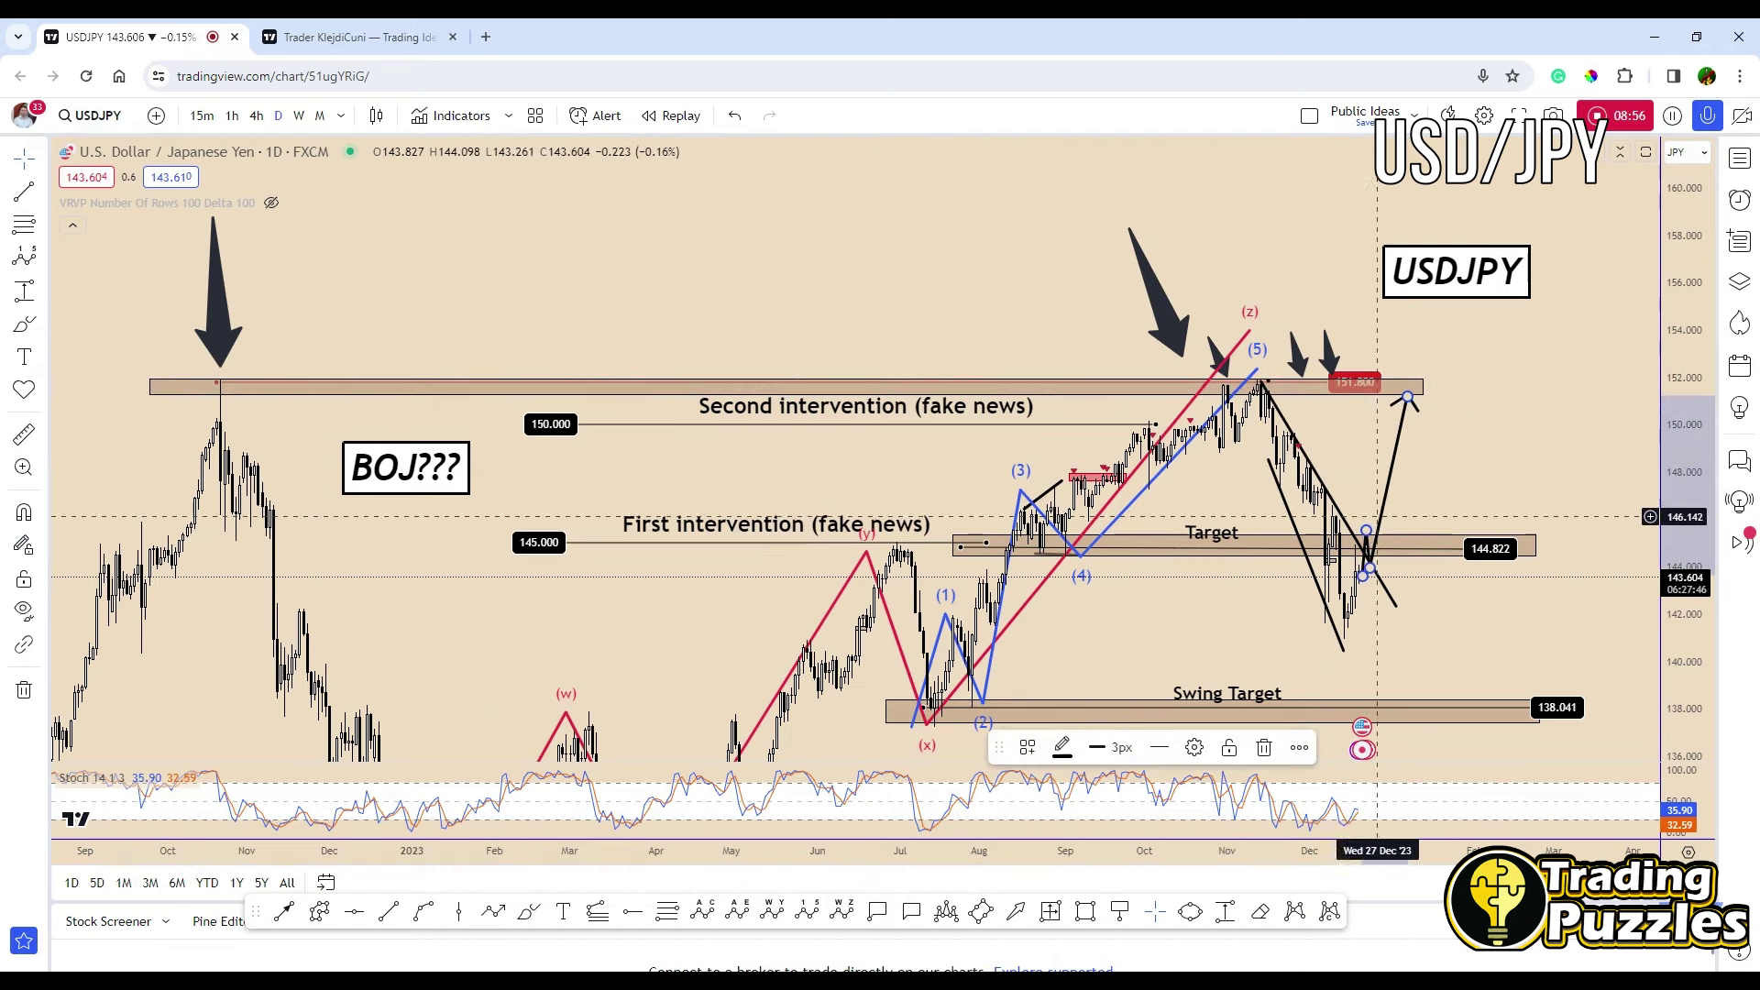
# Draw a downward path from the rebound path's peak at the resistance zone to about 138.29 in the Swing Target zone.
pyautogui.click(494, 910)
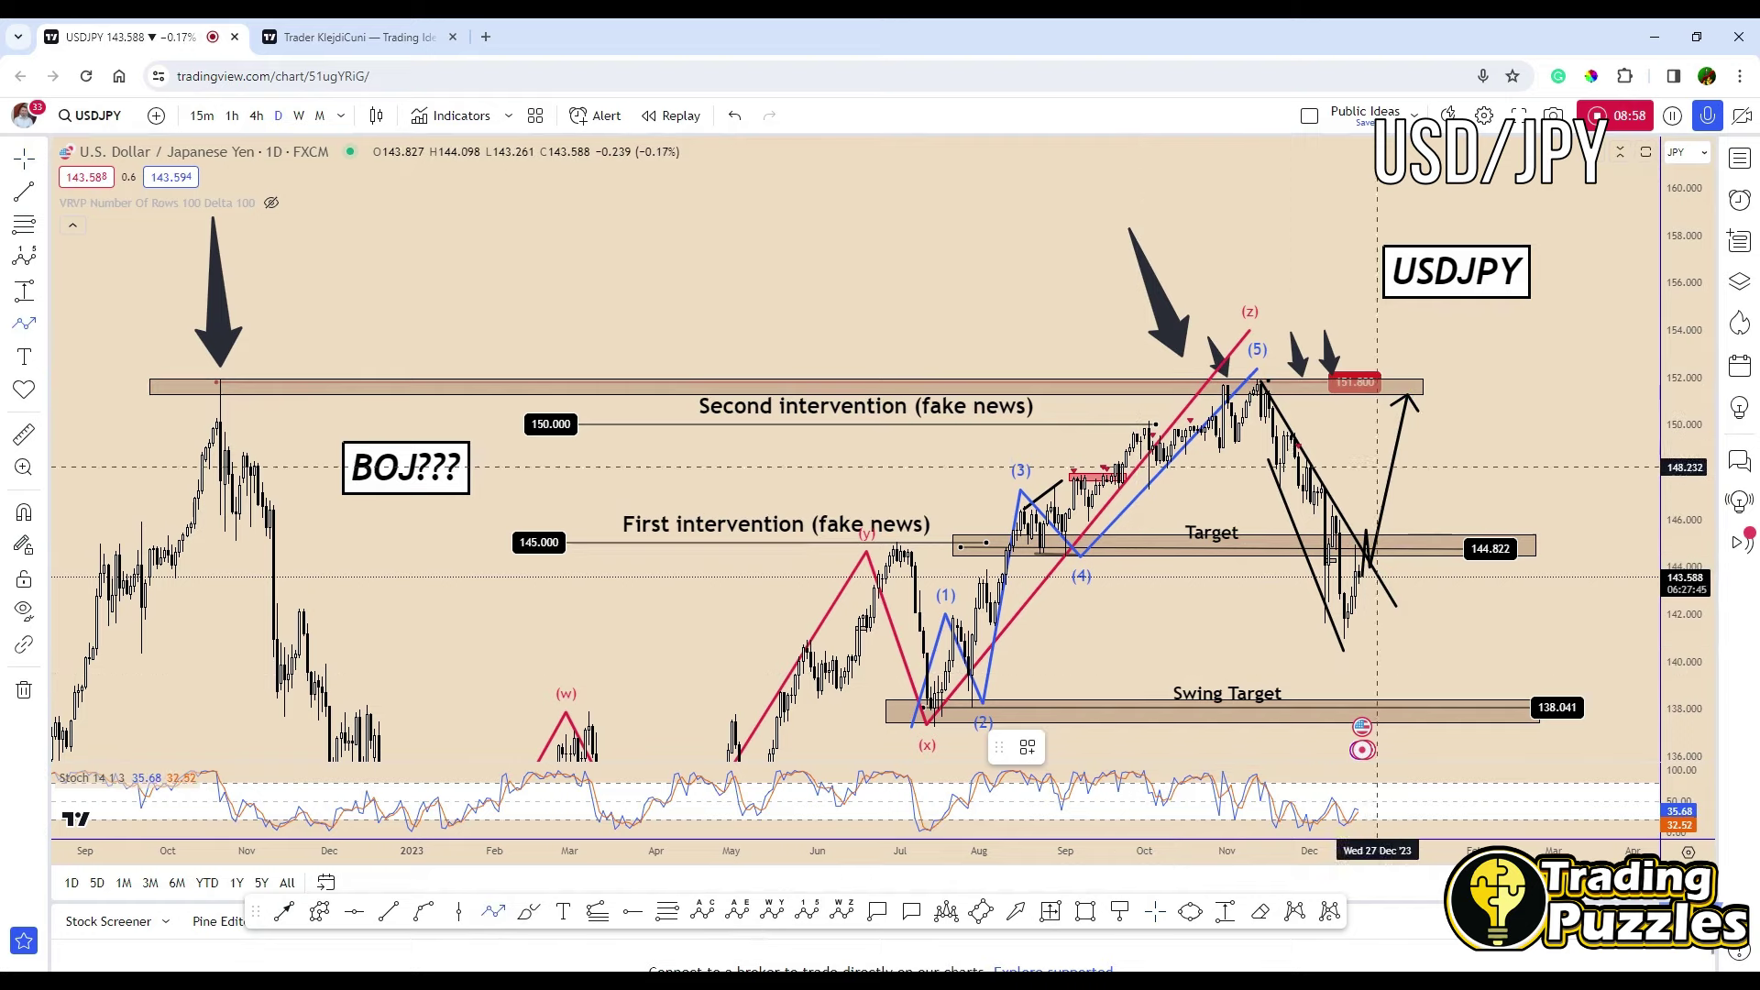
pyautogui.click(1416, 396)
pyautogui.click(1508, 701)
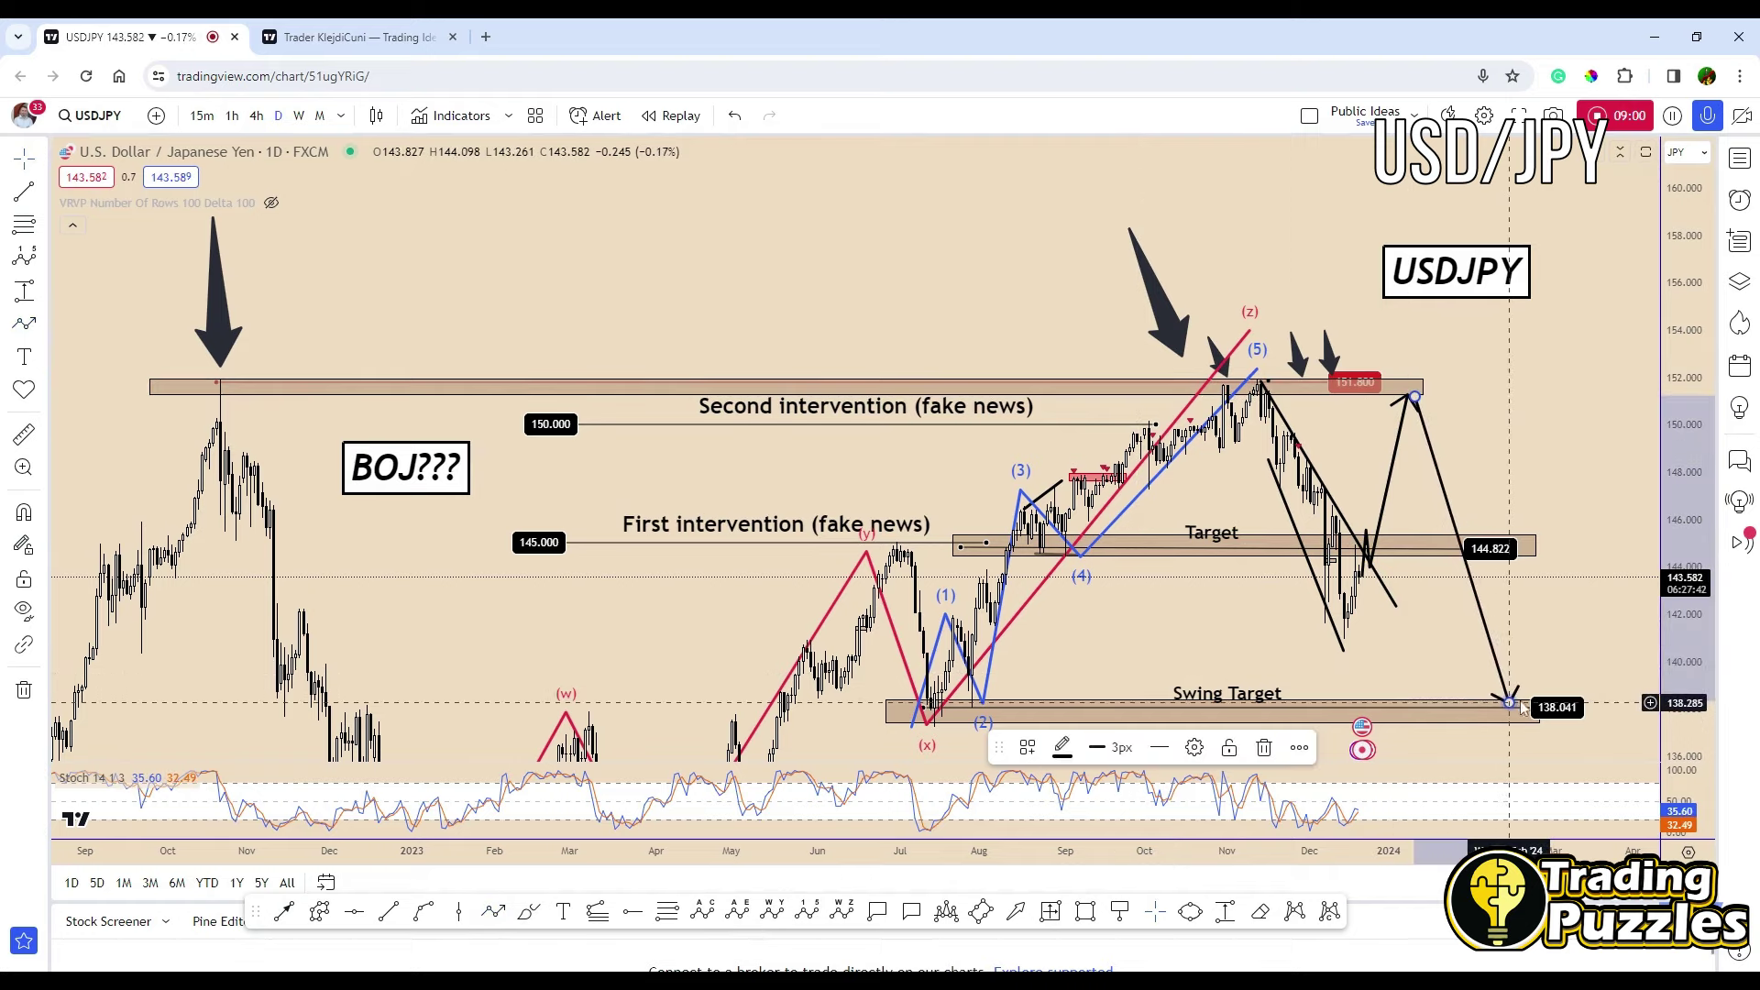
# Shift the rebound path past the descending trend line and align the downward path with its peak just below the resistance zone.
pyautogui.scroll(2, 1369, 491)
pyautogui.click(1314, 546)
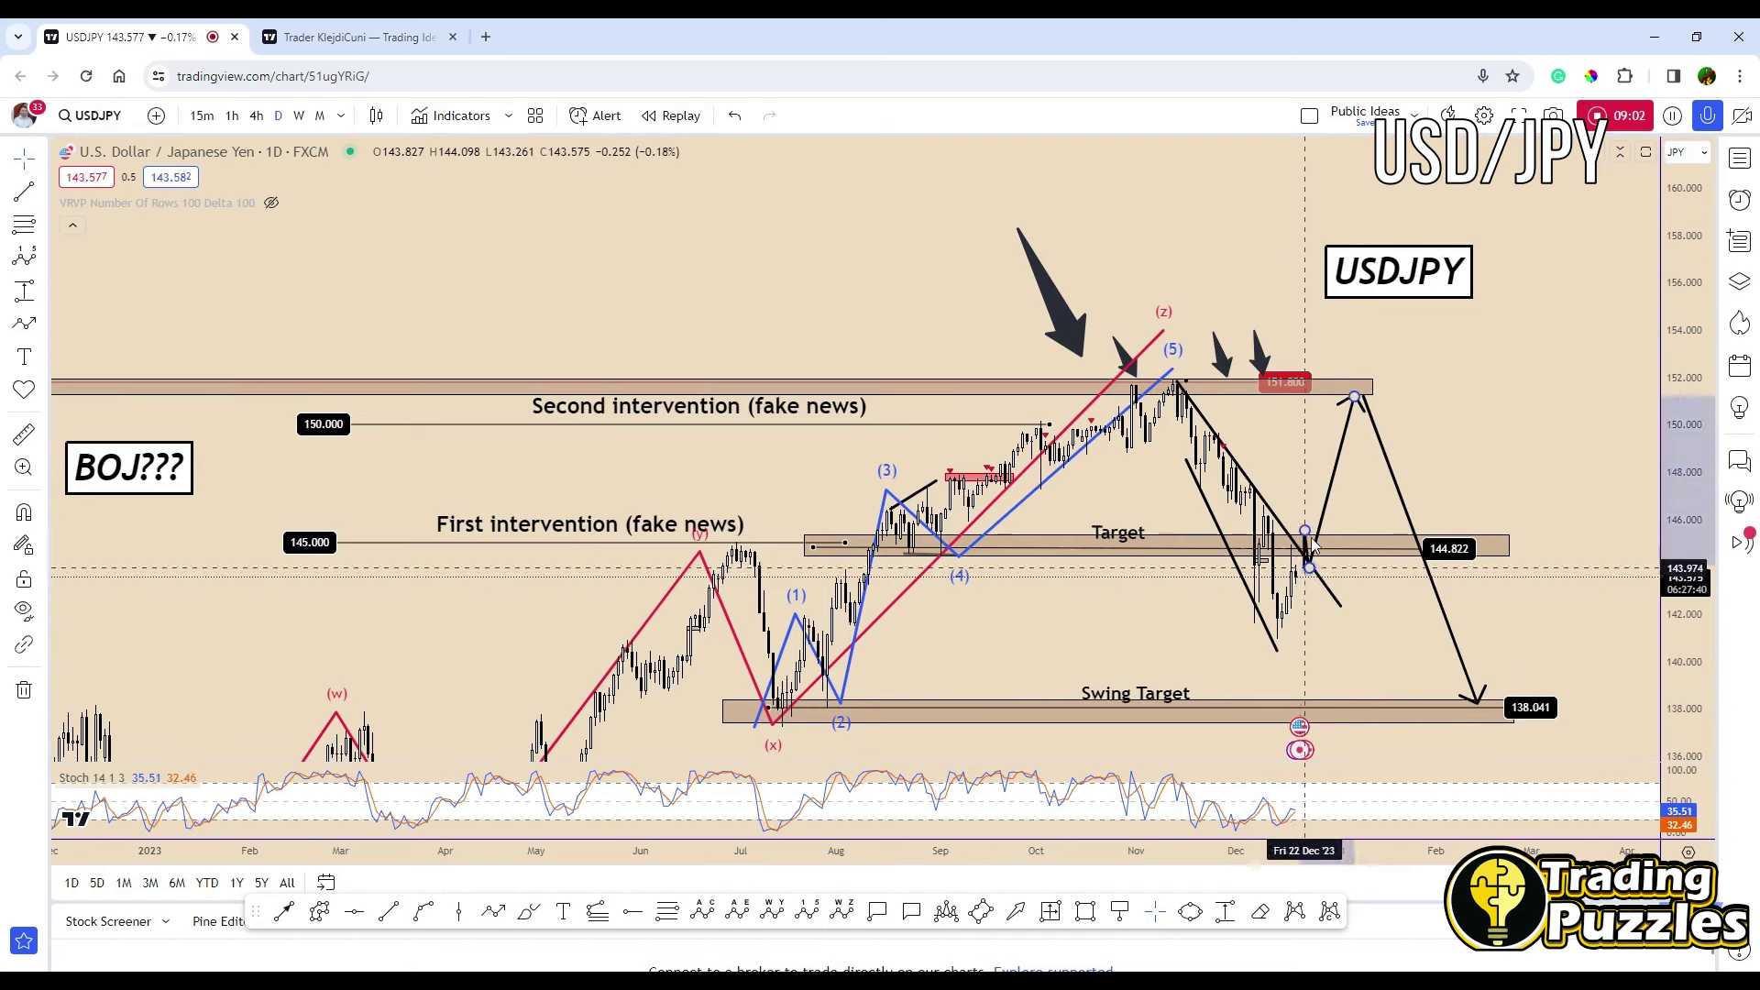
pyautogui.moveTo(1309, 555); pyautogui.dragTo(1322, 549)
pyautogui.moveTo(1394, 481)
pyautogui.mouseDown()
pyautogui.moveTo(1411, 488)
pyautogui.moveTo(1368, 487)
pyautogui.mouseUp()
pyautogui.click(1476, 477)
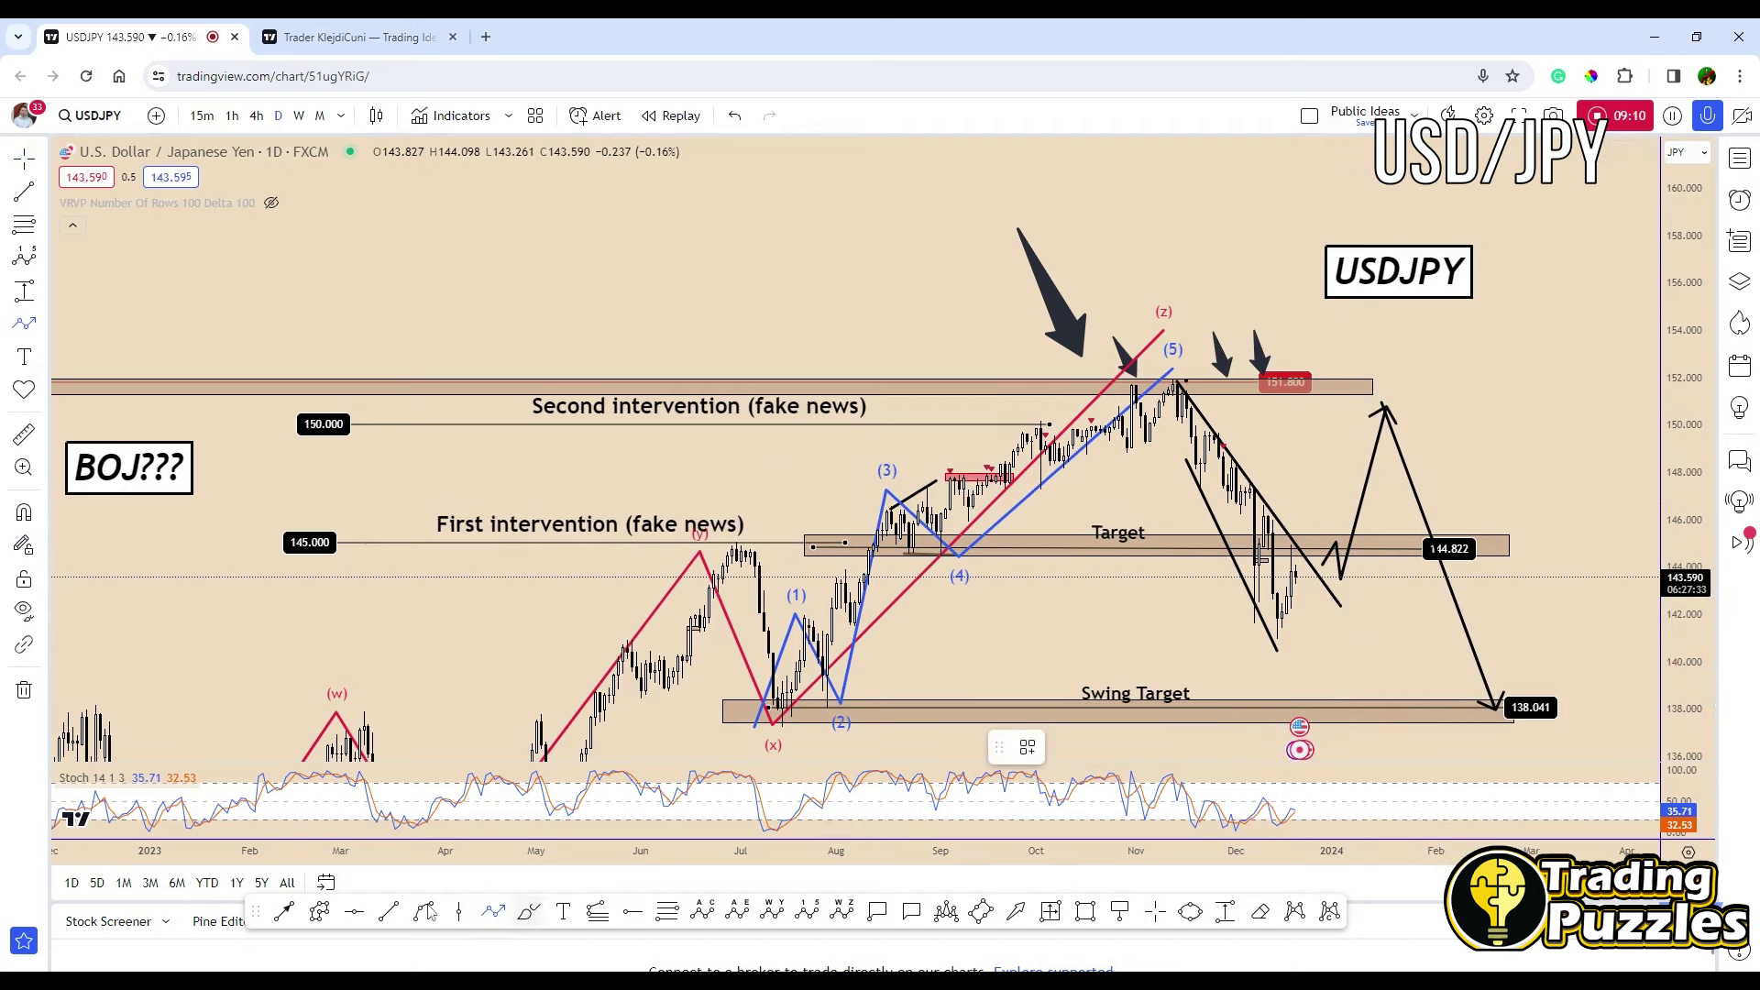
# Draw an ABC correction from about 151.06 on 13 November 2023 through 141.69 to 137.98, setting point b at about 147.38 on 4 January 2024.
pyautogui.click(701, 913)
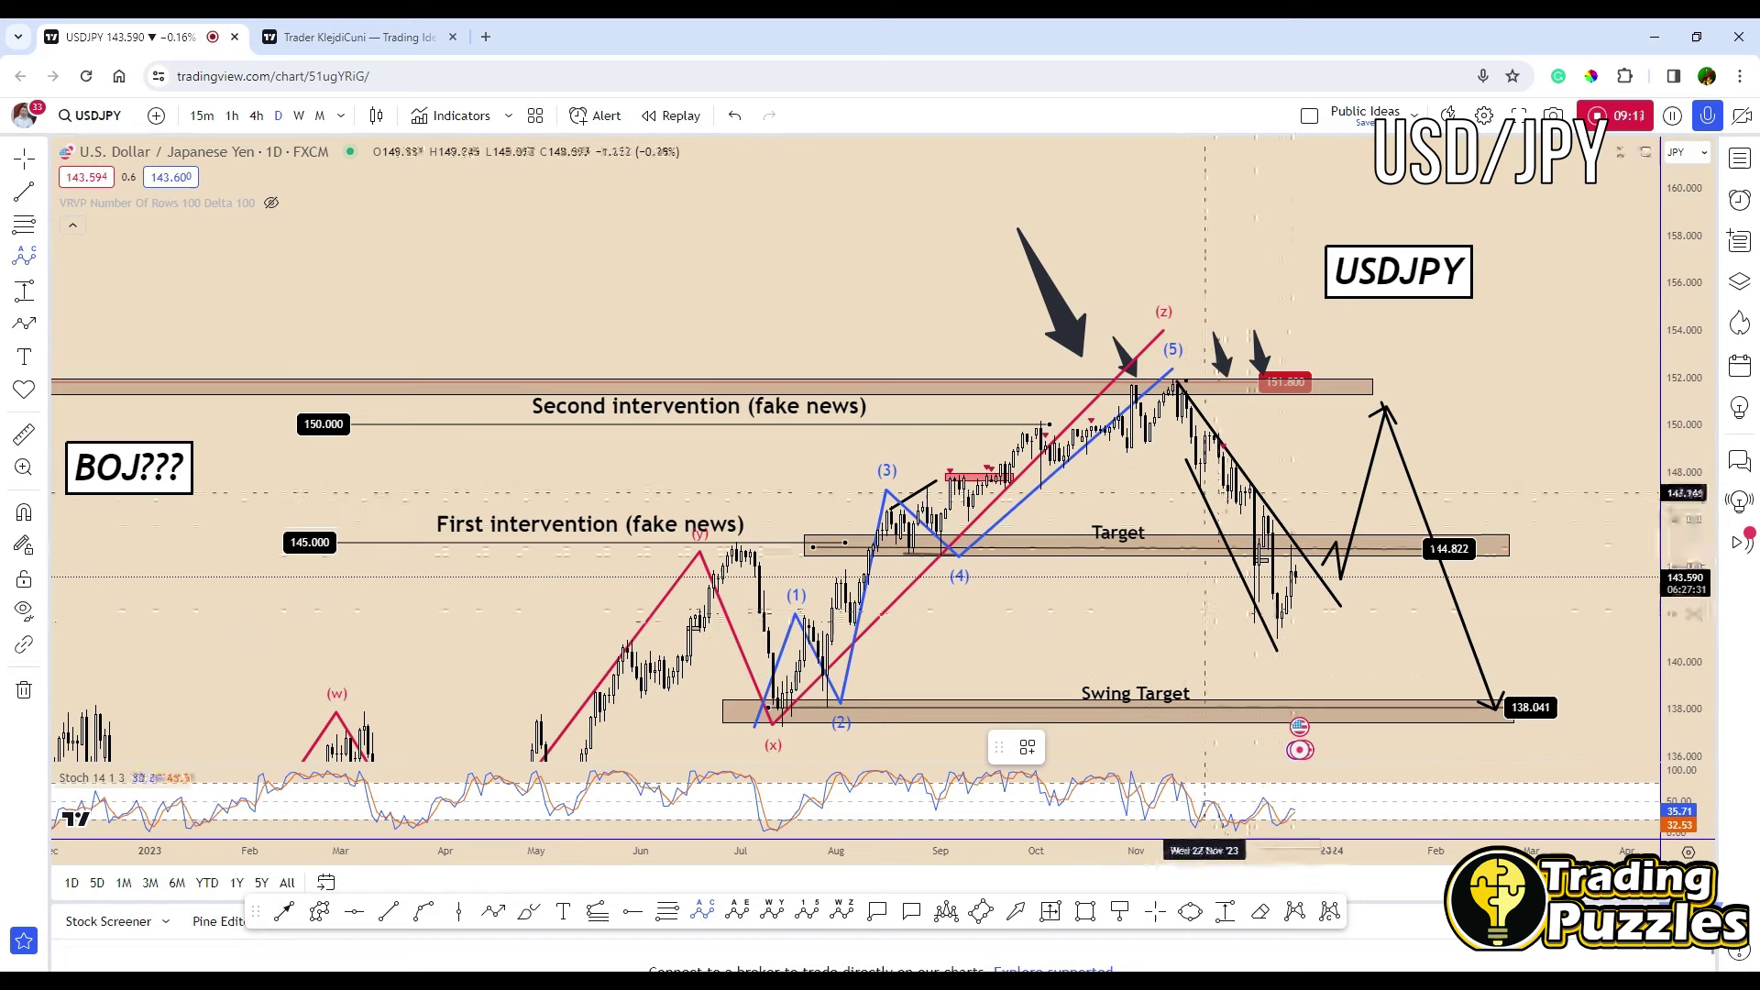
pyautogui.click(1173, 400)
pyautogui.click(1268, 622)
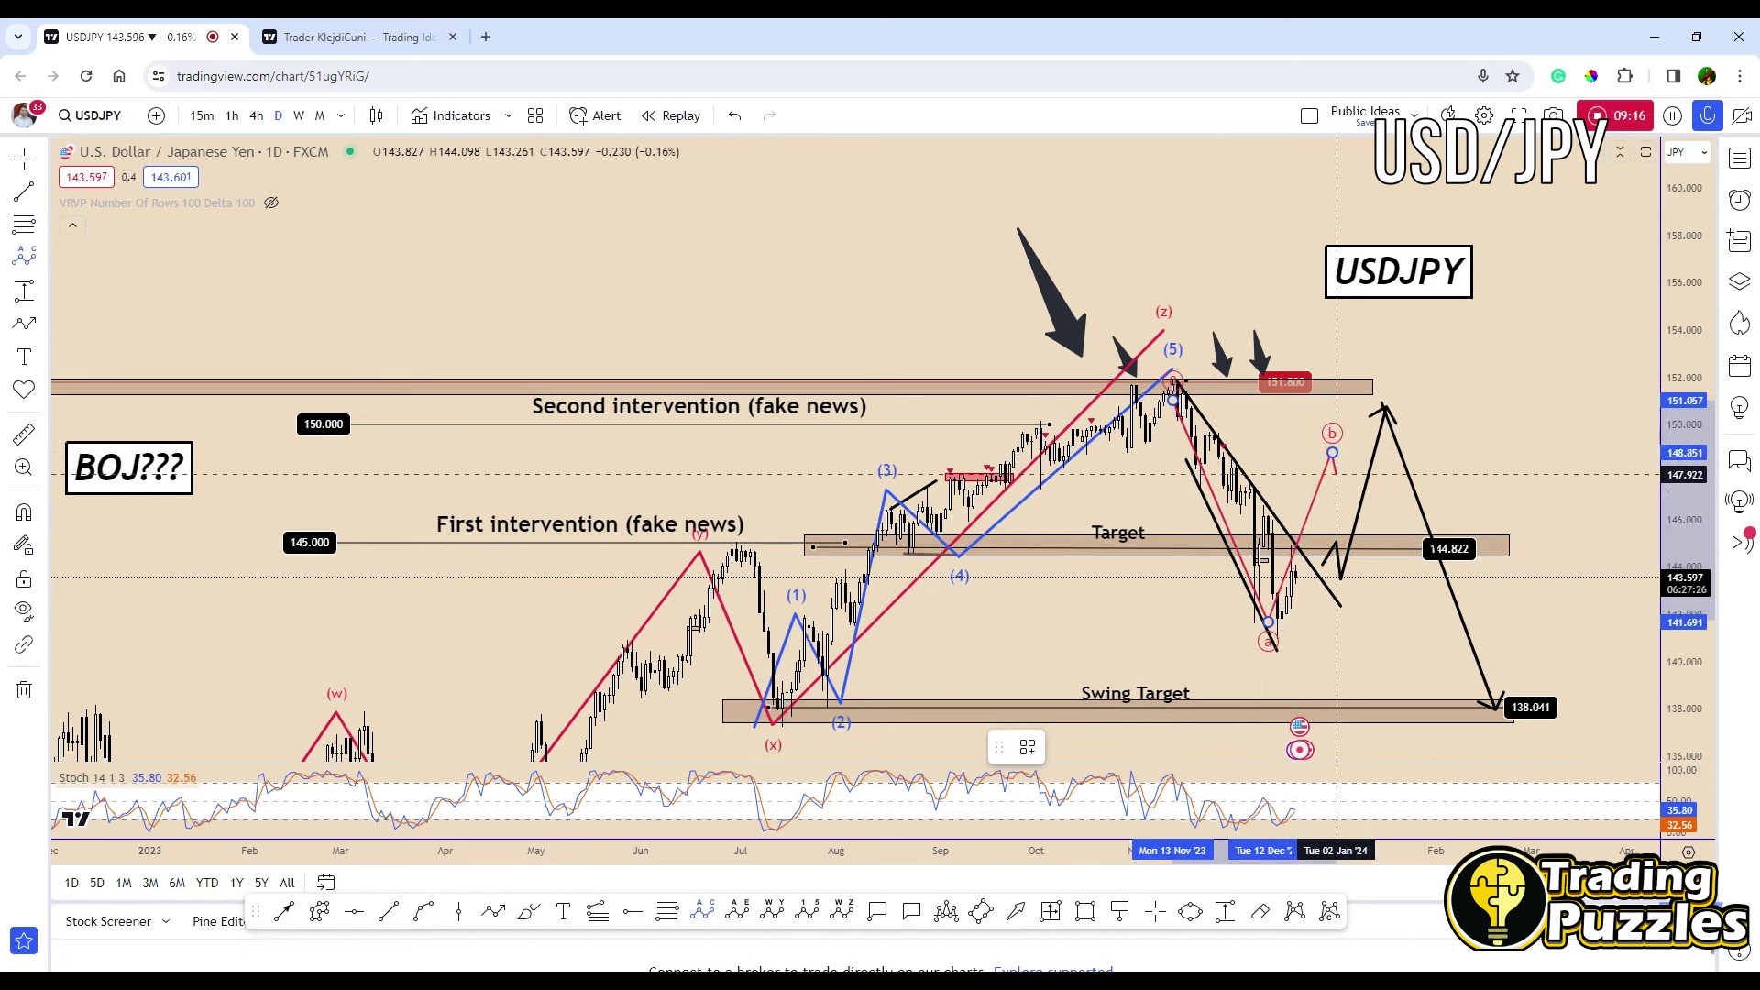
pyautogui.click(1332, 452)
pyautogui.click(1404, 709)
pyautogui.click(1398, 616)
pyautogui.moveTo(1332, 452); pyautogui.dragTo(1345, 487)
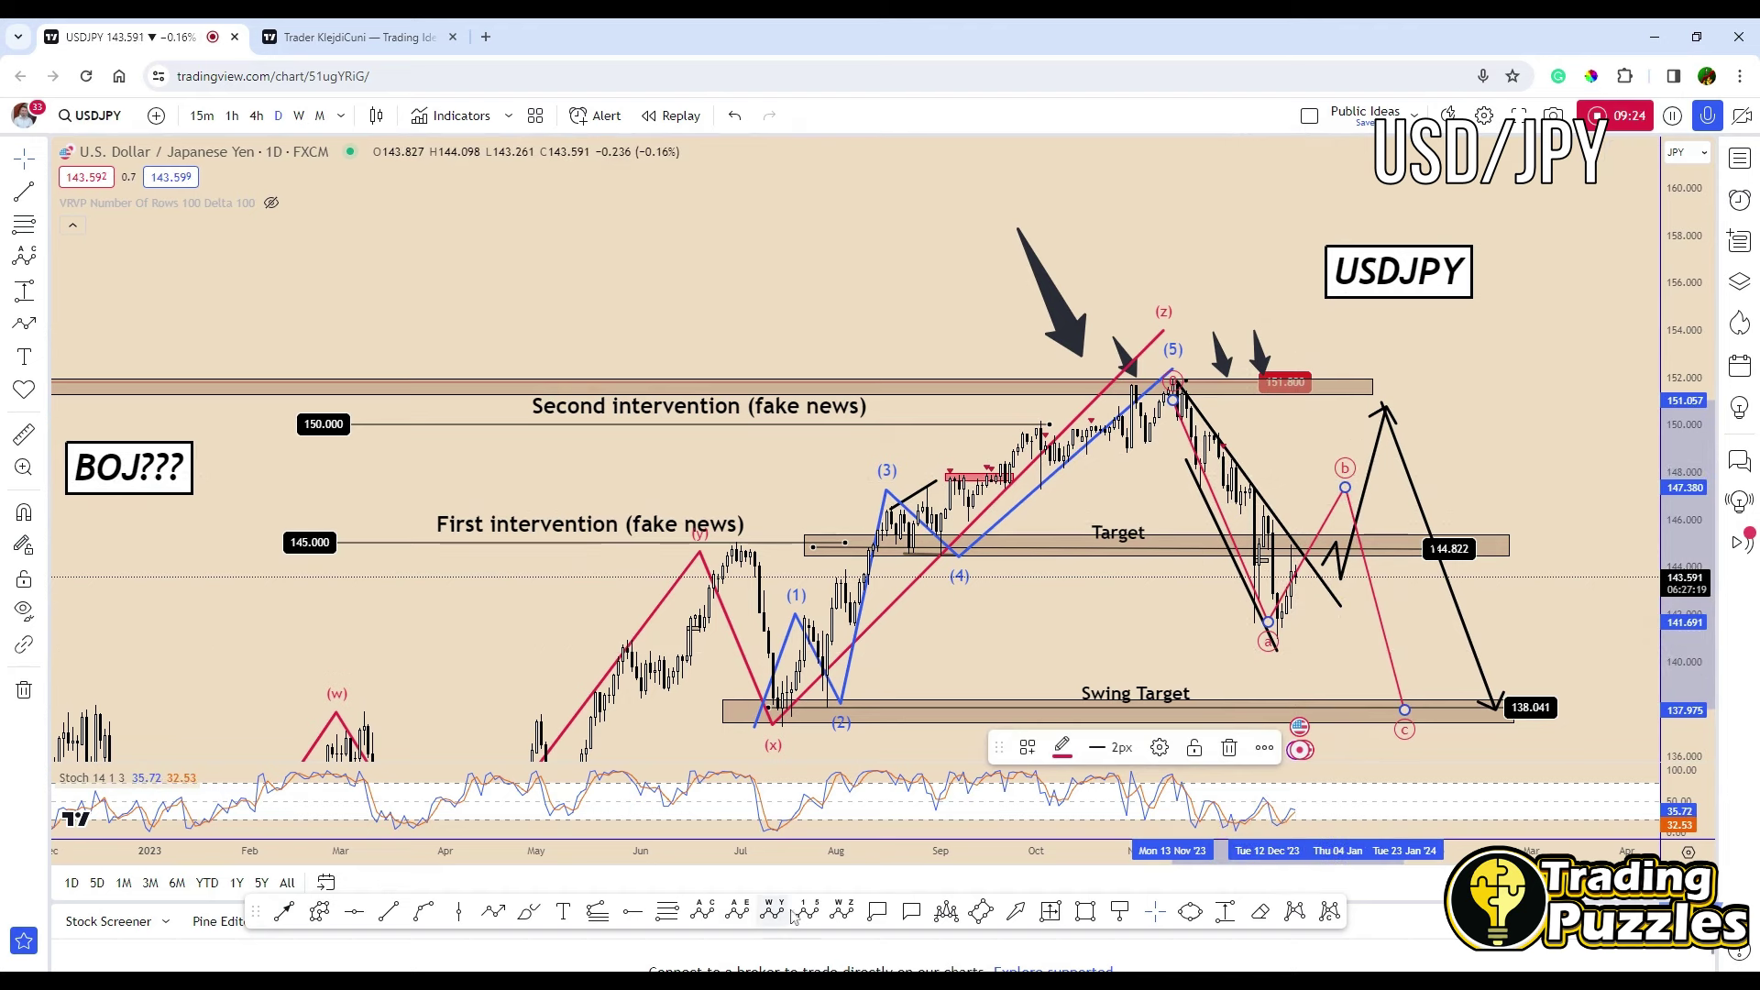
# Draw a WXYXZ wave from 8 November 2023 through about 140.96, 148.93, 138.05 and 140.57 to 135.81, and restore the price chart's view.
pyautogui.click(843, 912)
pyautogui.click(1160, 394)
pyautogui.click(1235, 639)
pyautogui.click(1327, 452)
pyautogui.click(1427, 708)
pyautogui.click(1468, 649)
pyautogui.doubleClick(1517, 763)
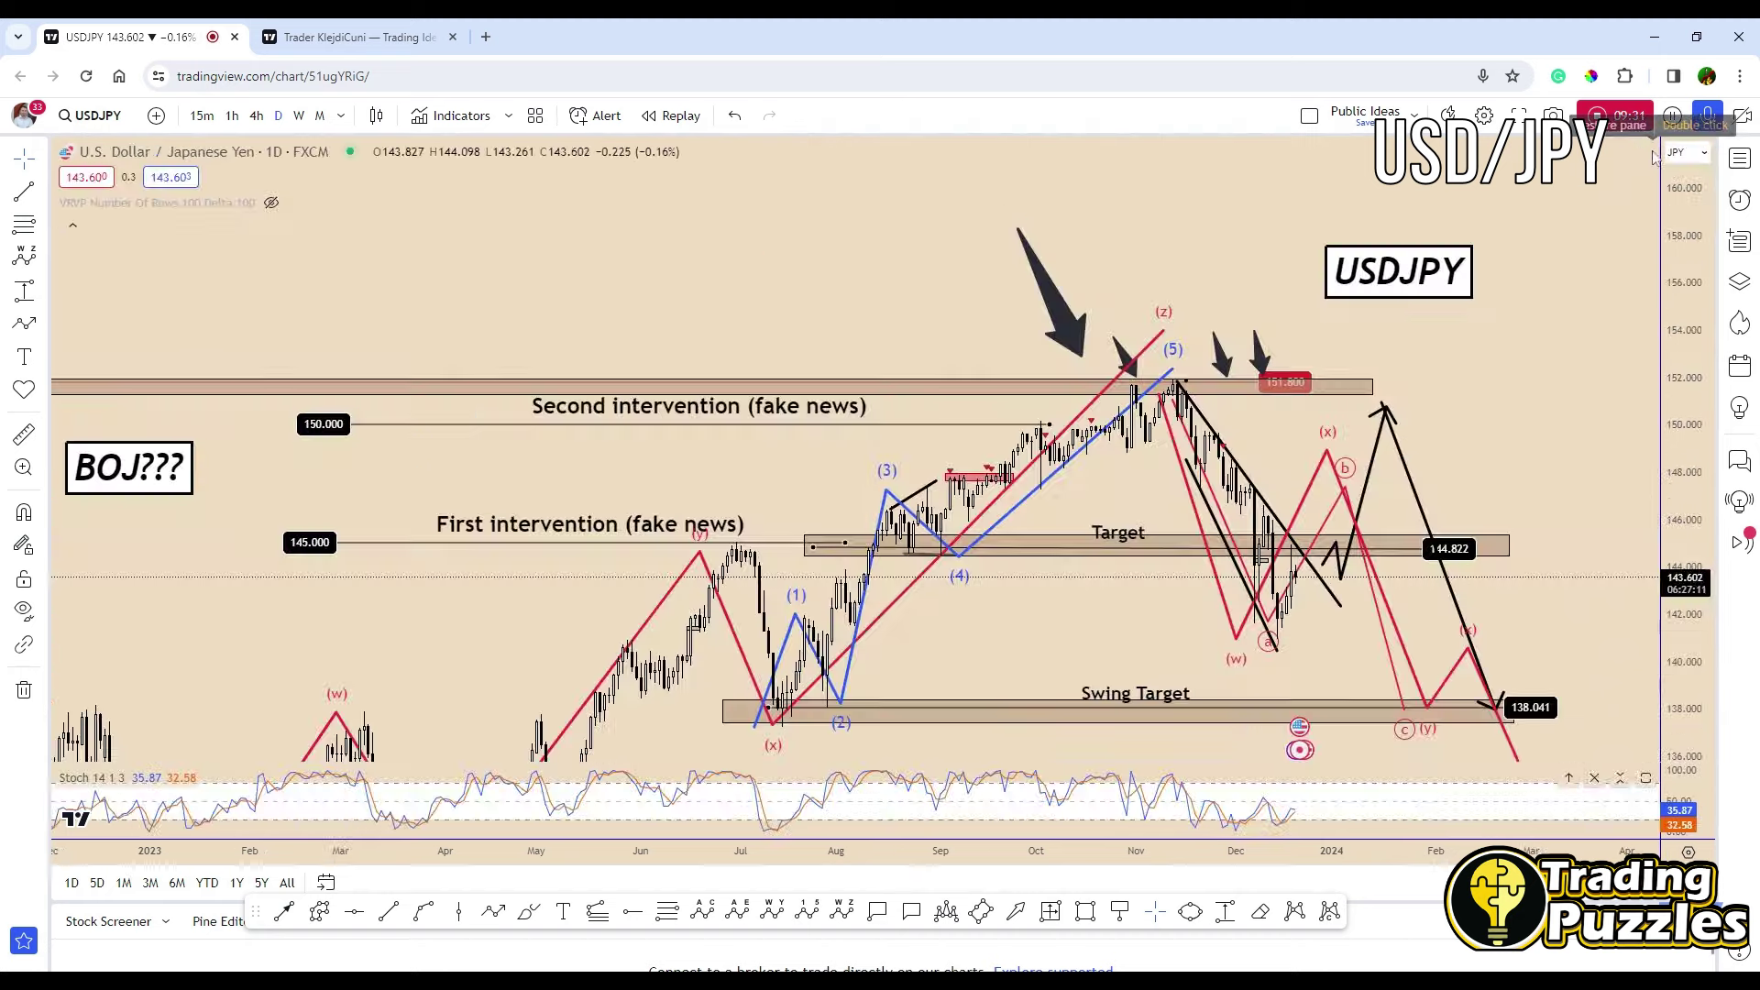
pyautogui.click(1653, 151)
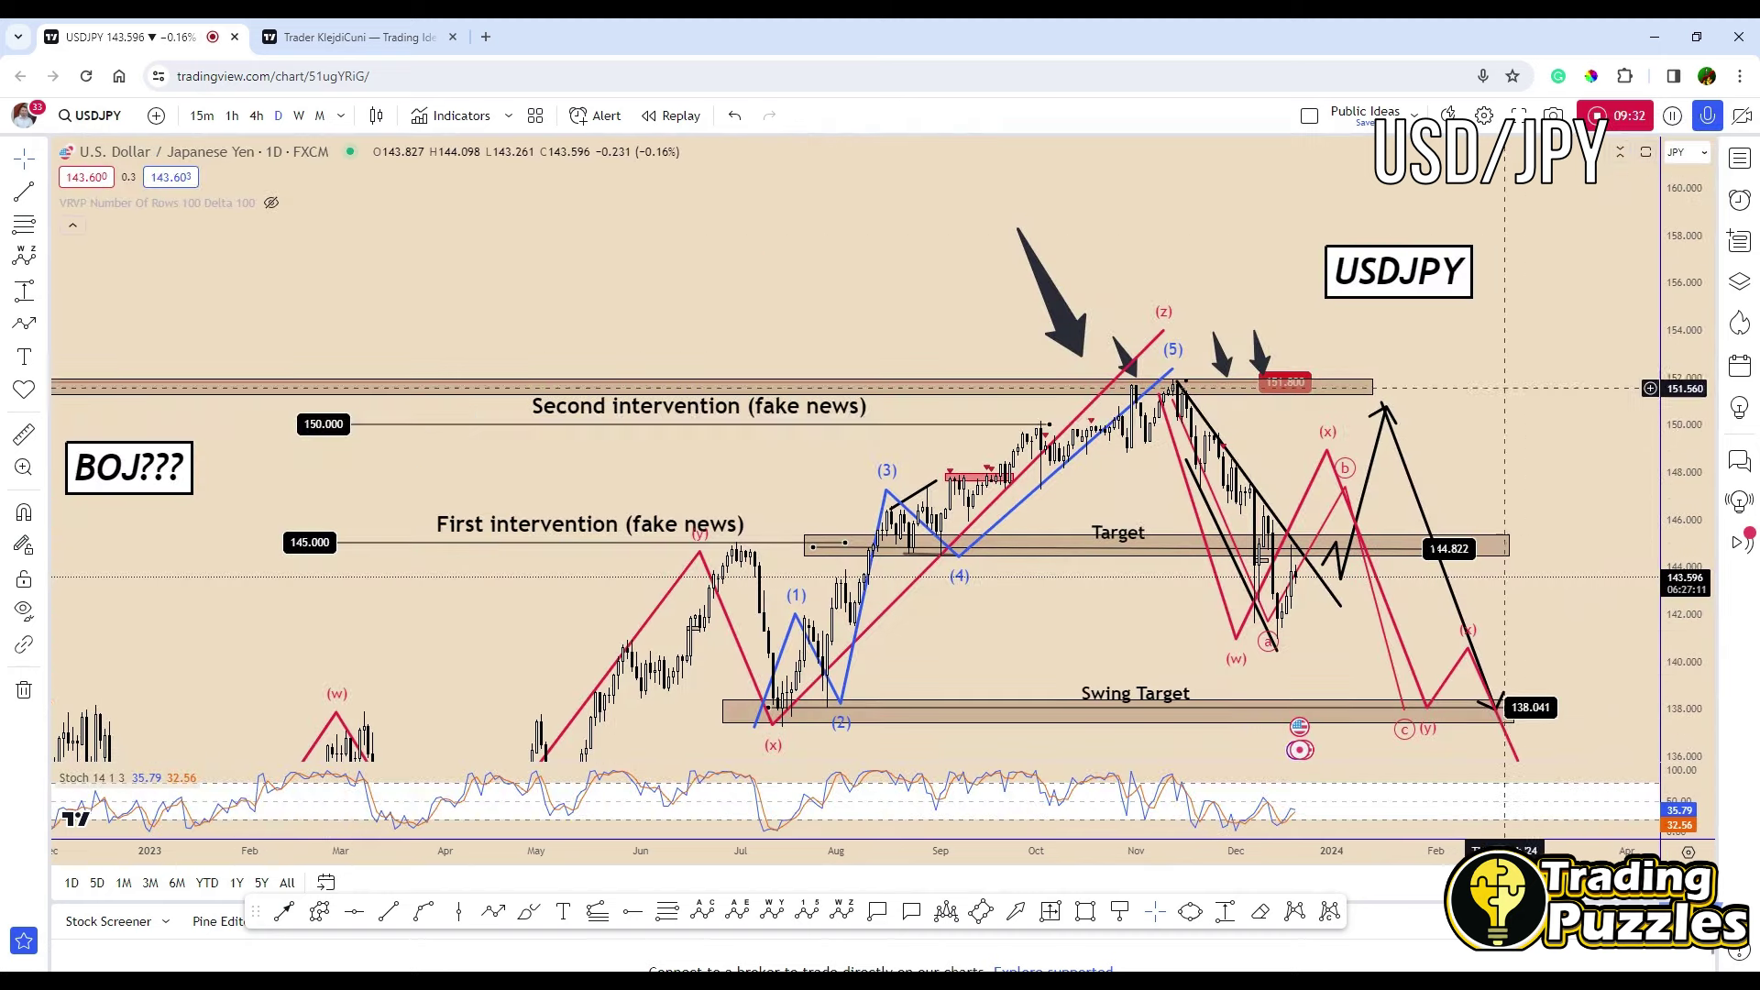
# Try lowering point z of the WXYXZ wave to about 129.11 near the lower Target zone, and delete the whole wave.
pyautogui.moveTo(1520, 493); pyautogui.dragTo(1549, 275)
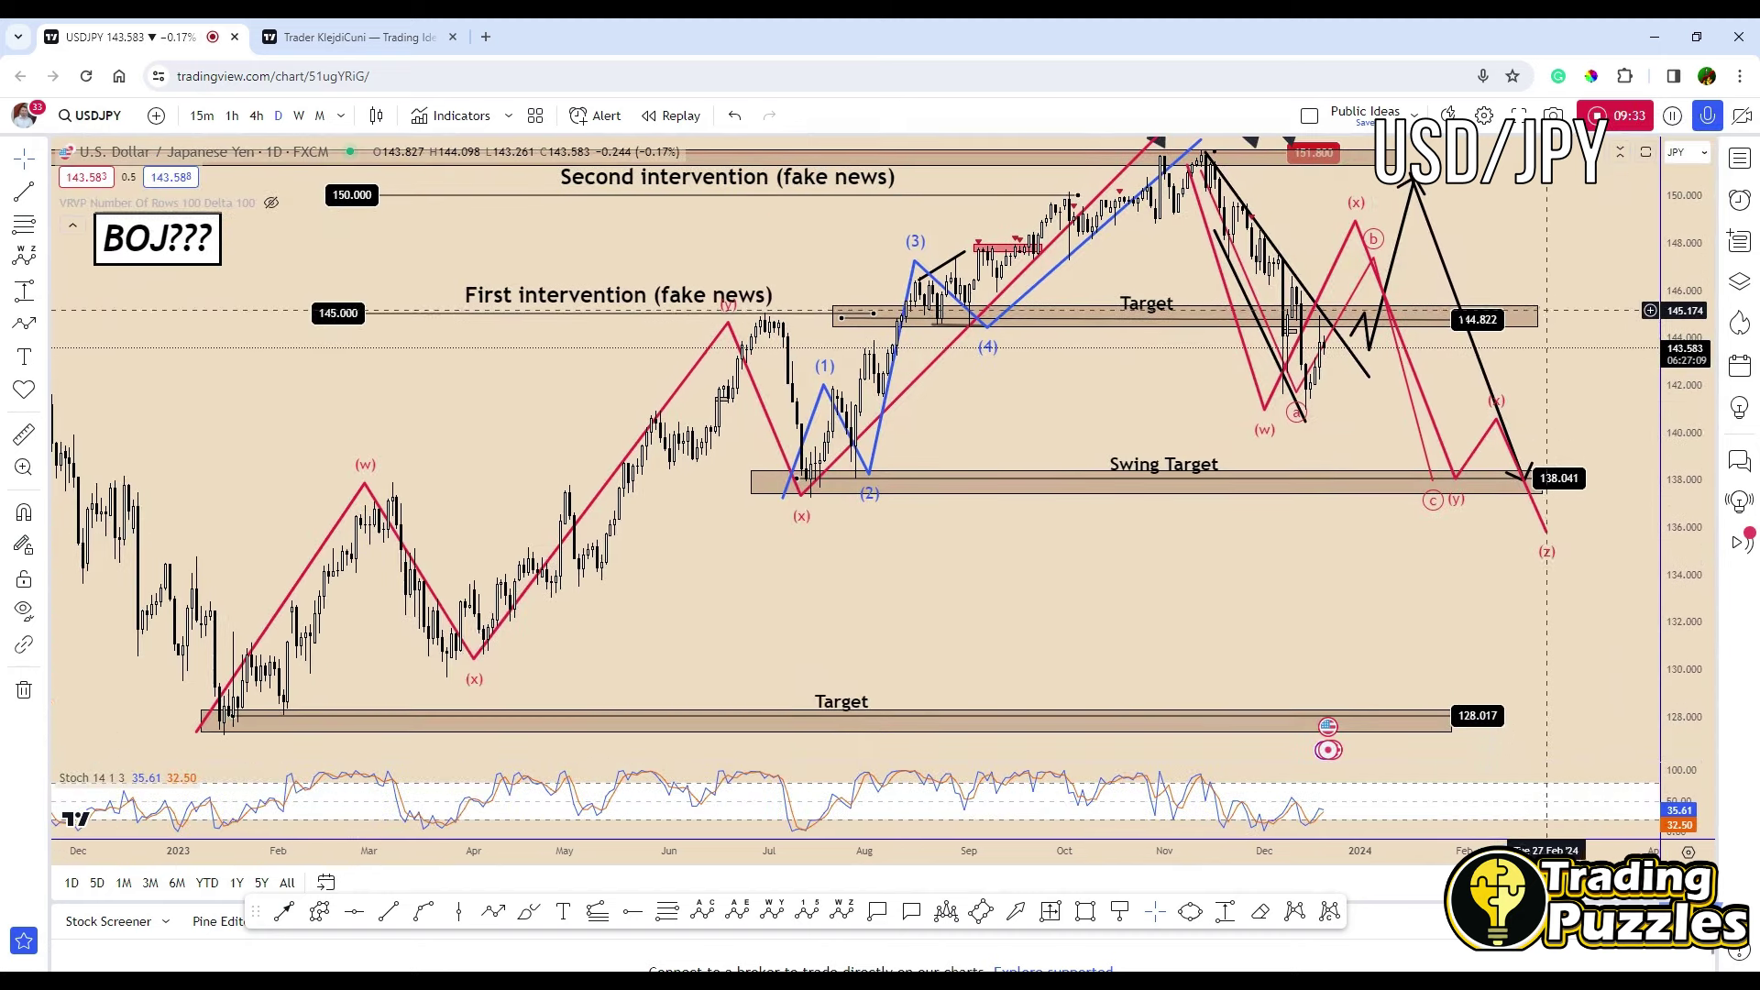
pyautogui.click(1537, 510)
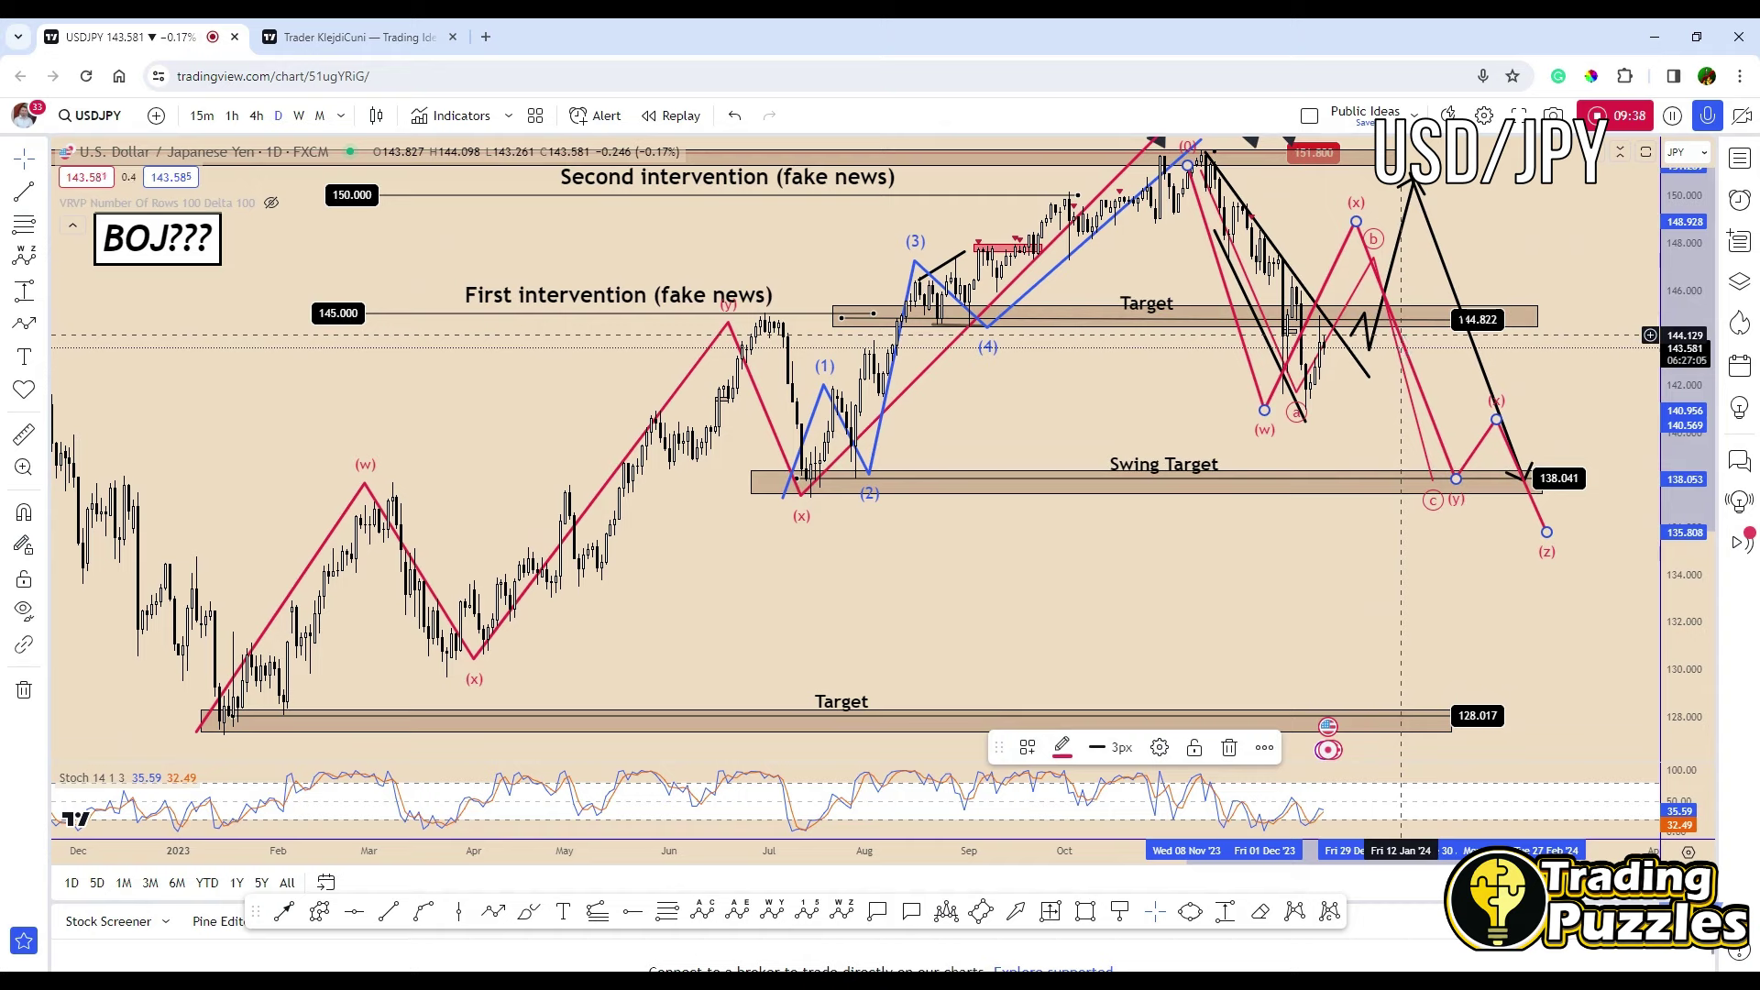
pyautogui.moveTo(1548, 534); pyautogui.dragTo(1568, 694)
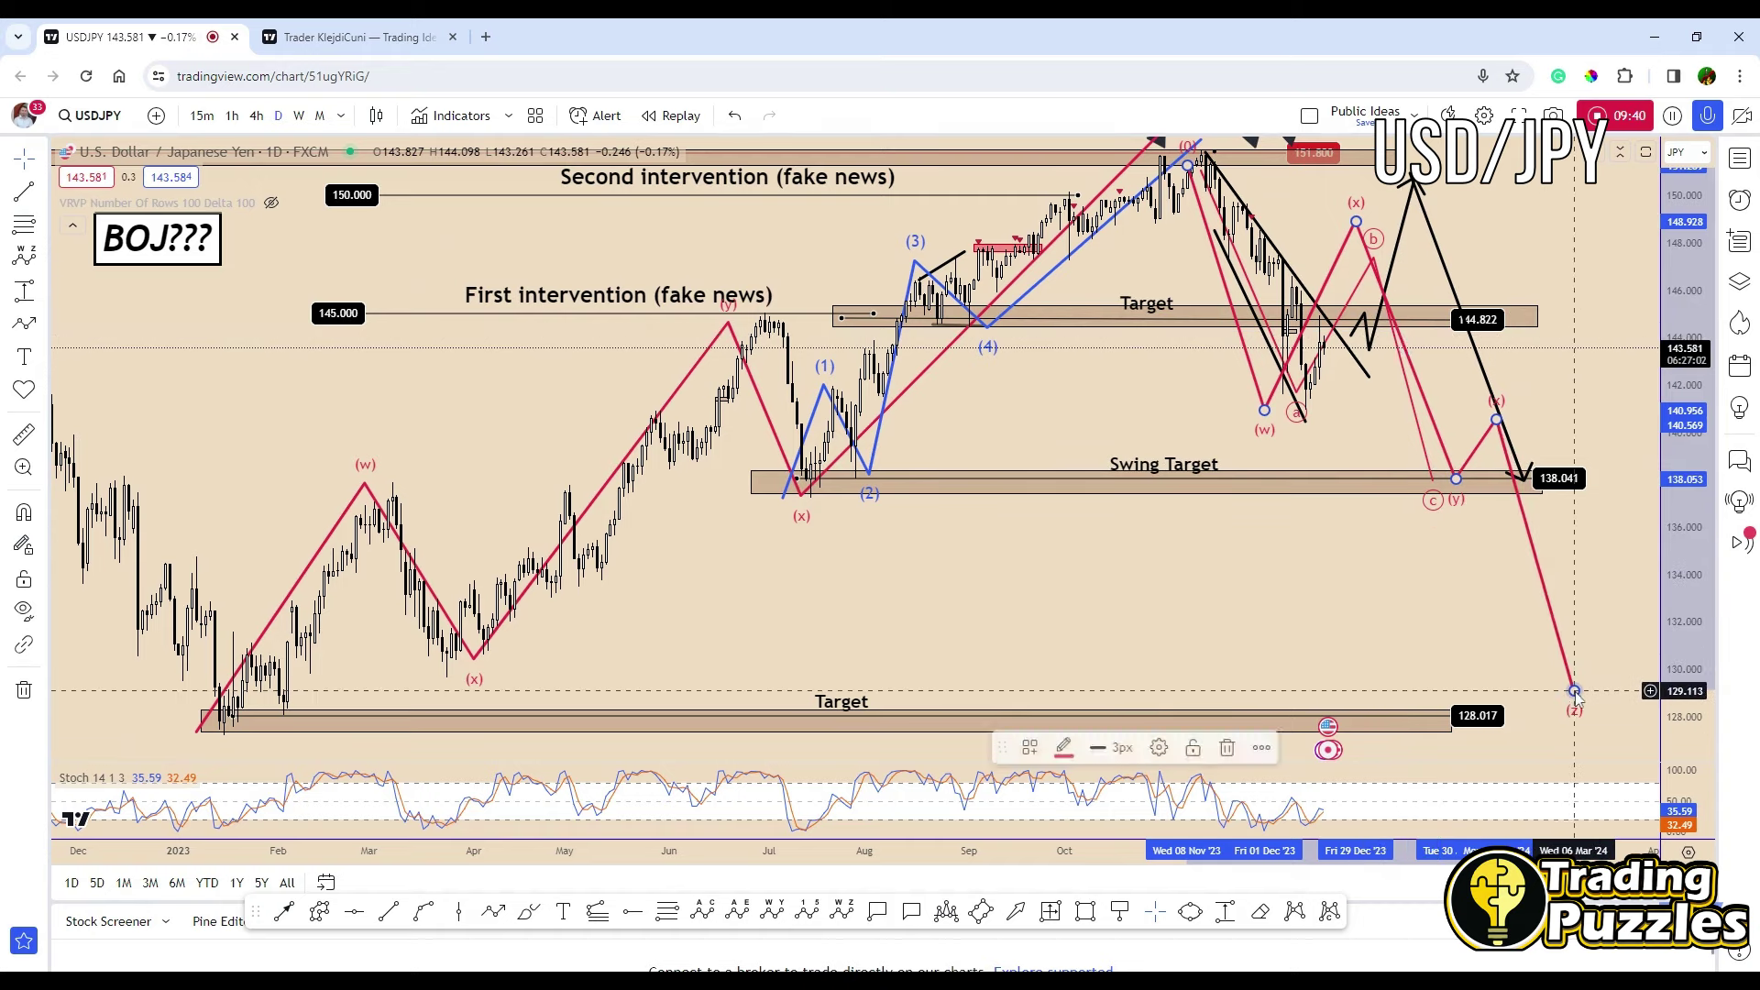
pyautogui.press('Delete')
# Move the ABC correction's point b to about 149.20 on 5 January 2024 and point c to about 138.13 on 7 February 2024.
pyautogui.moveTo(1458, 690); pyautogui.dragTo(1472, 806)
pyautogui.moveTo(1388, 375); pyautogui.dragTo(1388, 338)
pyautogui.moveTo(1447, 597); pyautogui.dragTo(1497, 594)
pyautogui.moveTo(1533, 515); pyautogui.dragTo(1467, 548)
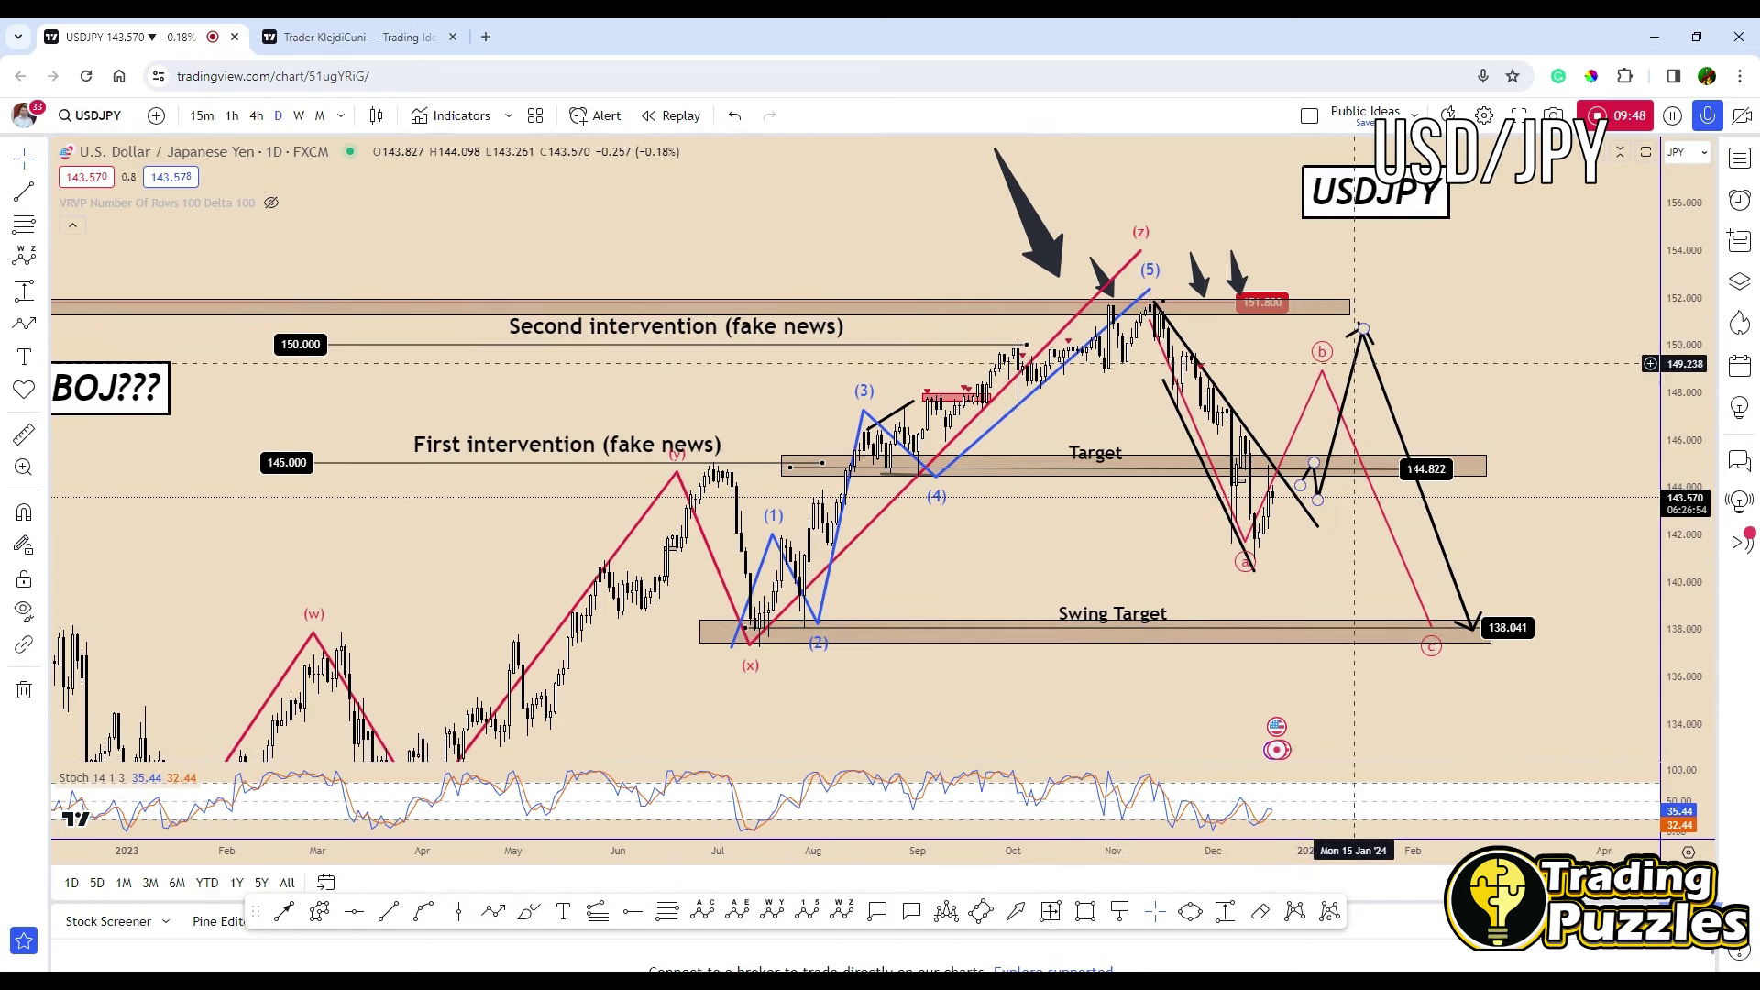
pyautogui.moveTo(1327, 370); pyautogui.dragTo(1331, 364)
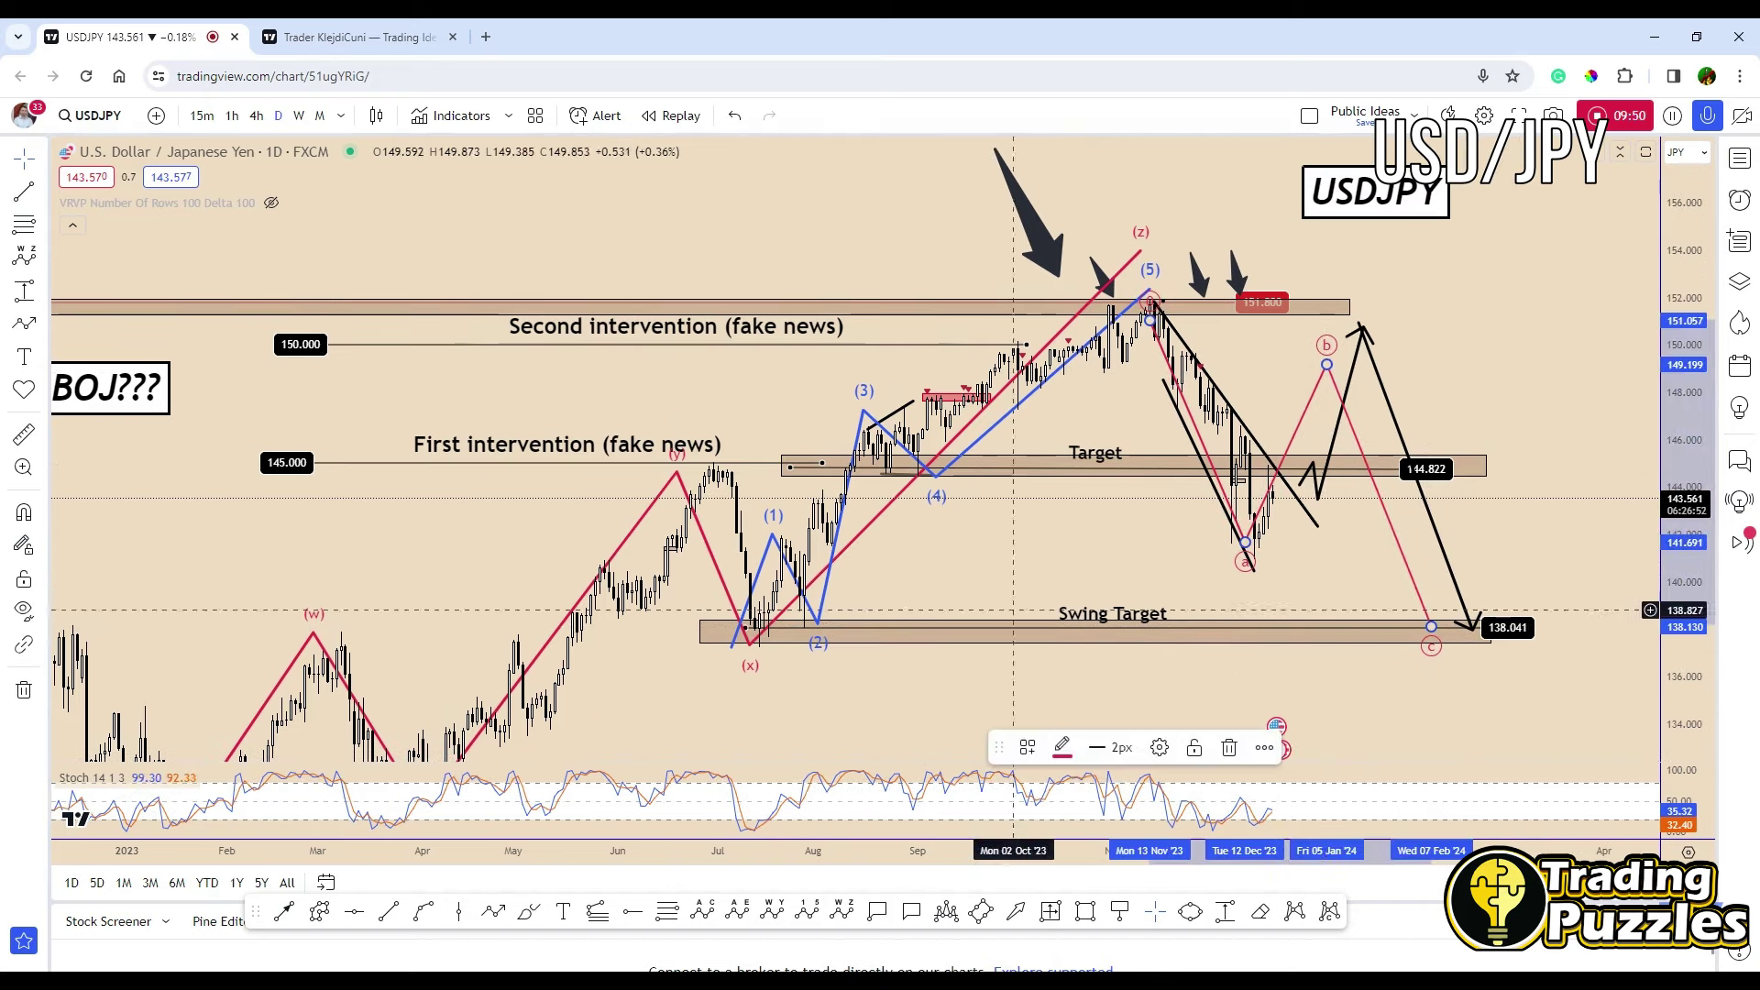
# Draw a second downward path from about 149.28 on 10 January 2024, beside point b, down into the Swing Target zone.
pyautogui.click(495, 912)
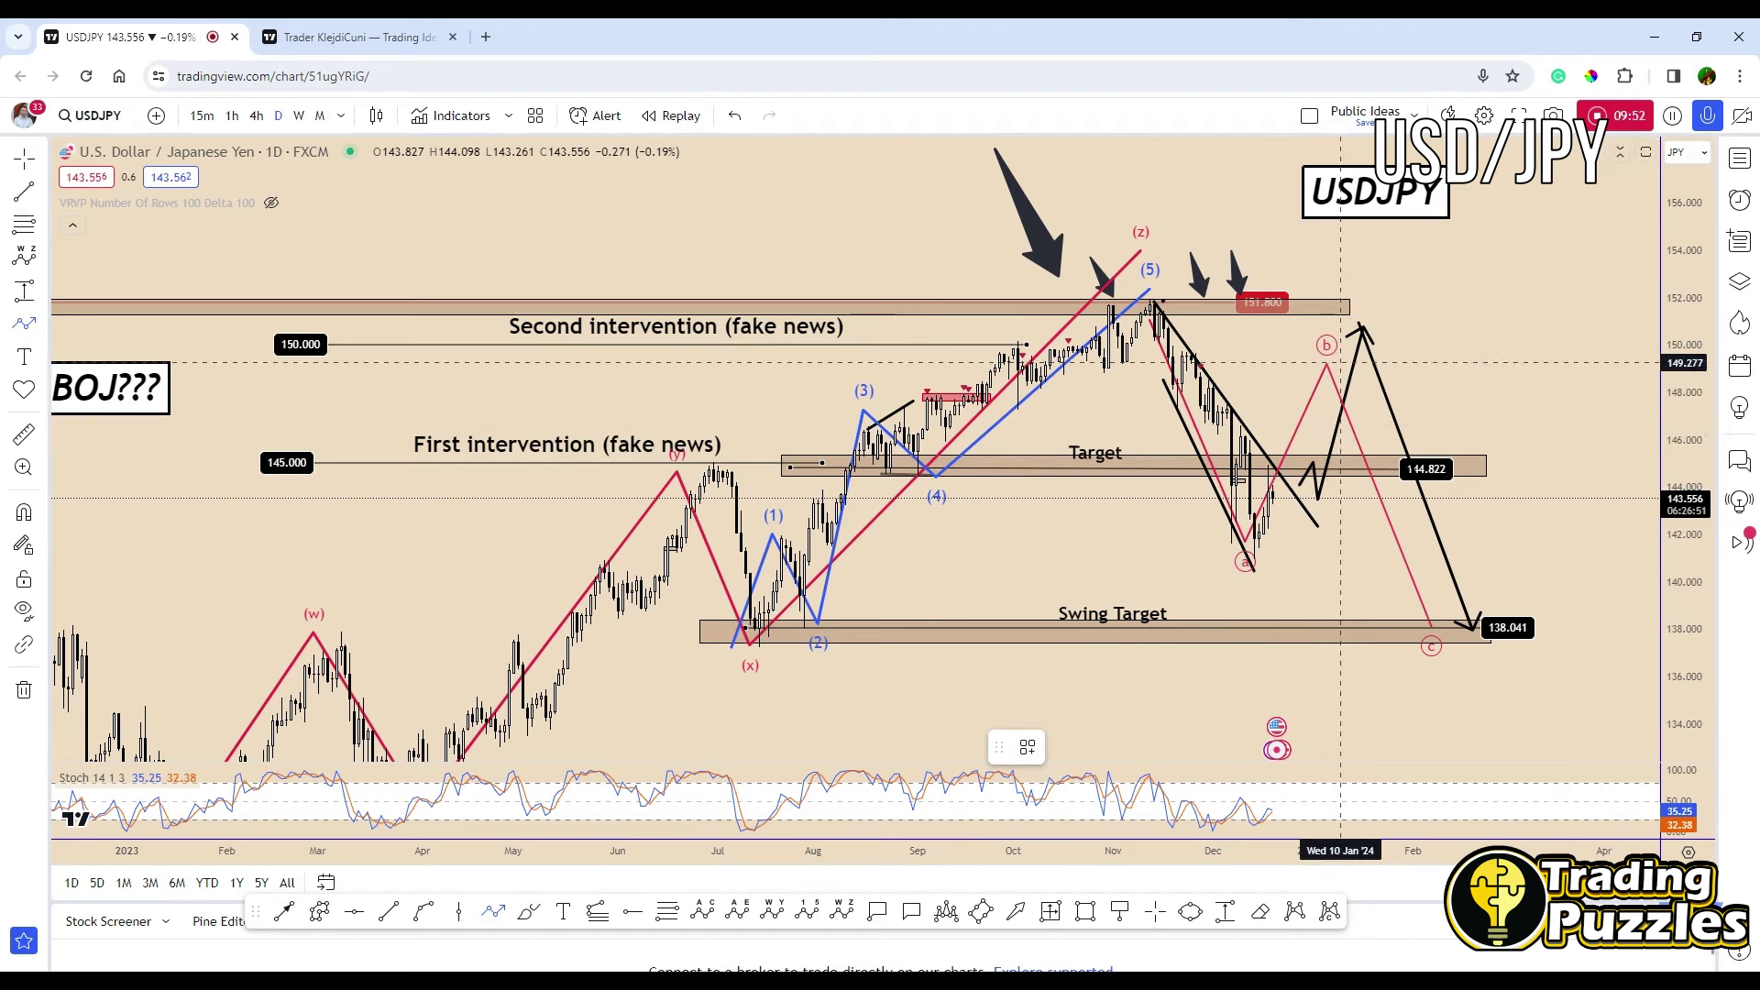
pyautogui.click(1339, 361)
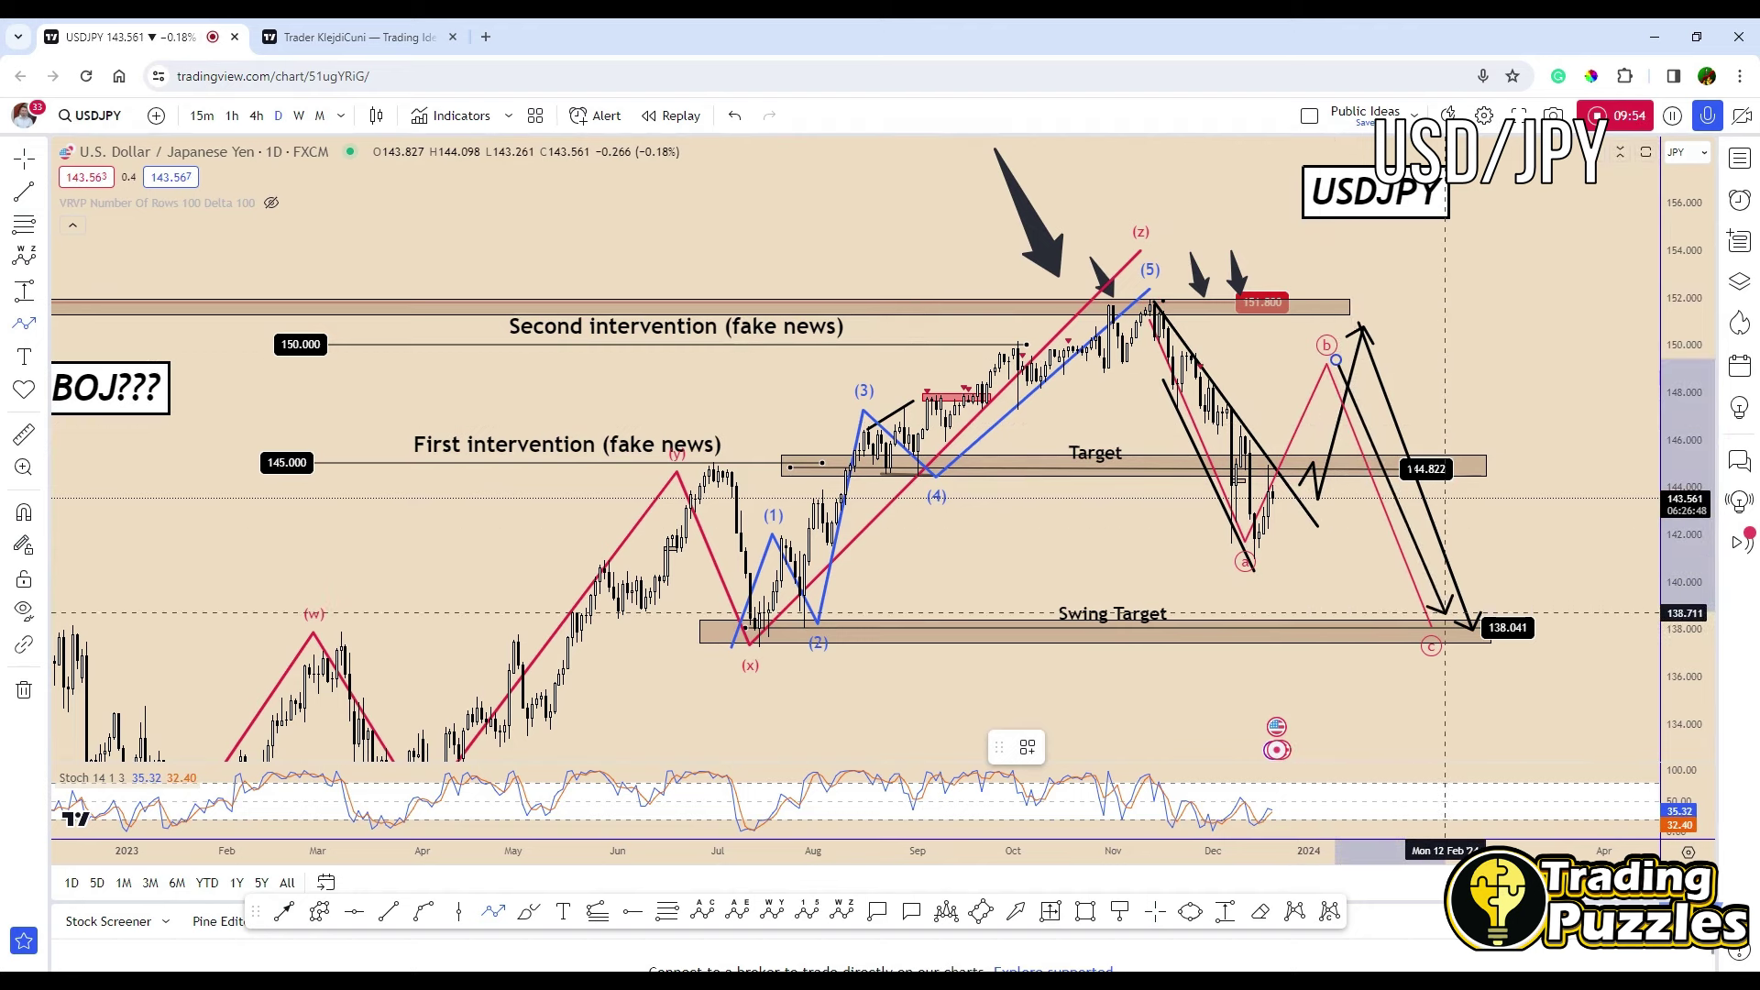
pyautogui.click(1449, 623)
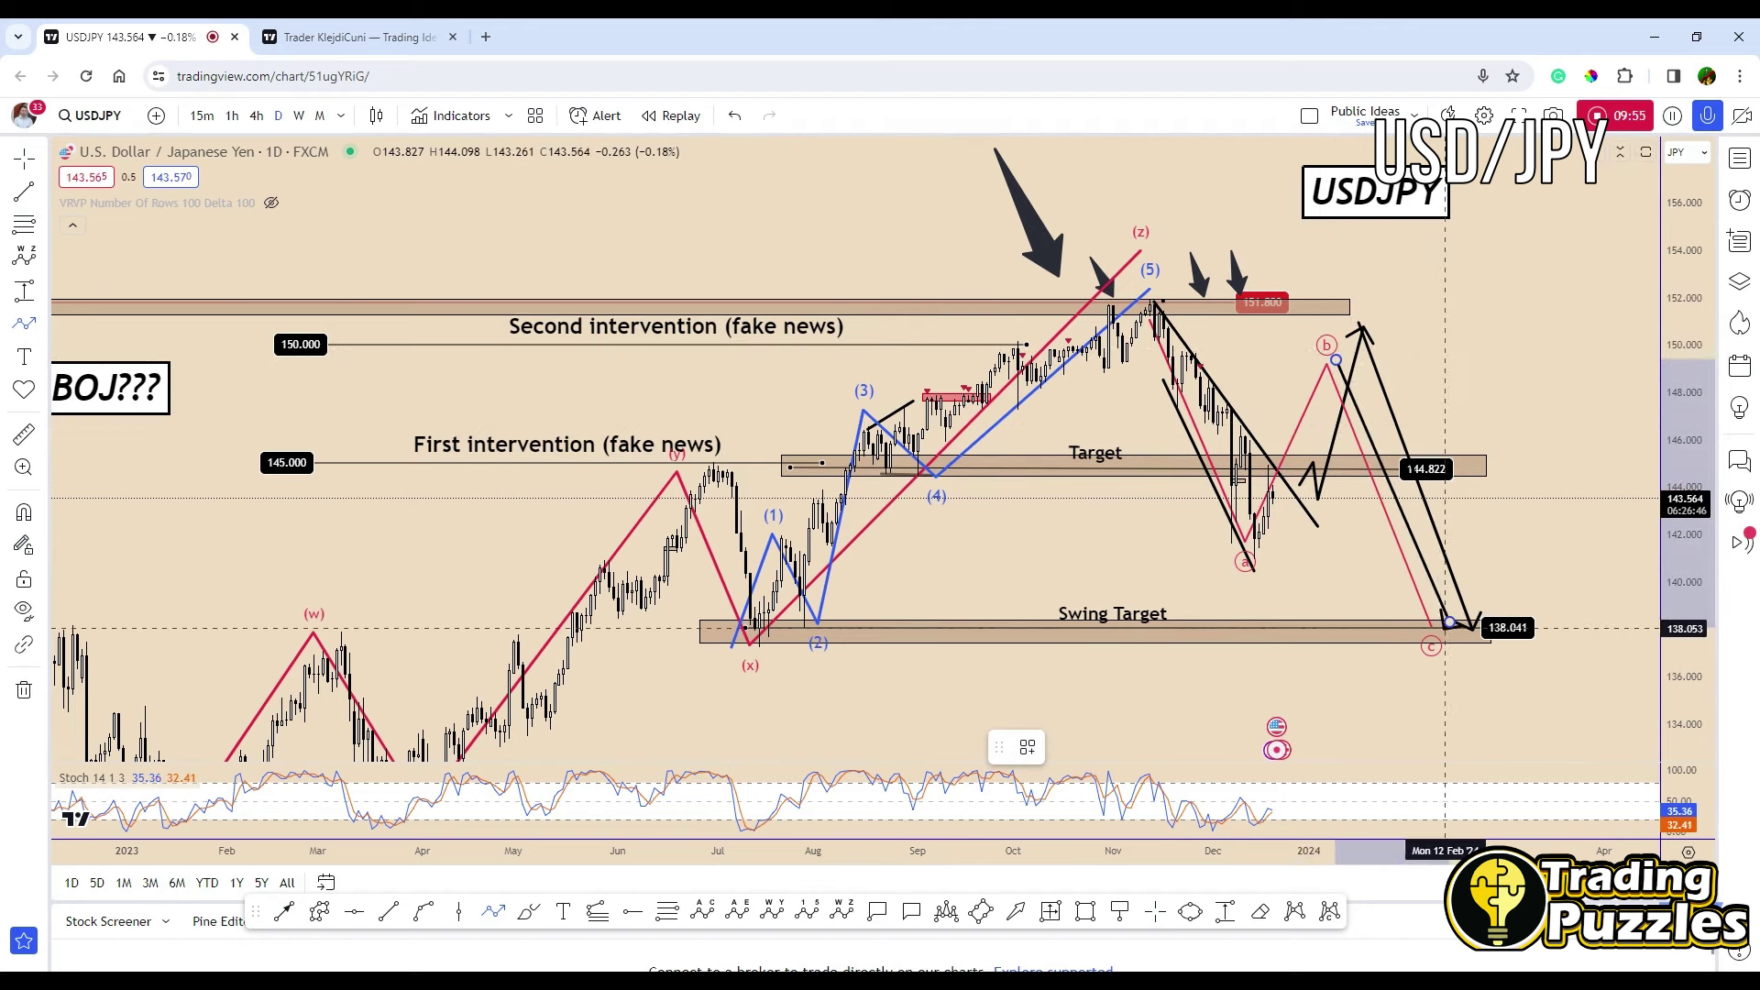
pyautogui.doubleClick(1450, 624)
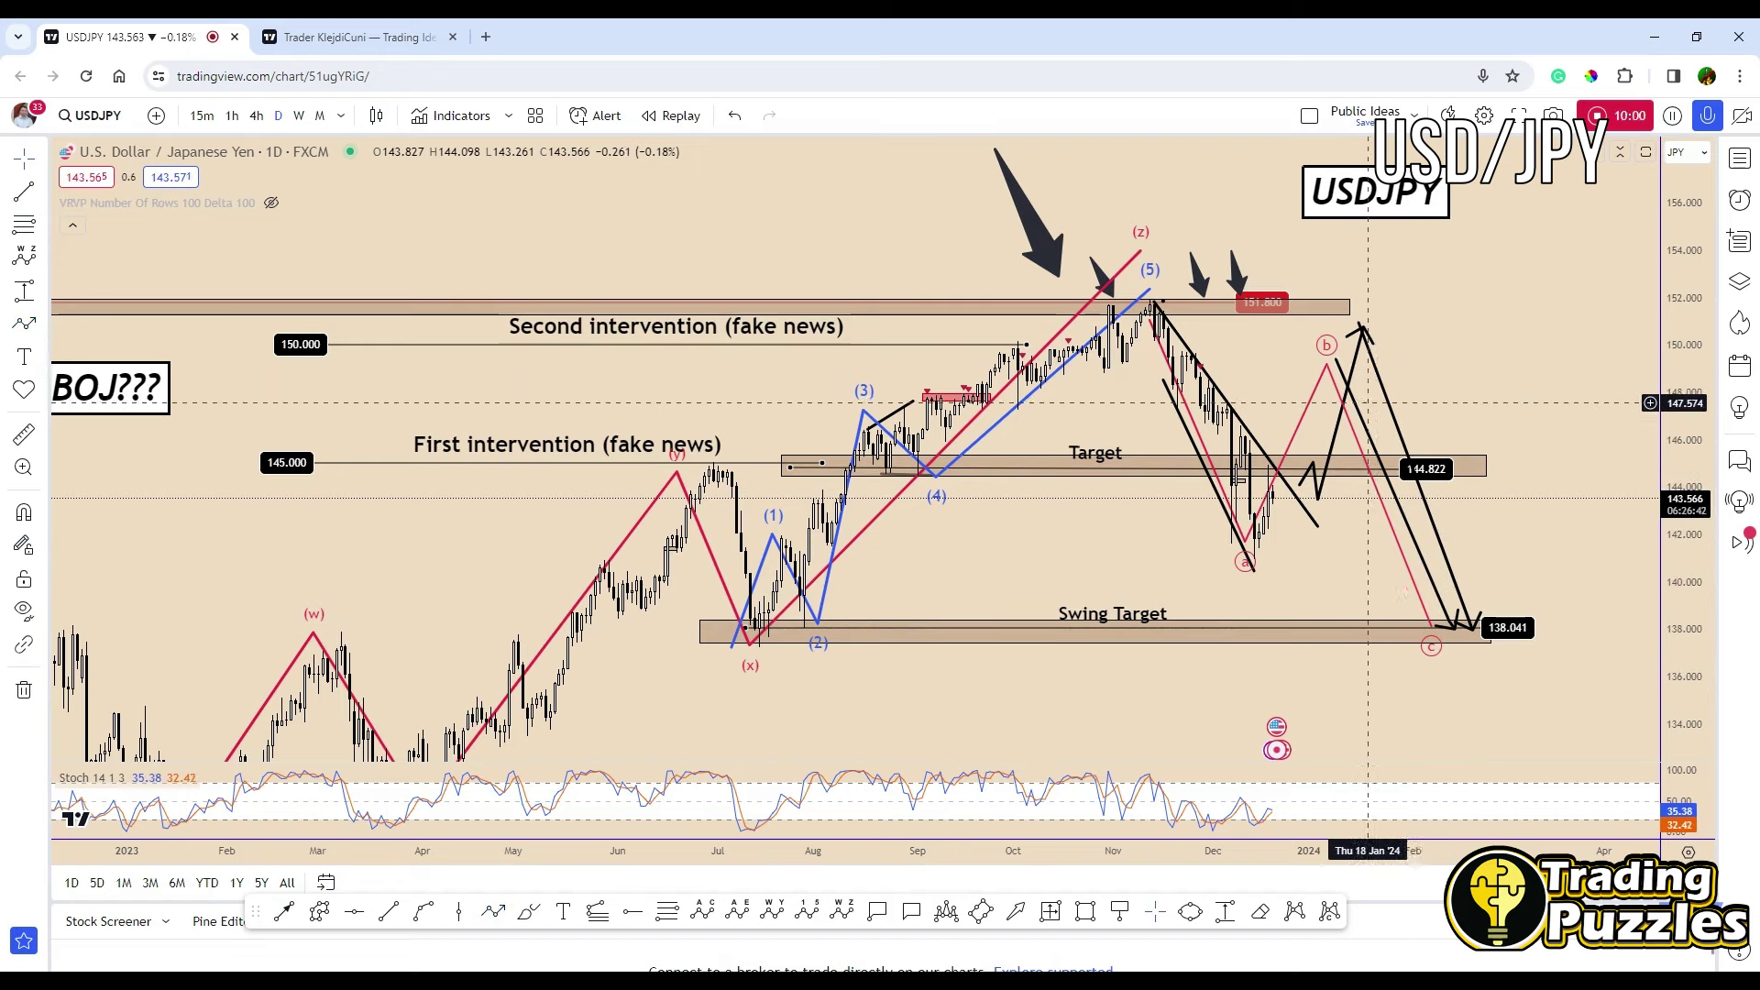
# Lower the rebound path's endpoint to about 148.7, beside the start of the shorter downward path.
pyautogui.click(1325, 458)
pyautogui.scroll(2, 1325, 470)
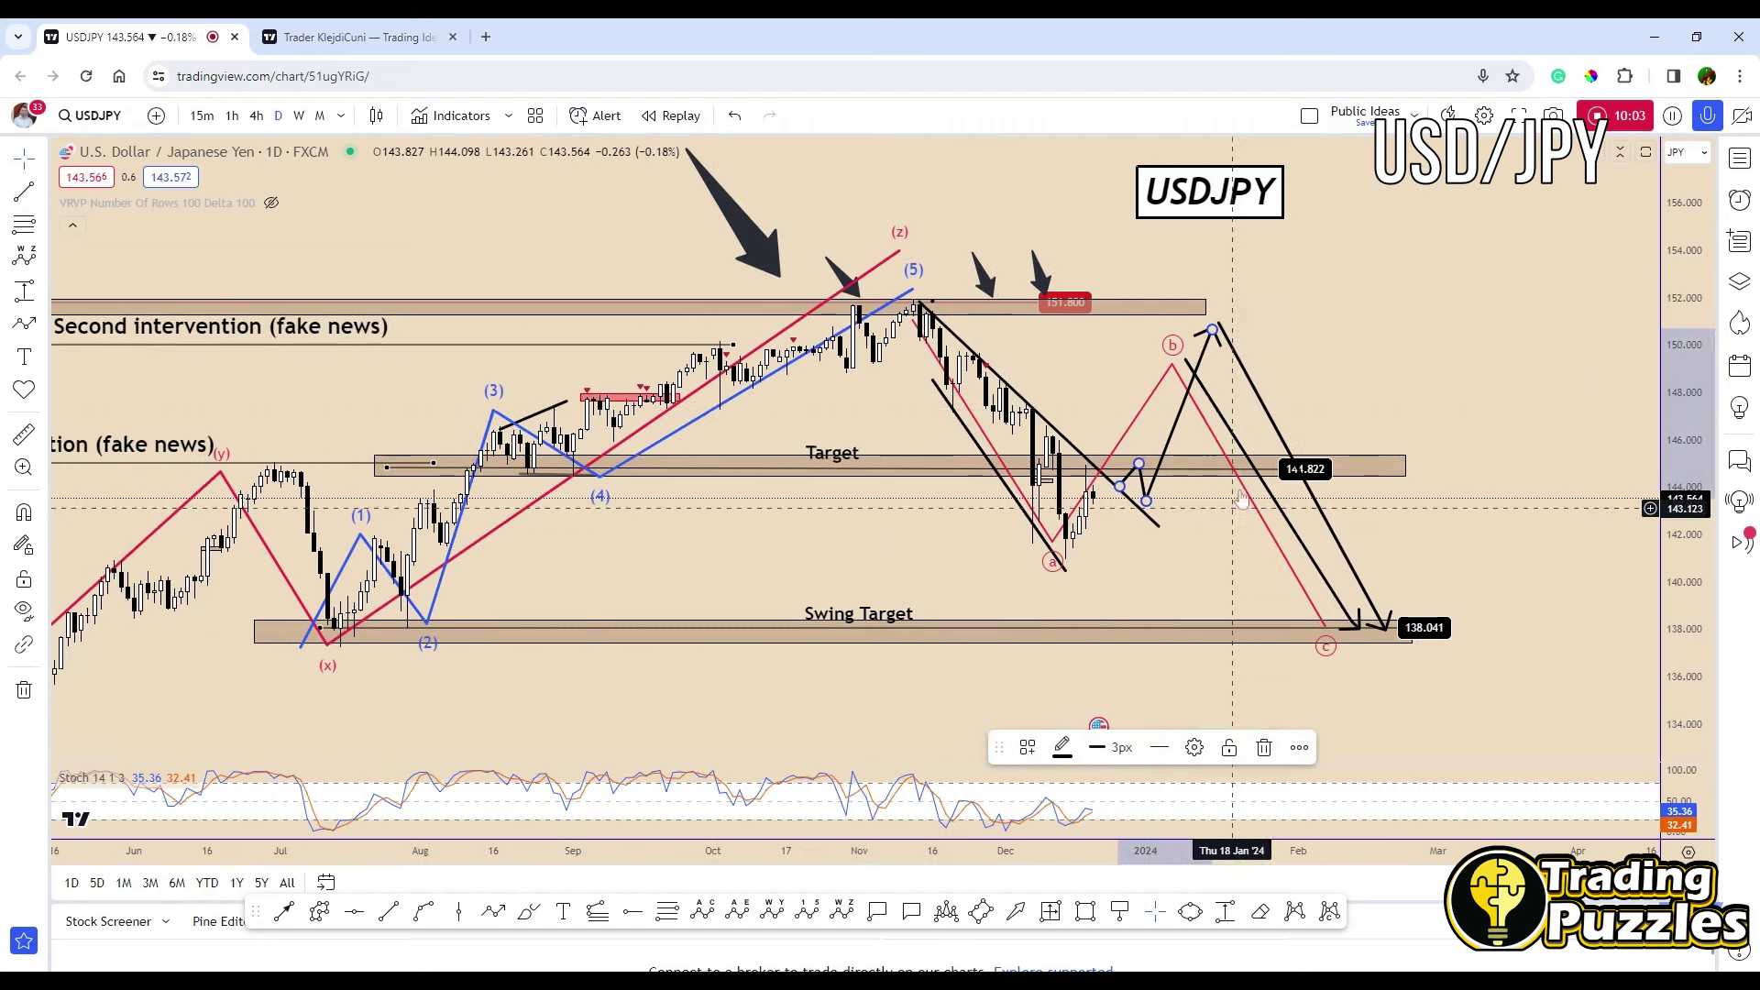
pyautogui.moveTo(1213, 333); pyautogui.dragTo(1192, 375)
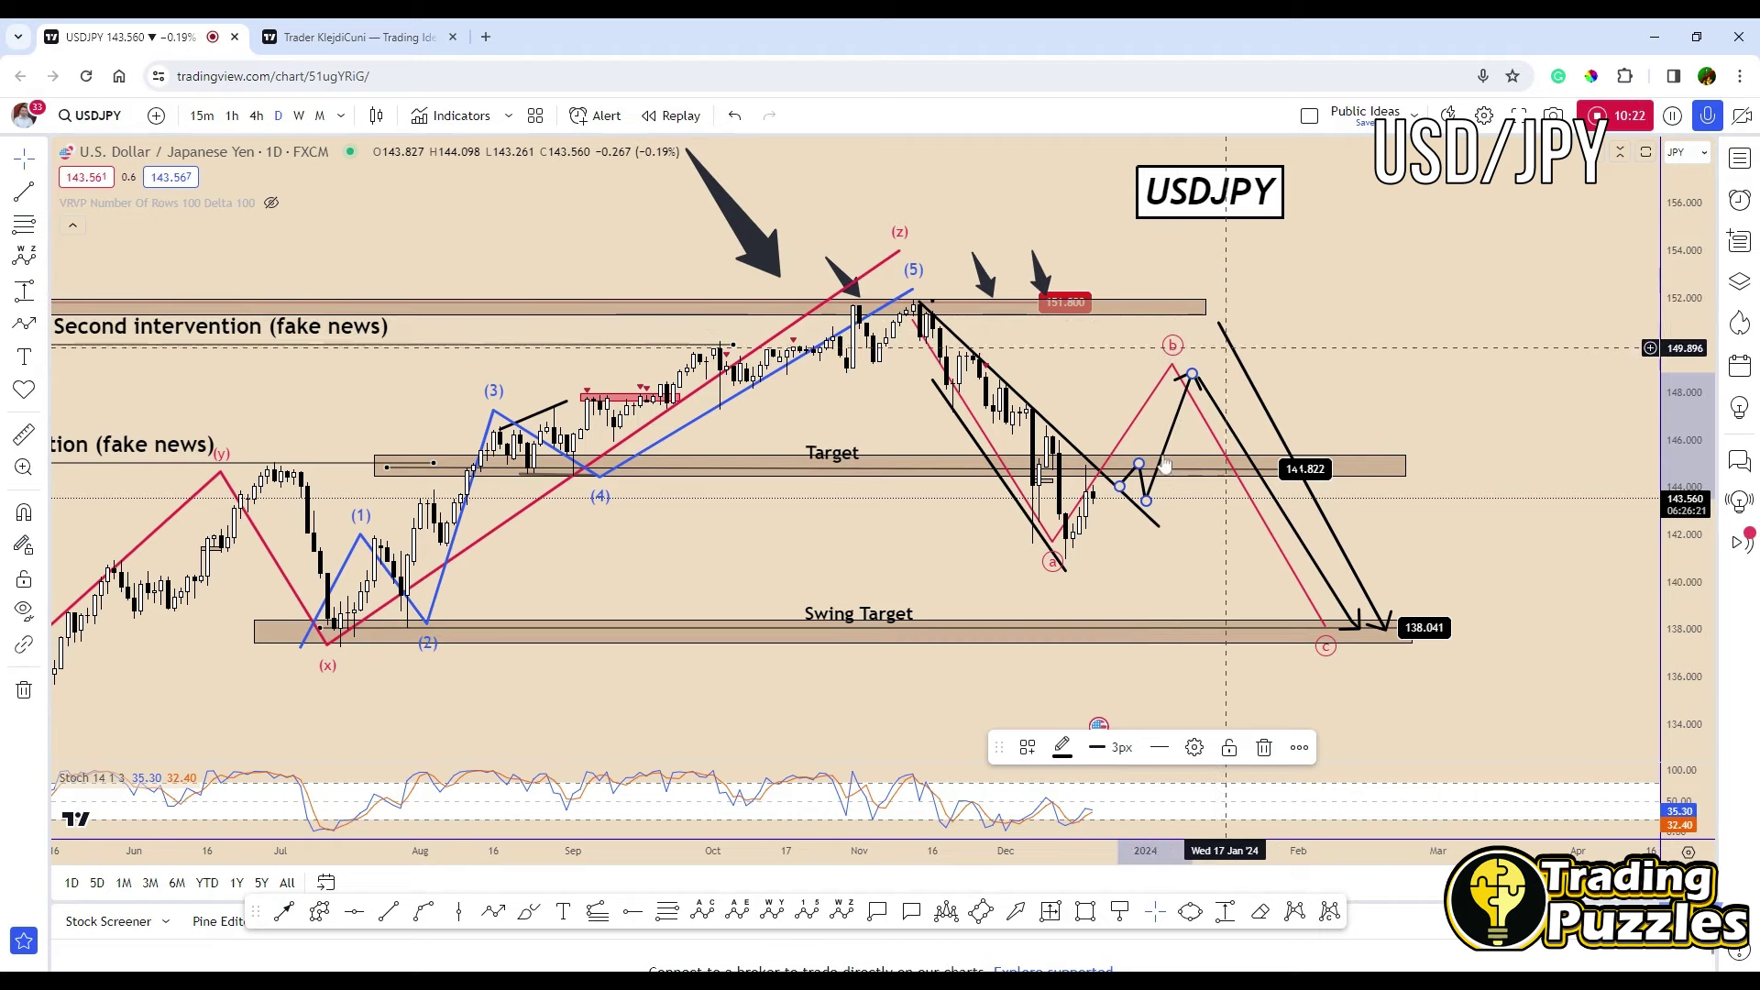
# Brush the expected move from the November high to point a, up to point b and down to the Swing Target, and undo the strokes.
pyautogui.click(528, 911)
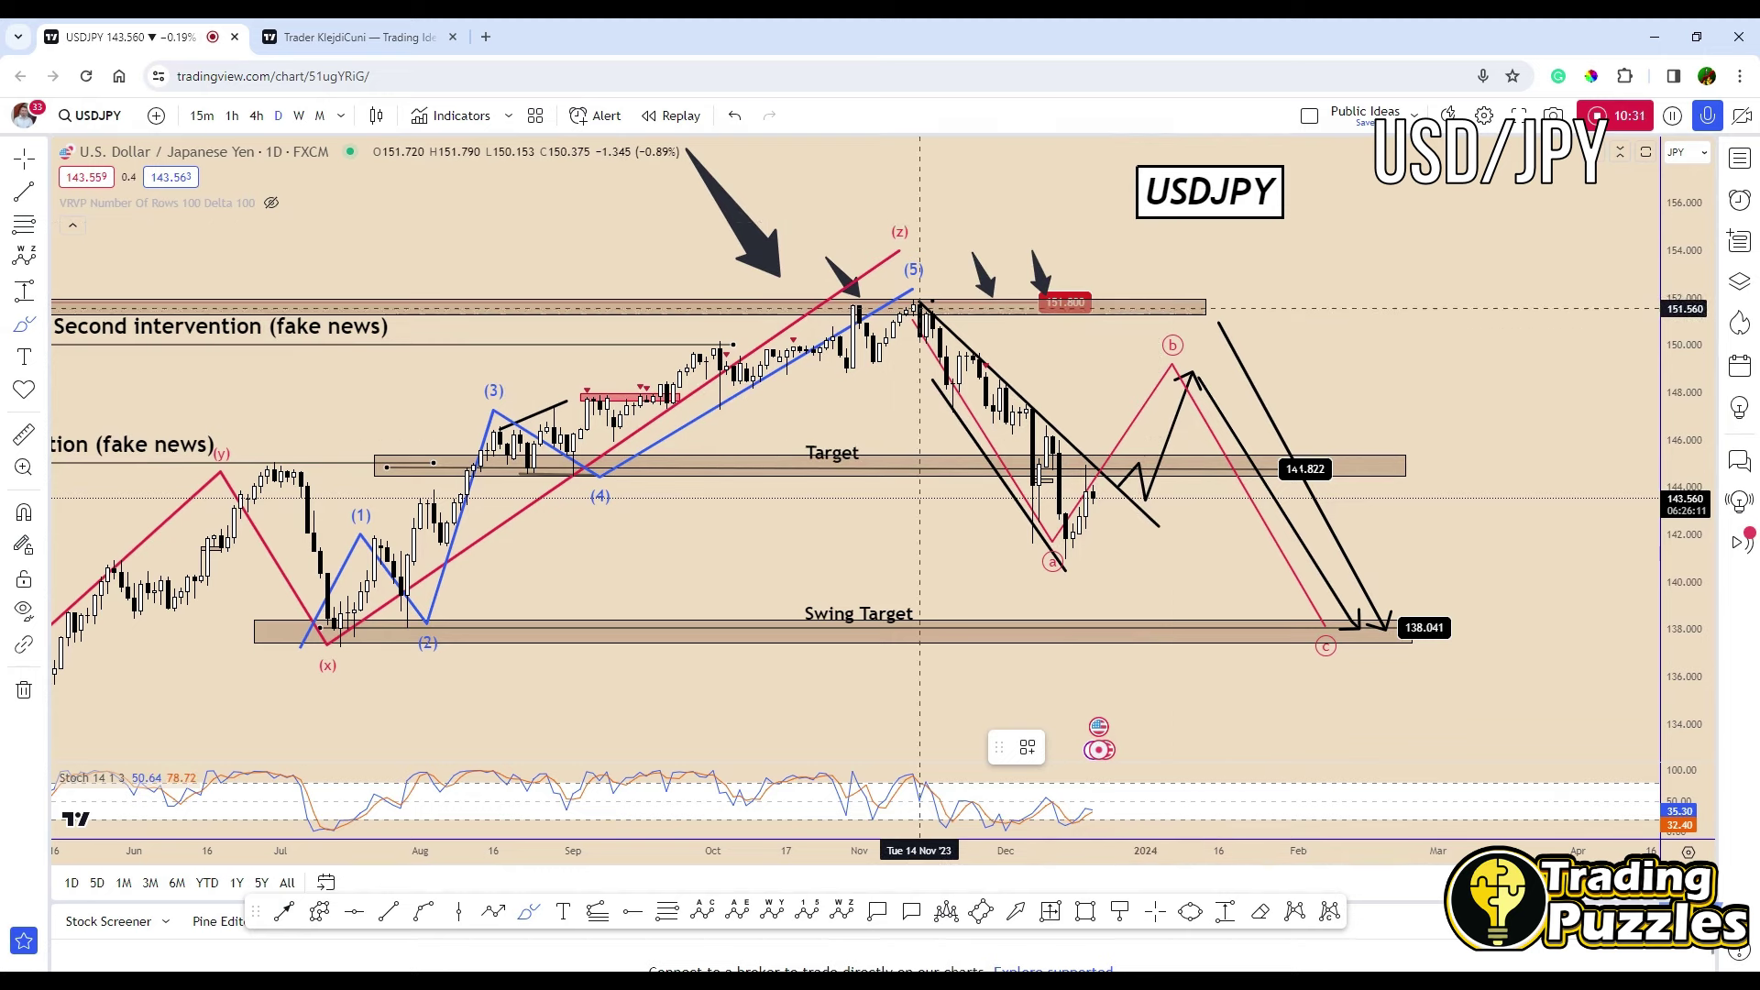
pyautogui.click(945, 337)
pyautogui.moveTo(1066, 539); pyautogui.dragTo(1173, 359)
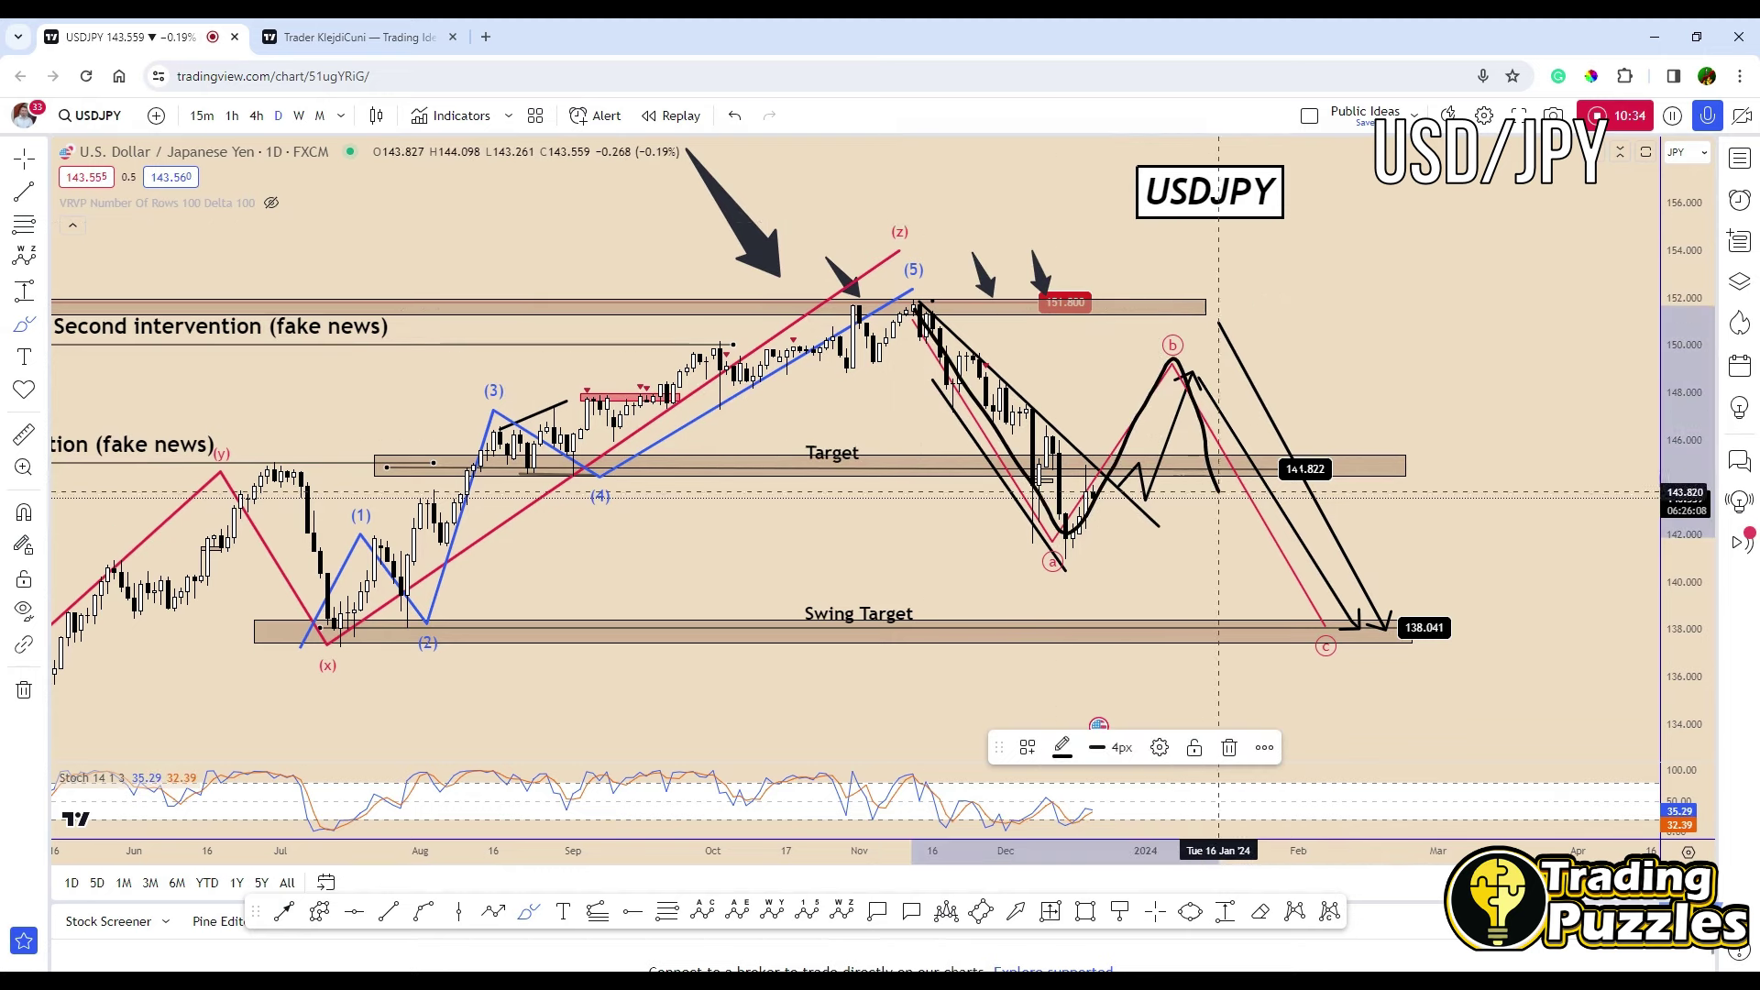
pyautogui.moveTo(1218, 492); pyautogui.dragTo(1259, 618)
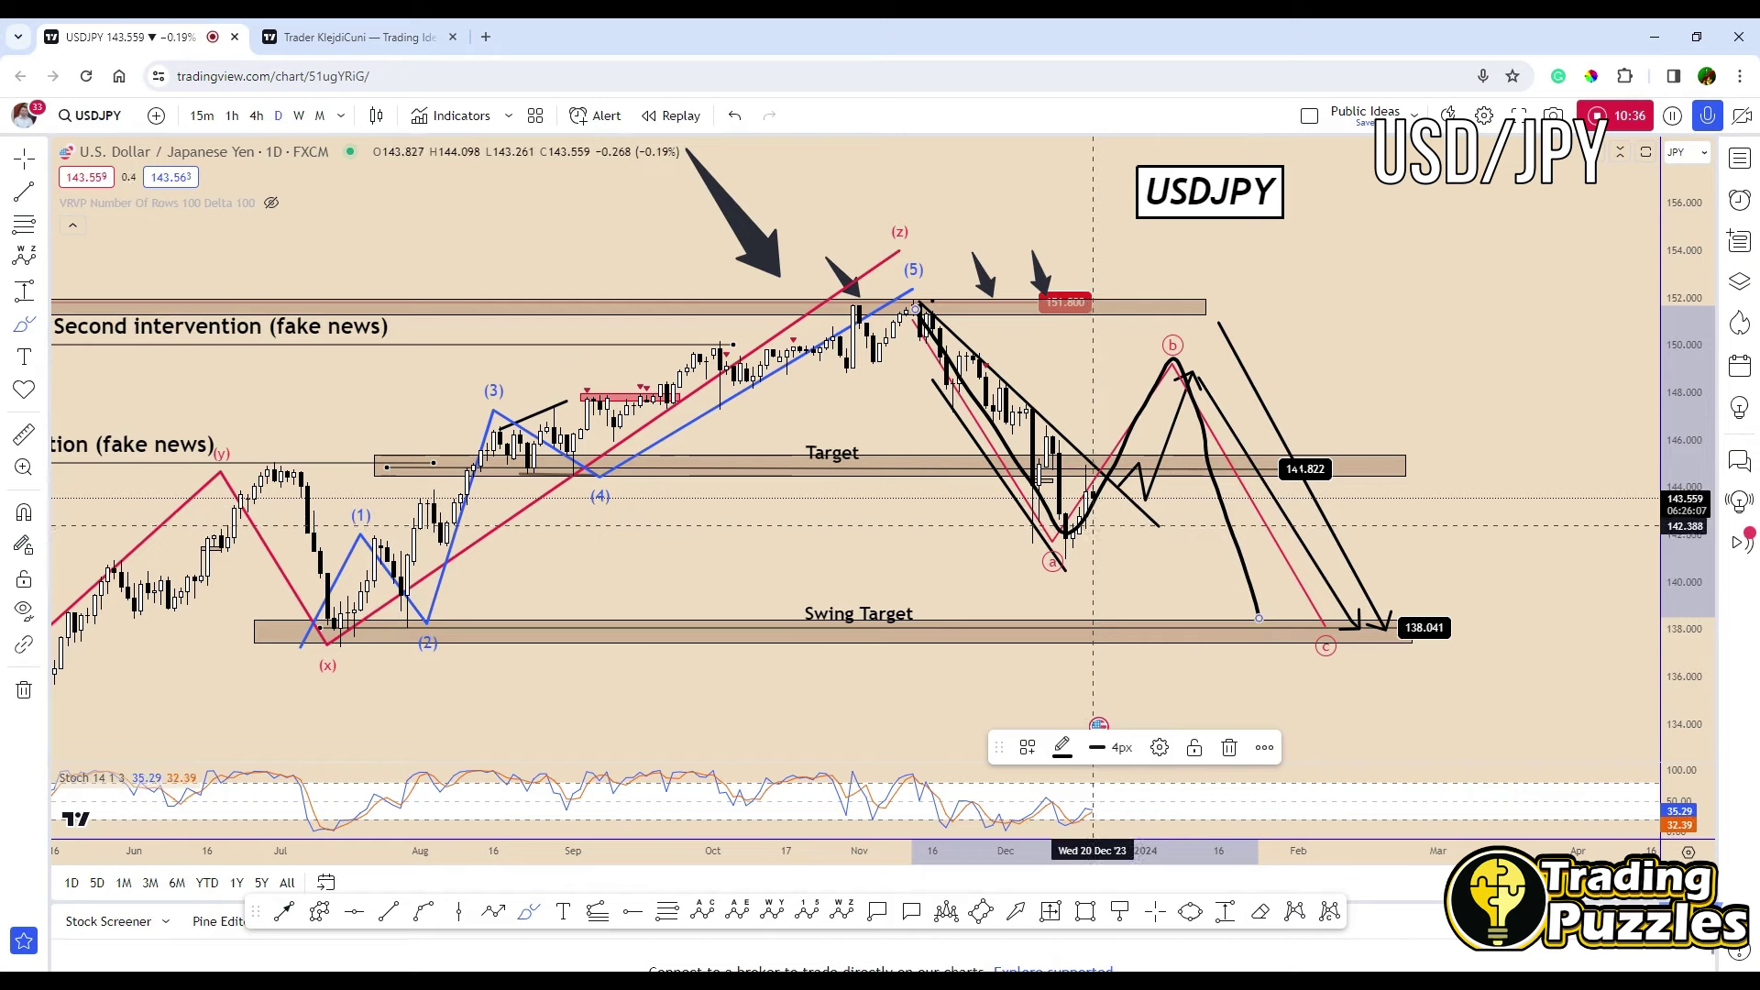
pyautogui.hotkey('ctrl', 'z')
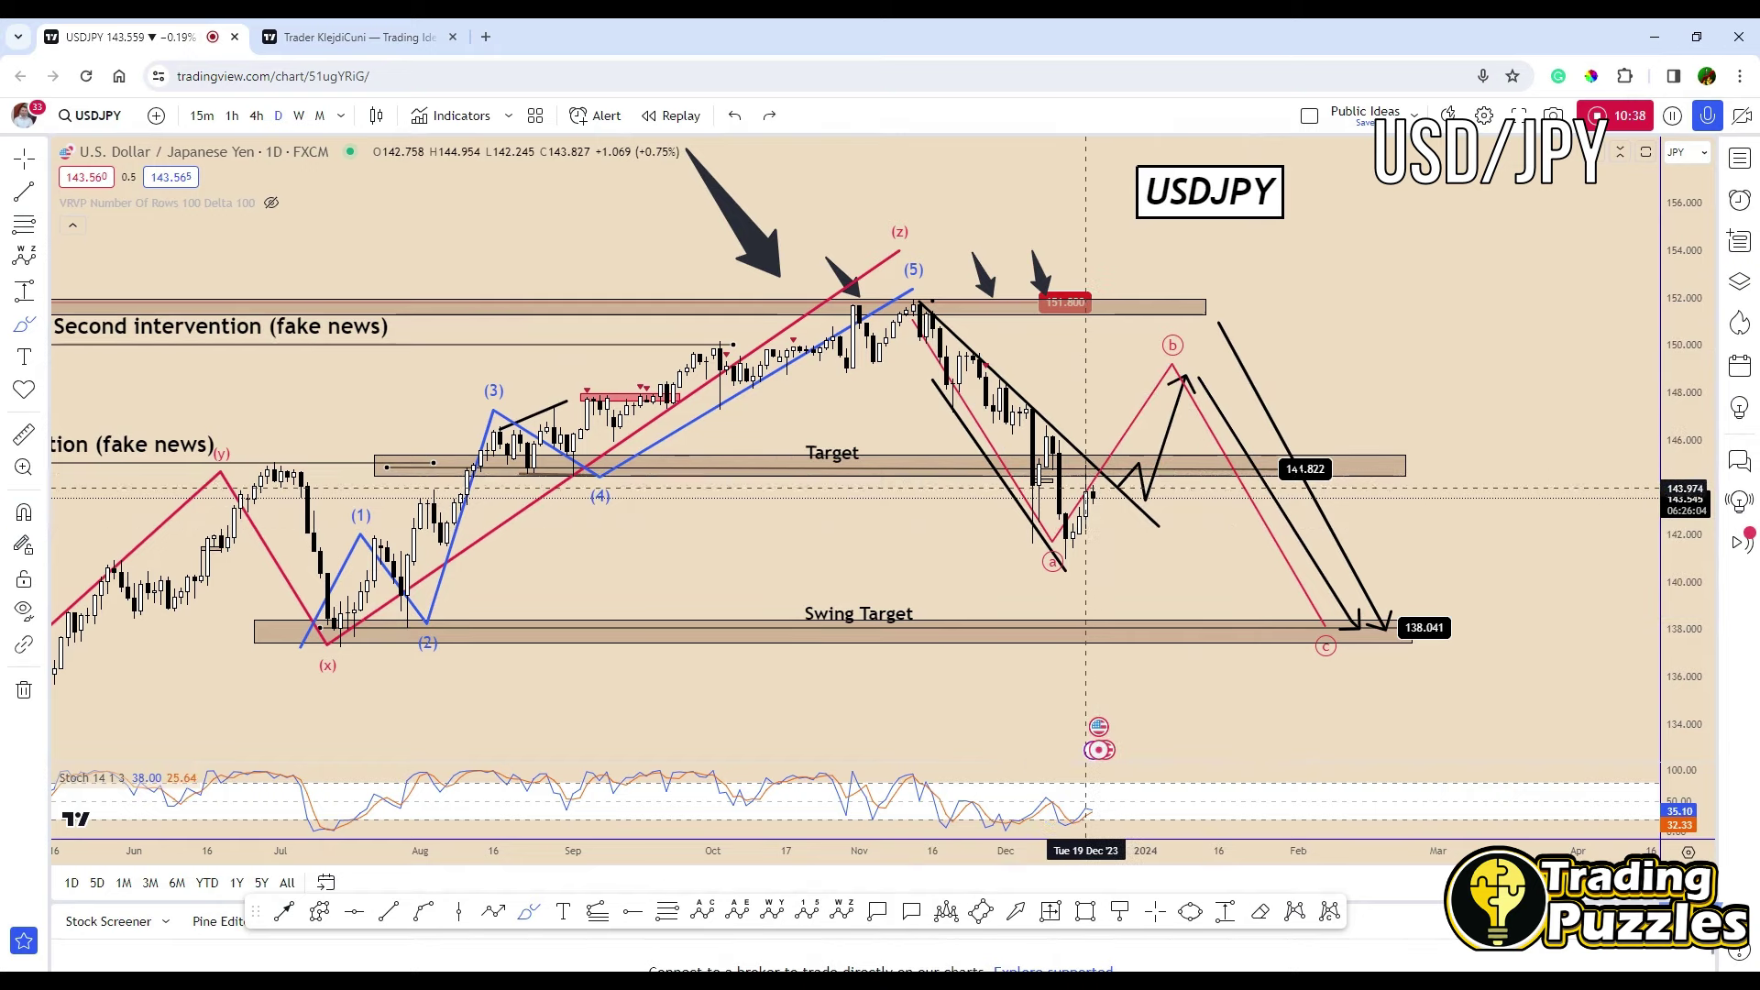
# Brush a path from the current price up to about 151 and down to the Swing Target, then undo it and the last rebound path change.
pyautogui.moveTo(1086, 497)
pyautogui.mouseDown()
pyautogui.moveTo(1100, 430)
pyautogui.moveTo(1139, 422)
pyautogui.moveTo(1165, 312)
pyautogui.moveTo(1153, 341)
pyautogui.moveTo(1206, 358)
pyautogui.moveTo(1220, 596)
pyautogui.moveTo(1245, 613)
pyautogui.mouseUp()
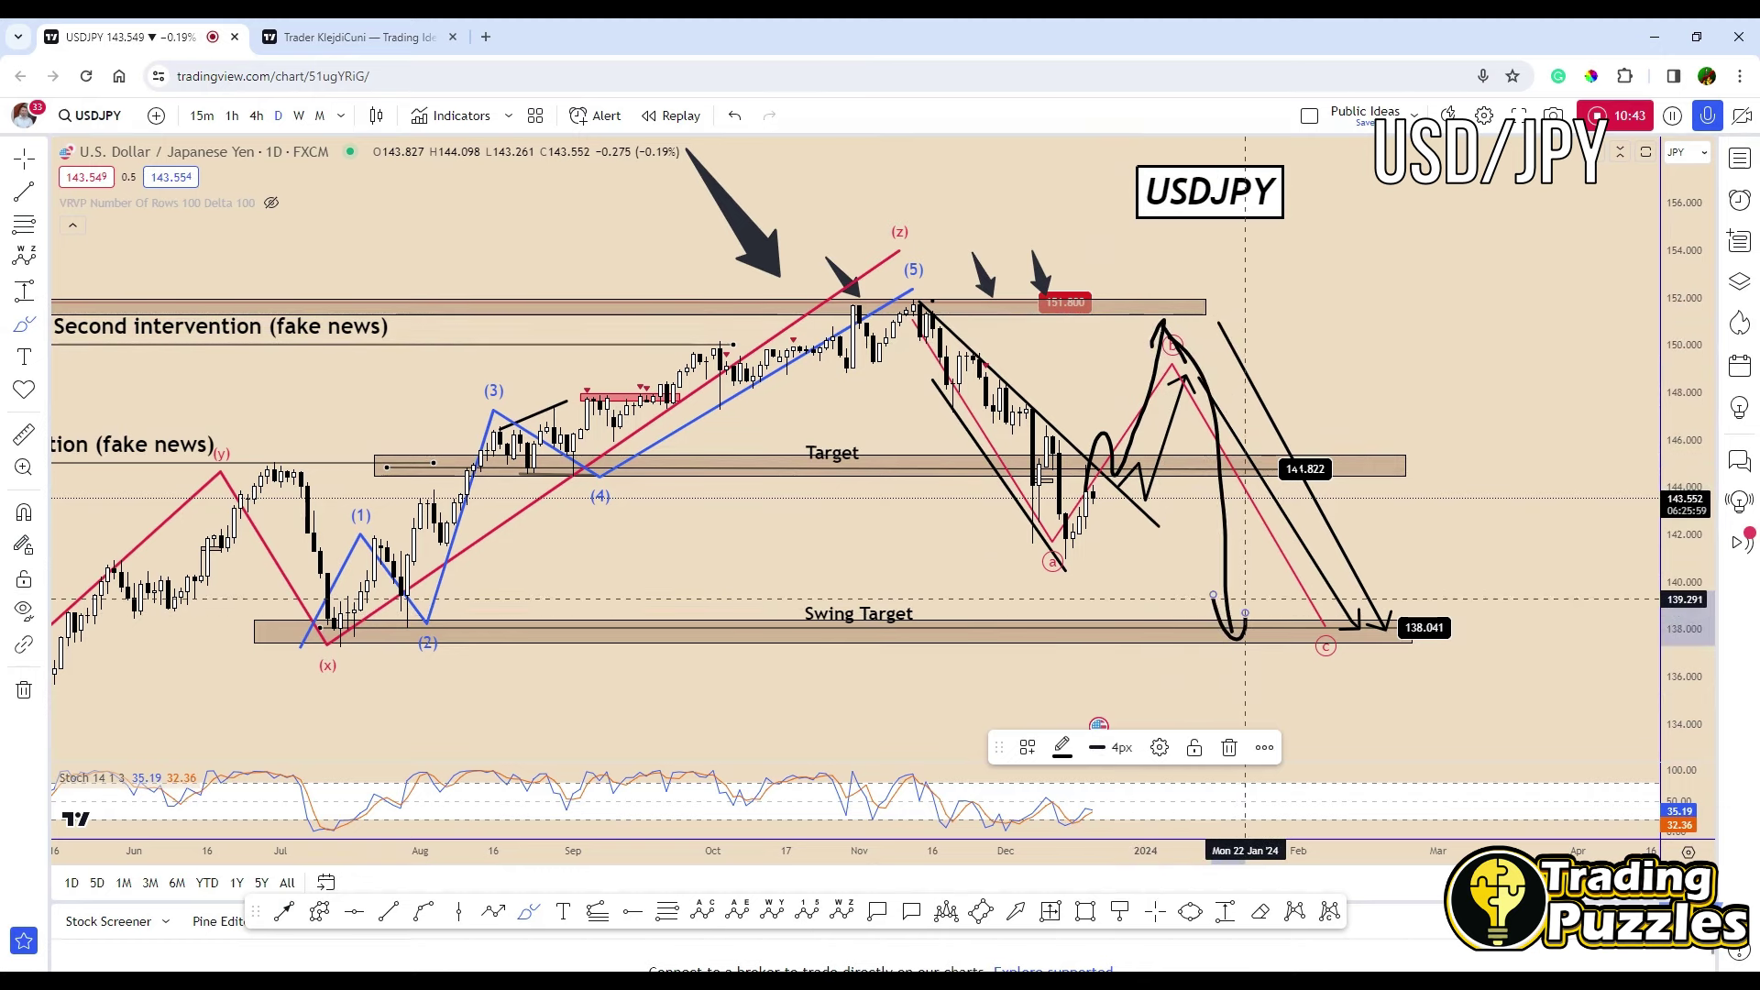
pyautogui.hotkey('ctrl', 'z')
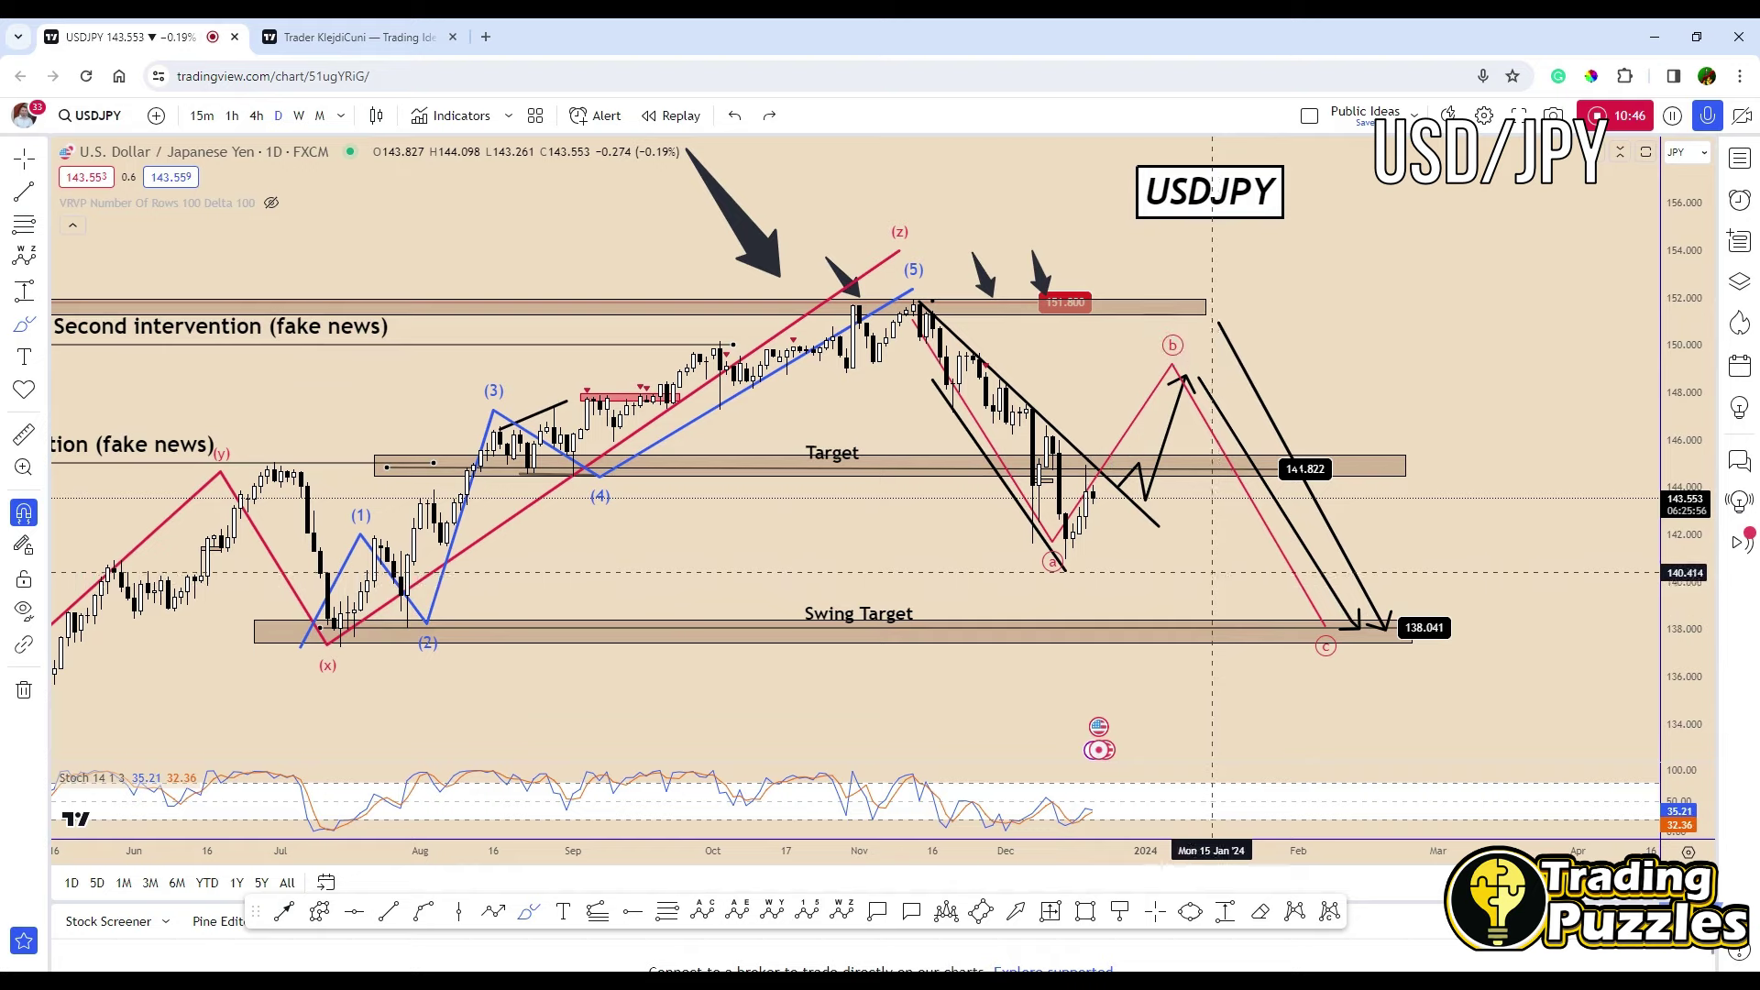
pyautogui.hotkey('ctrl', 'z')
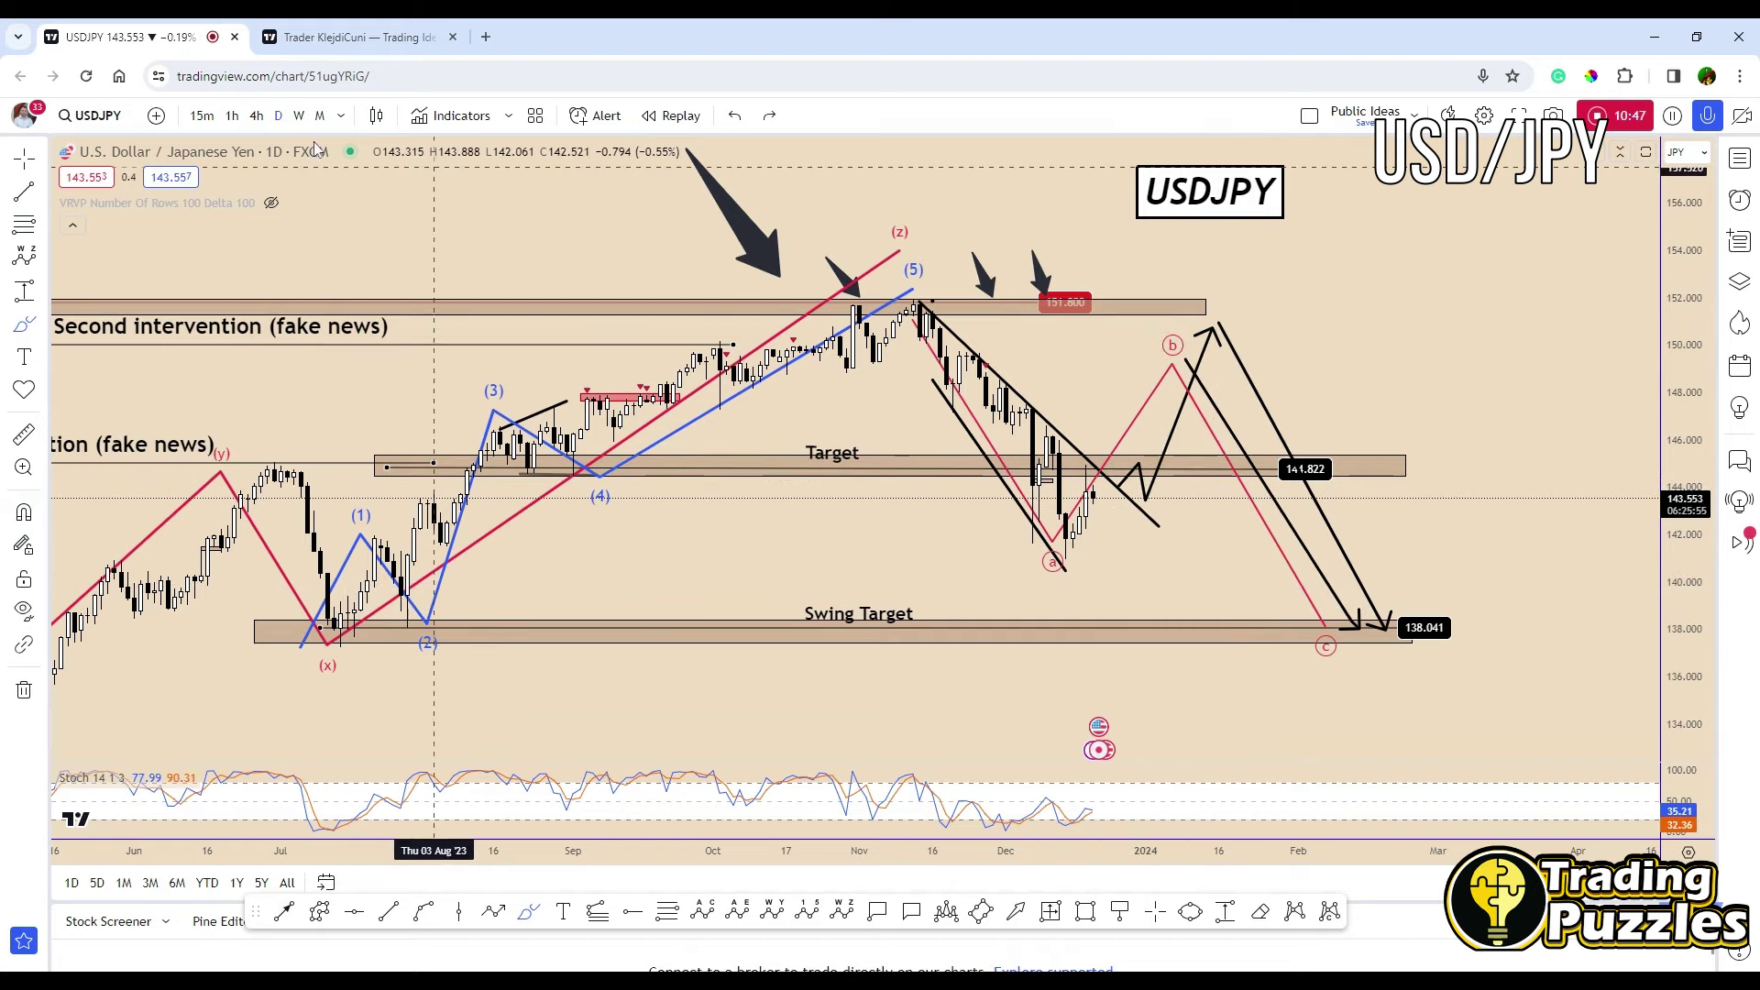
# Switch to the 4-hour chart and delete the brushed hump crossing the Target zone beside the current price.
pyautogui.click(259, 118)
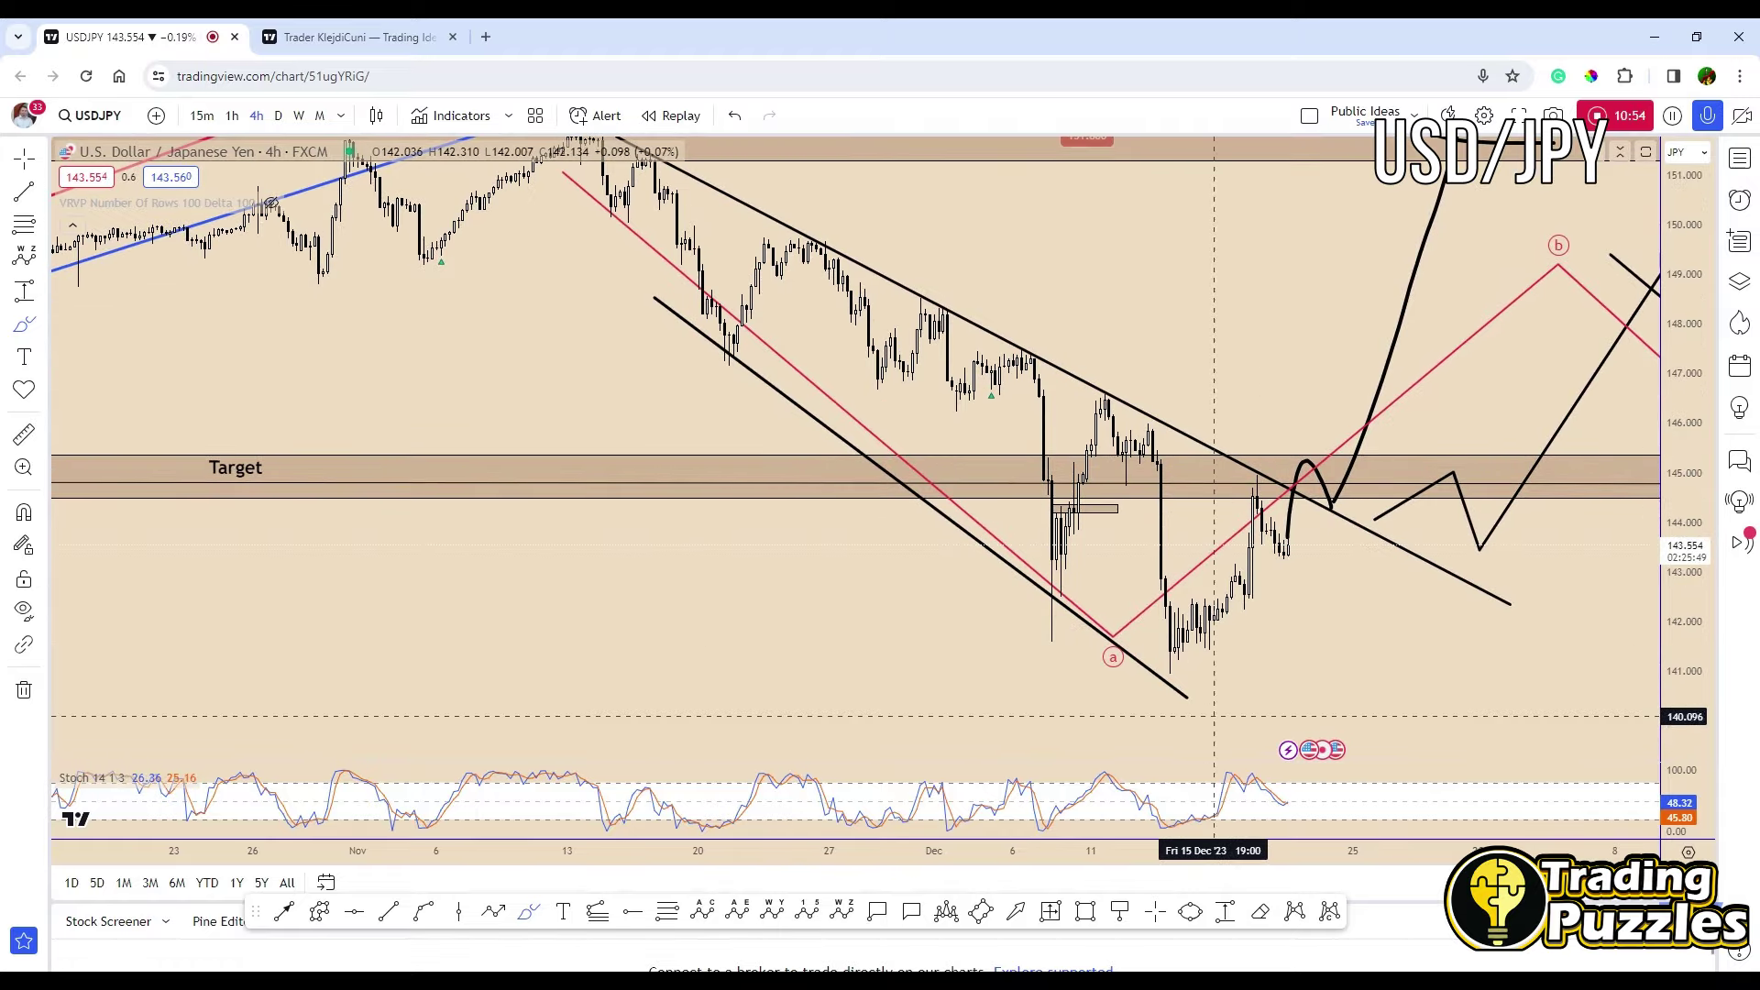
pyautogui.scroll(1, 1191, 551)
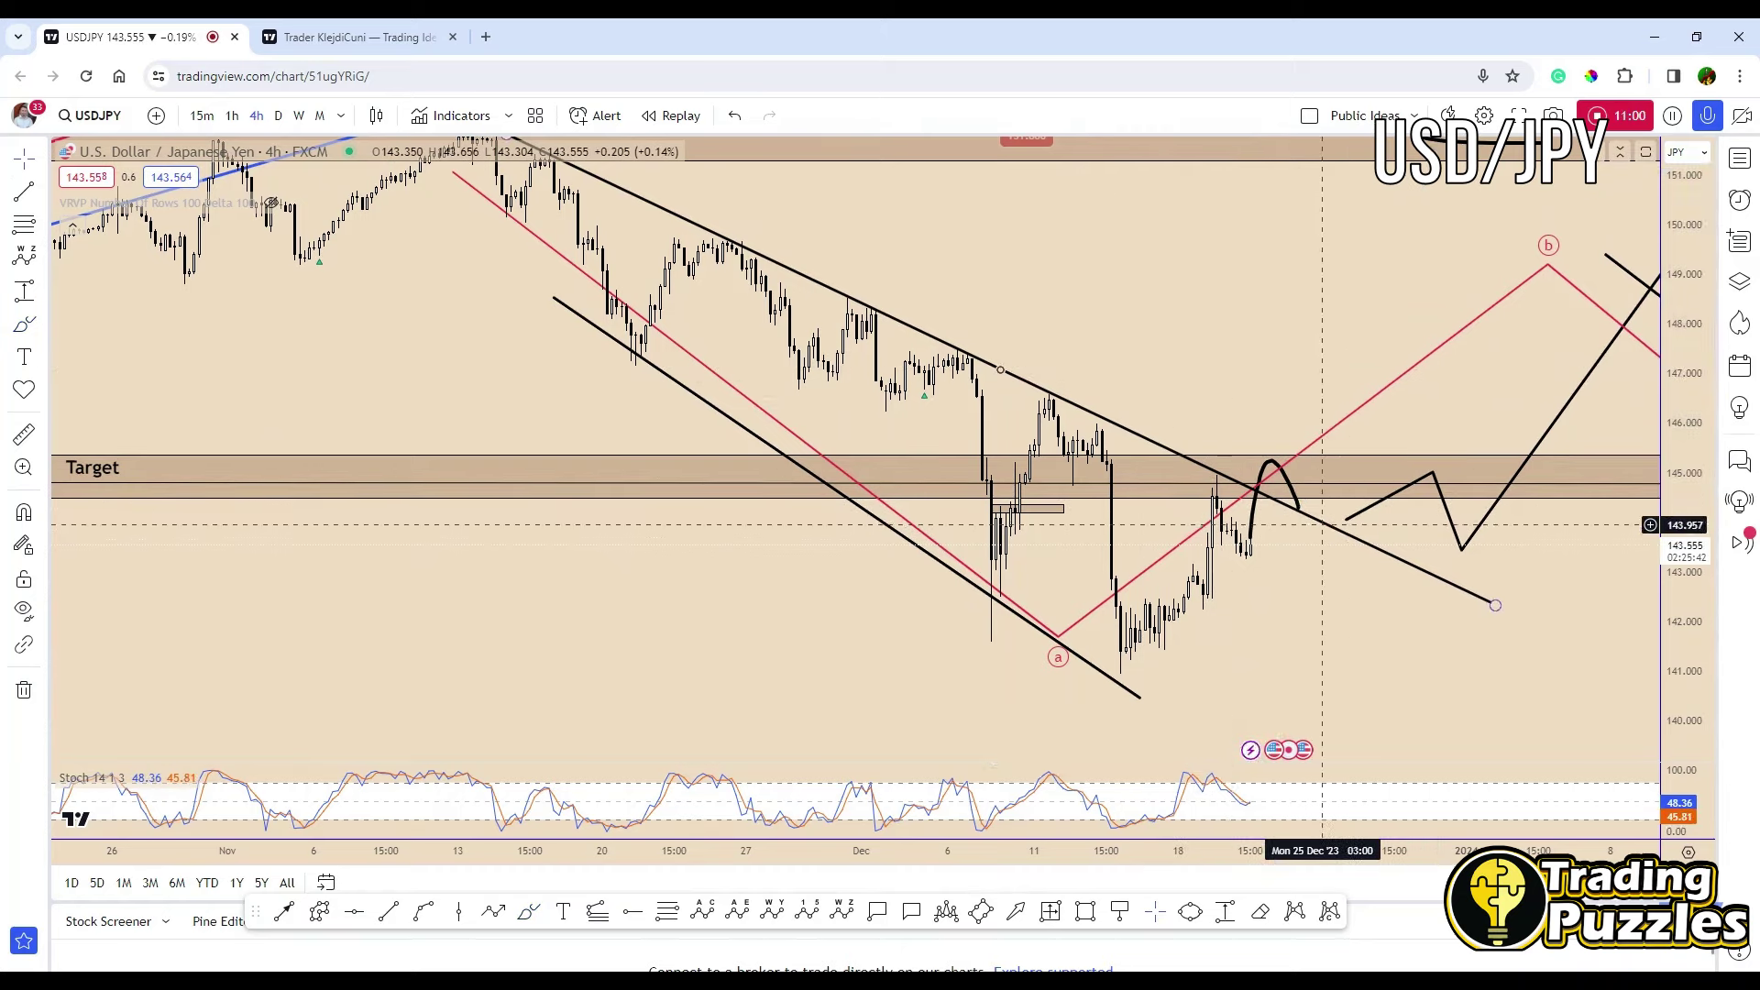
pyautogui.click(1297, 508)
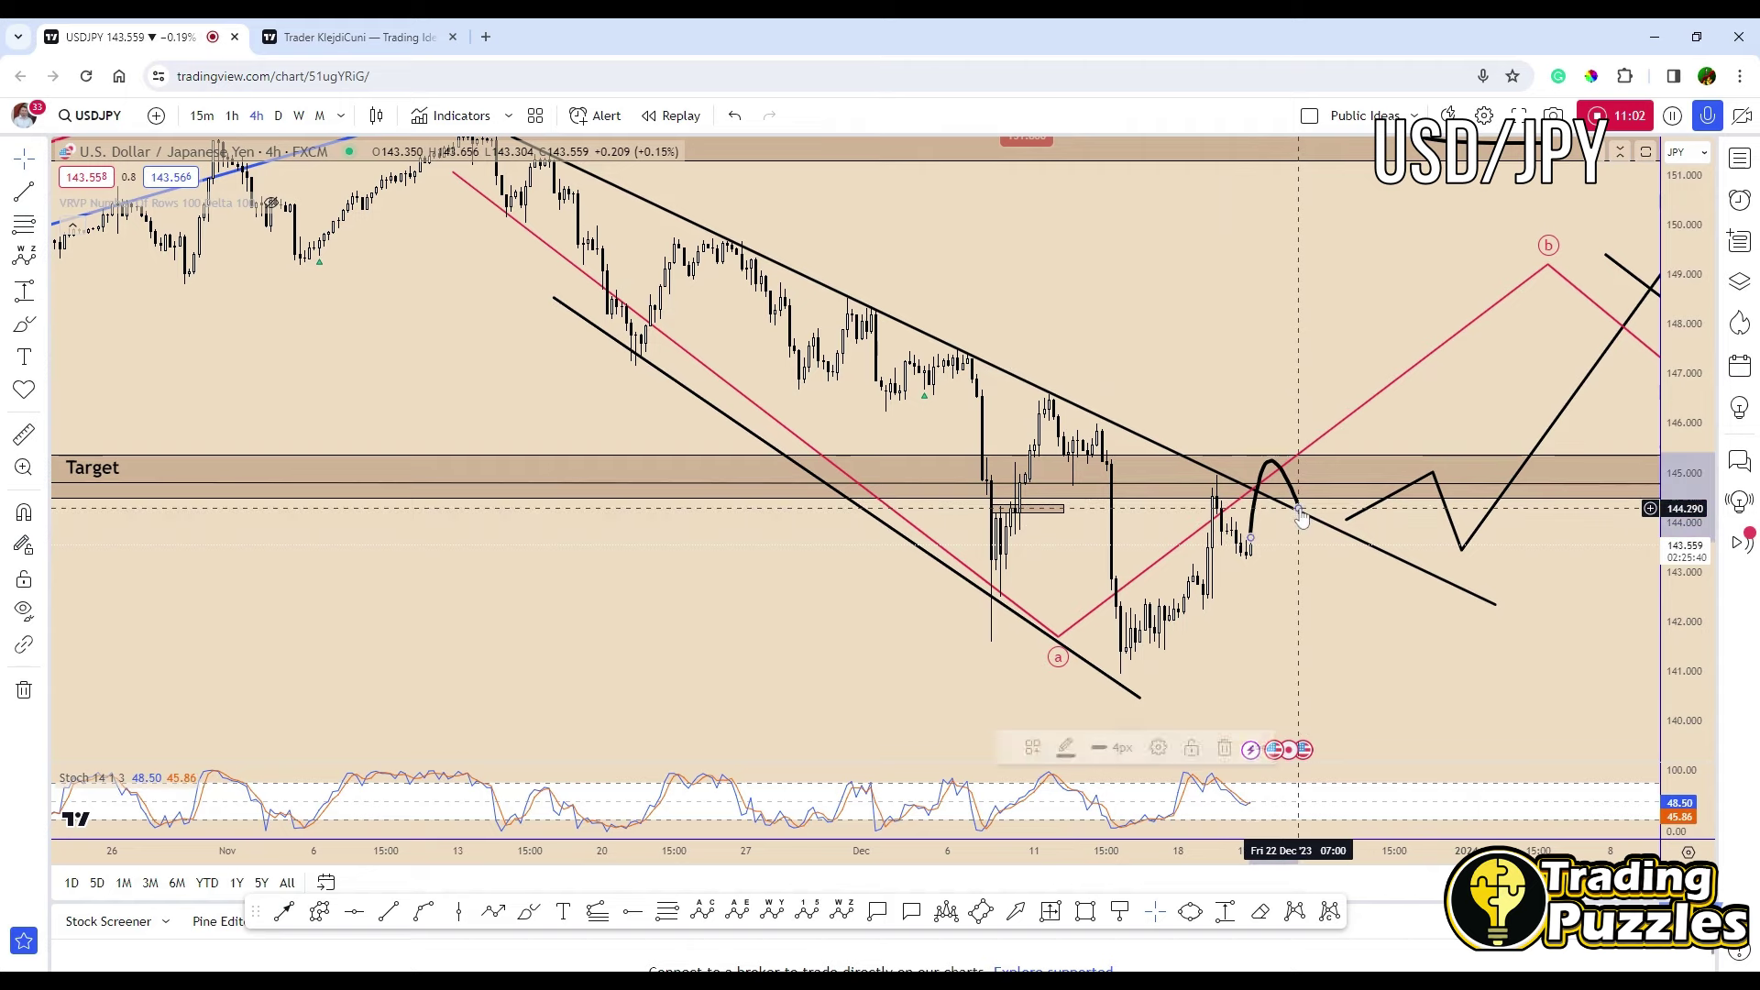
pyautogui.press('Delete')
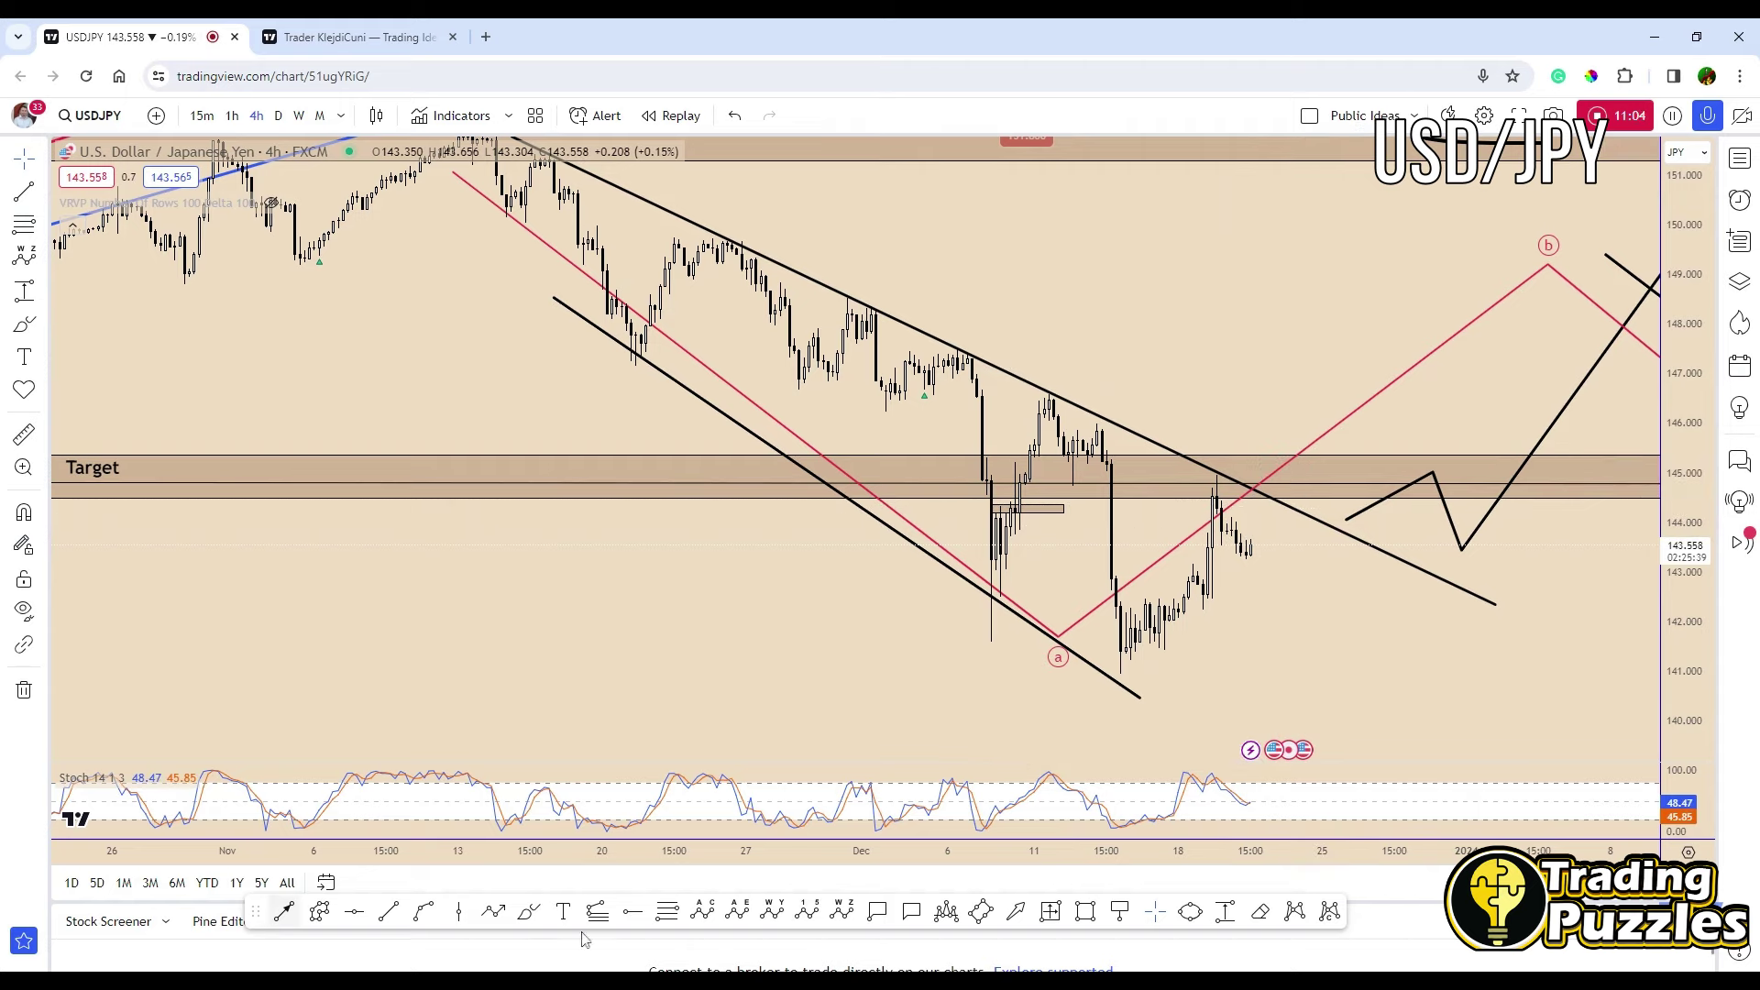
# Brush a zigzag decline from the current price to about 139 and both falling channel edges, and undo the strokes.
pyautogui.click(531, 913)
pyautogui.moveTo(1249, 548)
pyautogui.mouseDown()
pyautogui.moveTo(1288, 649)
pyautogui.moveTo(1371, 583)
pyautogui.moveTo(1377, 761)
pyautogui.mouseUp()
pyautogui.moveTo(456, 302); pyautogui.dragTo(1255, 729)
pyautogui.moveTo(907, 329); pyautogui.dragTo(1424, 567)
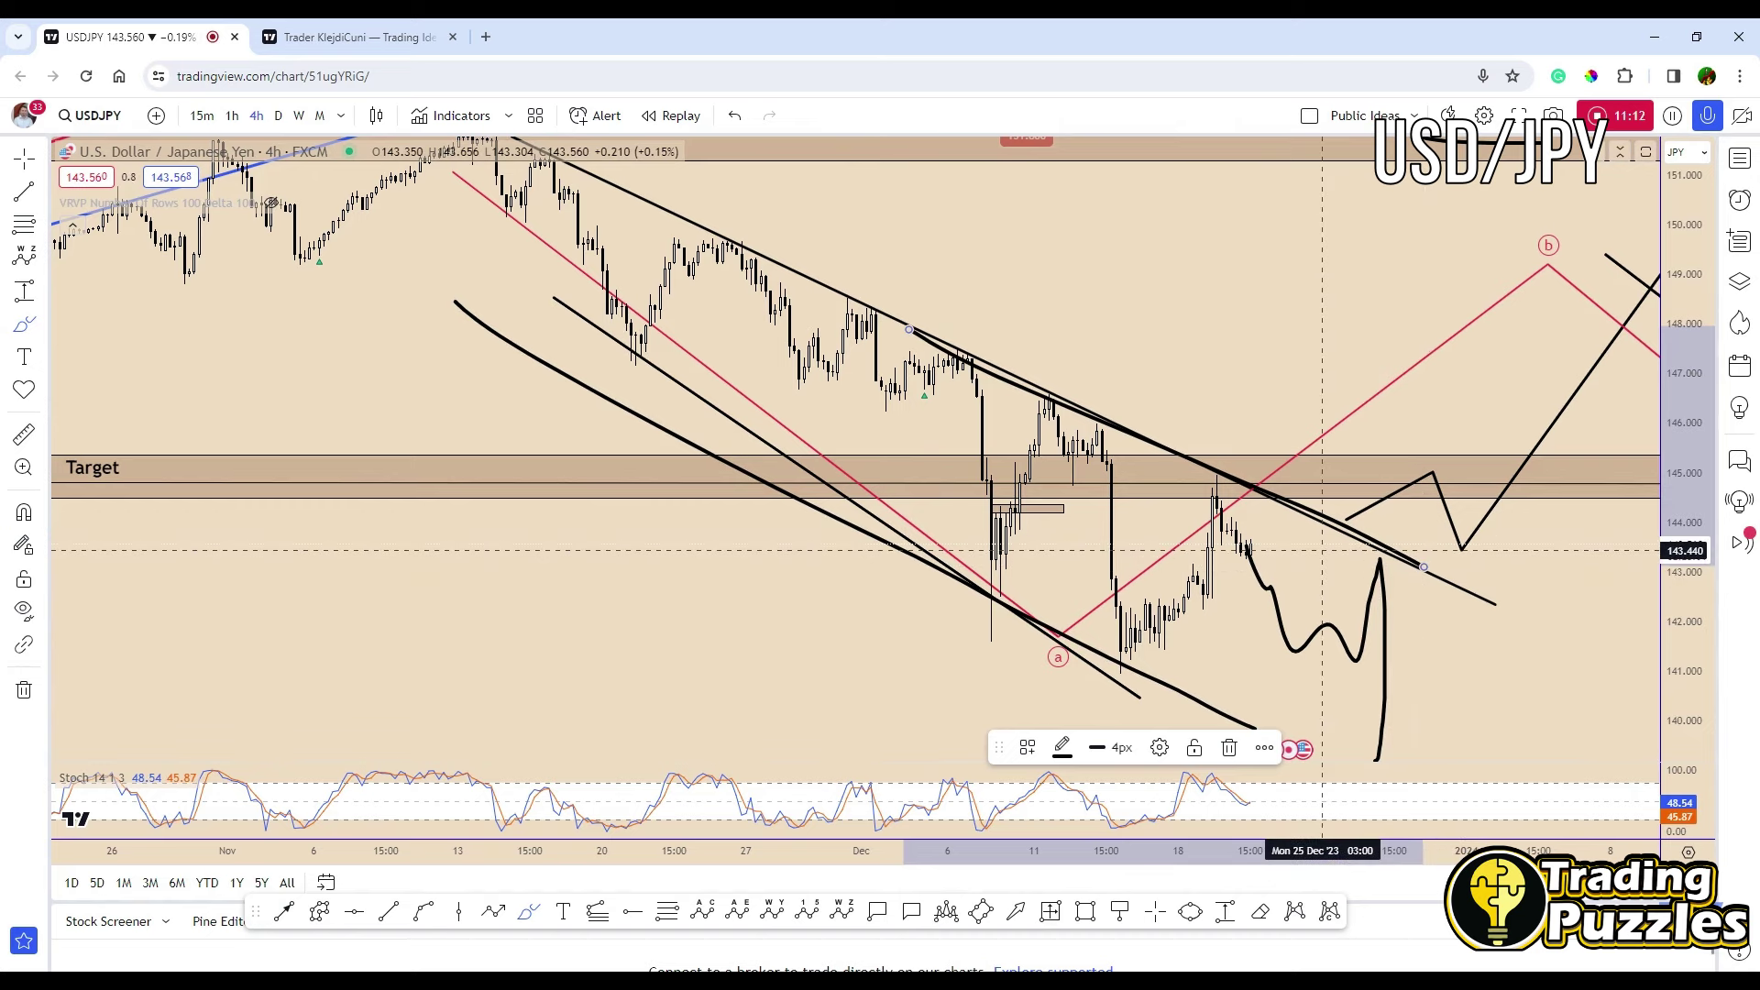
pyautogui.hotkey('ctrl', 'z')
pyautogui.hotkey('ctrl', 'z')
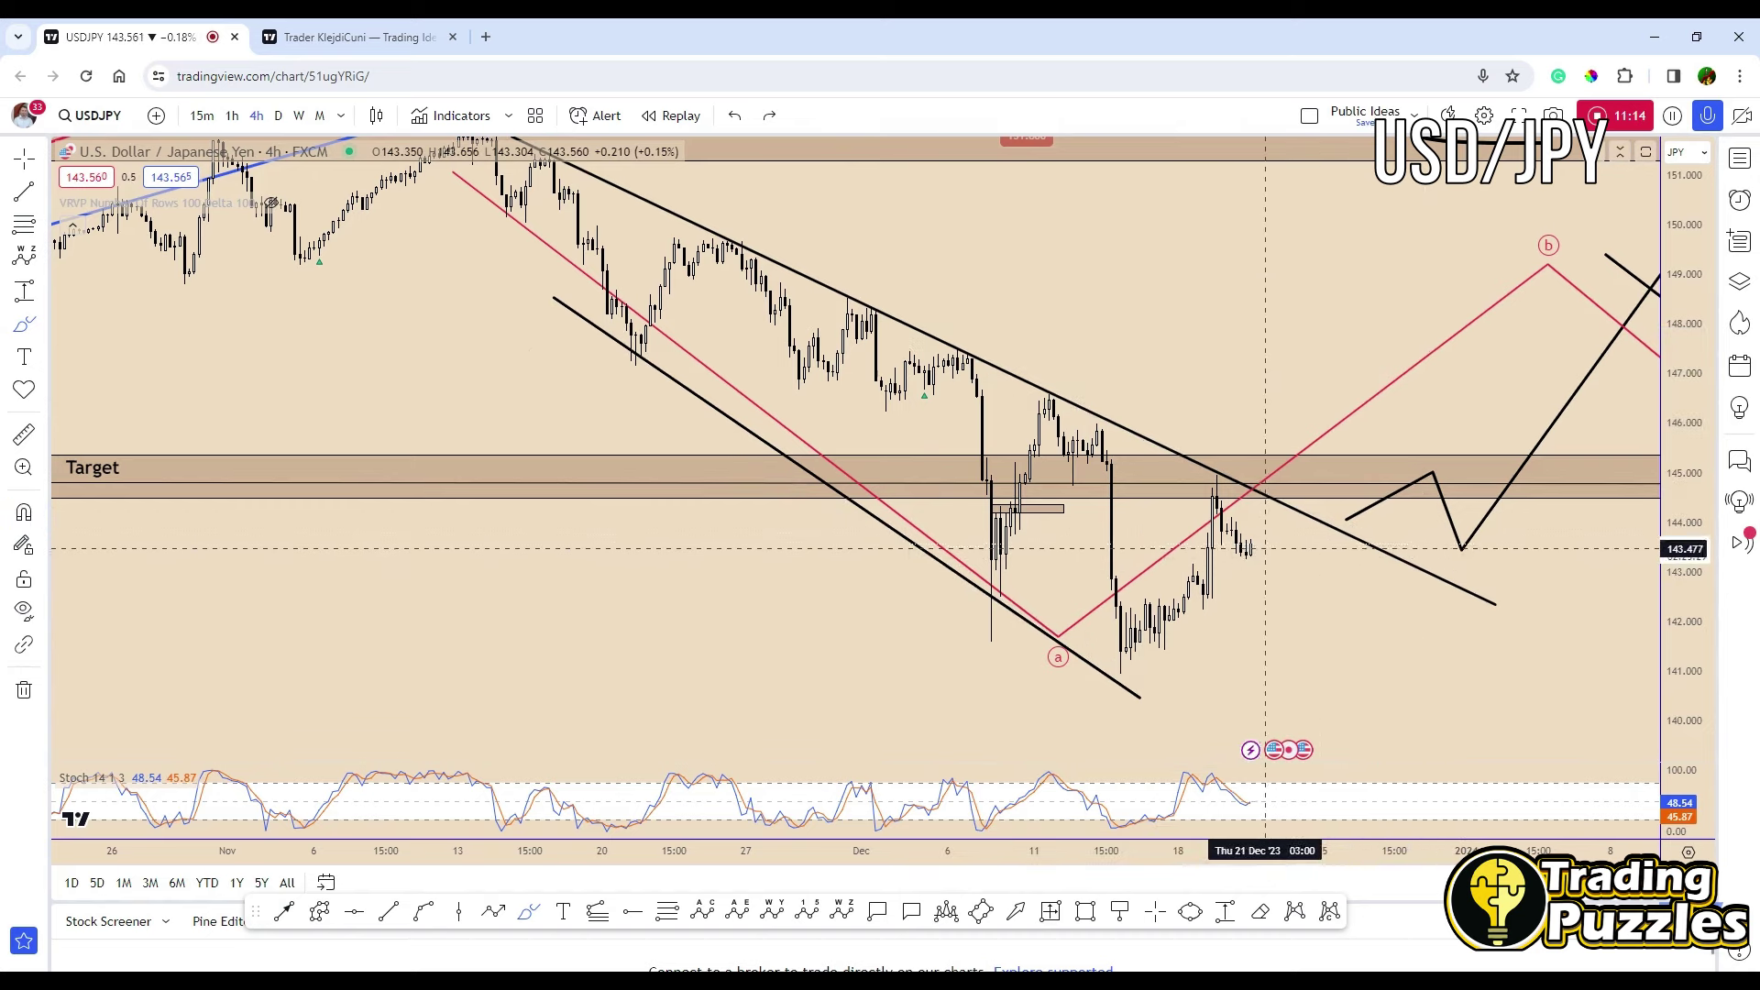
# Brush a rally to about 149.6 falling back to about 140, plus an alternative zigzag from the early December low into the Swing Target.
pyautogui.moveTo(1256, 543)
pyautogui.mouseDown()
pyautogui.moveTo(1279, 463)
pyautogui.moveTo(1301, 499)
pyautogui.moveTo(1336, 309)
pyautogui.mouseUp()
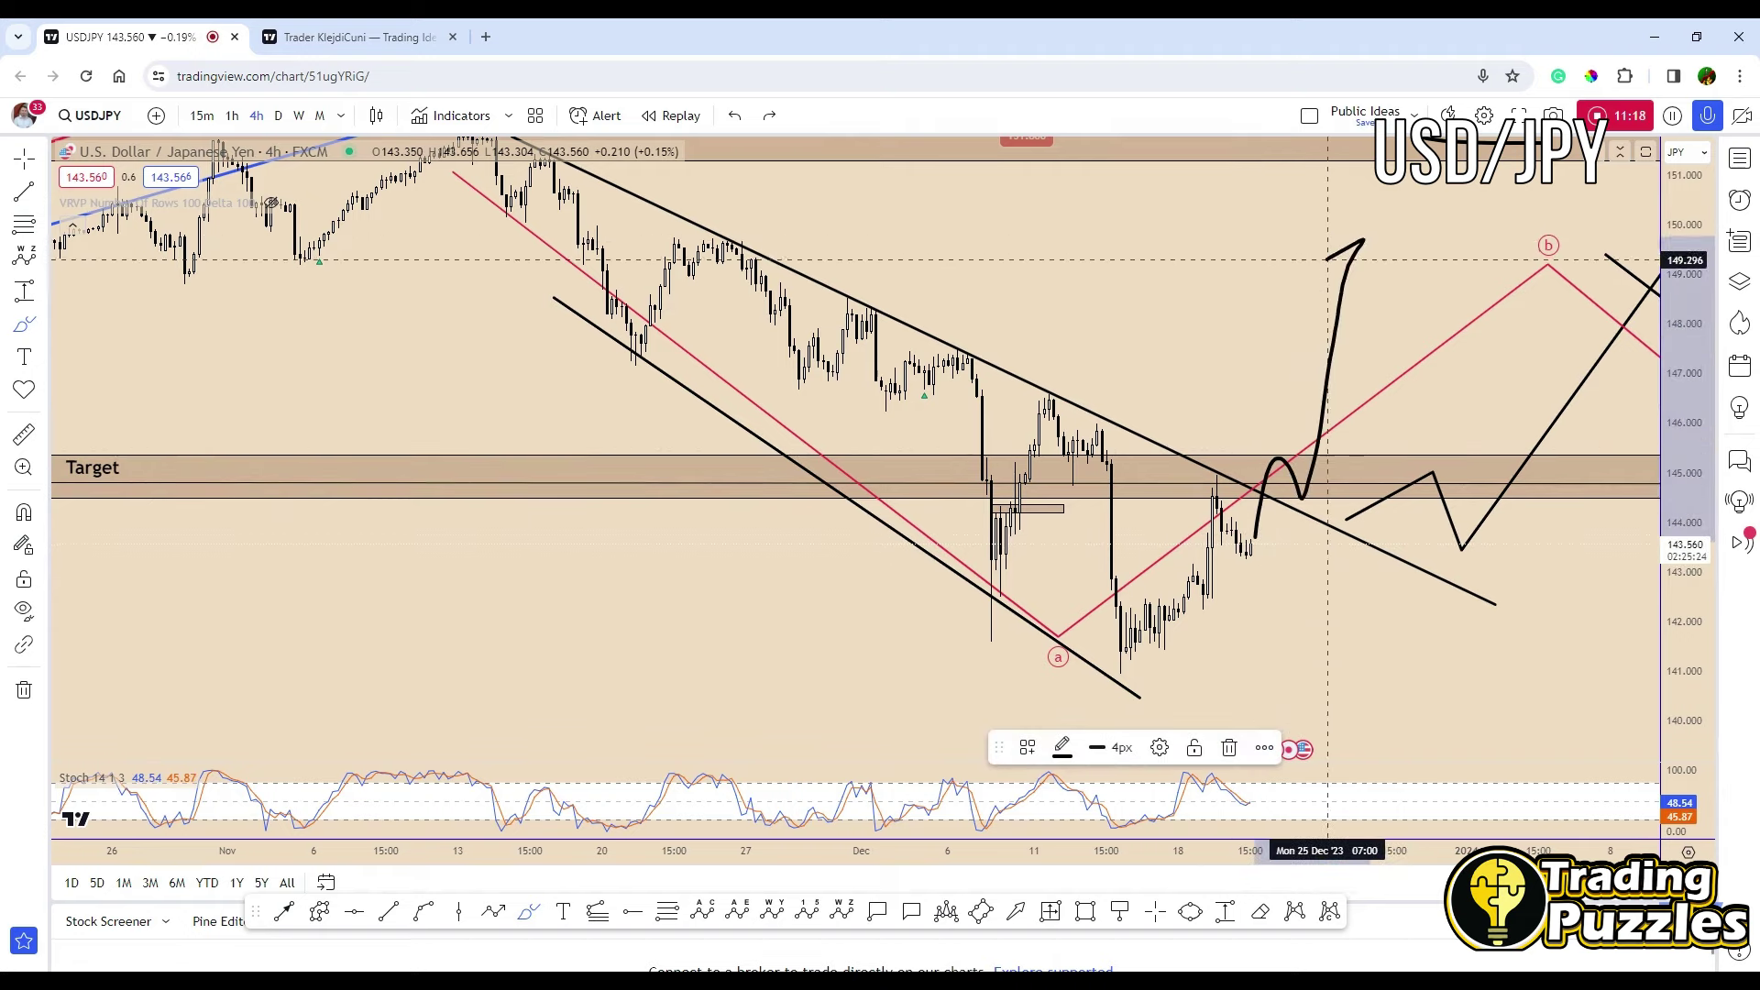
pyautogui.moveTo(1336, 249)
pyautogui.mouseDown()
pyautogui.moveTo(1465, 594)
pyautogui.moveTo(1483, 706)
pyautogui.moveTo(1501, 662)
pyautogui.mouseUp()
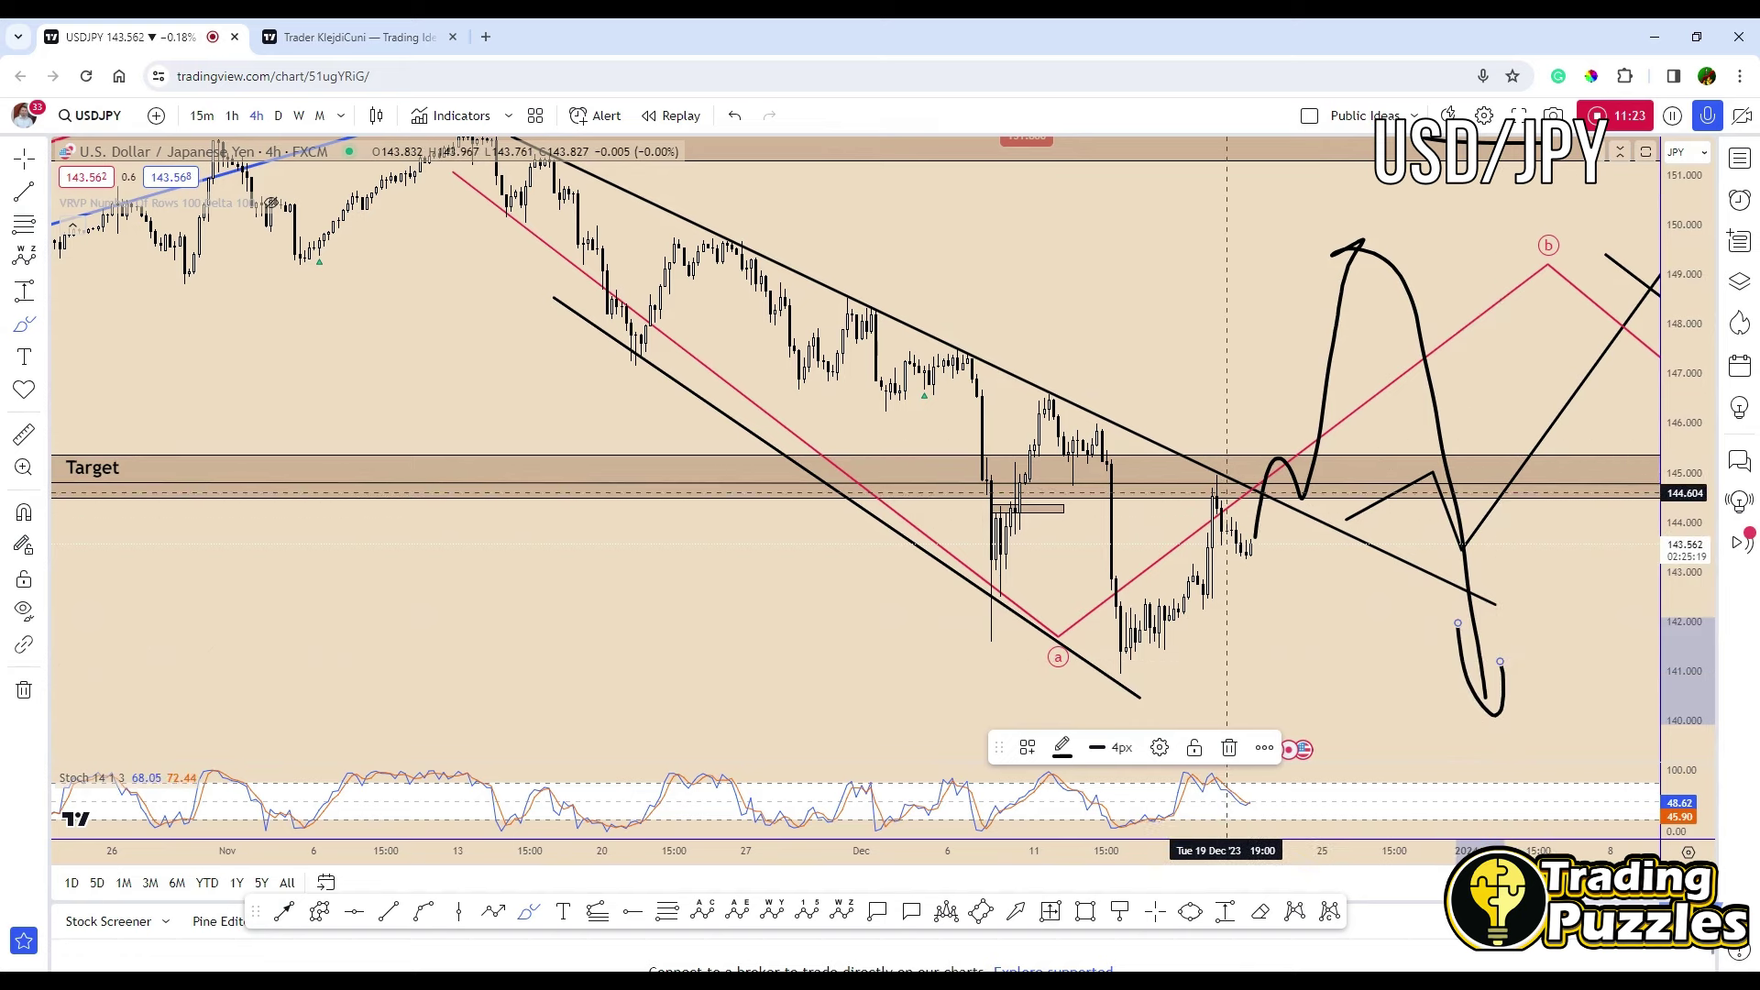
pyautogui.moveTo(1676, 495); pyautogui.dragTo(1646, 575)
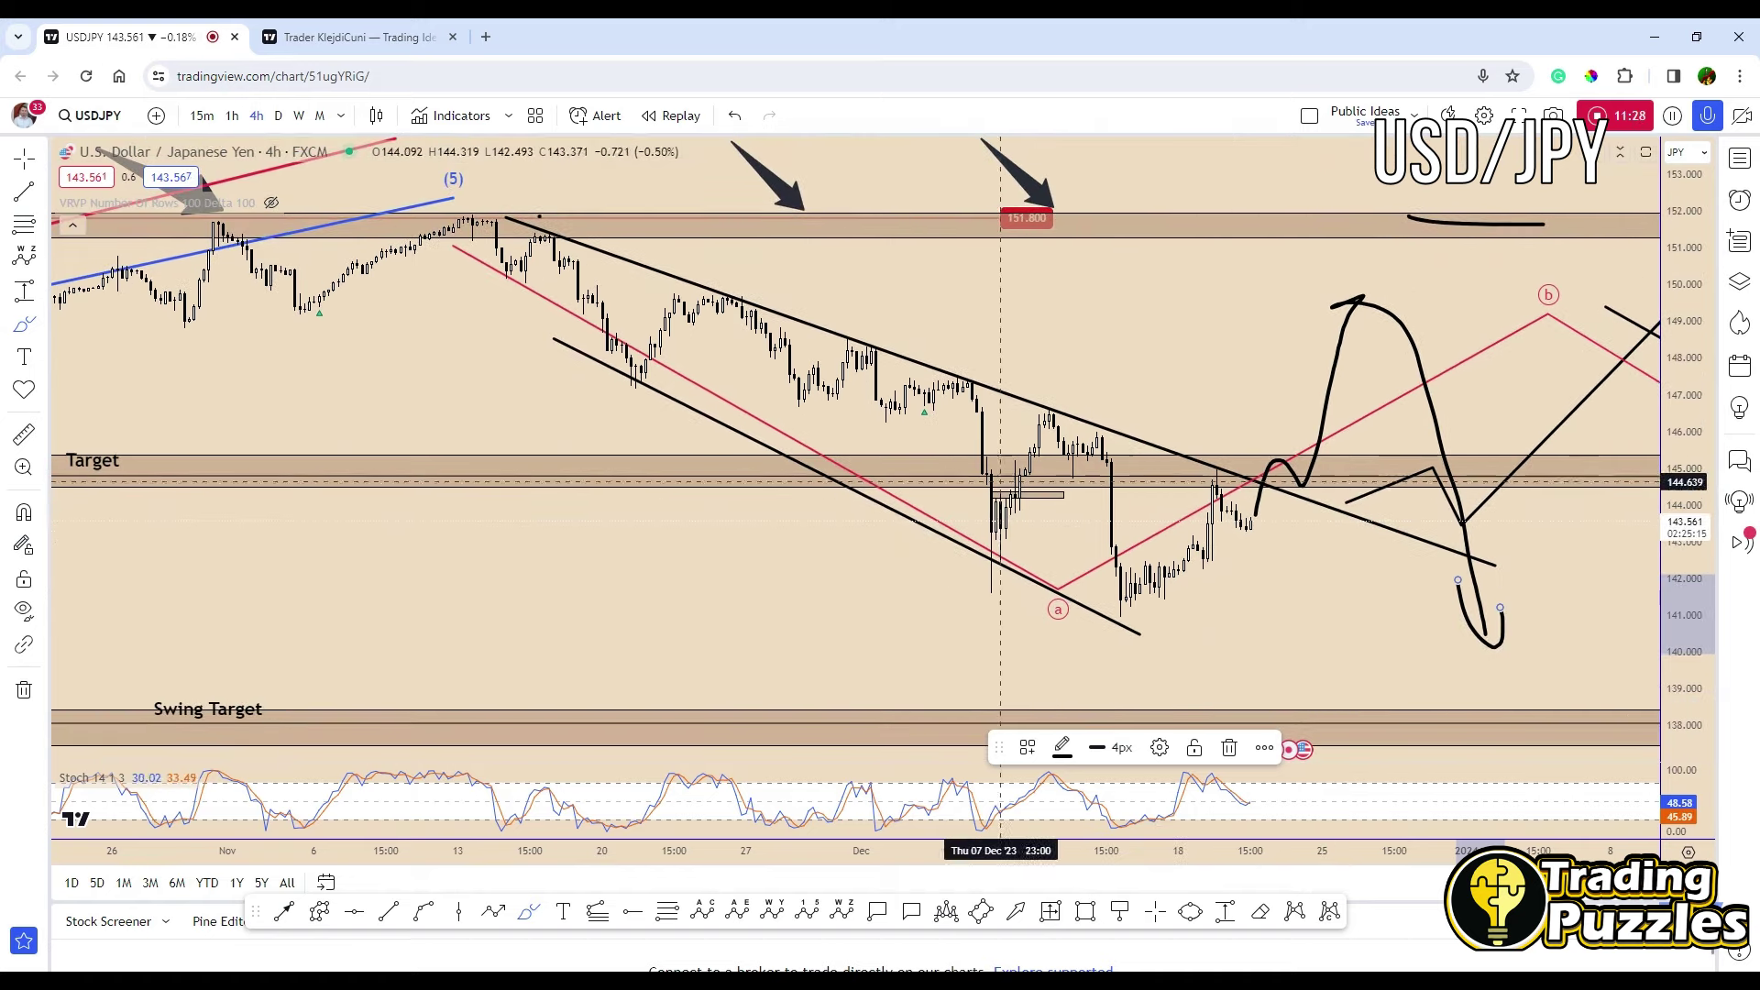
pyautogui.moveTo(987, 563)
pyautogui.mouseDown()
pyautogui.moveTo(1054, 420)
pyautogui.moveTo(1132, 596)
pyautogui.moveTo(1236, 479)
pyautogui.moveTo(1298, 699)
pyautogui.moveTo(1356, 574)
pyautogui.moveTo(1418, 717)
pyautogui.mouseUp()
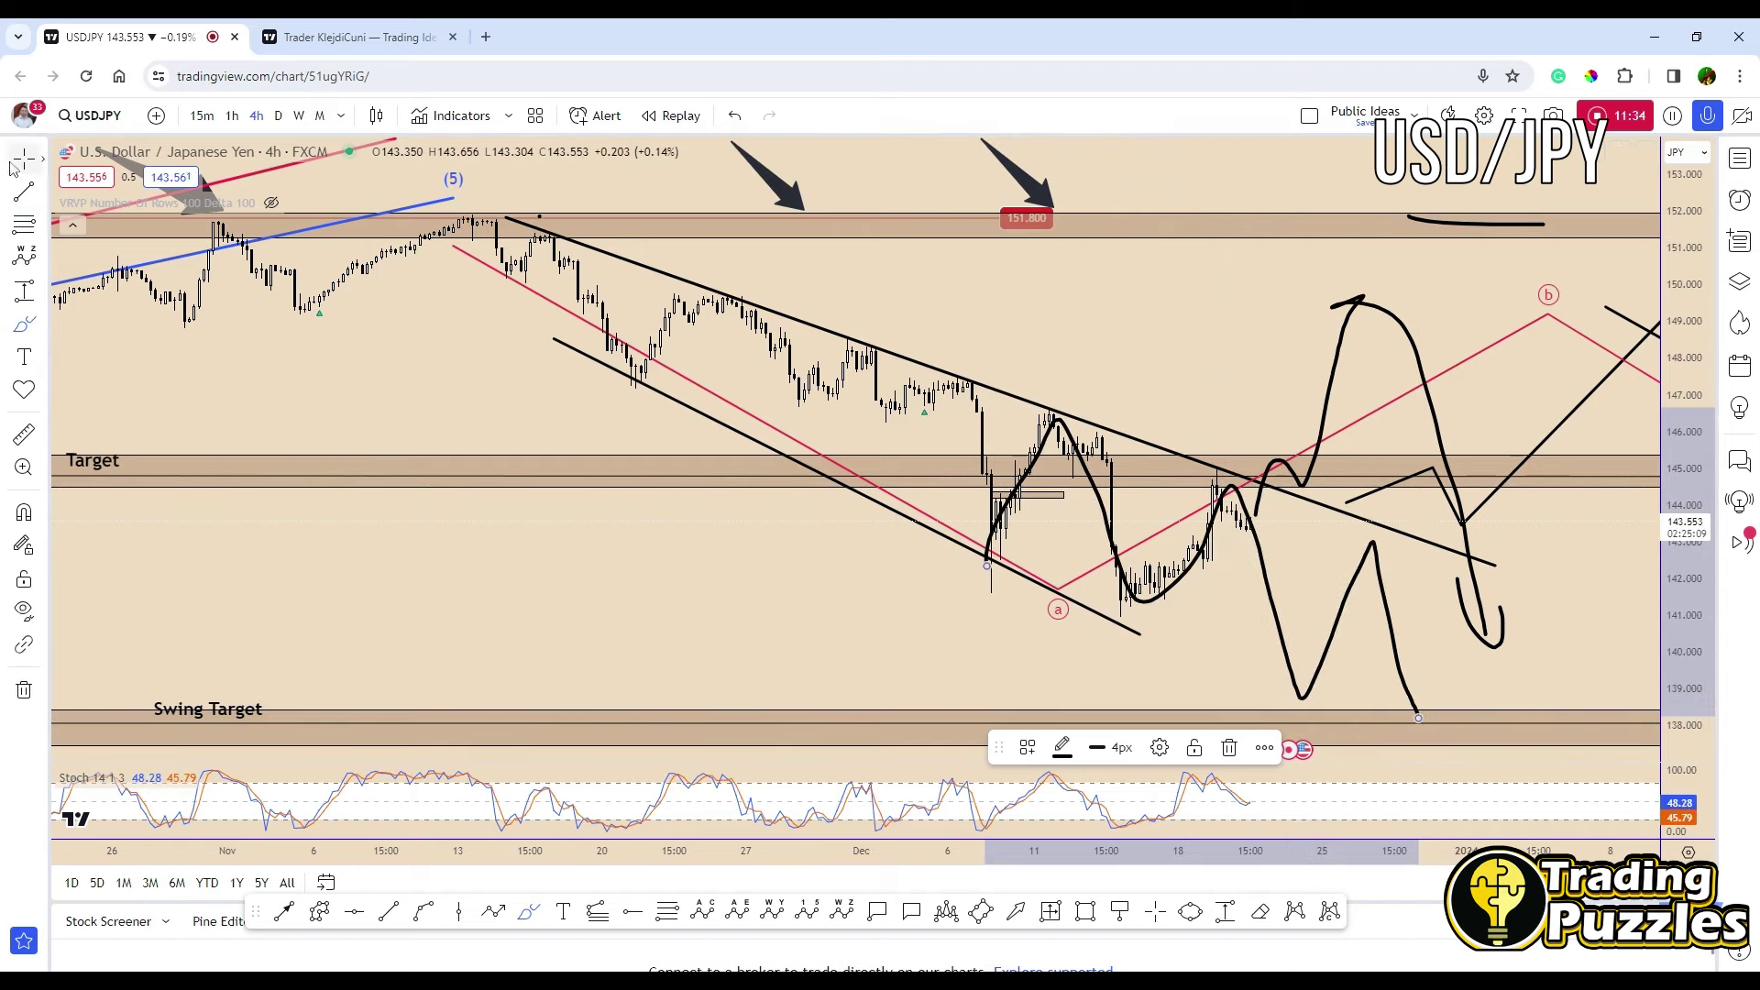
# Delete the brushed rally-and-decline stroke and the hook at its lower end.
pyautogui.click(1328, 396)
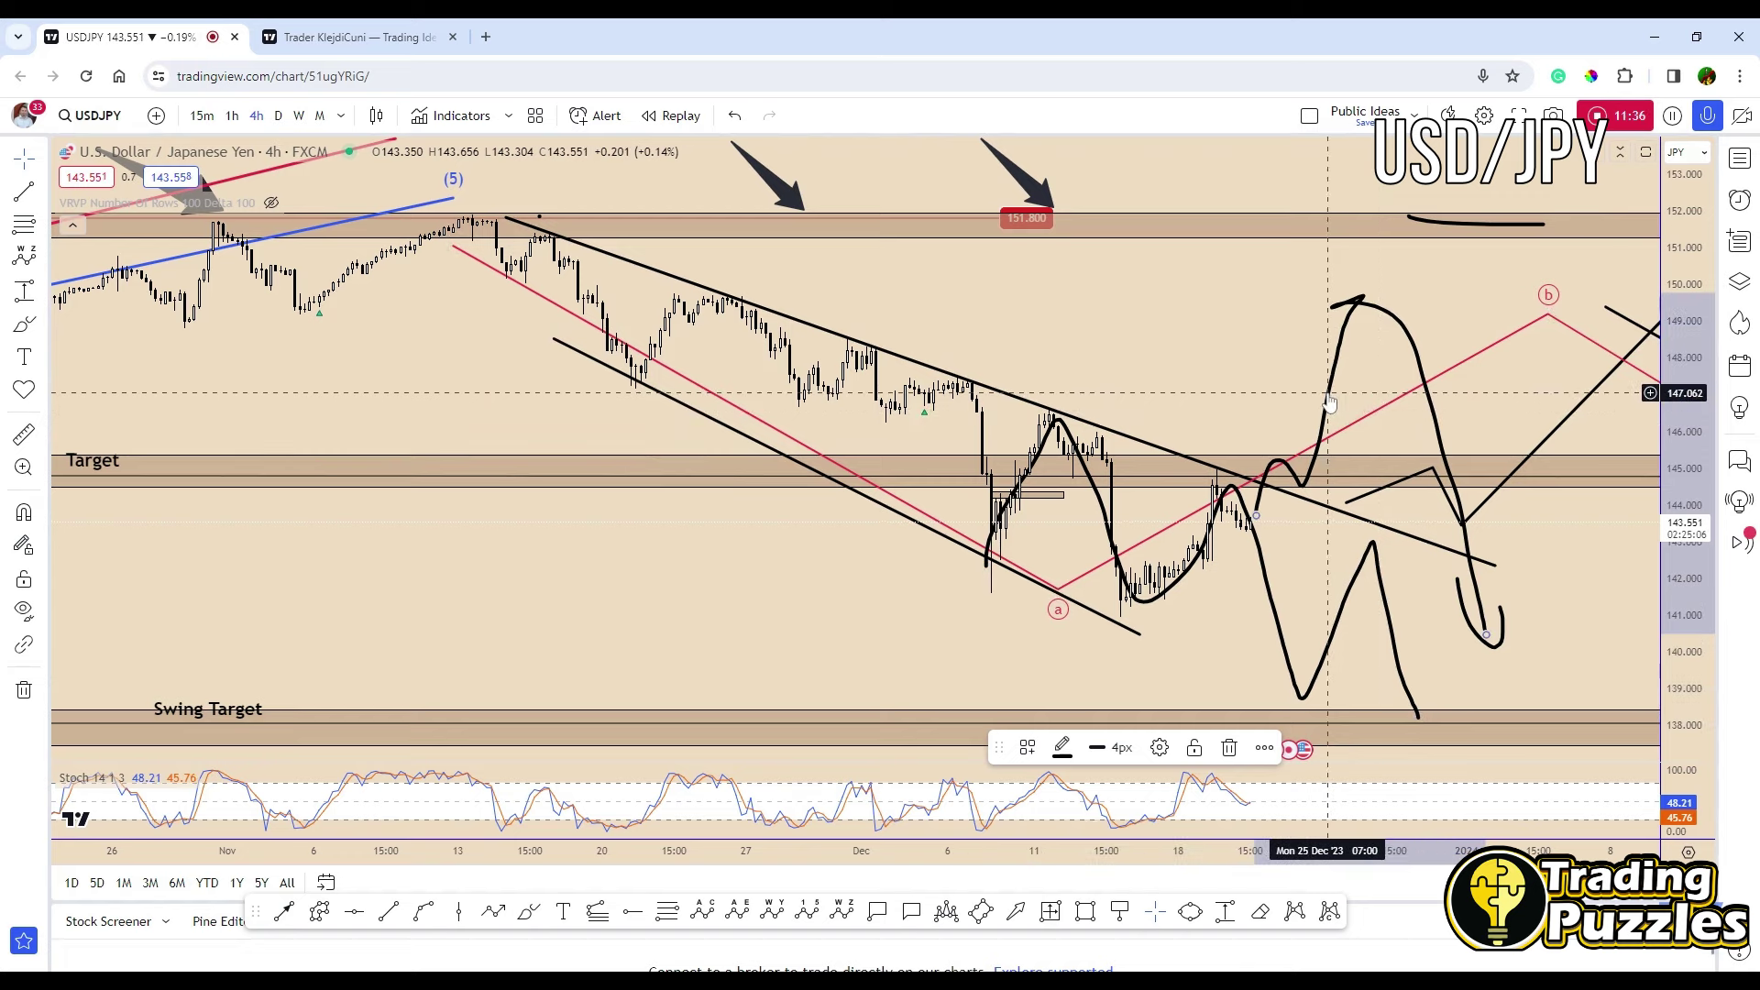
pyautogui.press('Delete')
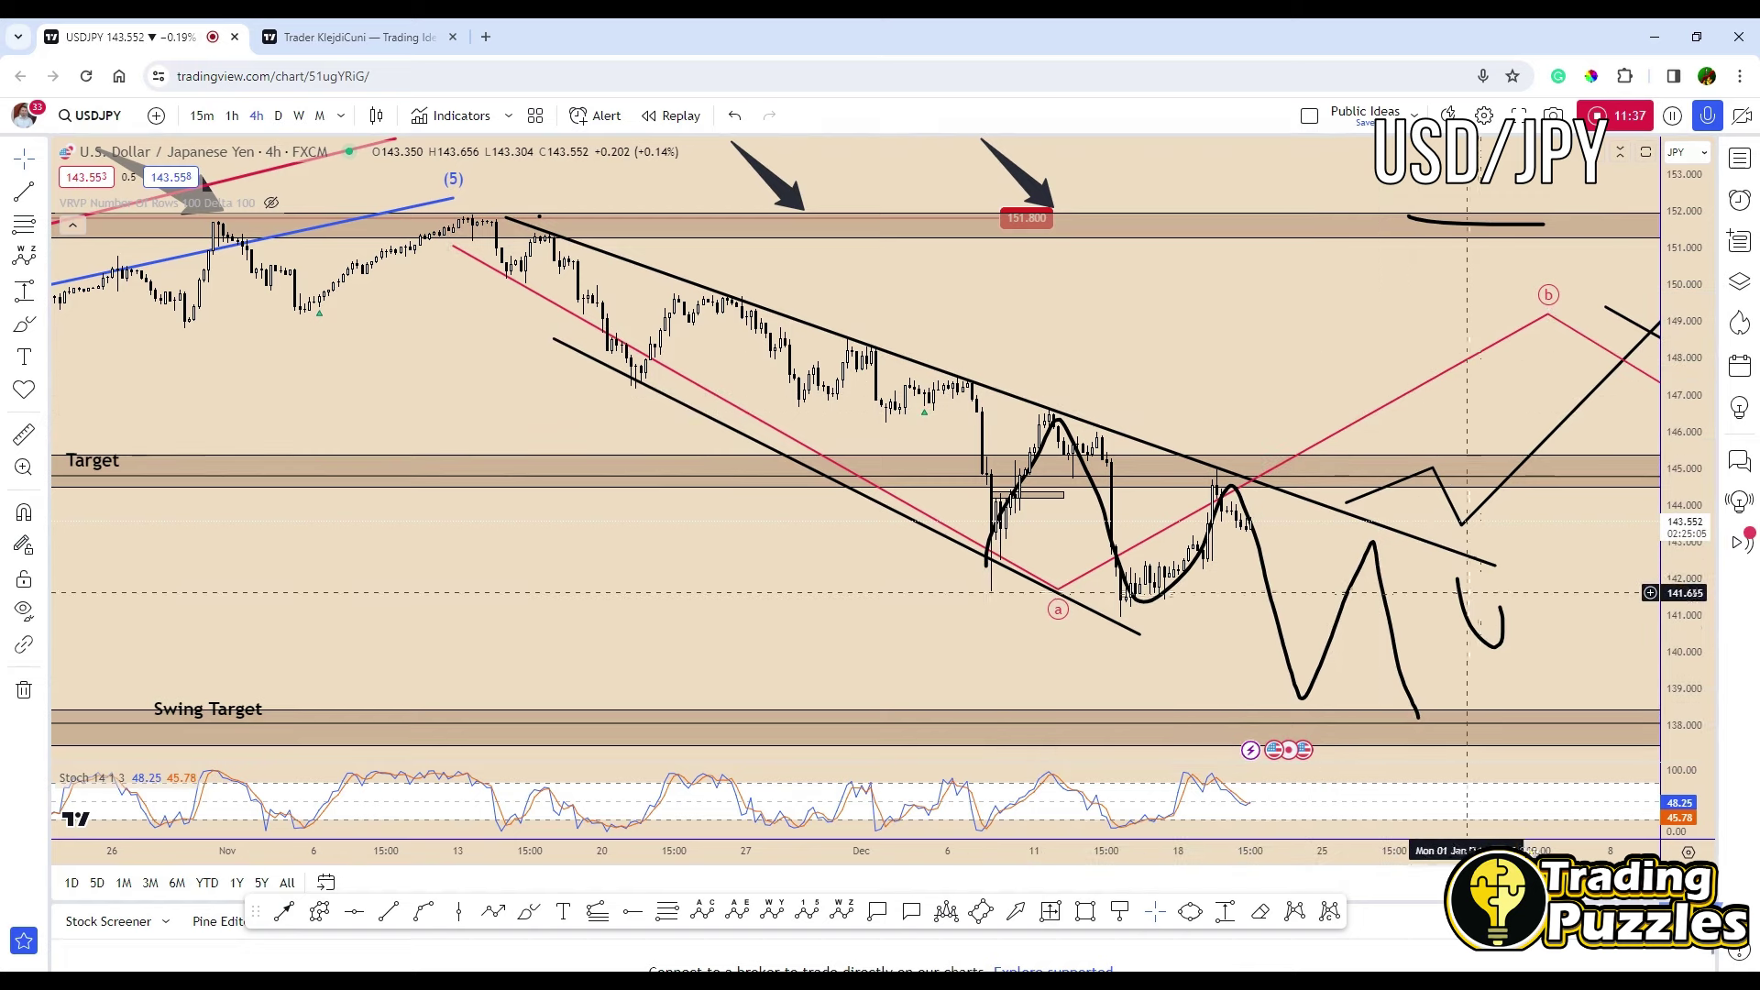
pyautogui.press('Delete')
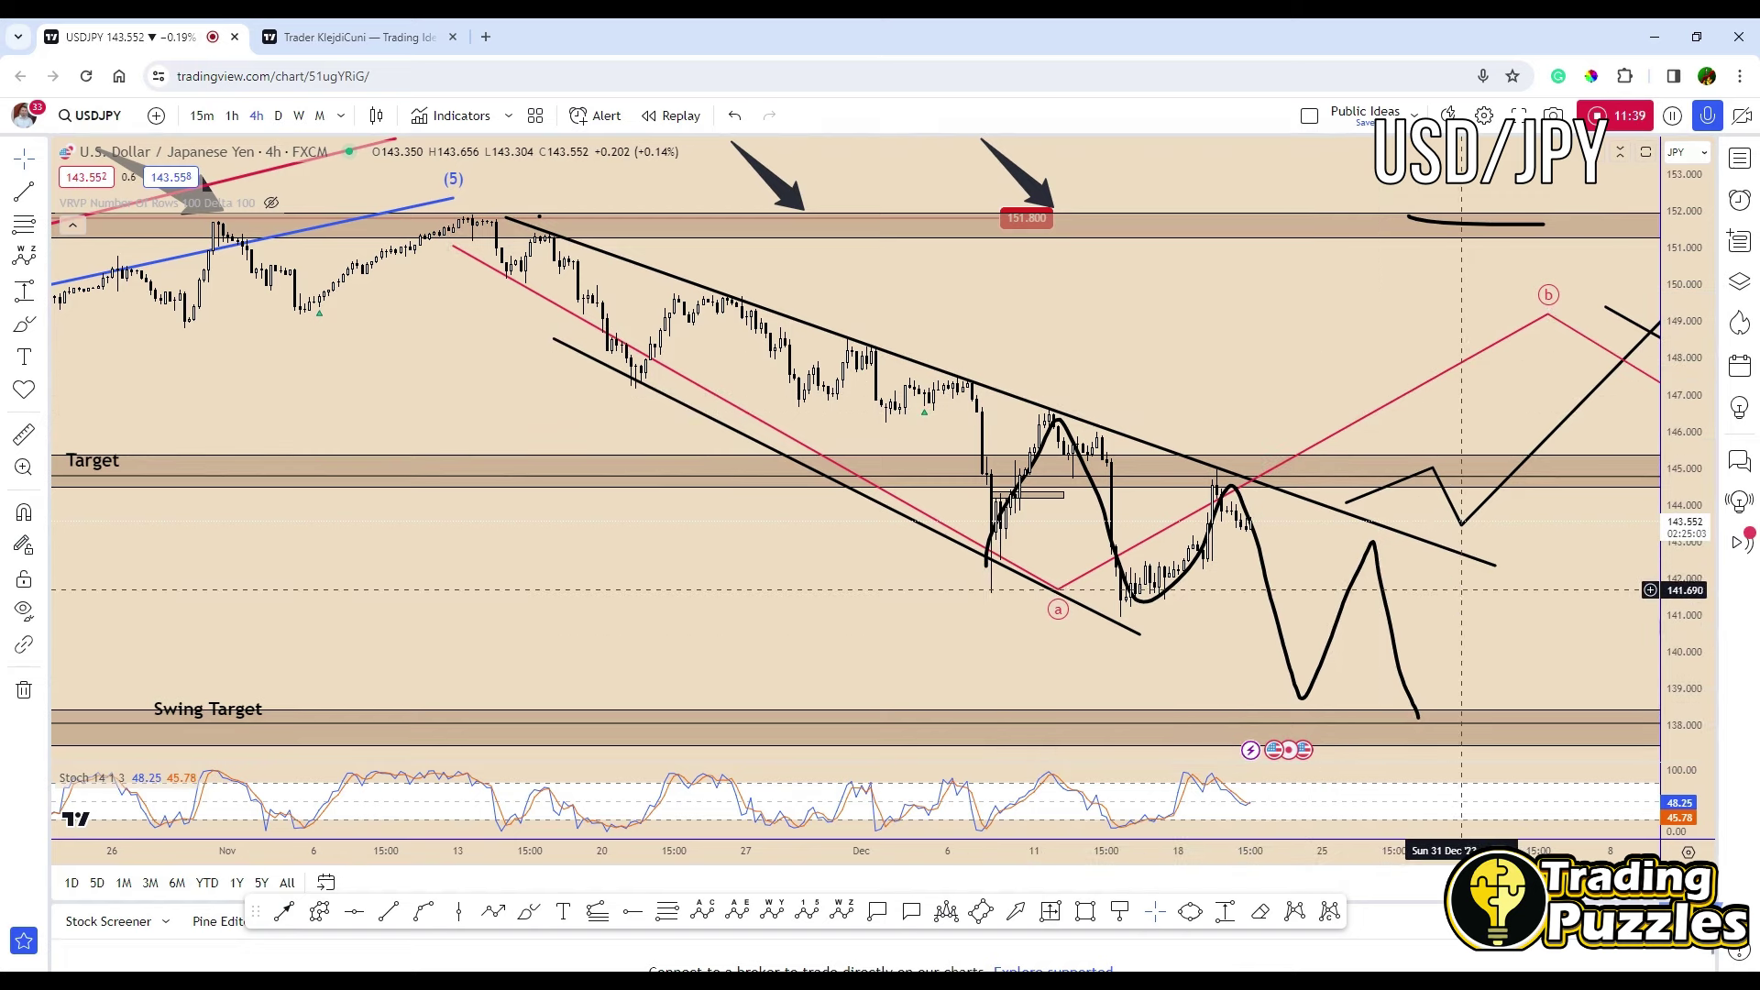
# Switch to the daily chart and move the USDJPY label to about 156.55 at 19 December 2023.
pyautogui.click(278, 115)
pyautogui.scroll(3, 1604, 525)
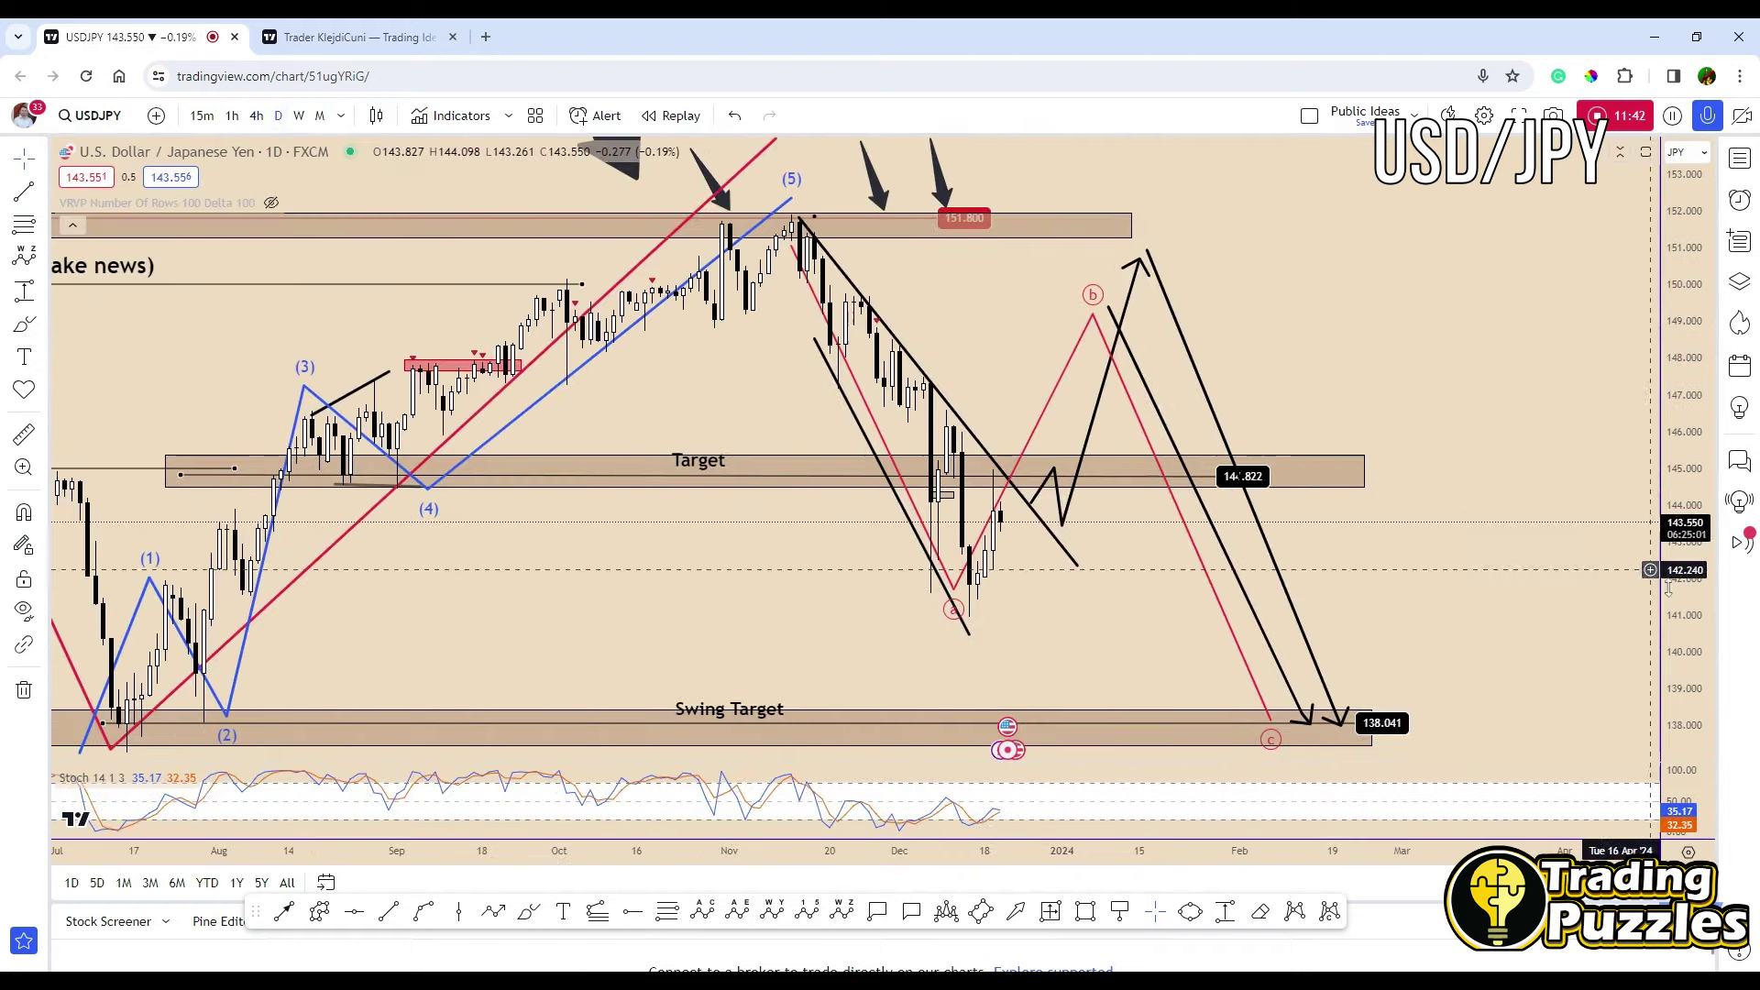
pyautogui.moveTo(1697, 526); pyautogui.dragTo(1698, 635)
pyautogui.scroll(-1, 1604, 561)
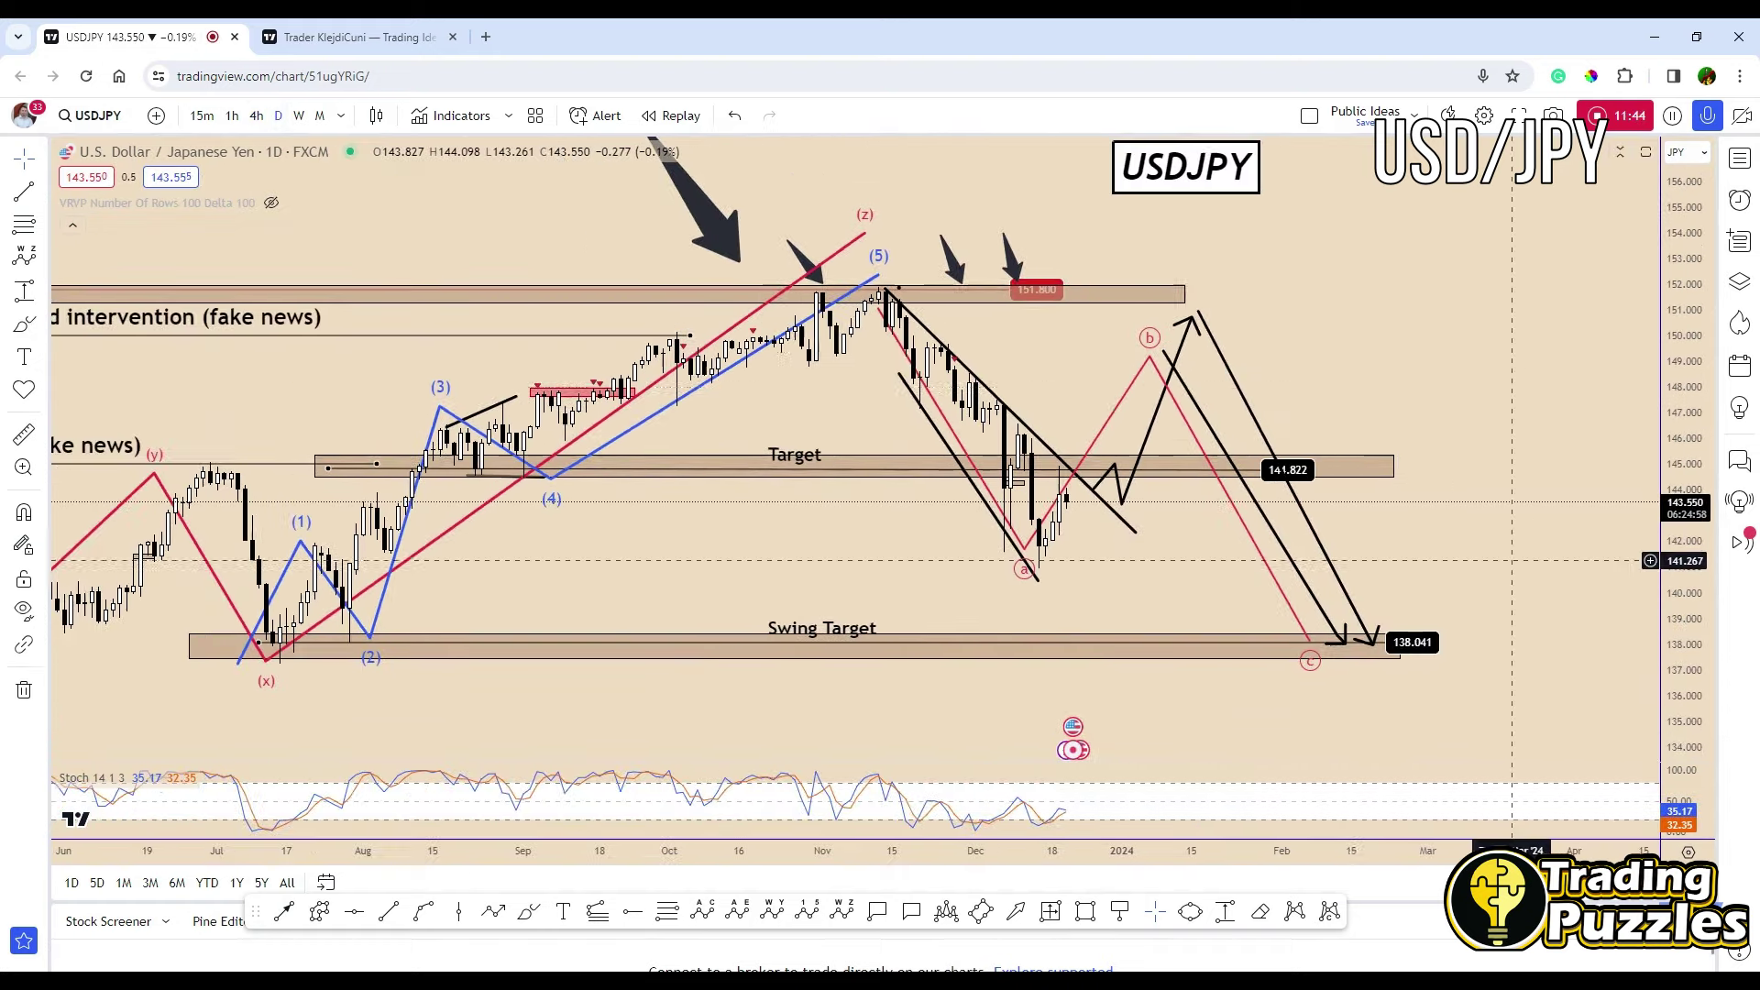
pyautogui.moveTo(1372, 313); pyautogui.dragTo(1360, 364)
pyautogui.moveTo(1121, 216); pyautogui.dragTo(1070, 240)
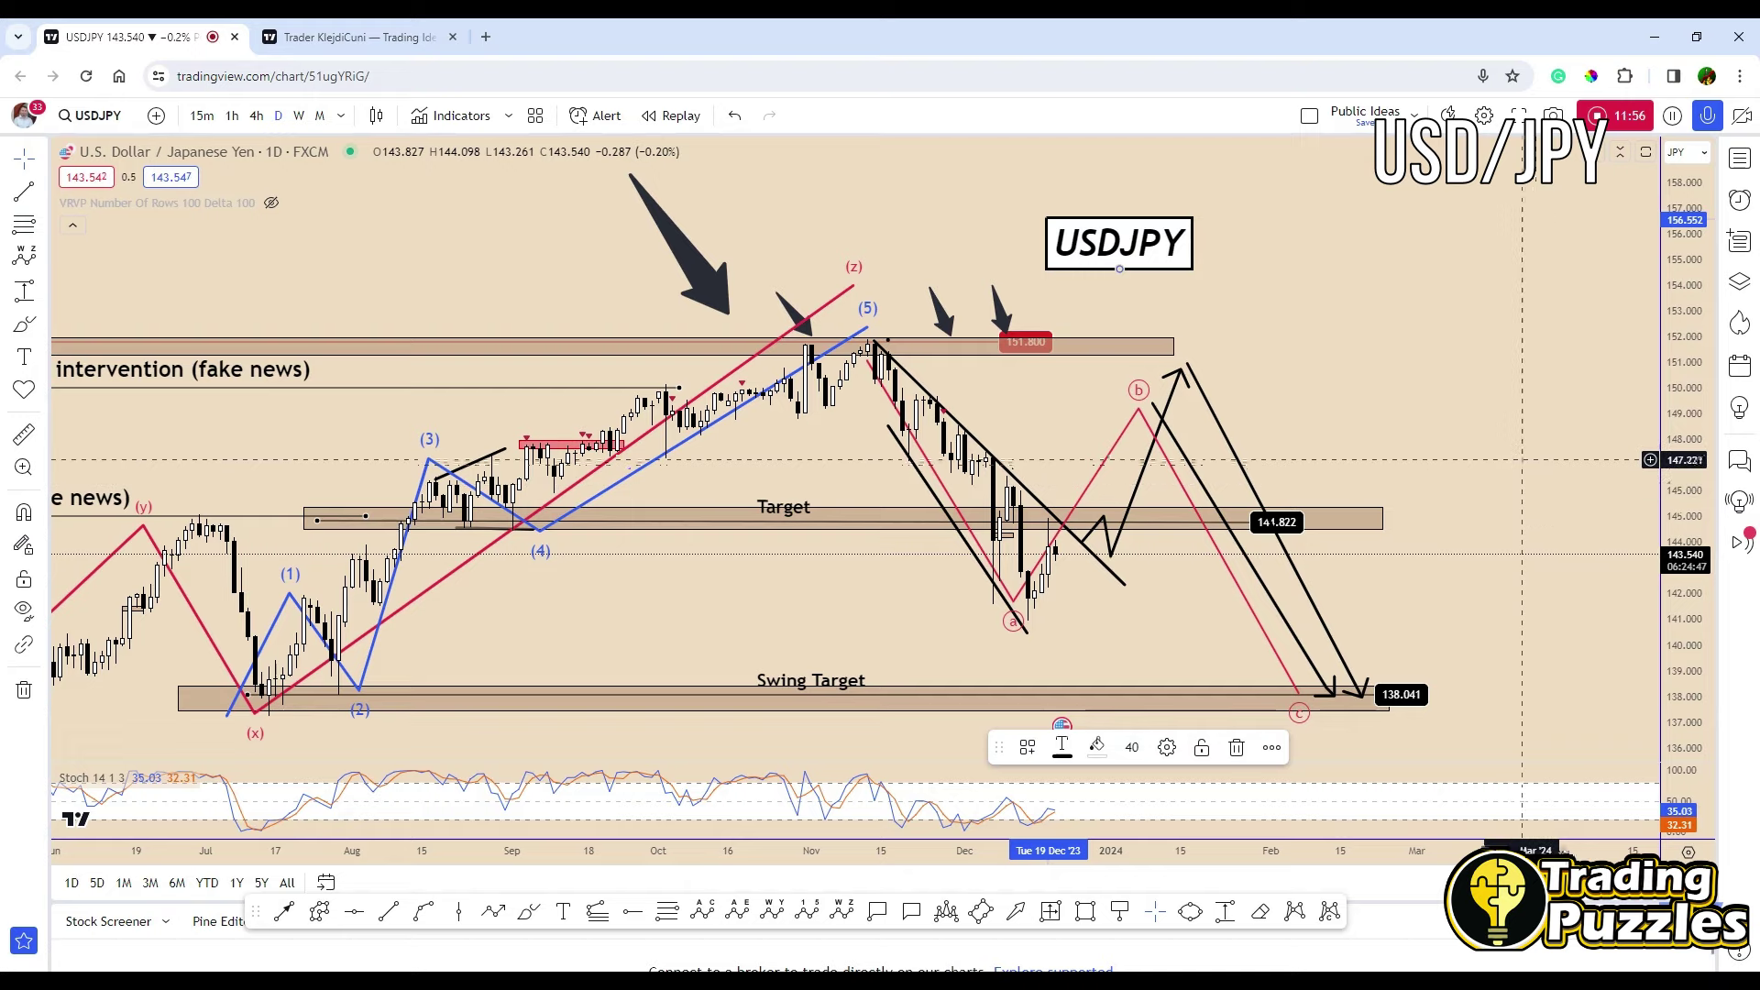
# Move the USDJPY label to about 155.22 at 19 June 2023, above the second intervention text.
pyautogui.scroll(-2, 1396, 490)
pyautogui.scroll(-1, 1462, 559)
pyautogui.moveTo(1547, 613); pyautogui.dragTo(1535, 548)
pyautogui.scroll(-2, 1600, 632)
pyautogui.scroll(-3, 1675, 712)
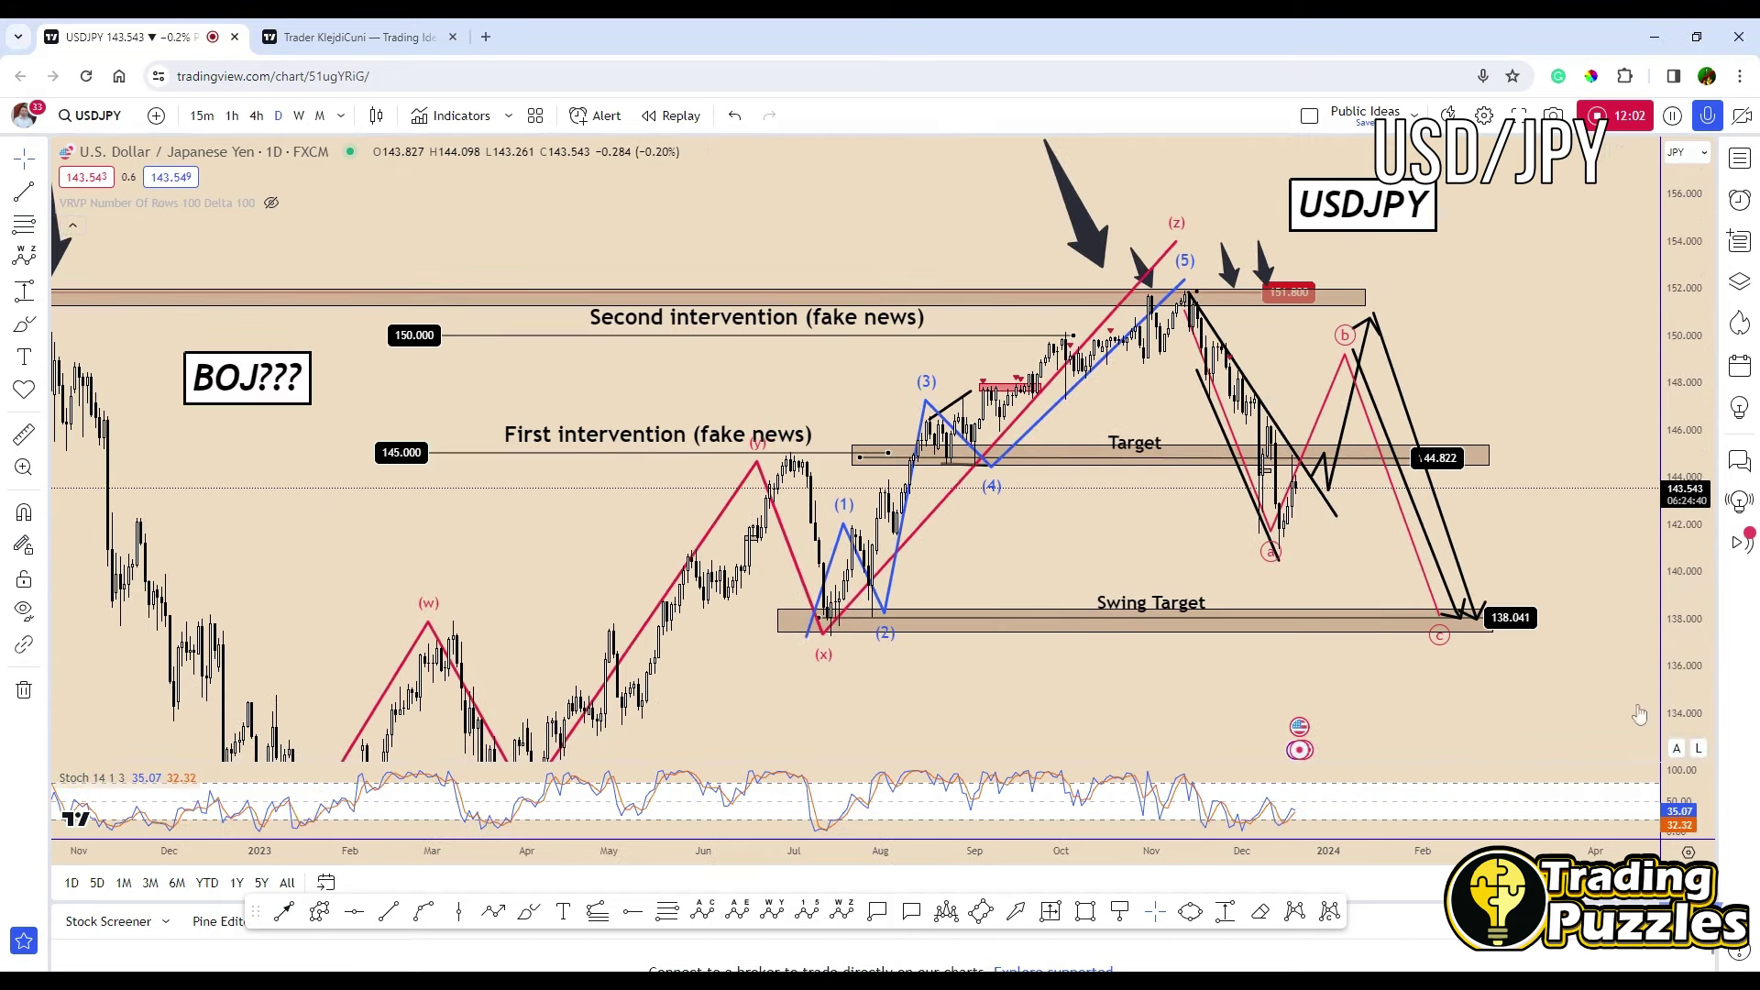
pyautogui.moveTo(1406, 708); pyautogui.dragTo(1392, 675)
pyautogui.moveTo(1683, 734); pyautogui.dragTo(1682, 746)
pyautogui.moveTo(1511, 673)
pyautogui.mouseDown()
pyautogui.moveTo(1497, 641)
pyautogui.moveTo(1498, 657)
pyautogui.mouseUp()
pyautogui.moveTo(1393, 194); pyautogui.dragTo(908, 224)
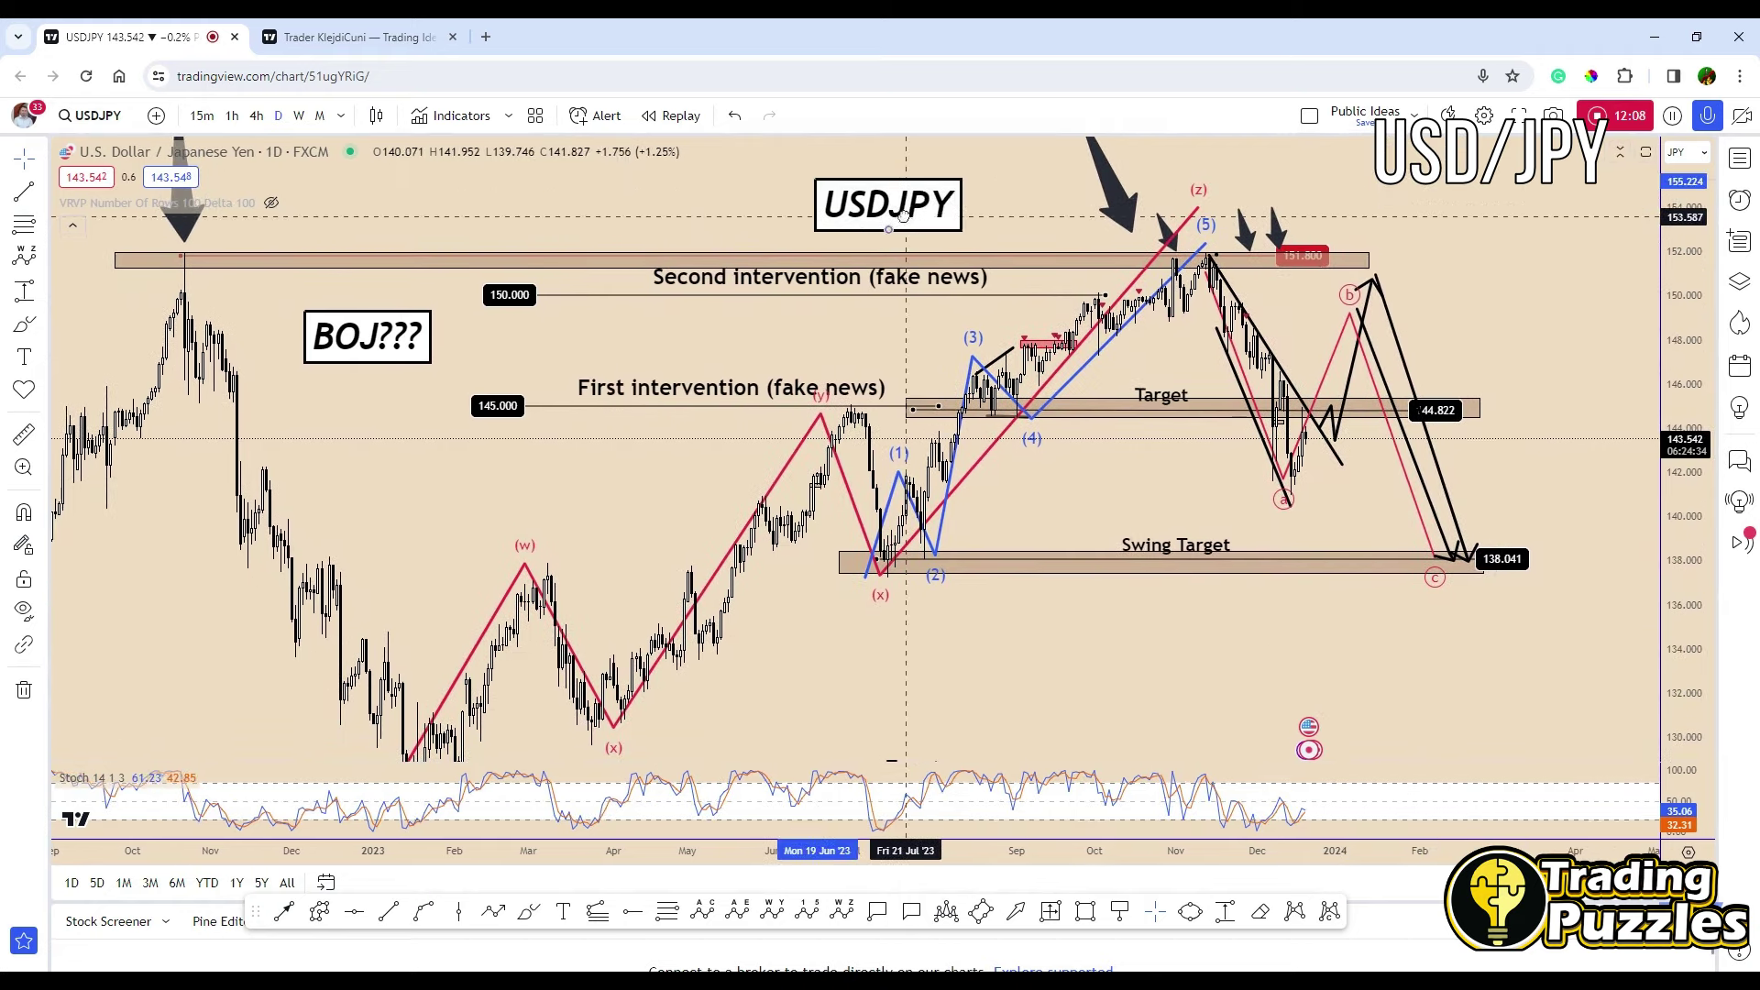
# Extend the downward path that starts beside point b to about 128.6, just above the lower Target zone.
pyautogui.moveTo(1683, 697); pyautogui.dragTo(1683, 718)
pyautogui.moveTo(1467, 548); pyautogui.dragTo(1487, 717)
pyautogui.click(1453, 549)
pyautogui.moveTo(1454, 550); pyautogui.dragTo(1494, 734)
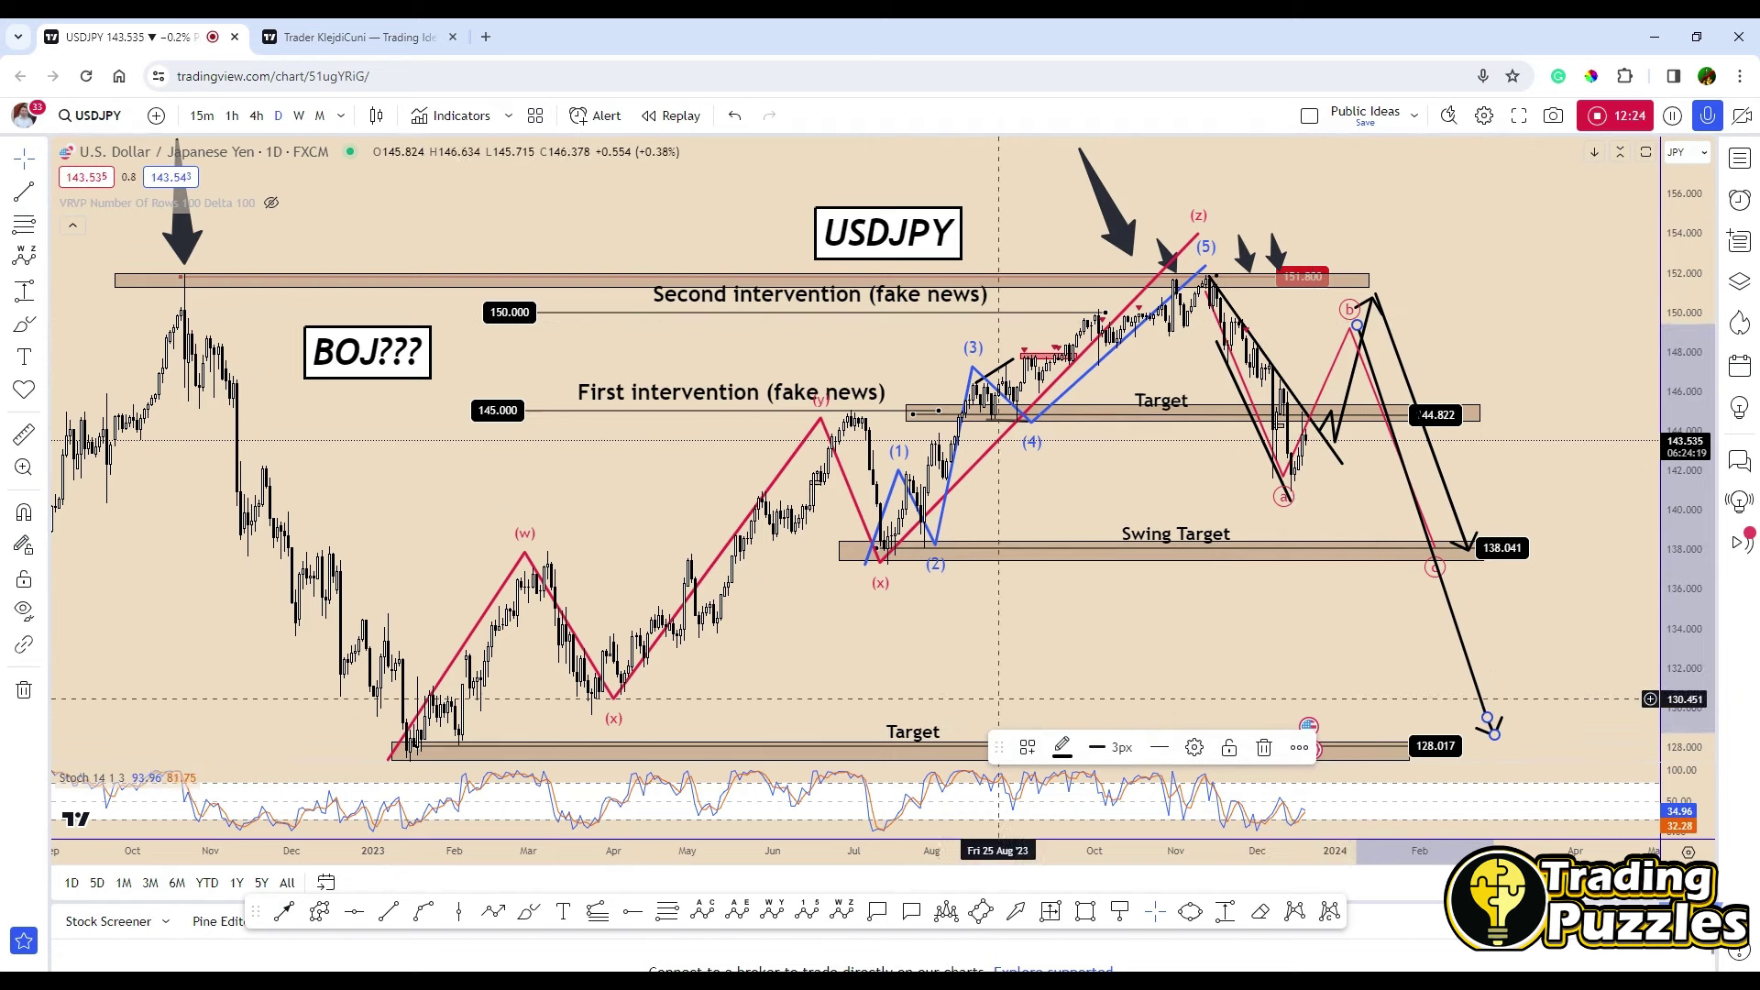
pyautogui.moveTo(1098, 650); pyautogui.dragTo(1092, 647)
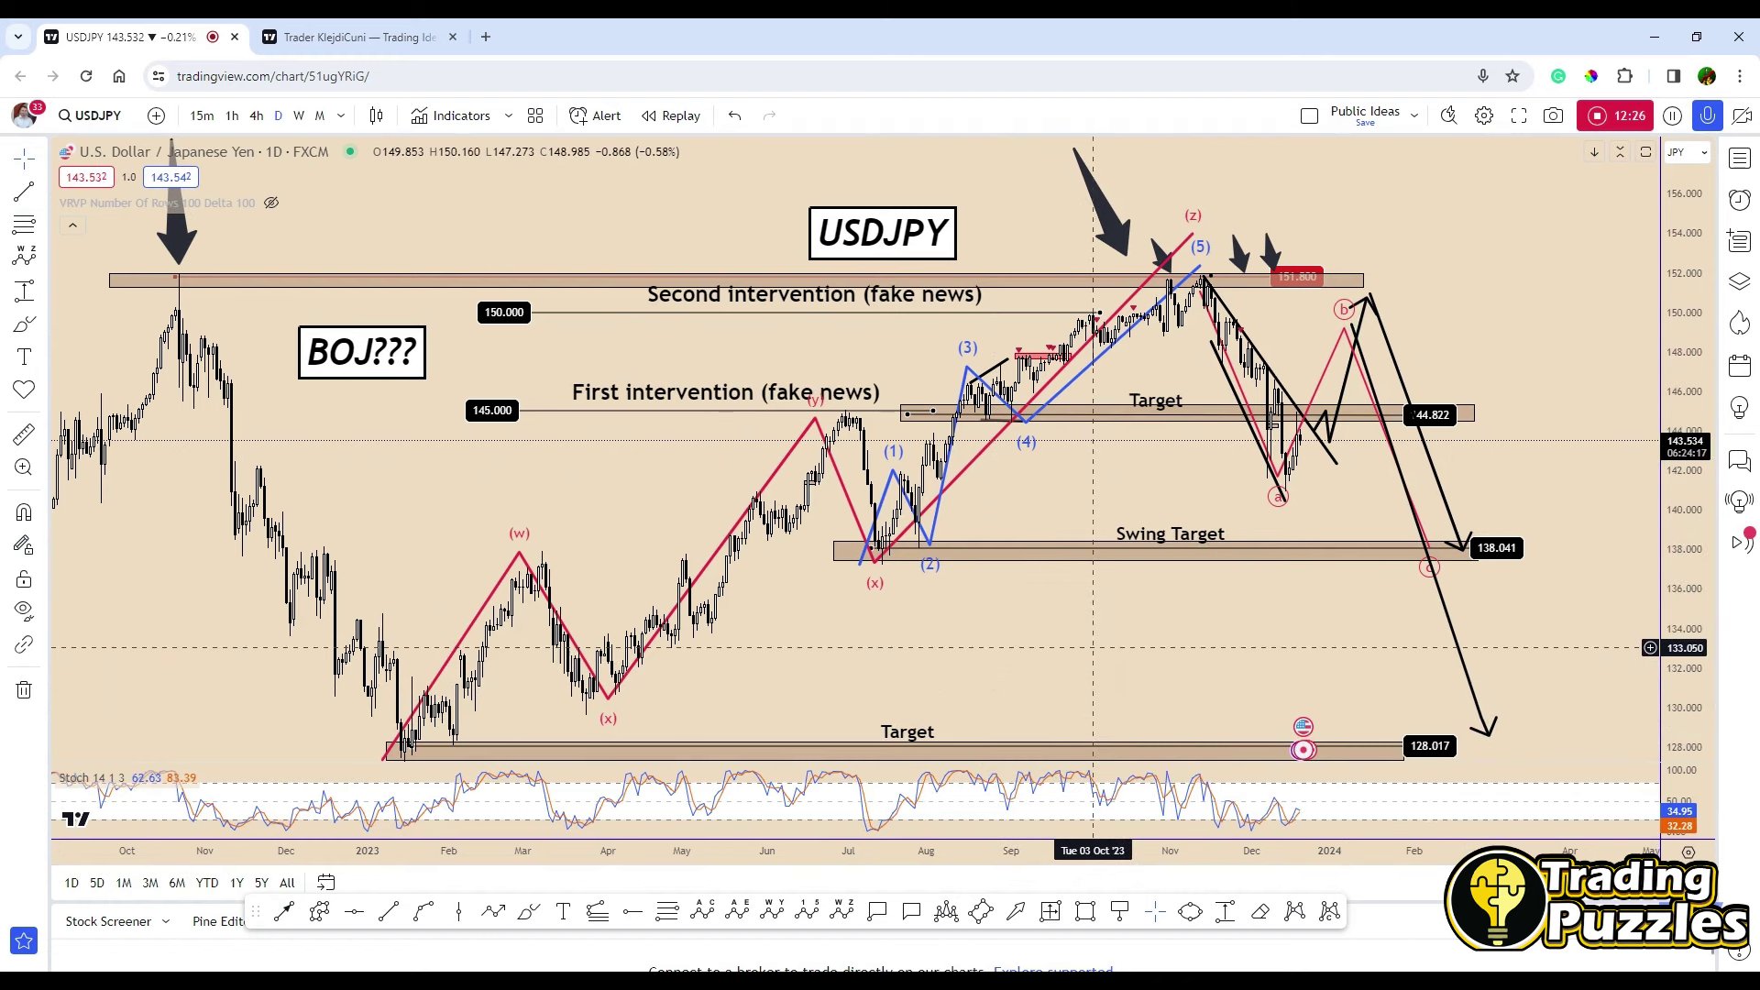